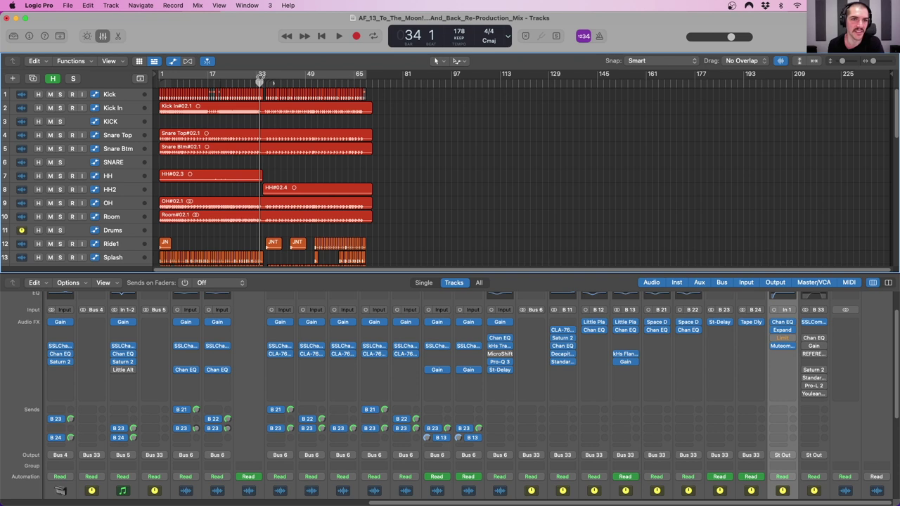
# Step: Play the arrangement briefly from bar 33 and select the drum tracks from Kick through Drums
pyautogui.moveTo(260, 76)
pyautogui.mouseDown()
pyautogui.moveTo(267, 76)
pyautogui.moveTo(166, 80)
pyautogui.moveTo(256, 79)
pyautogui.mouseUp()
pyautogui.press('space')
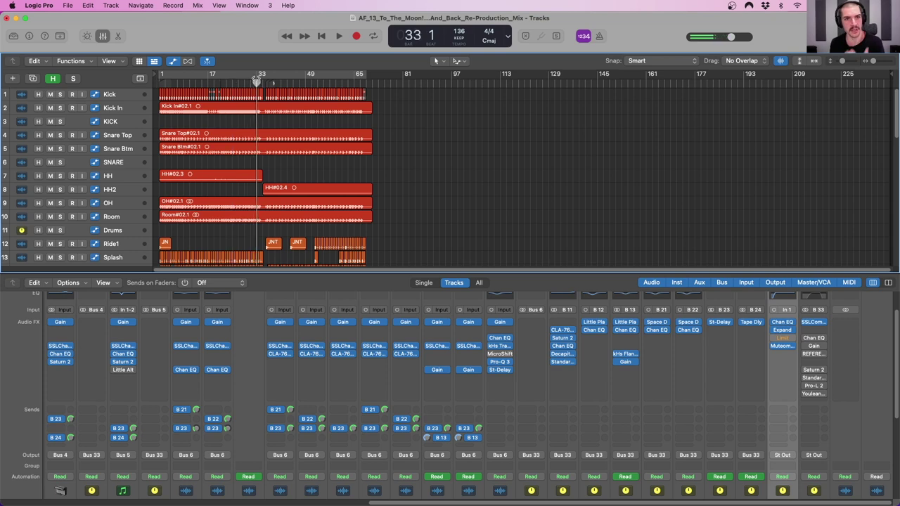
pyautogui.click(118, 97)
pyautogui.keyDown('shift'); pyautogui.click(119, 222); pyautogui.keyUp('shift')
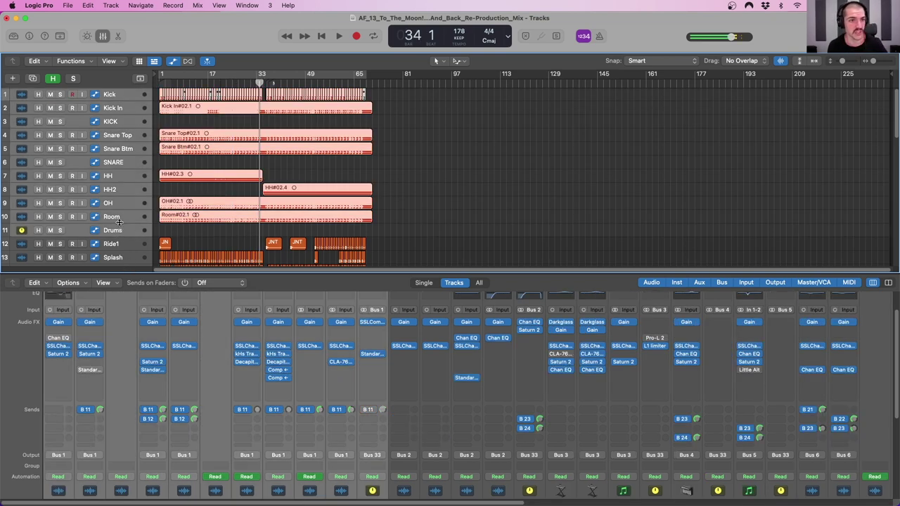
# Step: Select the percussion tracks from Ride1 through Perc in the track list
pyautogui.scroll(-2, 120, 222)
pyautogui.click(116, 207)
pyautogui.scroll(-1, 117, 211)
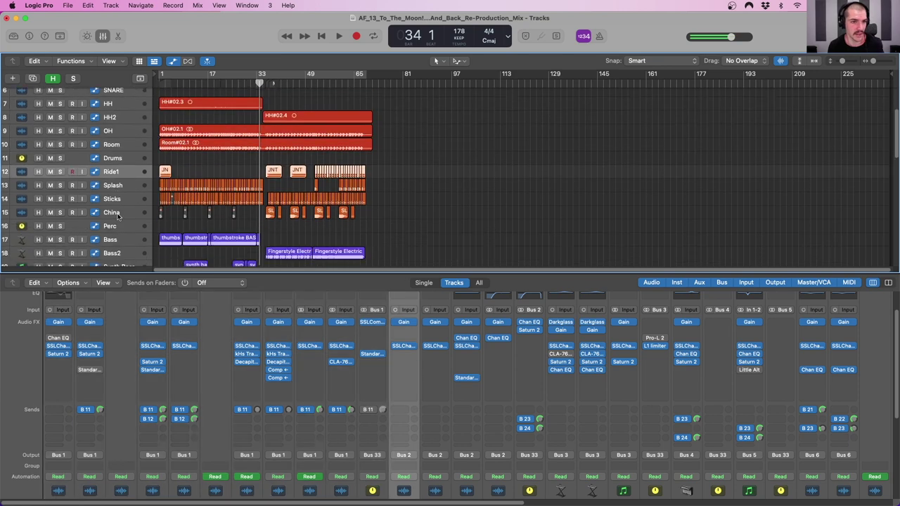
pyautogui.keyDown('shift'); pyautogui.click(117, 227); pyautogui.keyUp('shift')
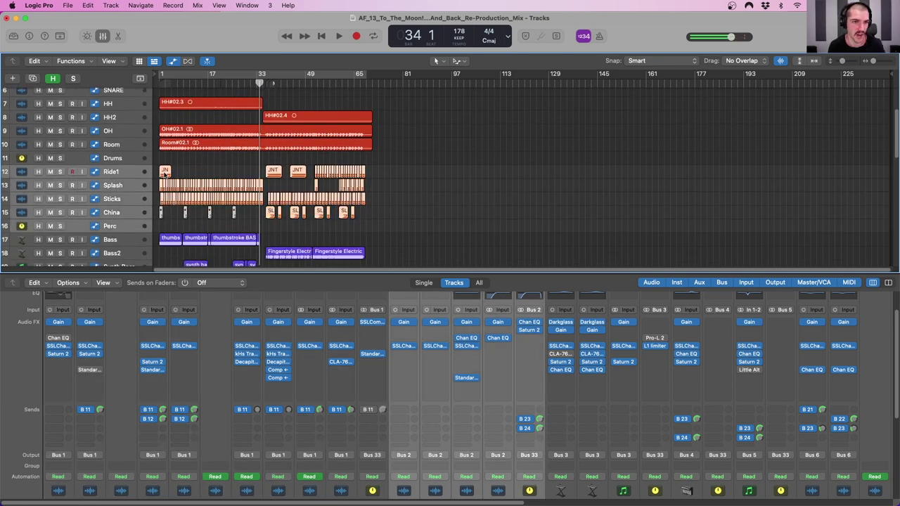
# Step: Select the drum tracks from Room up to Kick, leaving out the Drums bus, to review their regions and channel strips
pyautogui.click(124, 146)
pyautogui.scroll(2, 122, 133)
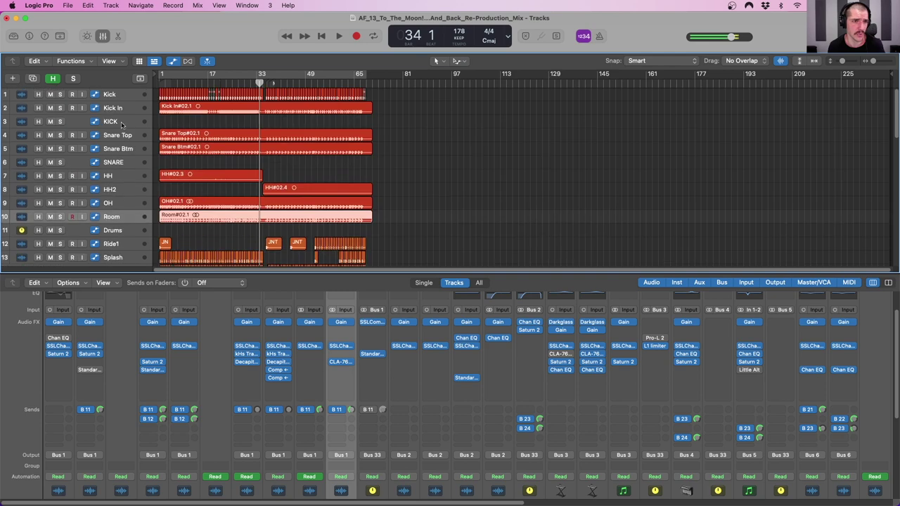
pyautogui.keyDown('shift'); pyautogui.click(117, 95); pyautogui.keyUp('shift')
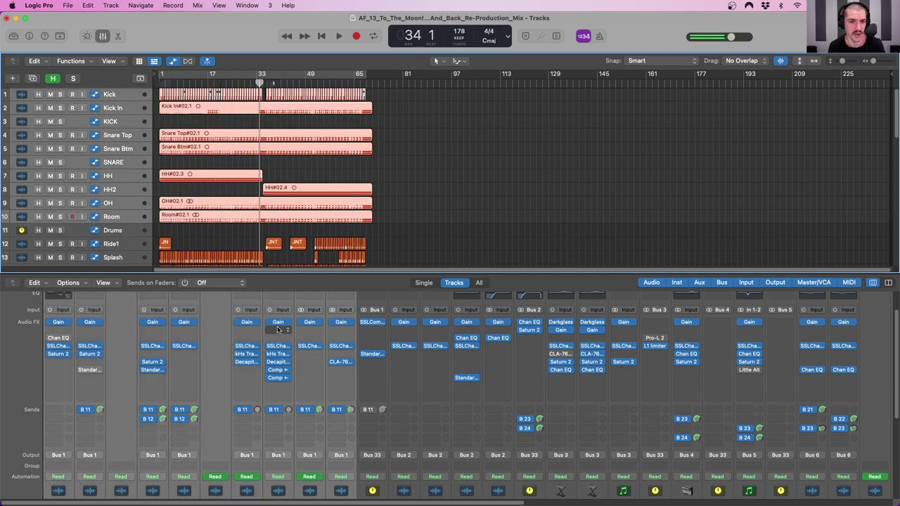
pyautogui.scroll(-1, 246, 176)
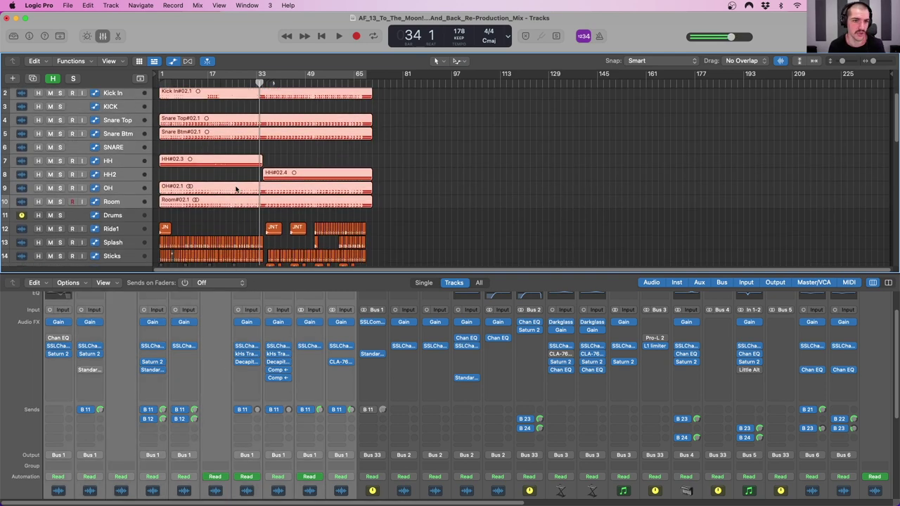
pyautogui.scroll(1, 239, 204)
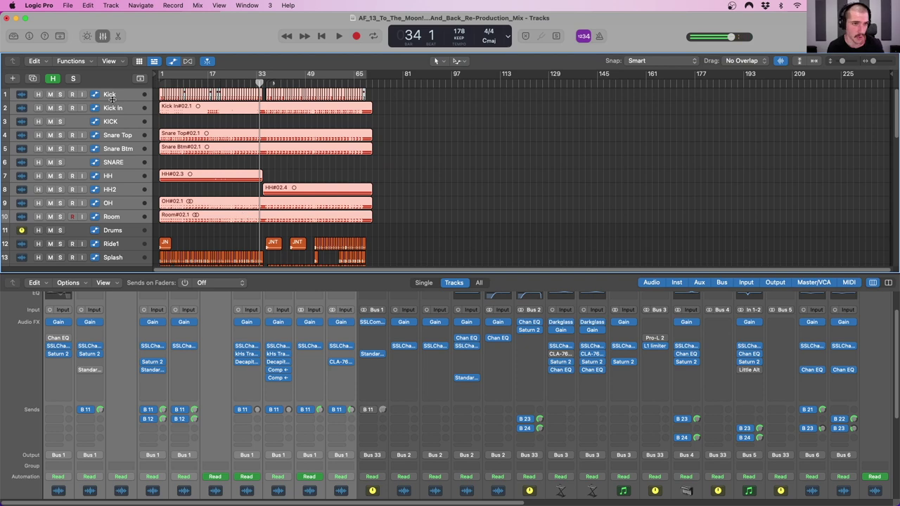
# Step: Select the tracks from Ride1 through Perc and inspect their regions around bar 33 up close
pyautogui.scroll(-1, 125, 228)
pyautogui.click(122, 227)
pyautogui.scroll(-2, 122, 226)
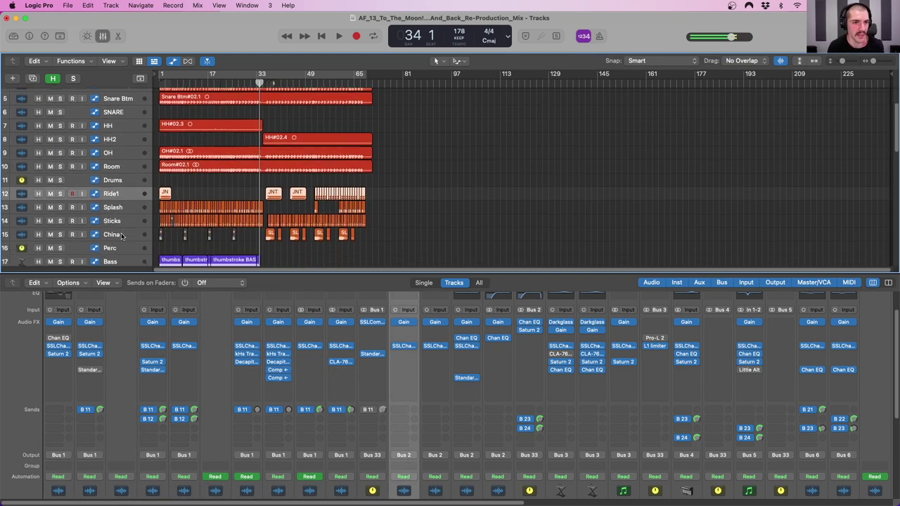
pyautogui.keyDown('shift'); pyautogui.click(122, 247); pyautogui.keyUp('shift')
pyautogui.press('super+Right')
pyautogui.press('super+Right')
pyautogui.press('super+Right')
pyautogui.press('super+Right')
pyautogui.press('super+Right')
pyautogui.press('super+Right')
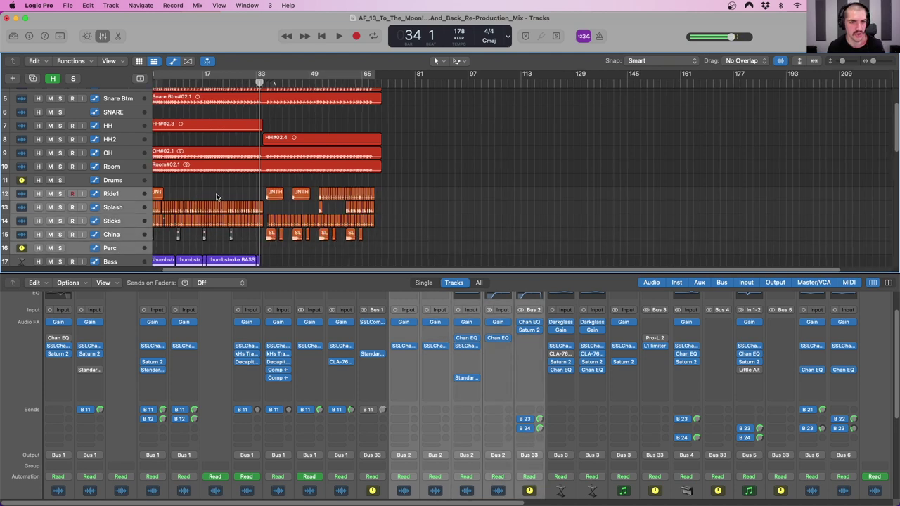
pyautogui.press('super+Left')
pyautogui.press('super+Left')
pyautogui.press('super+Left')
pyautogui.press('super+Left')
pyautogui.press('super+Left')
pyautogui.press('super+Left')
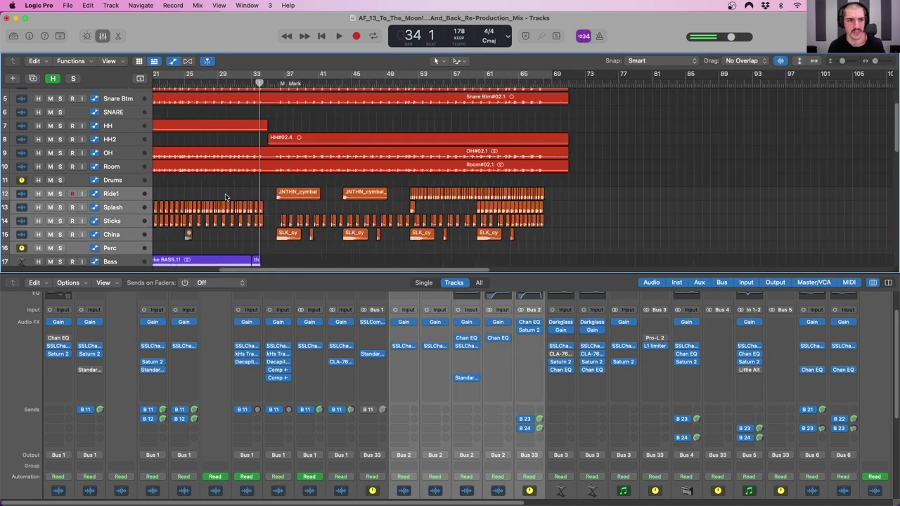
# Step: Select the Bass, Bass2 and Synth Bass tracks in turn, ending on the Bass bus on track 20
pyautogui.scroll(-3, 227, 197)
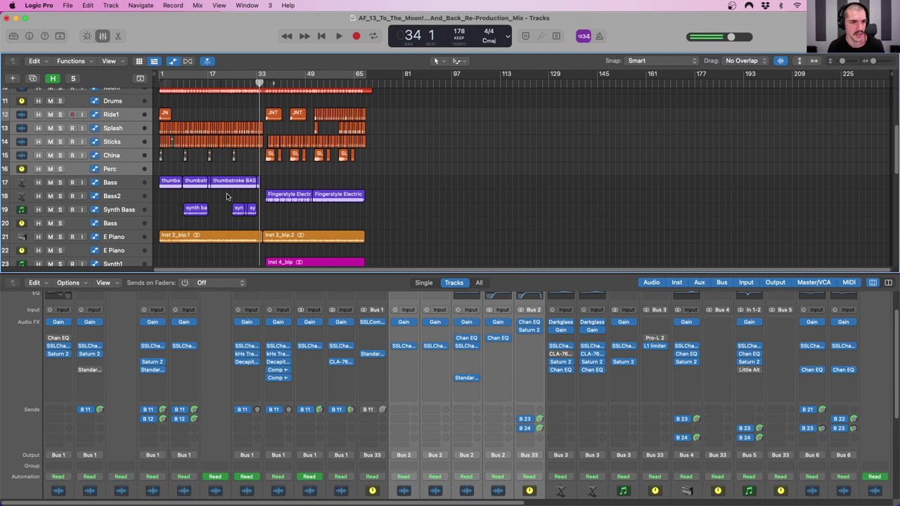
pyautogui.click(129, 184)
pyautogui.keyDown('shift'); pyautogui.click(130, 198); pyautogui.keyUp('shift')
pyautogui.click(128, 212)
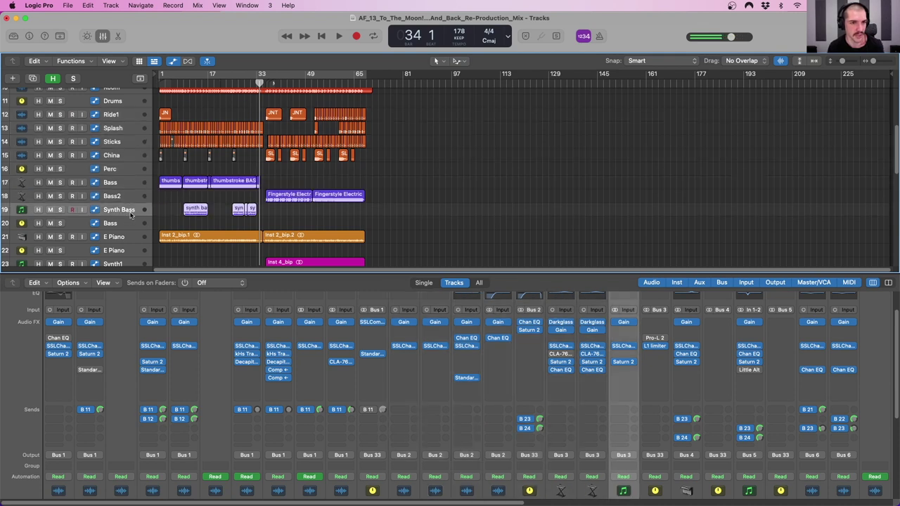
pyautogui.scroll(-1, 127, 215)
pyautogui.click(110, 209)
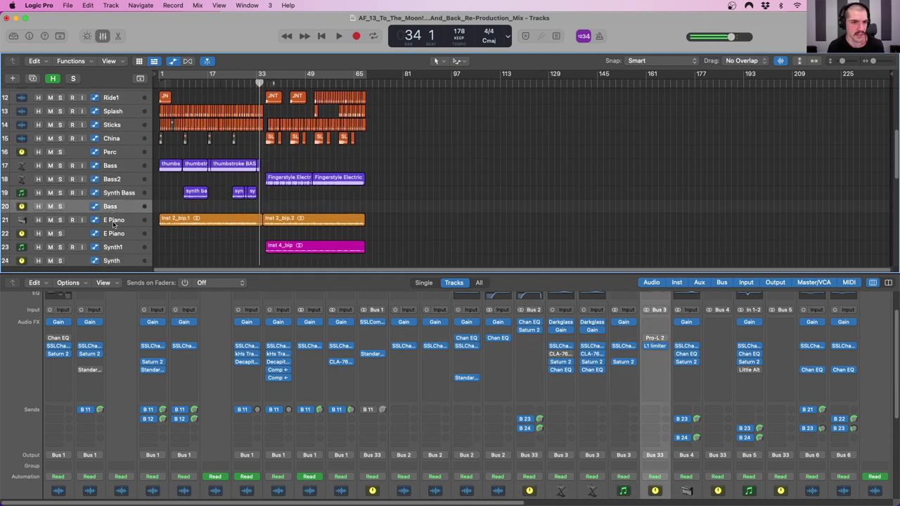
# Step: Select the E Piano, Synth1 and first Gtr1 R tracks in turn and look over the remaining guitar tracks
pyautogui.click(114, 221)
pyautogui.scroll(-2, 126, 218)
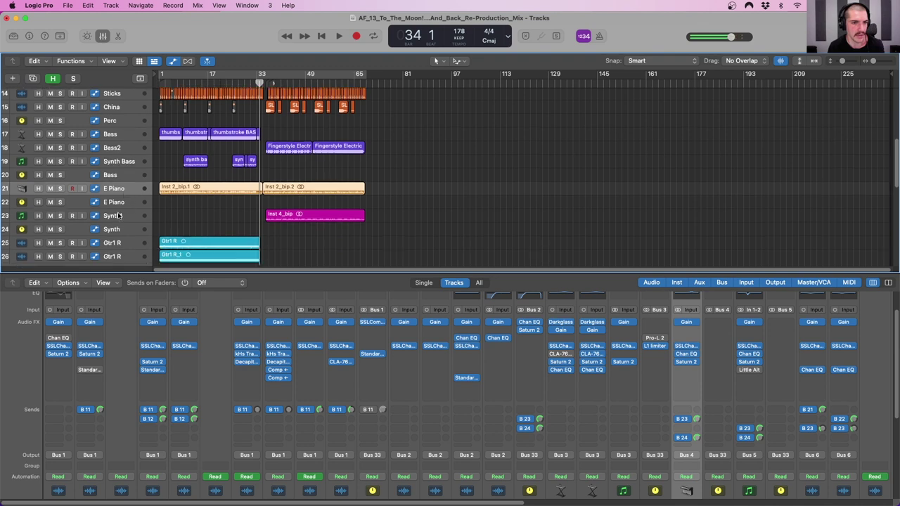
pyautogui.click(118, 216)
pyautogui.scroll(-3, 118, 215)
pyautogui.click(119, 205)
pyautogui.scroll(-9, 120, 236)
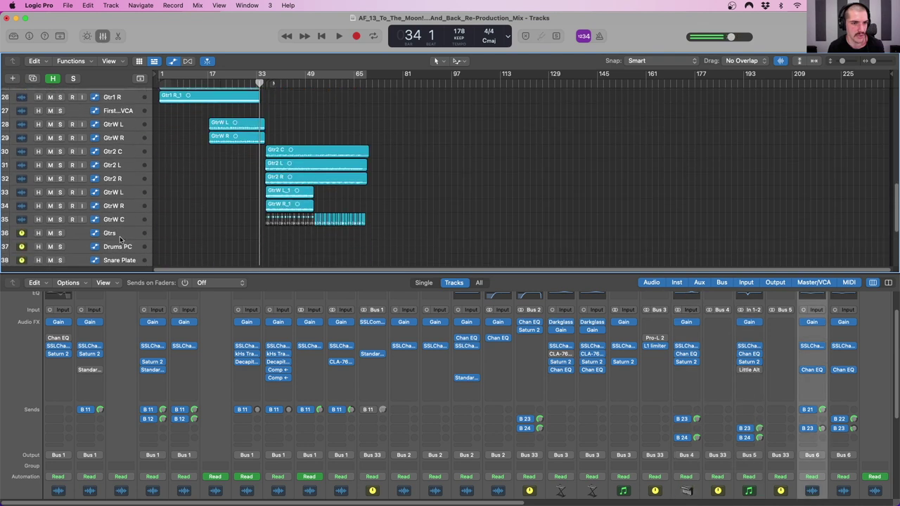
# Step: Review the full track list from Kick down to the guitar tracks, checking the bus track that closes each instrument group
pyautogui.scroll(2, 141, 387)
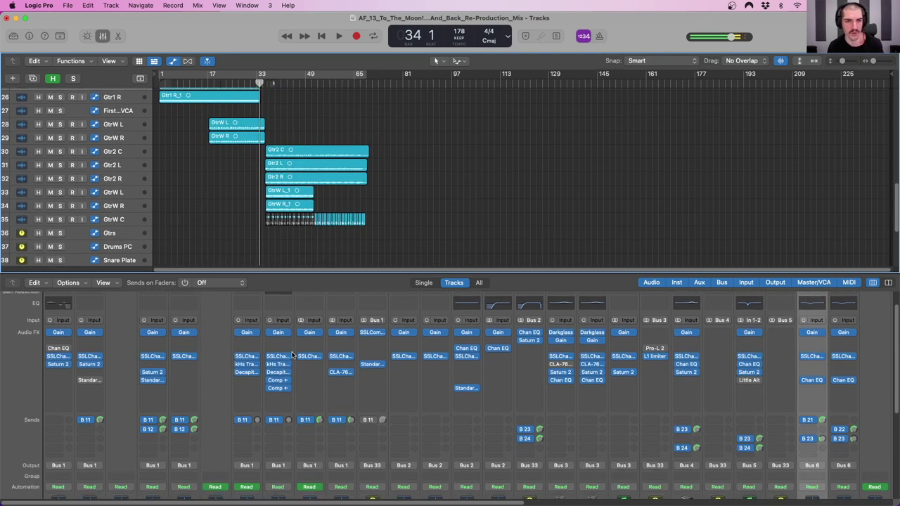
pyautogui.scroll(9, 123, 211)
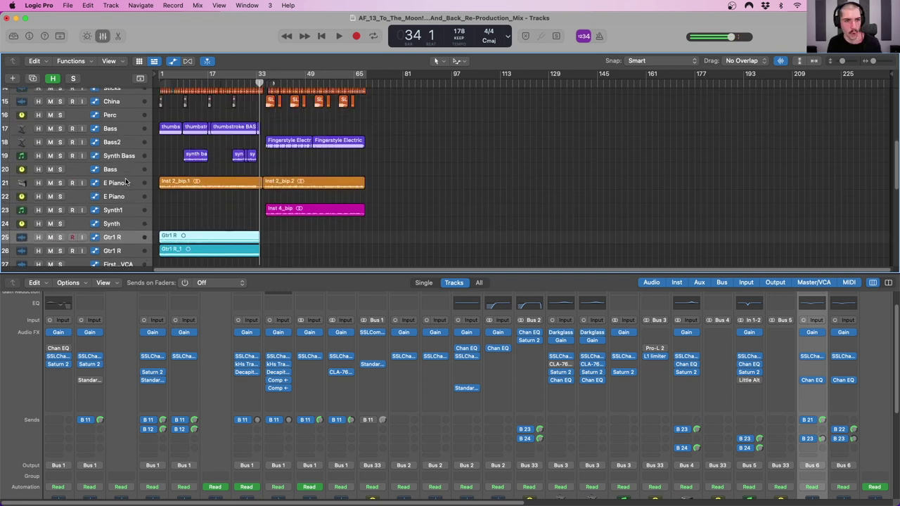
pyautogui.scroll(9, 125, 183)
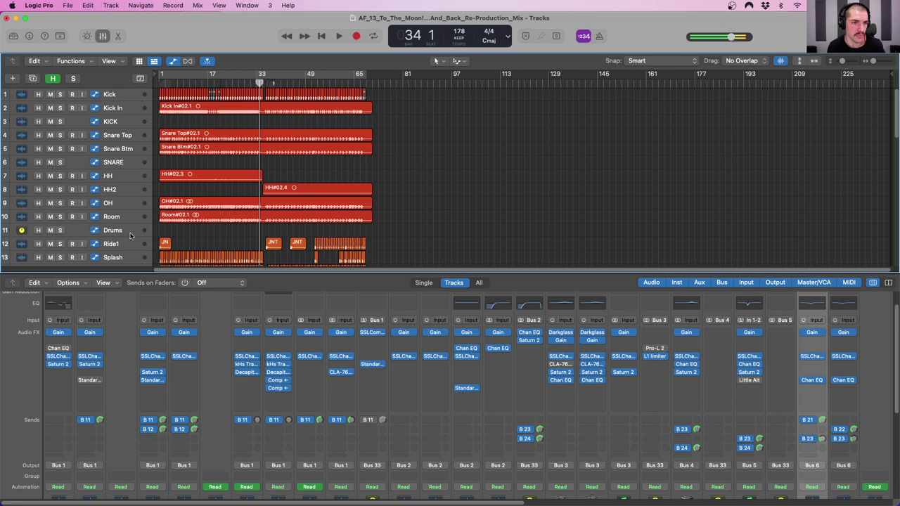
pyautogui.scroll(-2, 131, 236)
pyautogui.scroll(-2, 121, 205)
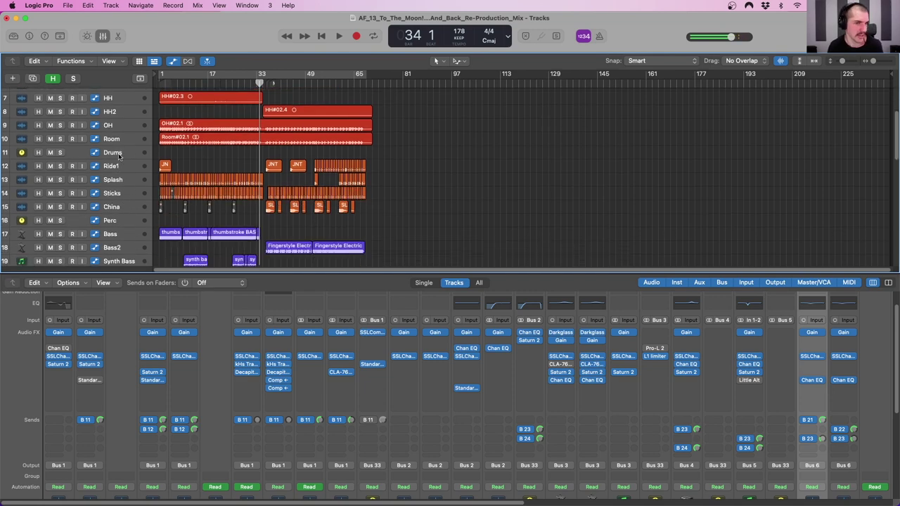
pyautogui.scroll(-1, 125, 194)
pyautogui.scroll(-10, 125, 229)
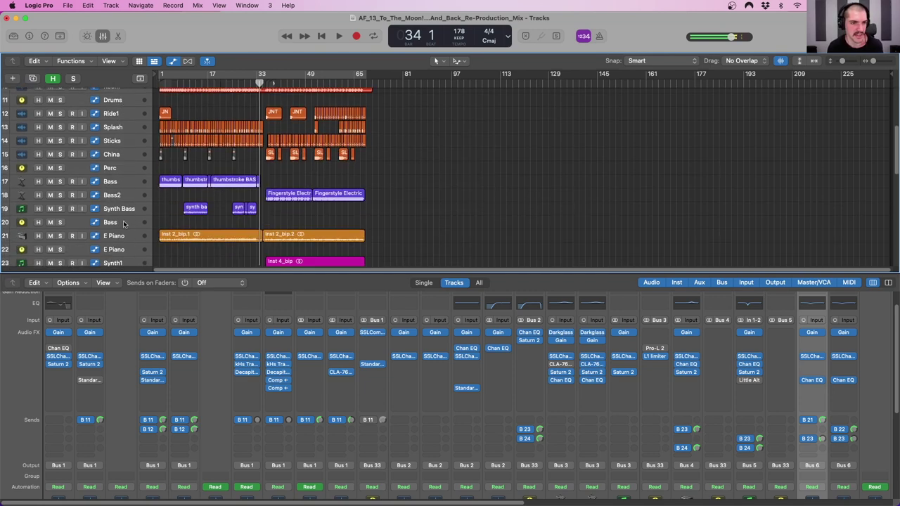
pyautogui.scroll(-3, 121, 212)
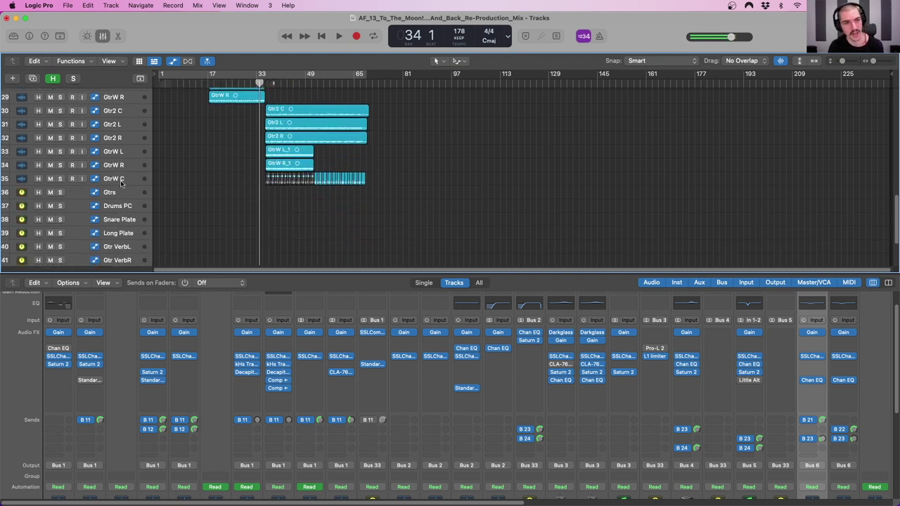
# Step: Select the effects return tracks from Drums PC through Mono Dly
pyautogui.scroll(-1, 121, 180)
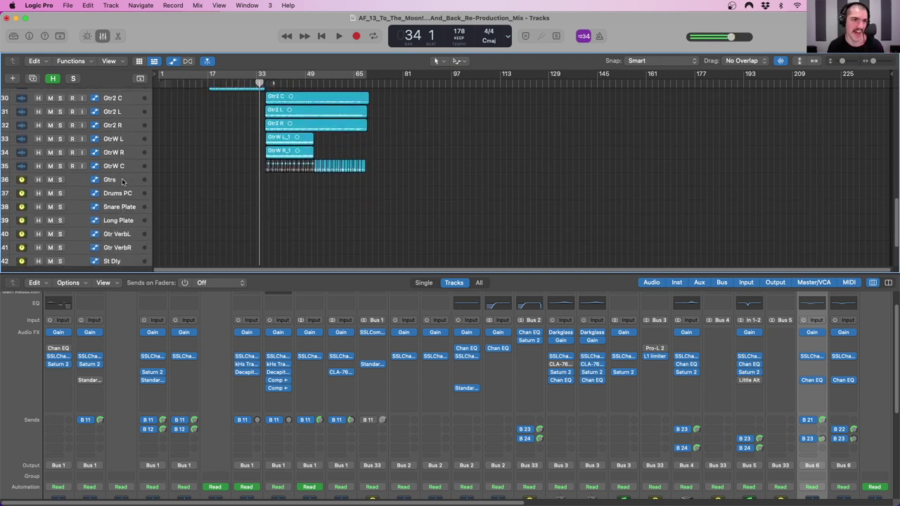
pyautogui.scroll(-3, 119, 204)
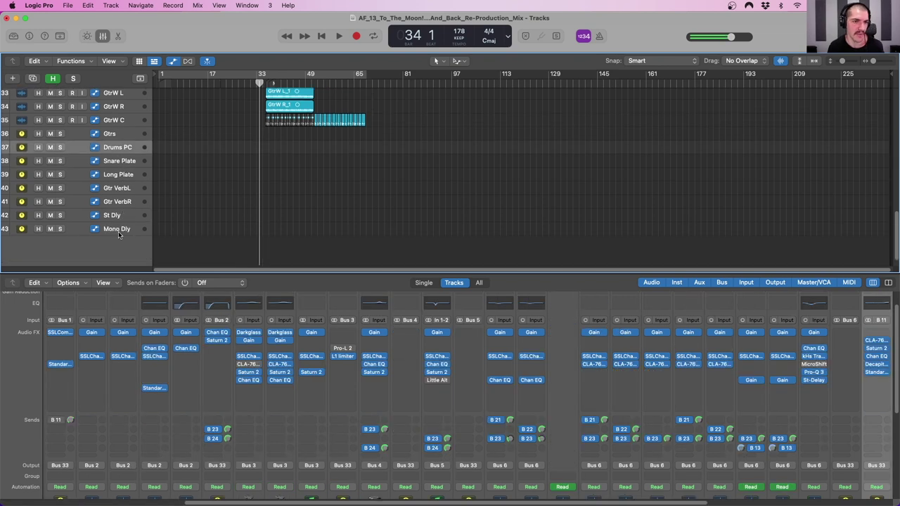
pyautogui.keyDown('shift'); pyautogui.click(123, 230); pyautogui.keyUp('shift')
# Step: Make the mixer slightly taller and select the drum channel strips from Kick through Room
pyautogui.moveTo(169, 270)
pyautogui.mouseDown()
pyautogui.moveTo(169, 280)
pyautogui.moveTo(168, 260)
pyautogui.mouseUp()
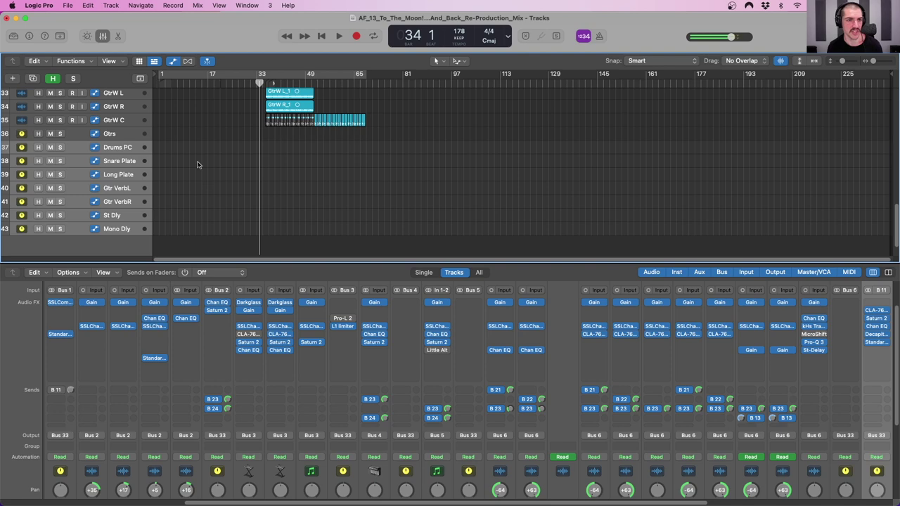
pyautogui.hscroll(-5, 184, 330)
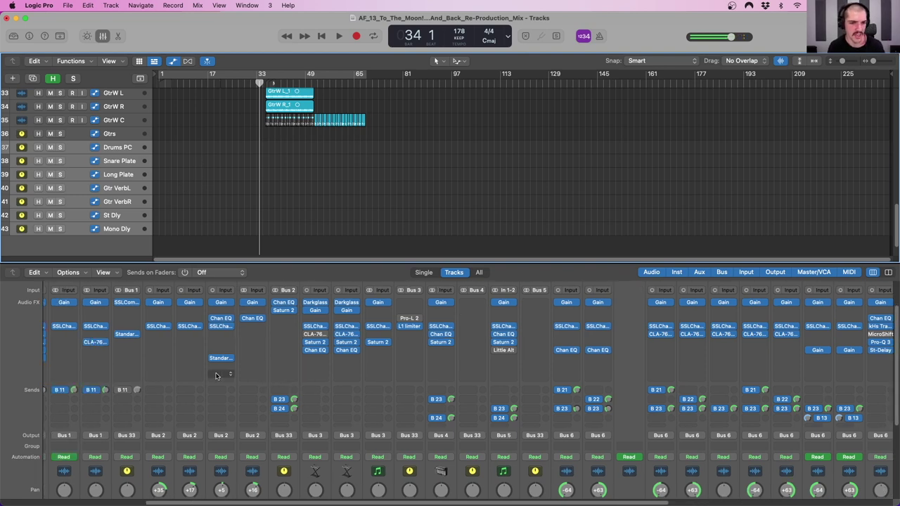
pyautogui.scroll(-5, 112, 364)
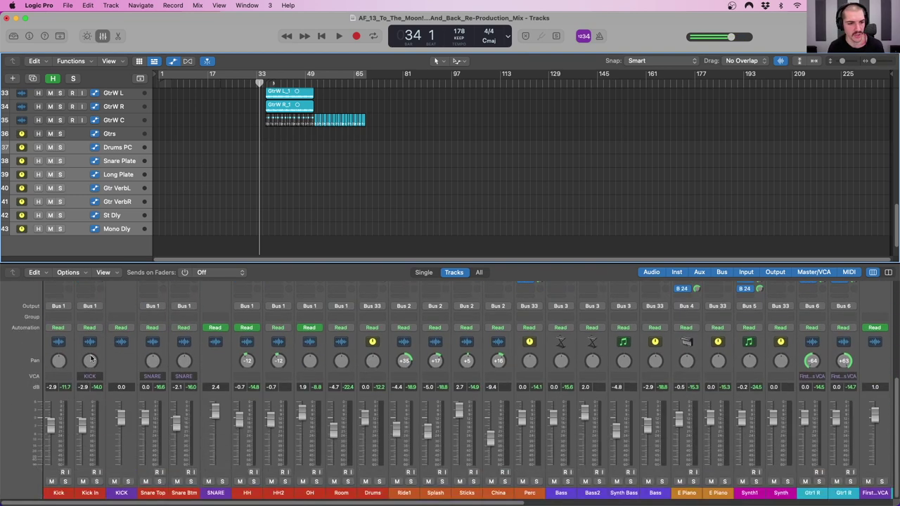
pyautogui.click(68, 352)
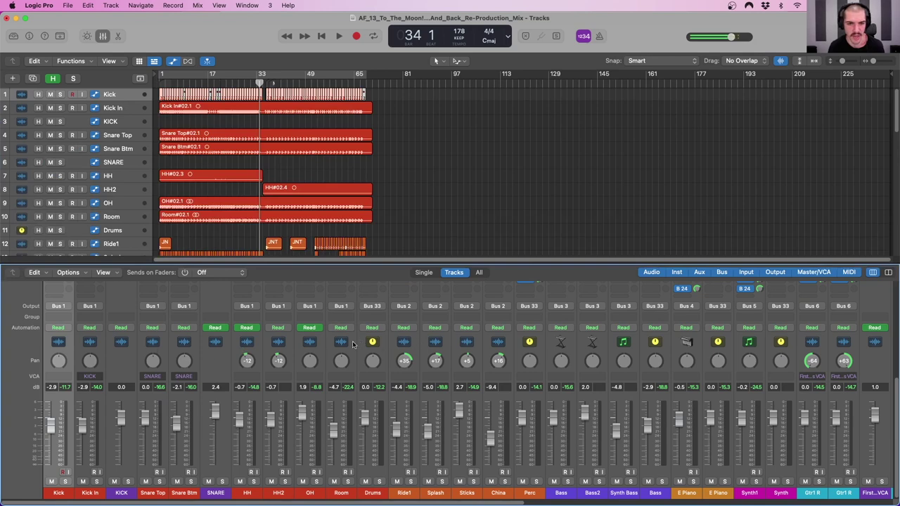
pyautogui.keyDown('shift'); pyautogui.click(353, 345); pyautogui.keyUp('shift')
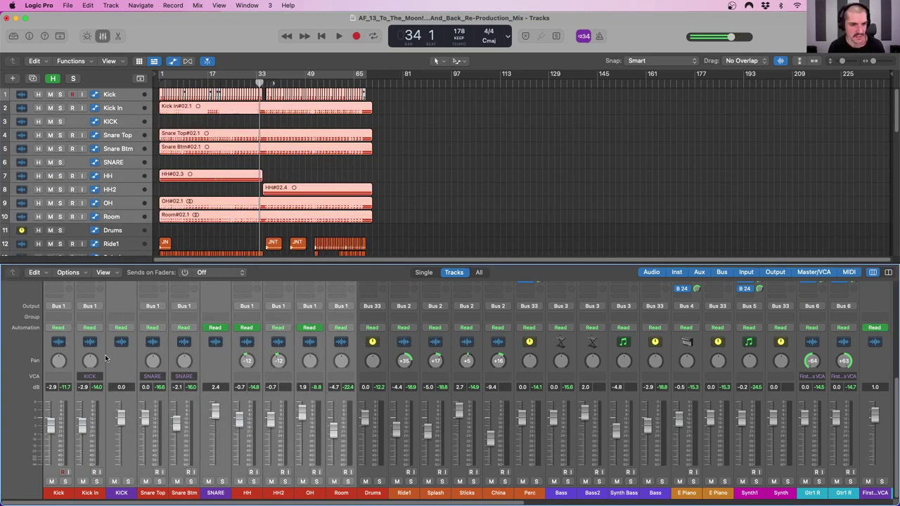
# Step: Enlarge the mixer to nearly the full window height and select the Drums bus channel strip
pyautogui.scroll(2, 363, 329)
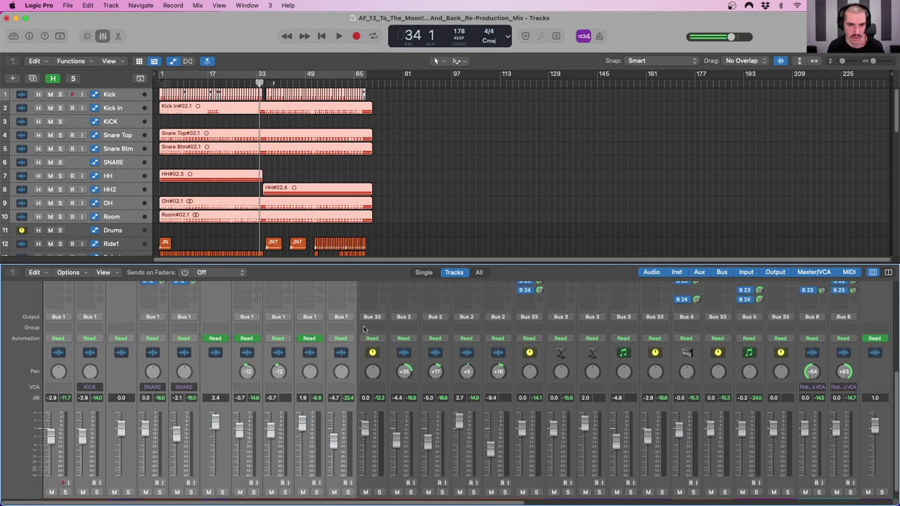
pyautogui.click(357, 264)
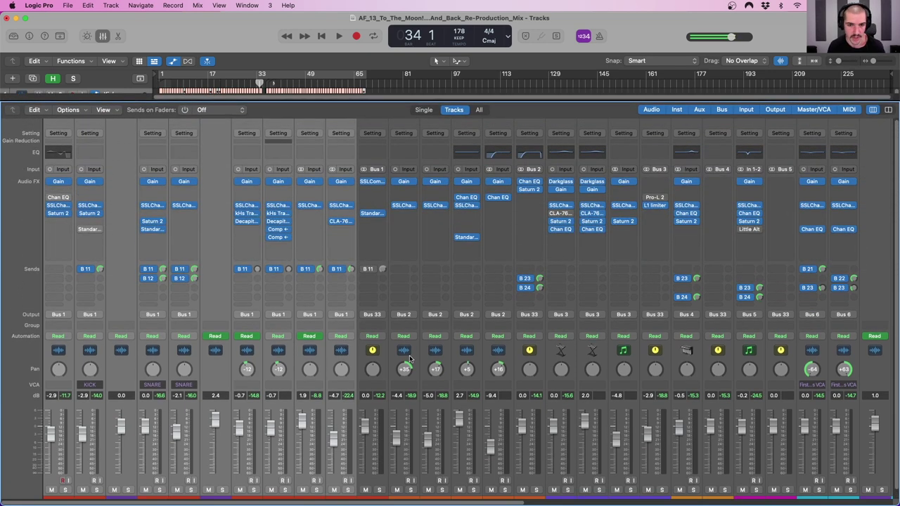
pyautogui.click(383, 464)
pyautogui.scroll(-1, 383, 464)
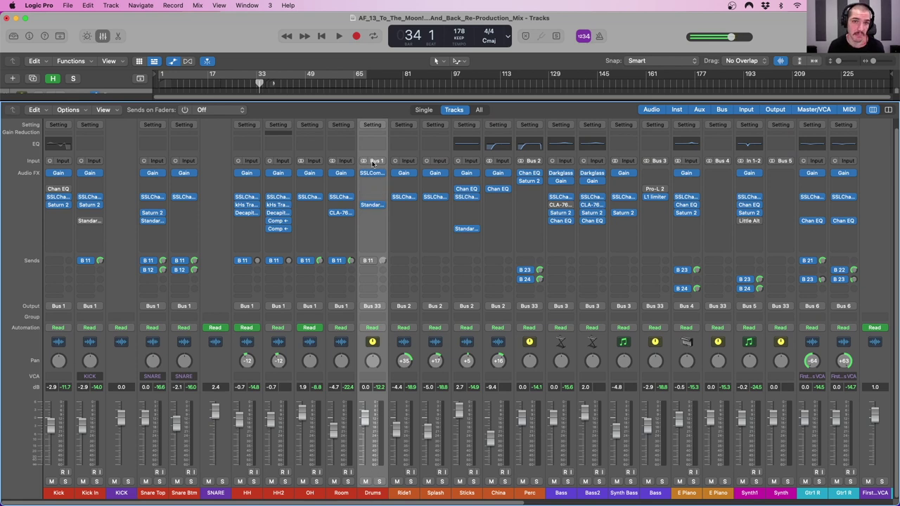
# Step: Select the channel strips from Ride1 through China to check their Bus 2 routing, ending on the Perc bus
pyautogui.click(414, 348)
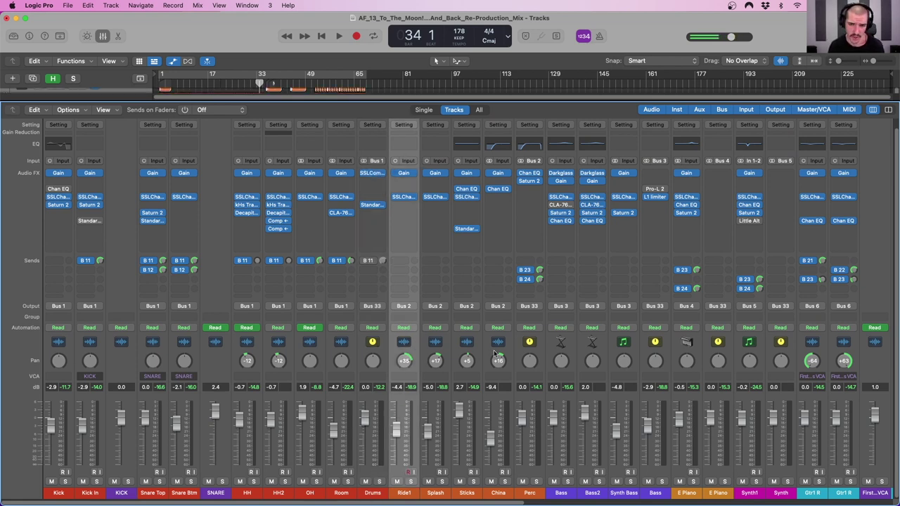
pyautogui.keyDown('shift'); pyautogui.click(509, 352); pyautogui.keyUp('shift')
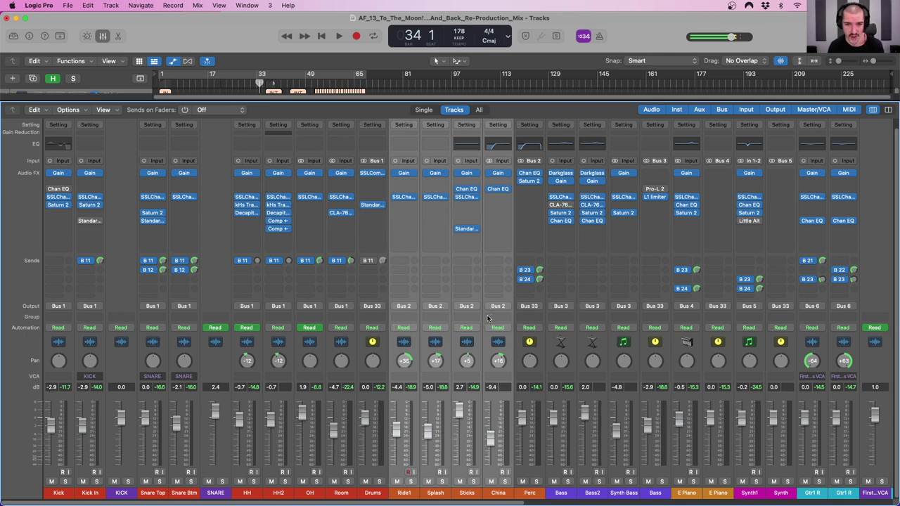
pyautogui.click(542, 358)
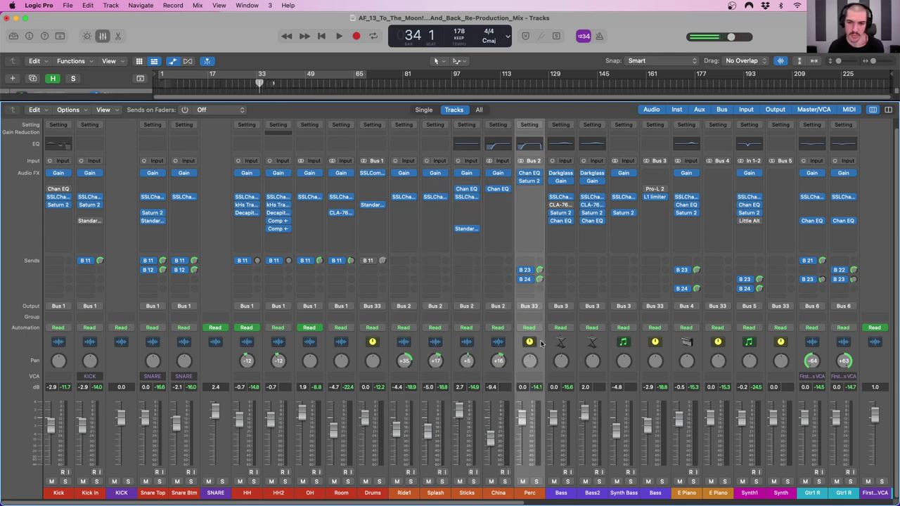
# Step: Select the bass channel strips from Bass through Synth Bass, followed by the Bass bus fed by Bus 3
pyautogui.click(573, 348)
pyautogui.keyDown('shift'); pyautogui.click(626, 360); pyautogui.keyUp('shift')
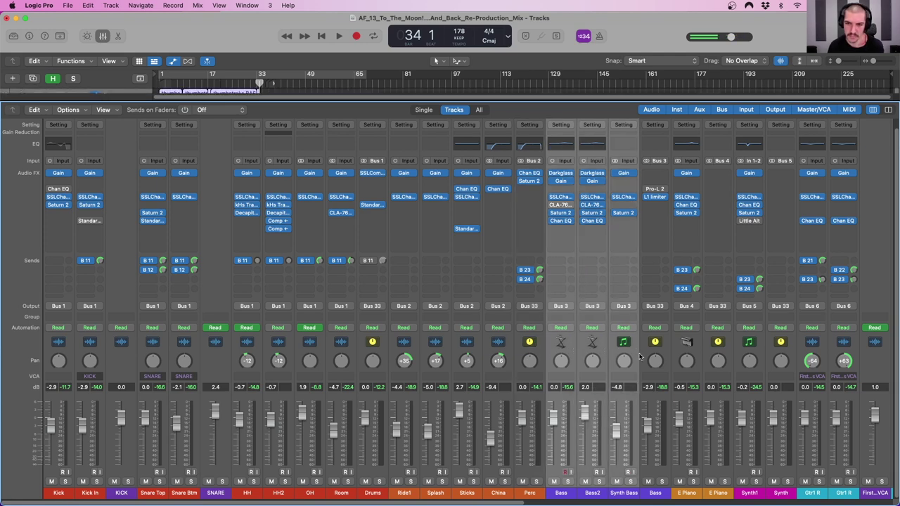
pyautogui.hscroll(5, 492, 360)
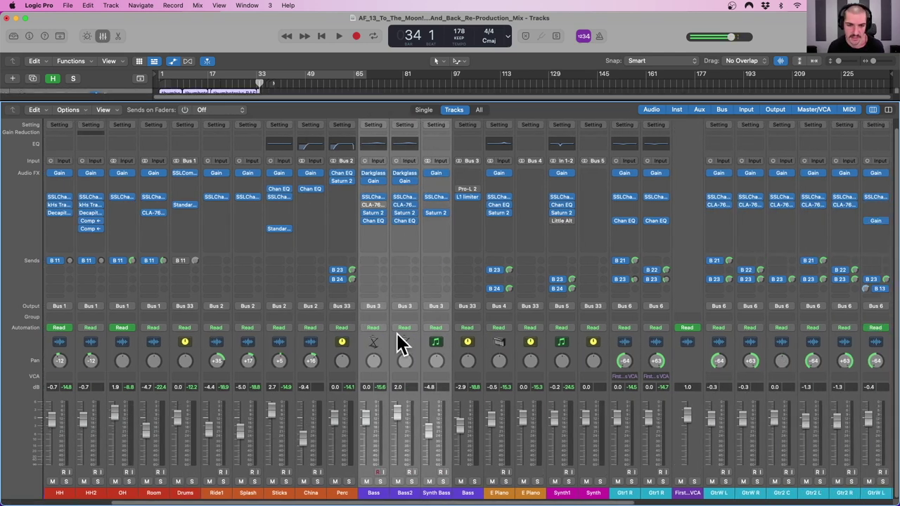
pyautogui.click(477, 353)
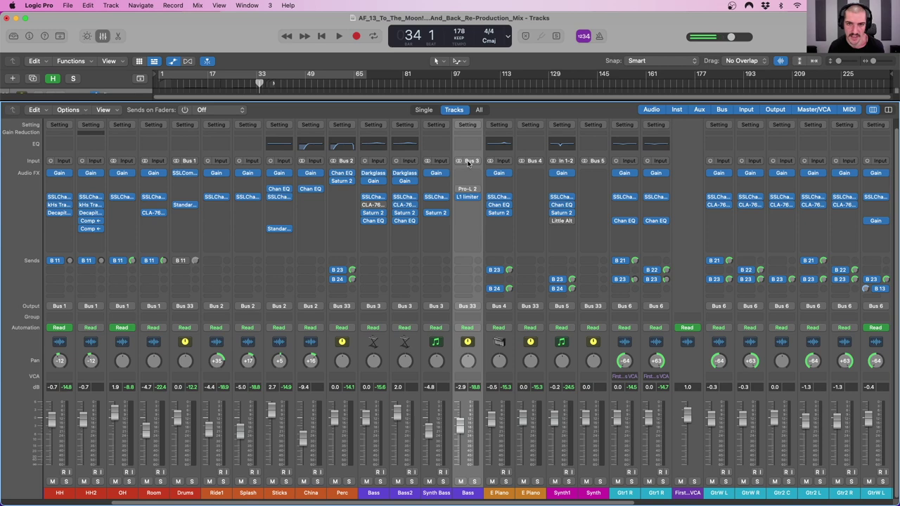
# Step: Select the E Piano instrument channel strip, followed by the E Piano bus fed by Bus 4
pyautogui.click(511, 335)
pyautogui.hscroll(3, 492, 341)
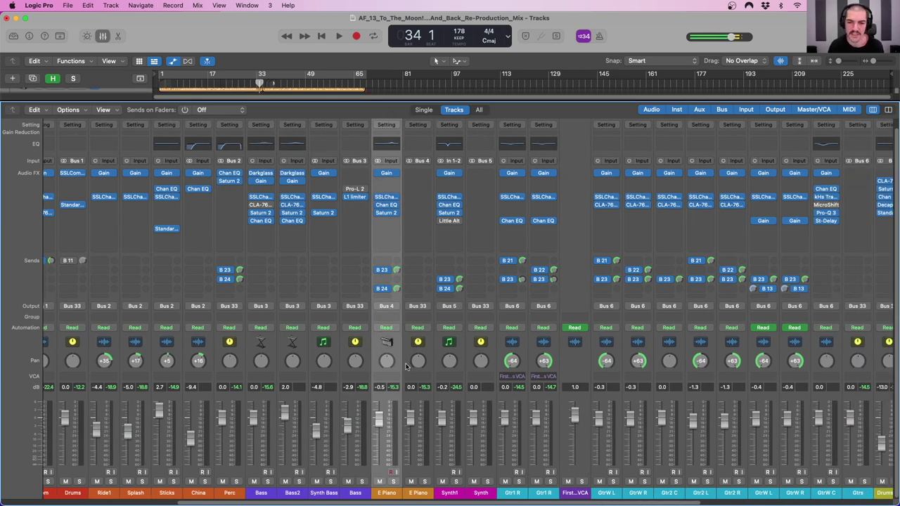
pyautogui.click(425, 346)
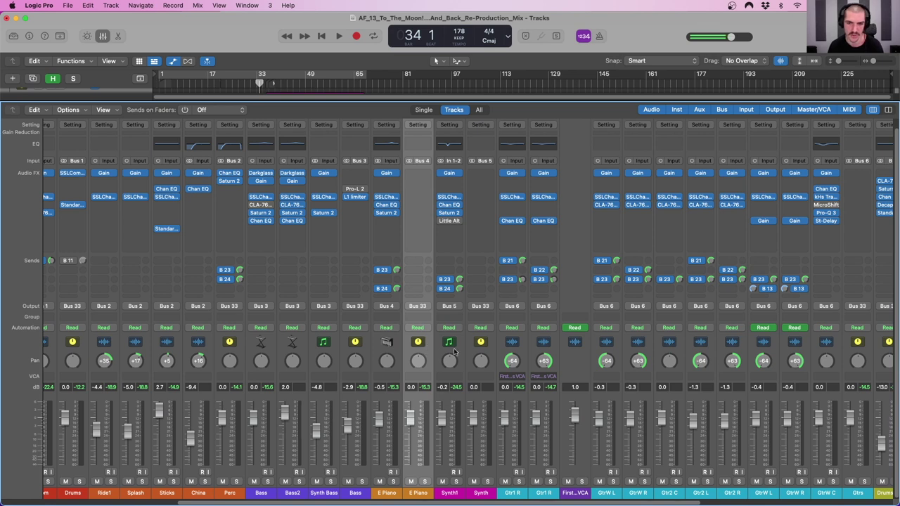
# Step: Clear the input assignment on the Synth1 channel strip and select the Synth bus fed by Bus 5
pyautogui.click(463, 341)
pyautogui.click(452, 359)
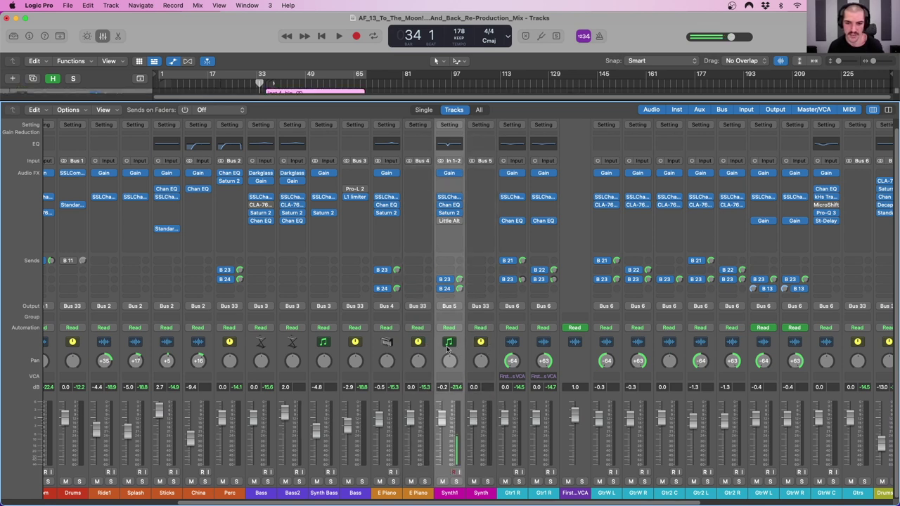
pyautogui.click(453, 162)
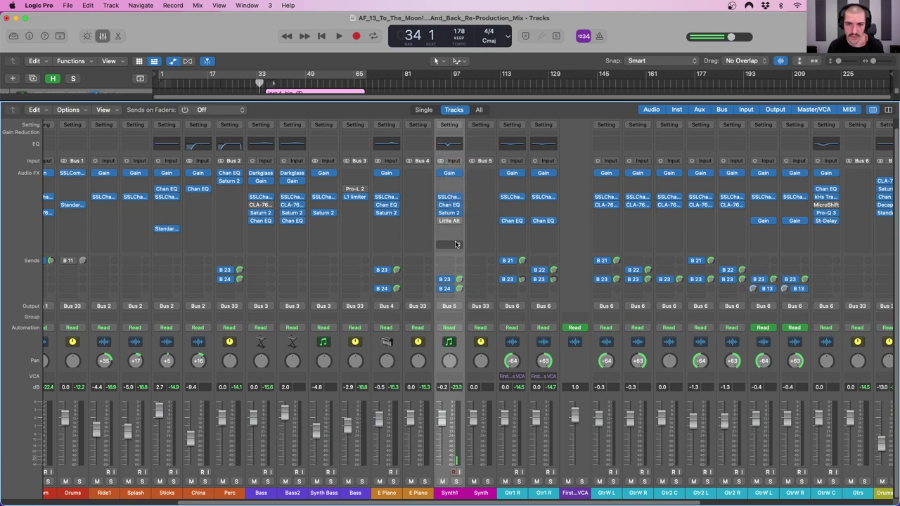
pyautogui.click(483, 346)
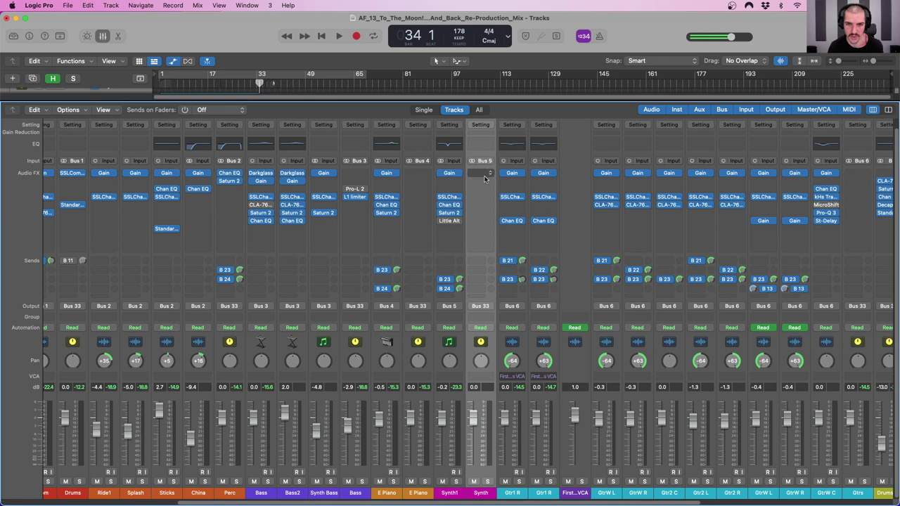
# Step: Select the guitar channel strips from Gtr1 R through GtrW C, followed by the Gtrs bus fed by Bus 6
pyautogui.click(522, 361)
pyautogui.hscroll(8, 534, 355)
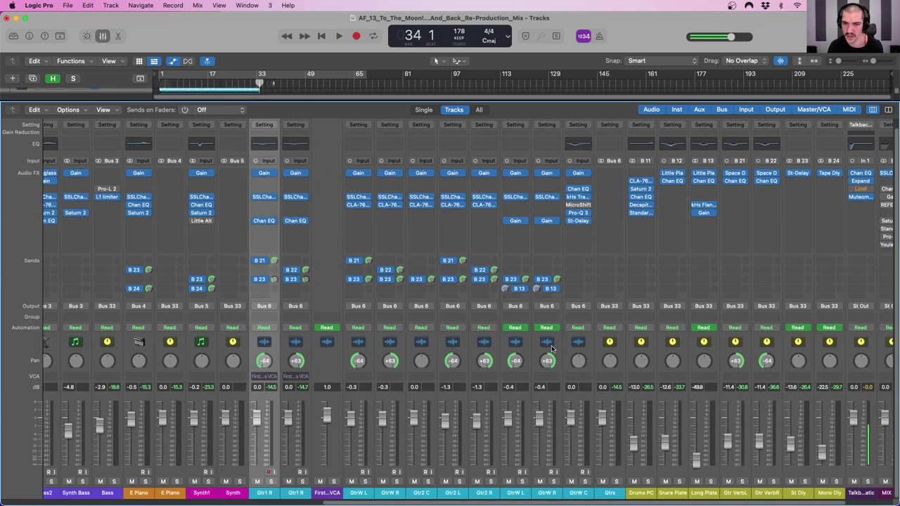
pyautogui.keyDown('shift'); pyautogui.click(580, 349); pyautogui.keyUp('shift')
pyautogui.click(609, 349)
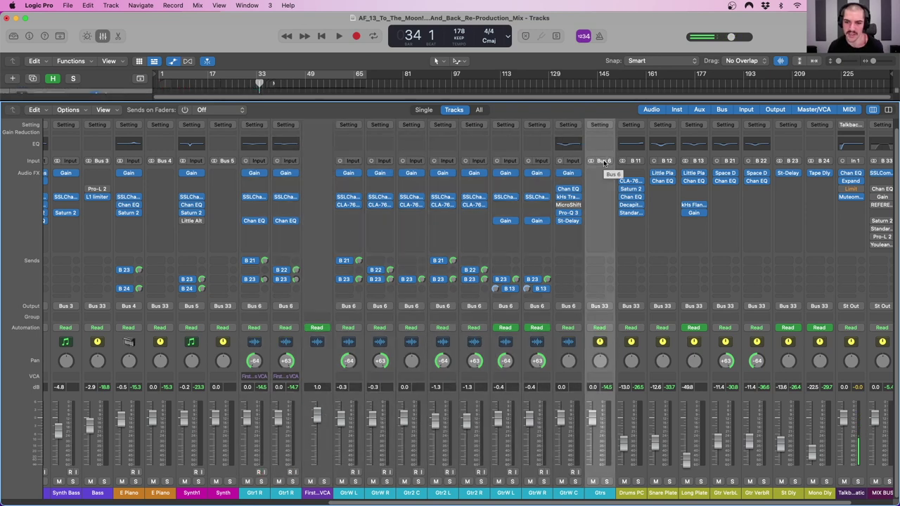
# Step: Select the First Gtrs VCA strip and the two Gtr1 channel strips it controls
pyautogui.hscroll(-1, 325, 362)
pyautogui.click(319, 362)
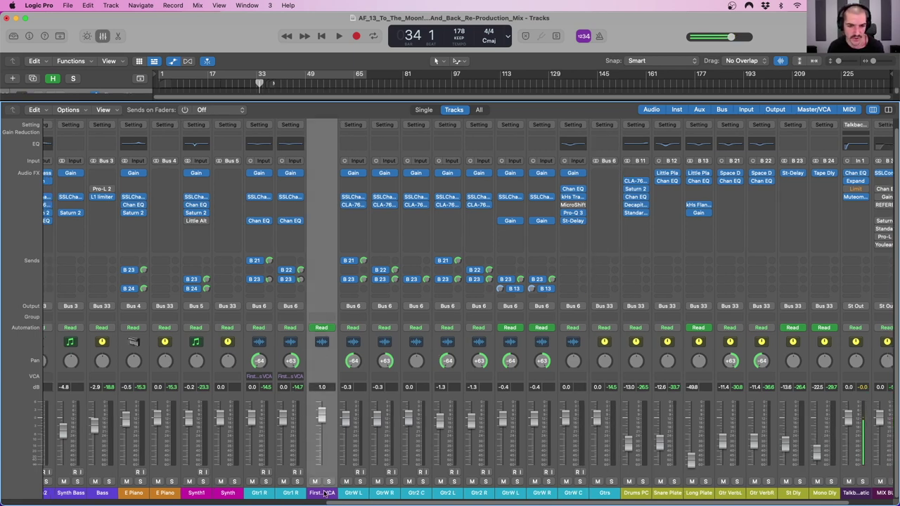
pyautogui.click(282, 420)
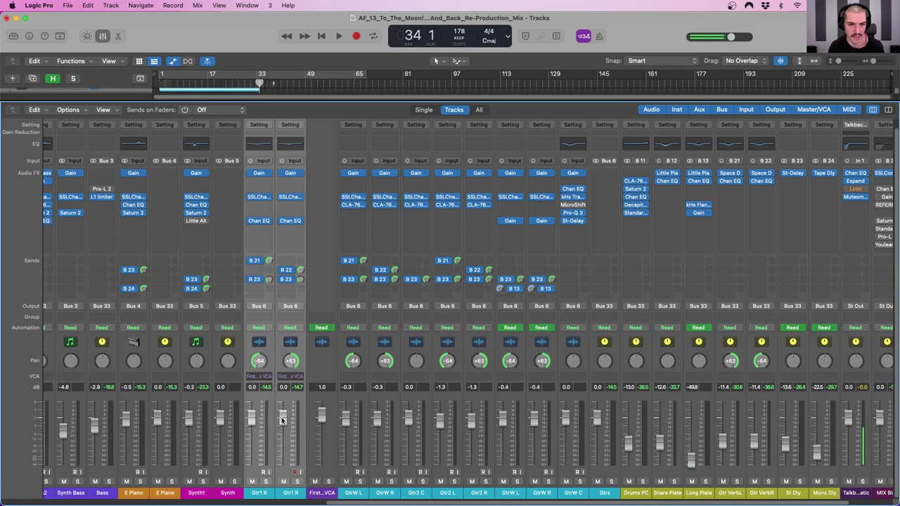
# Step: Select the SNARE VCA strip, followed by the Snare Btm and Snare Top channel strips assigned to it
pyautogui.hscroll(-15, 276, 410)
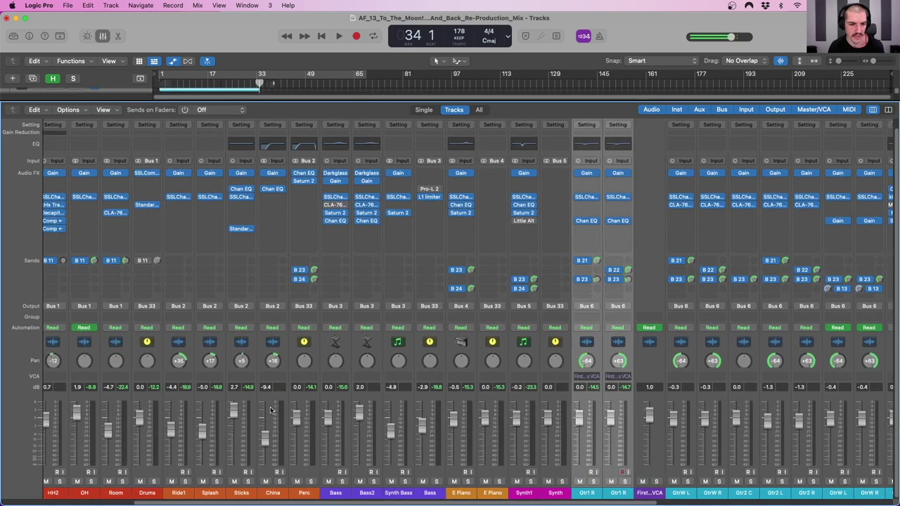
pyautogui.click(213, 368)
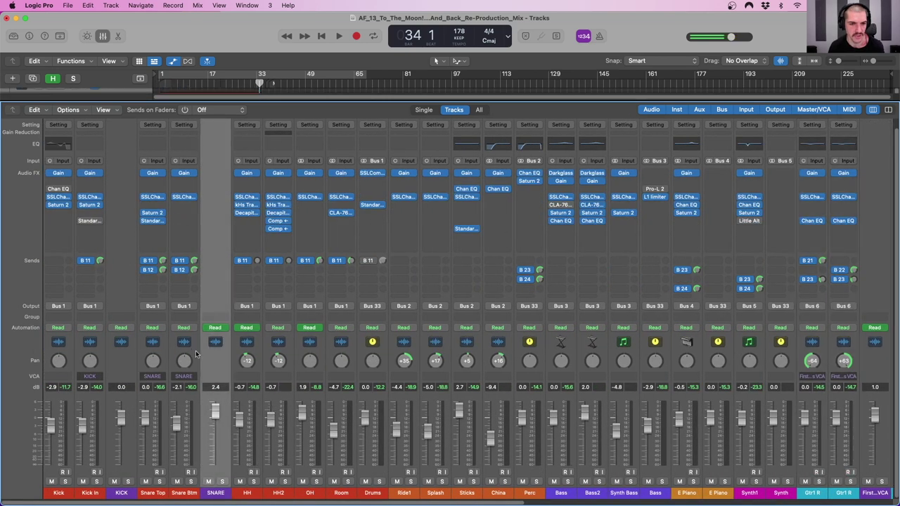
pyautogui.click(169, 355)
pyautogui.keyDown('shift'); pyautogui.click(162, 355); pyautogui.keyUp('shift')
# Step: Select the Kick In and Kick channel strips, followed by the KICK VCA strip, to check their VCA assignment
pyautogui.click(98, 353)
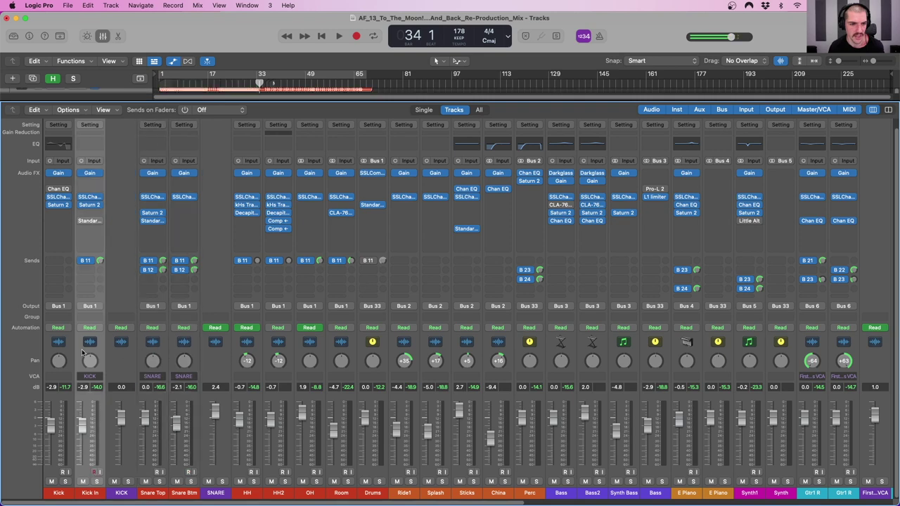
pyautogui.keyDown('shift'); pyautogui.click(65, 355); pyautogui.keyUp('shift')
pyautogui.click(107, 351)
# Step: Assign the Kick channel to the KICK VCA and select the Kick and Kick In channel strips together
pyautogui.click(62, 380)
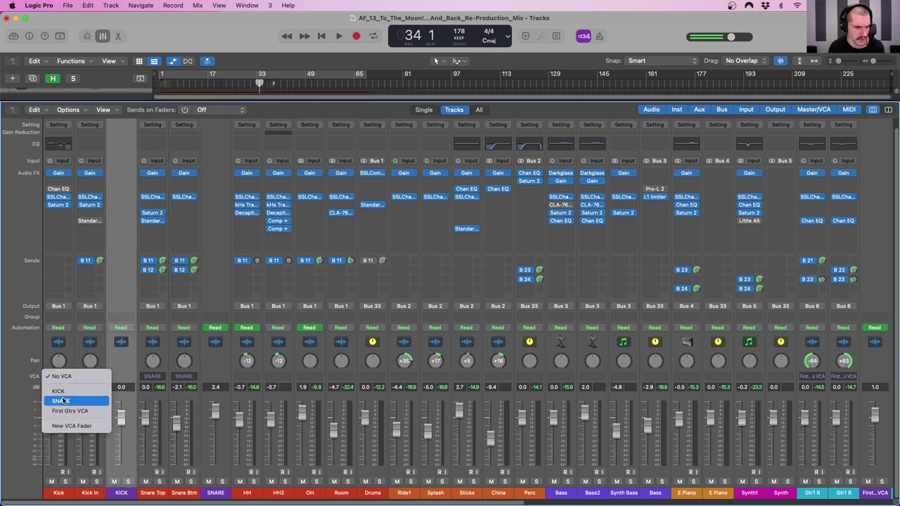
pyautogui.click(61, 390)
pyautogui.click(71, 348)
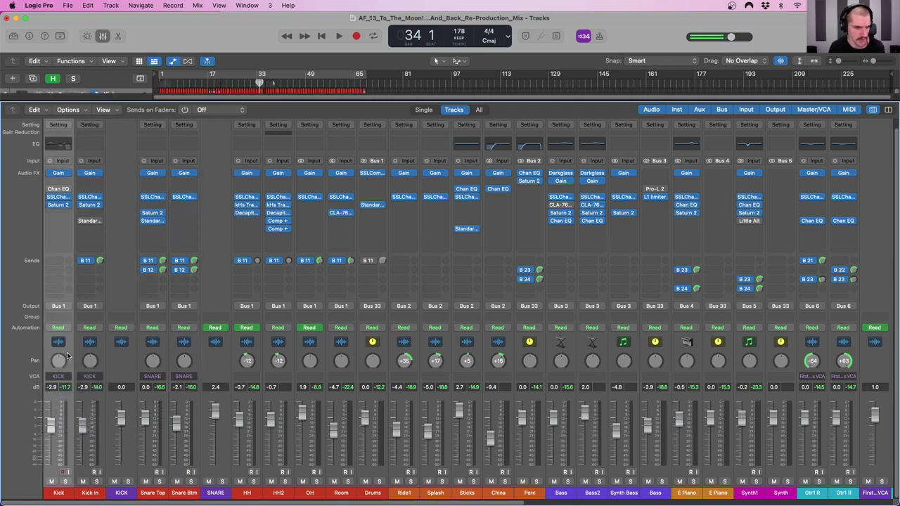
pyautogui.keyDown('shift'); pyautogui.click(97, 358); pyautogui.keyUp('shift')
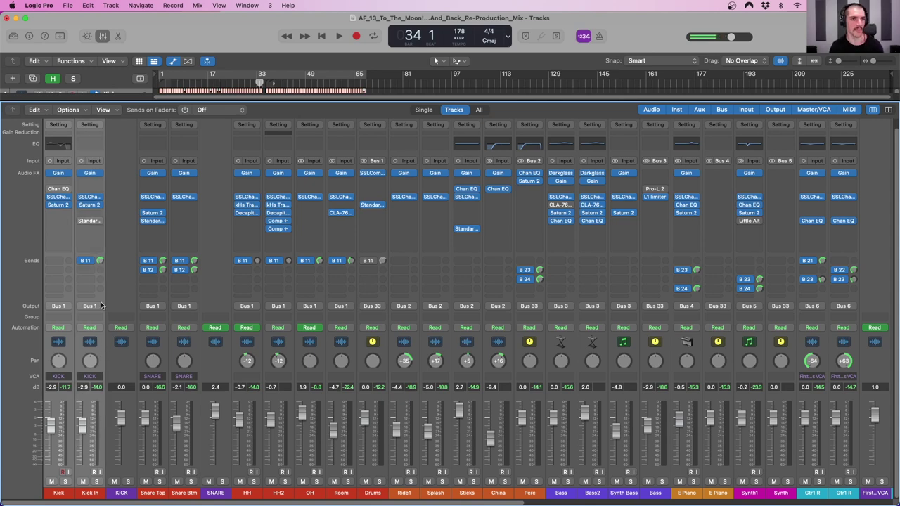
# Step: Compare the KICK VCA strip with the Kick In channel strip, ending with the KICK VCA selected
pyautogui.click(120, 362)
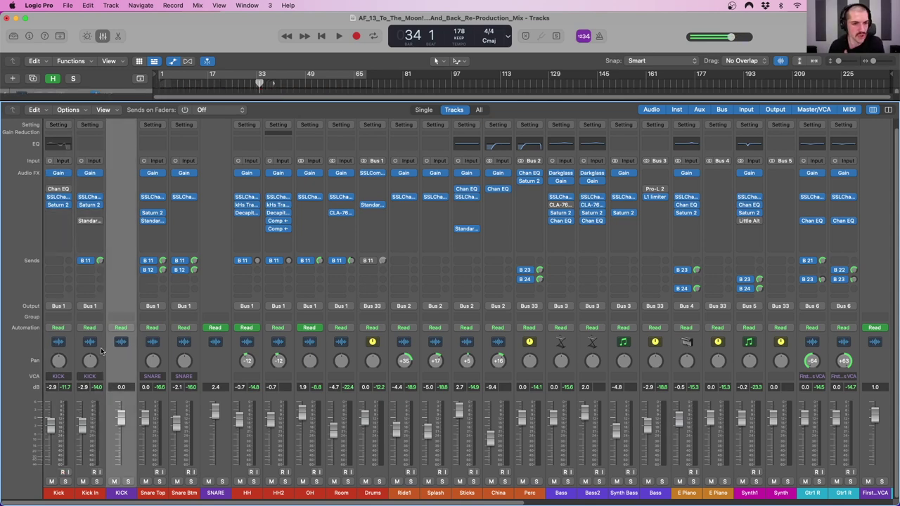
pyautogui.click(92, 350)
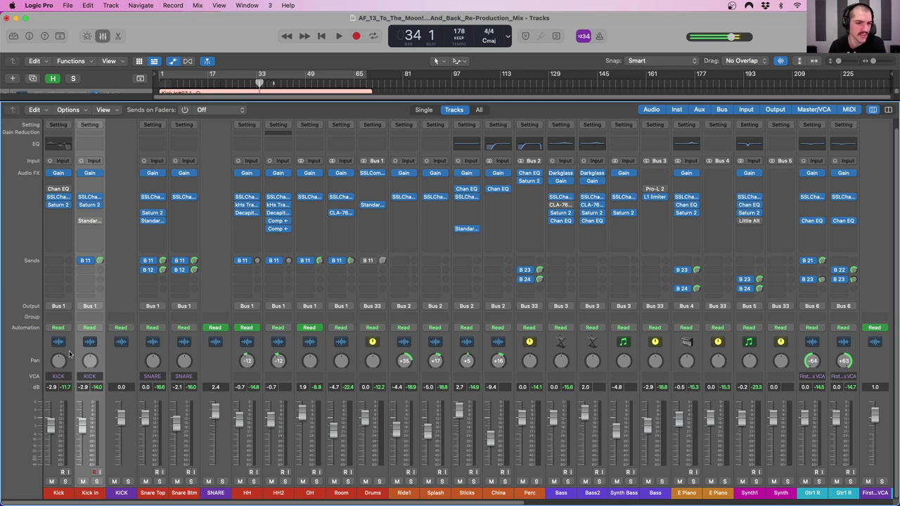
pyautogui.click(136, 395)
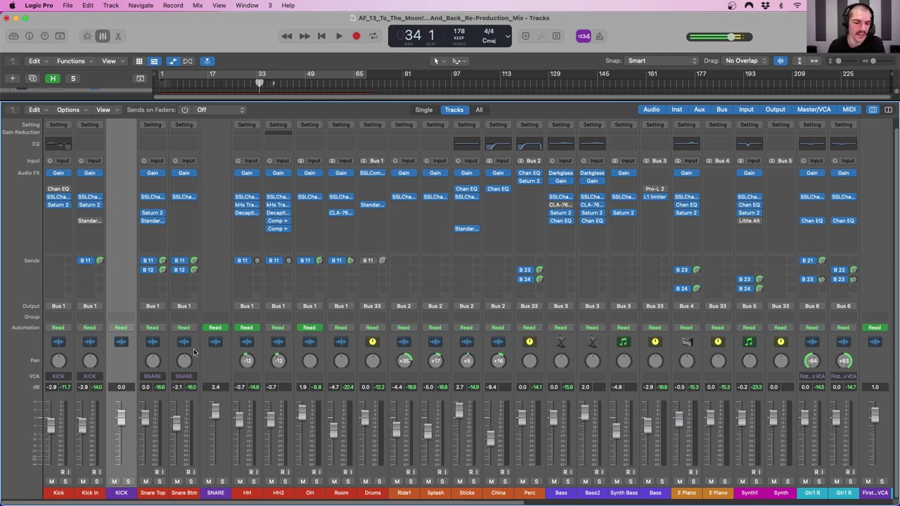
# Step: Trace the drum routing by selecting Drums, Kick In, Snare Top, Snare Btm and Room in turn, ending on the Drums bus
pyautogui.click(384, 353)
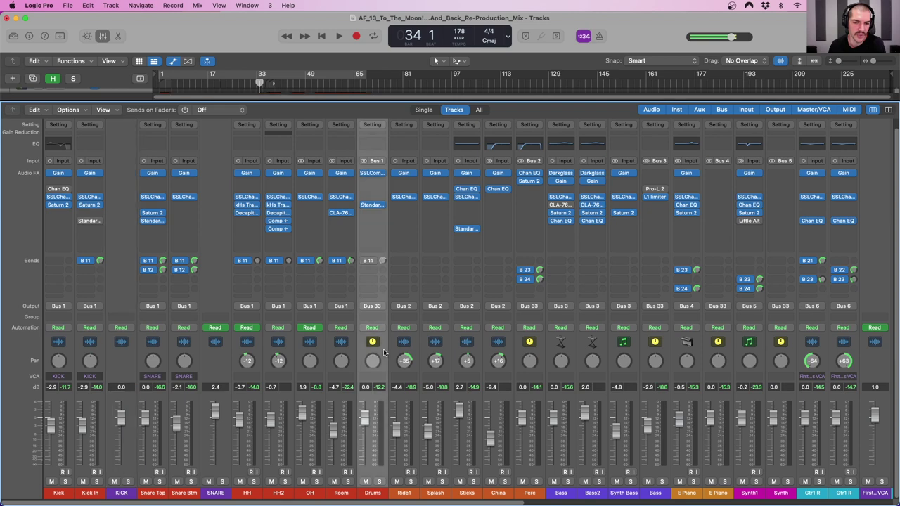
pyautogui.click(89, 354)
pyautogui.click(161, 353)
pyautogui.click(192, 351)
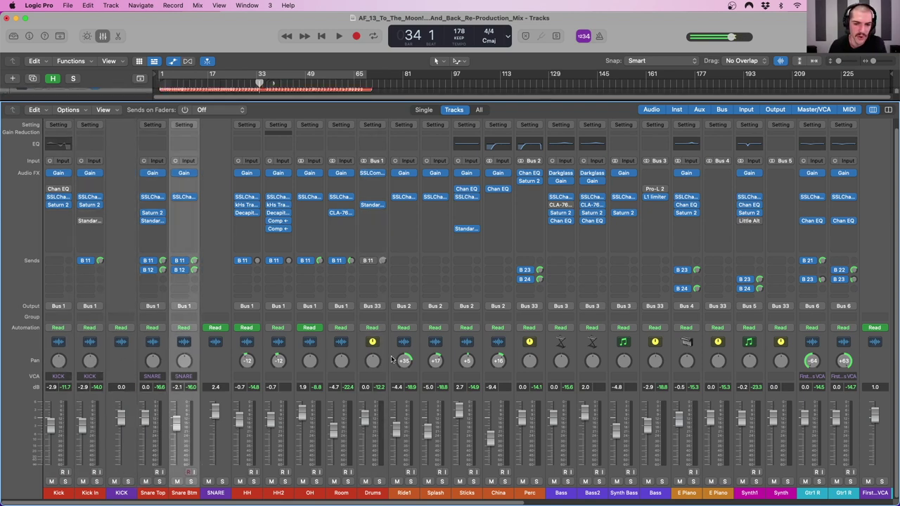
pyautogui.click(354, 353)
pyautogui.click(385, 356)
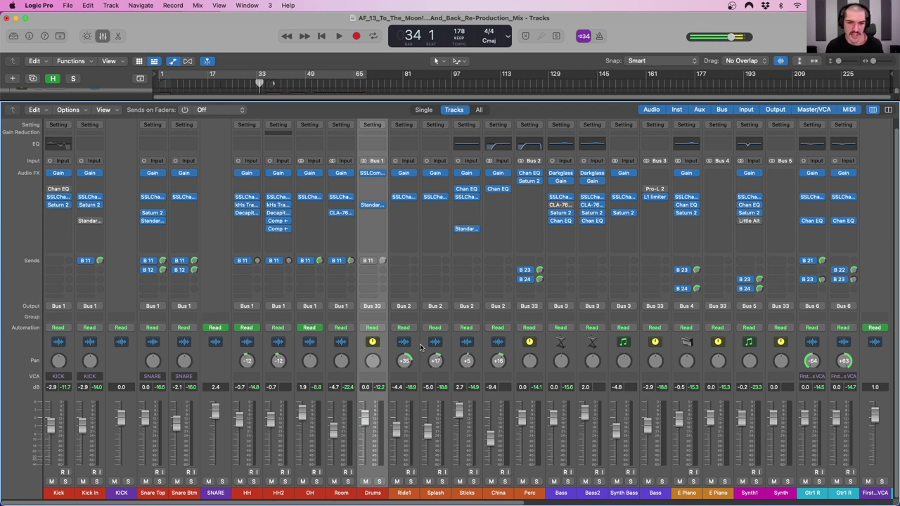
# Step: Add the Perc, Bass and E Piano buses to the Drums bus selection to show their shared Bus 33 output
pyautogui.keyDown('super'); pyautogui.click(538, 352); pyautogui.keyUp('super')
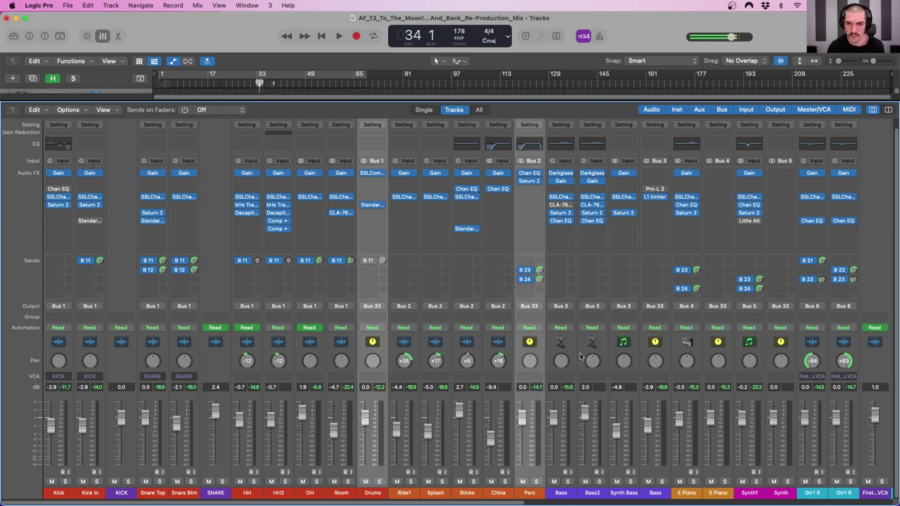
pyautogui.keyDown('super'); pyautogui.click(664, 352); pyautogui.keyUp('super')
pyautogui.hscroll(4, 634, 353)
pyautogui.keyDown('super'); pyautogui.click(721, 357); pyautogui.keyUp('super')
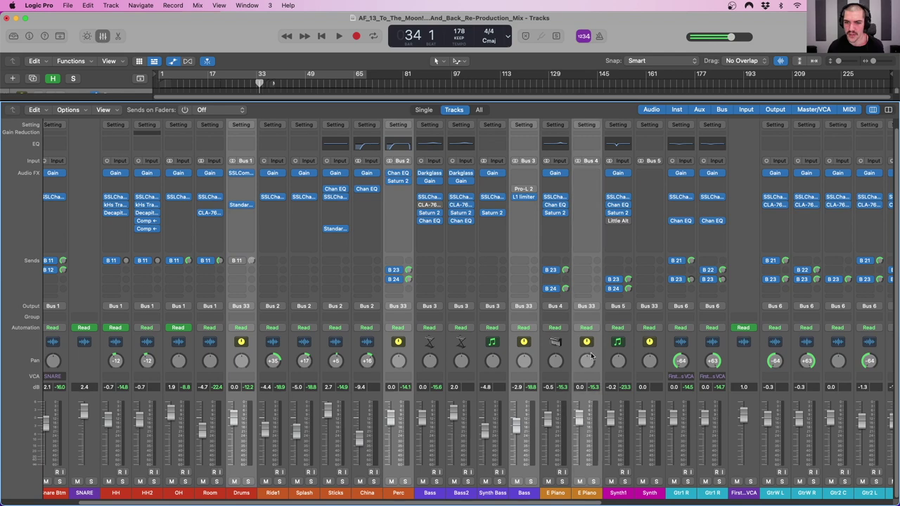
pyautogui.hscroll(15, 590, 357)
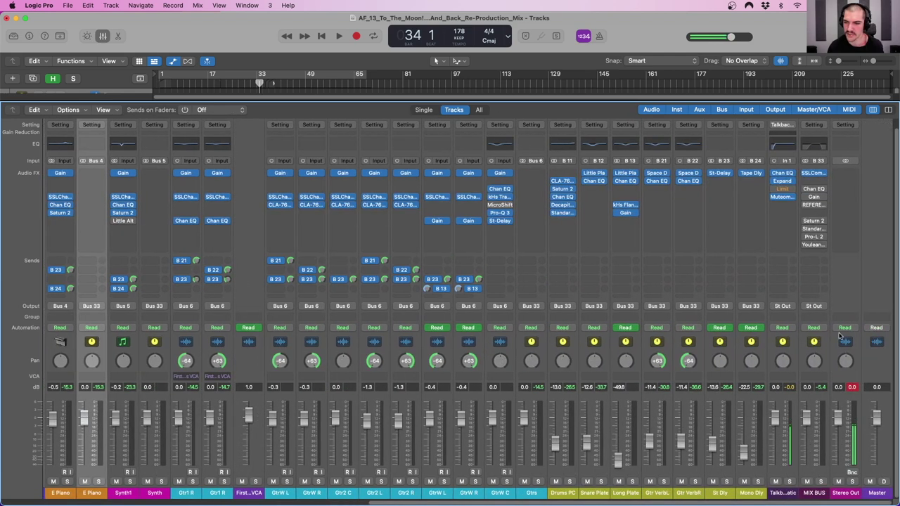
# Step: Examine the output routing of the MIX BUS, talkback and Stereo Out strips, ending with the MIX BUS selected
pyautogui.click(817, 356)
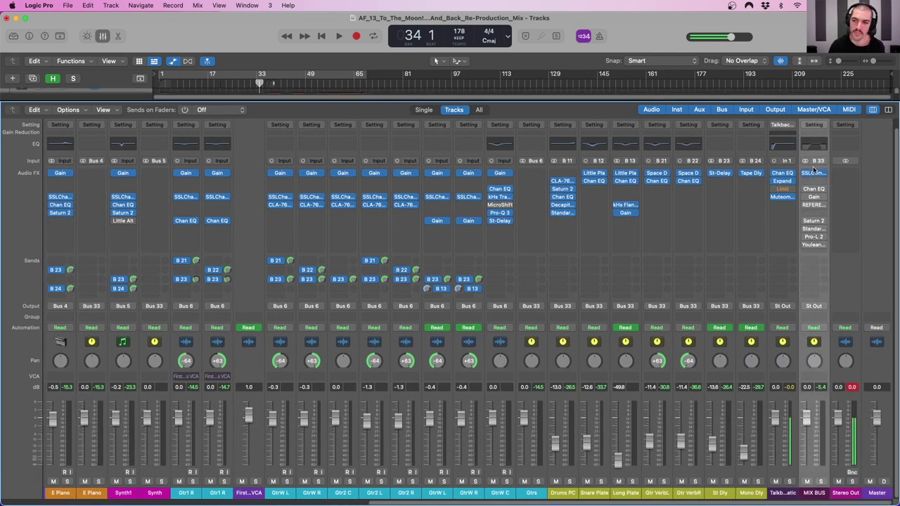
pyautogui.click(792, 349)
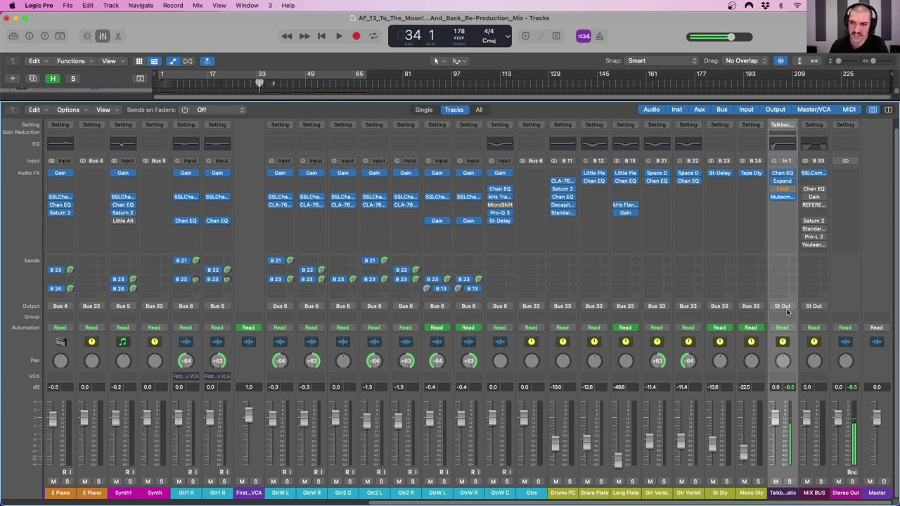
pyautogui.click(828, 357)
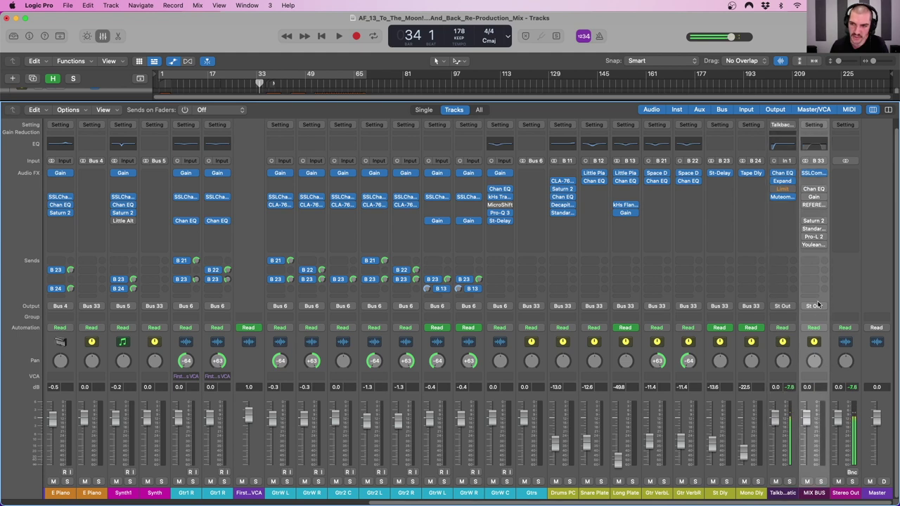
pyautogui.click(856, 353)
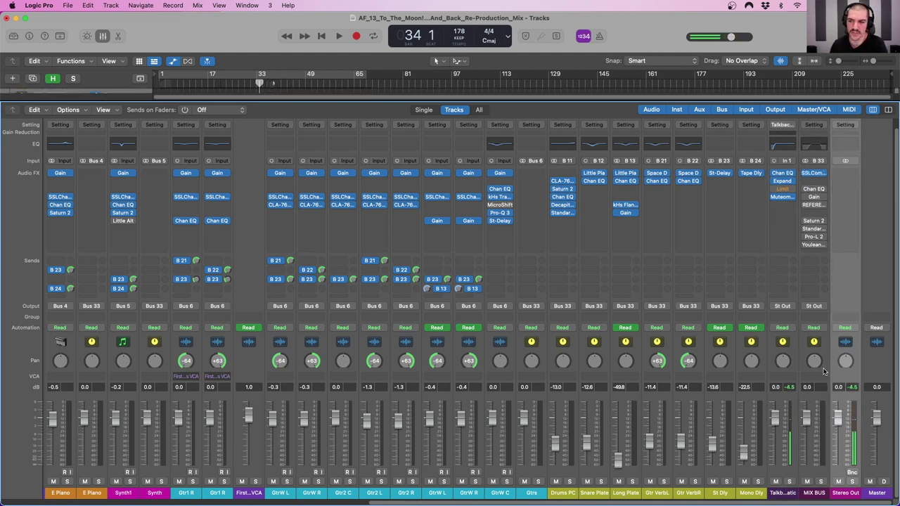
pyautogui.click(824, 355)
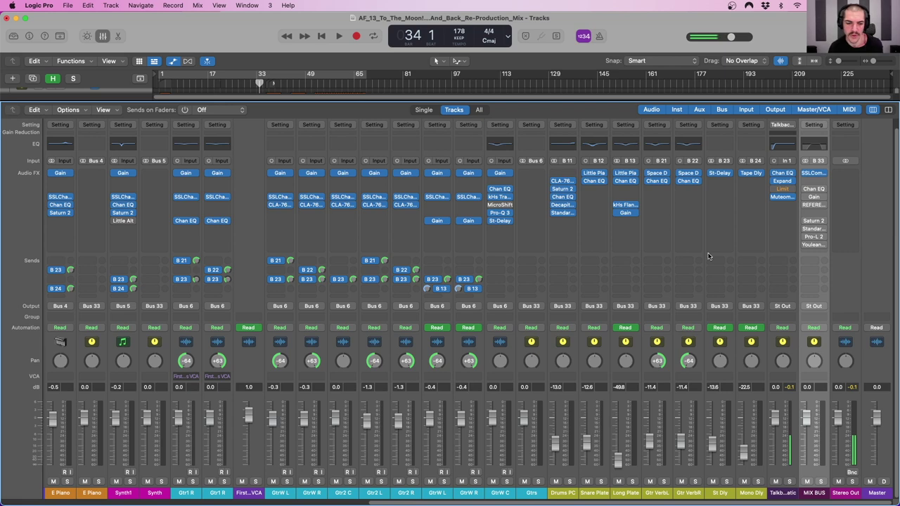
# Step: Select all guitar channel strips from the first Gtr1 R through the Gtrs bus
pyautogui.press('Left')
pyautogui.hscroll(-2, 696, 342)
pyautogui.hscroll(-3, 661, 341)
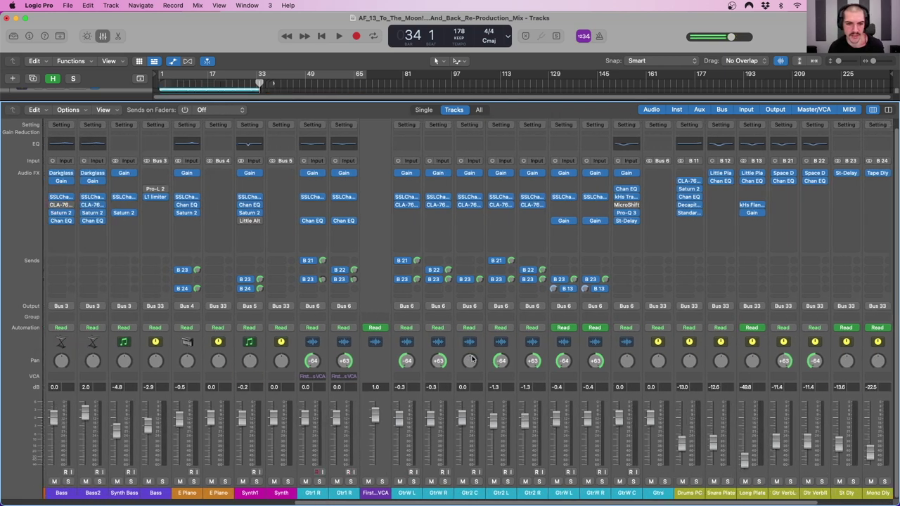
pyautogui.click(323, 351)
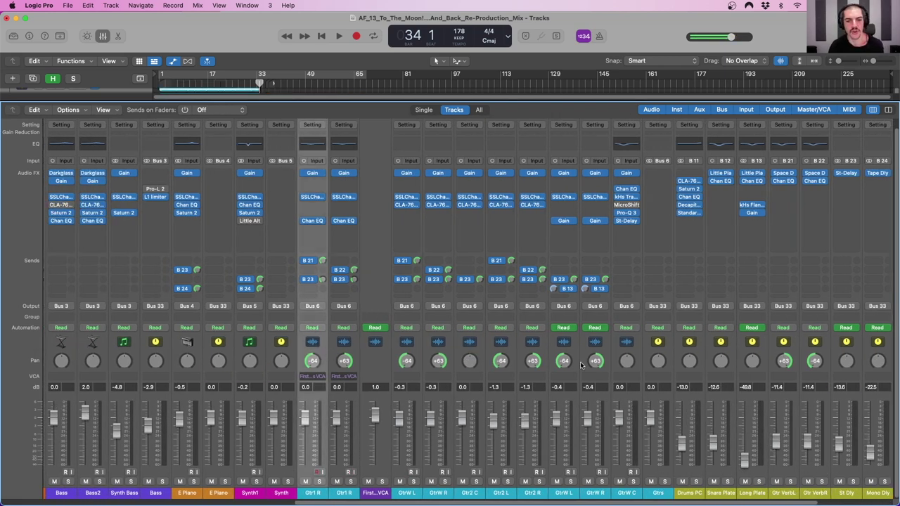
pyautogui.keyDown('shift'); pyautogui.click(670, 349); pyautogui.keyUp('shift')
pyautogui.hscroll(-3, 322, 353)
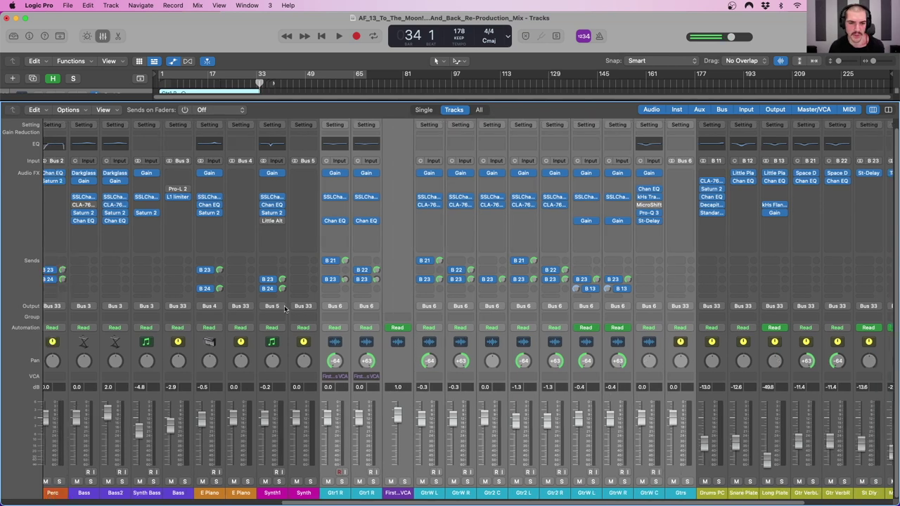
# Step: Select the E Piano instrument channel strip together with its E Piano bus in the mixer
pyautogui.click(302, 355)
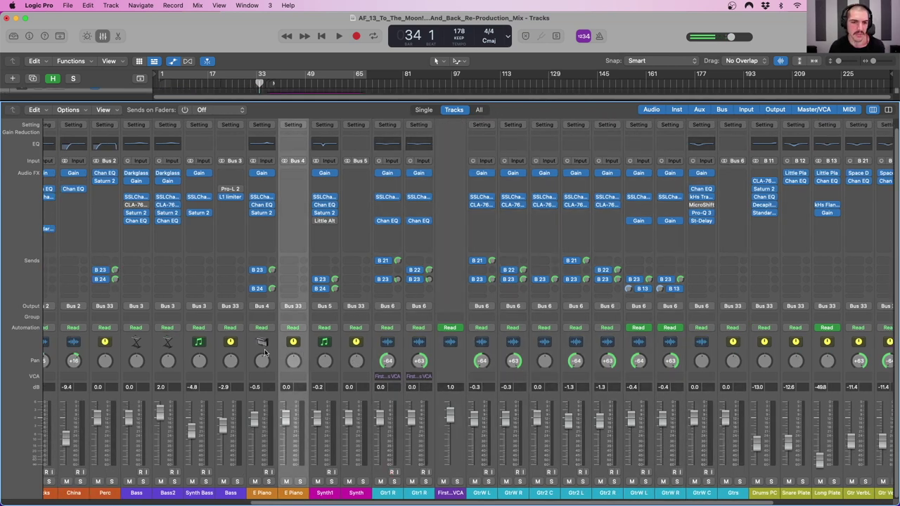
pyautogui.keyDown('shift'); pyautogui.click(267, 353); pyautogui.keyUp('shift')
pyautogui.hscroll(-1, 232, 392)
pyautogui.hscroll(-10, 232, 392)
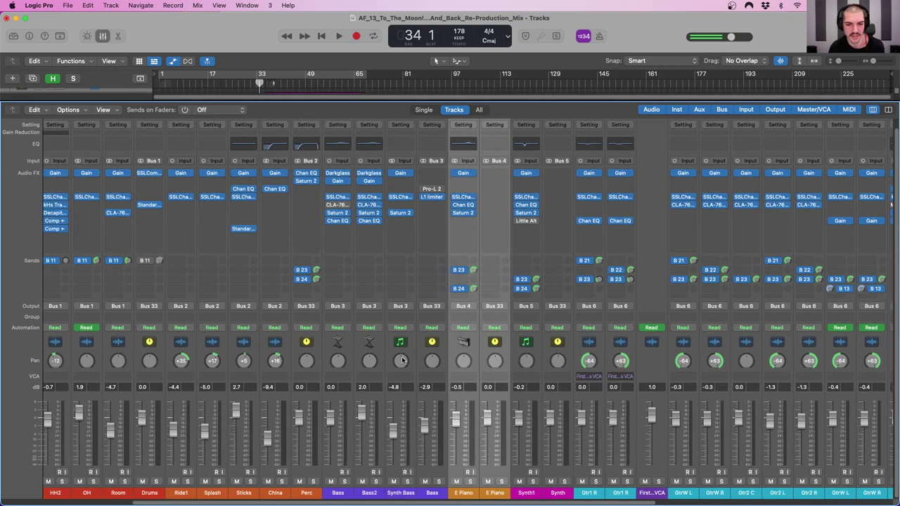
pyautogui.hscroll(-4, 421, 355)
# Step: Select the percussion strips from China through Ride1, followed by the drum strips from the Drums bus through Kick
pyautogui.click(498, 355)
pyautogui.keyDown('shift'); pyautogui.click(412, 355); pyautogui.keyUp('shift')
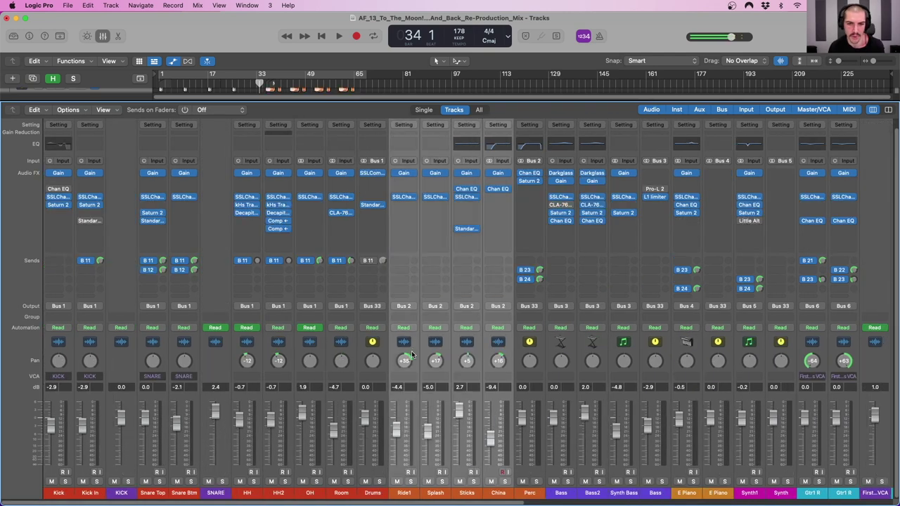
pyautogui.click(381, 350)
pyautogui.keyDown('shift'); pyautogui.click(71, 351); pyautogui.keyUp('shift')
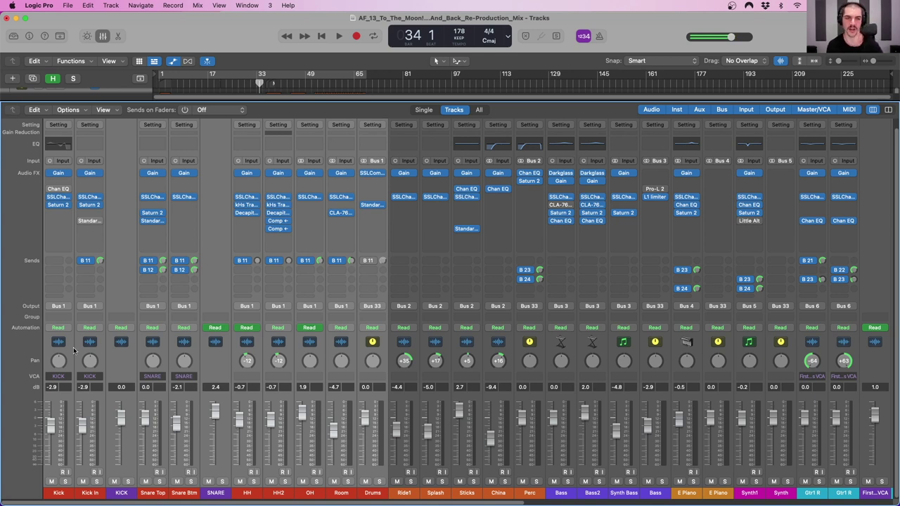
# Step: Enlarge the track area above the mixer and bring the first drum tracks, starting with Kick, into view
pyautogui.scroll(1, 183, 142)
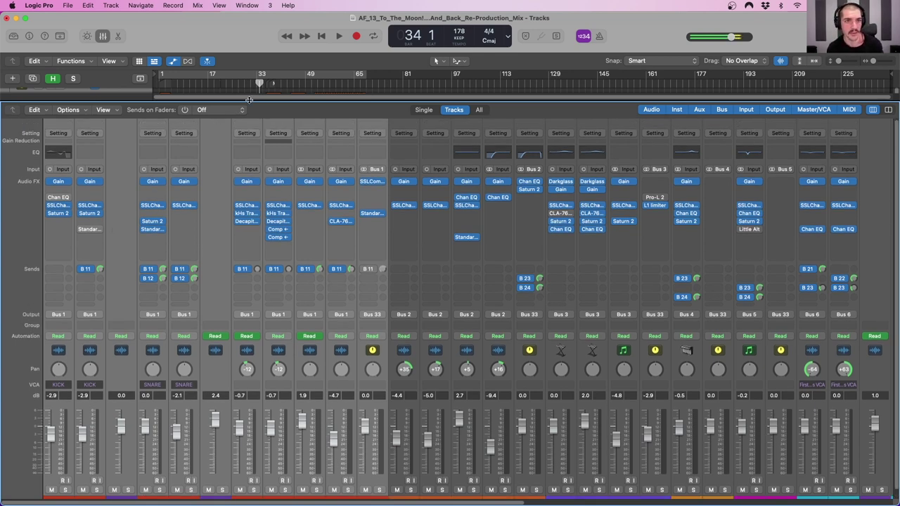
pyautogui.moveTo(250, 101); pyautogui.dragTo(272, 190)
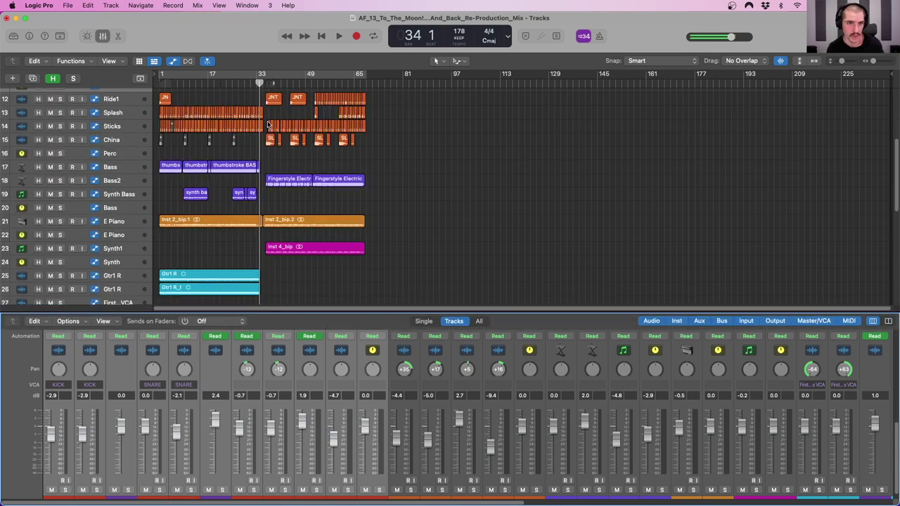
pyautogui.scroll(5, 268, 124)
# Step: Move the playhead to the project start and magnify the first Kick and Kick In hits to waveform detail
pyautogui.moveTo(204, 82); pyautogui.dragTo(378, 100)
pyautogui.press('cmd+Down')
pyautogui.press('cmd+Down')
pyautogui.press('cmd+Down')
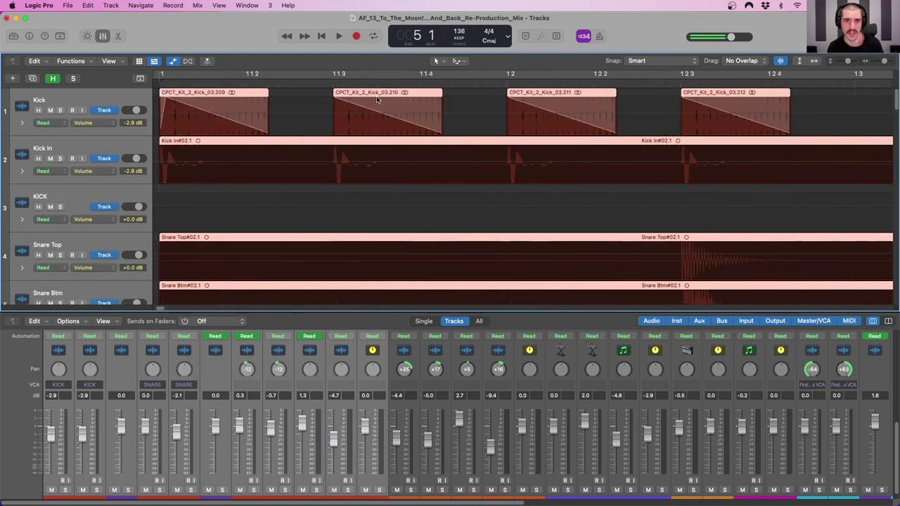
pyautogui.moveTo(335, 78); pyautogui.dragTo(413, 103)
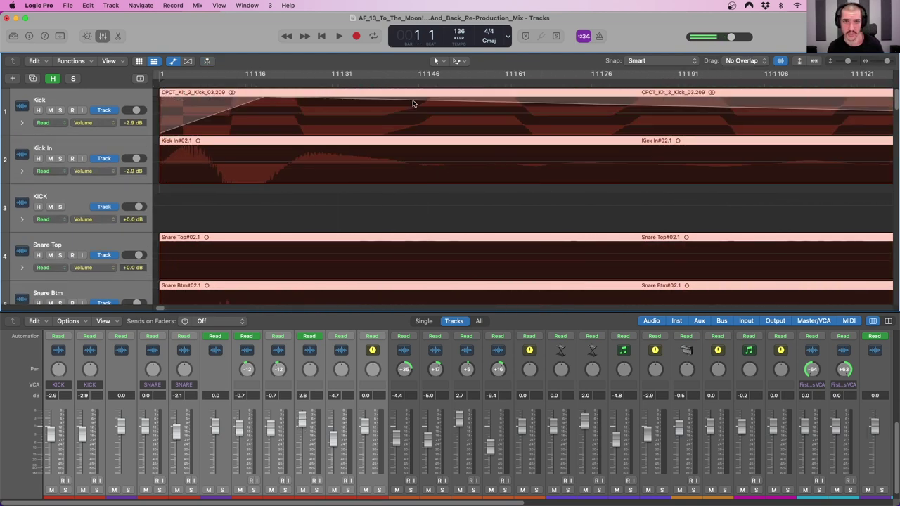
pyautogui.click(410, 103)
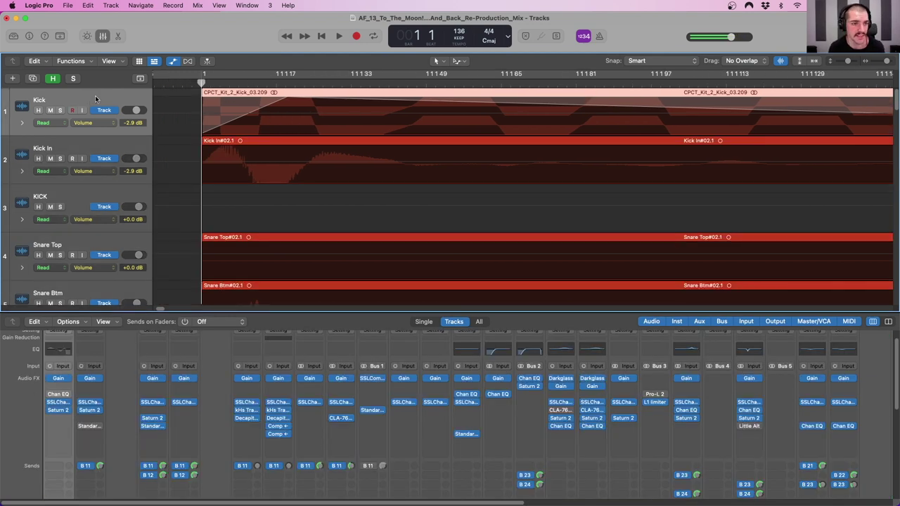
# Step: Compare the Kick and Kick In waveforms by selecting each track and aligning the playhead with their first peaks
pyautogui.click(91, 147)
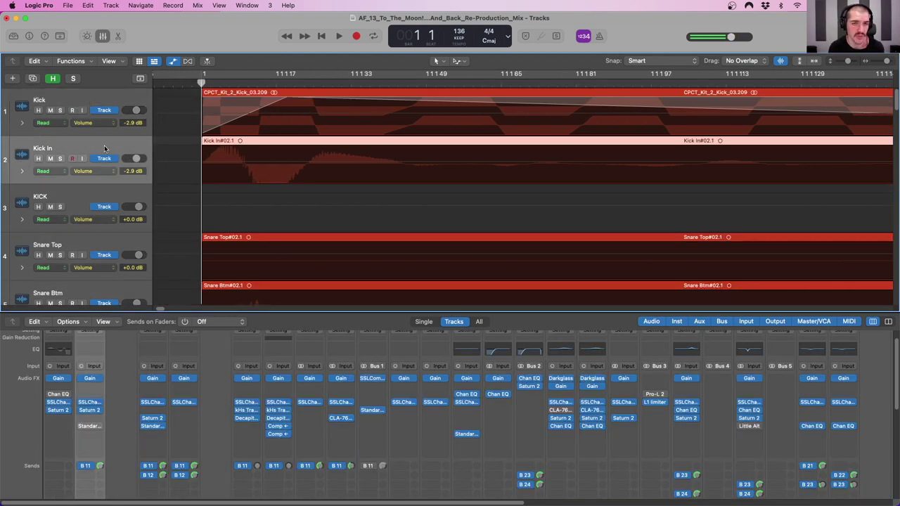
pyautogui.moveTo(199, 82); pyautogui.dragTo(296, 74)
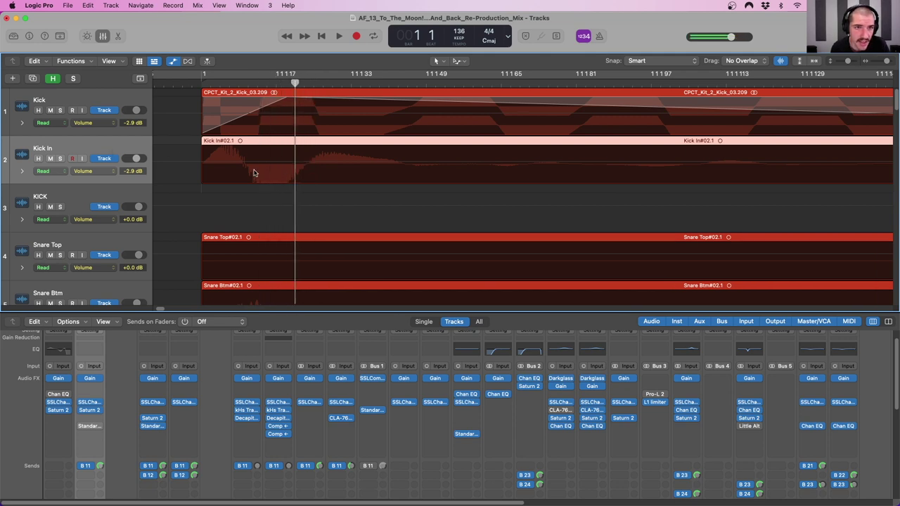
pyautogui.moveTo(294, 83); pyautogui.dragTo(323, 83)
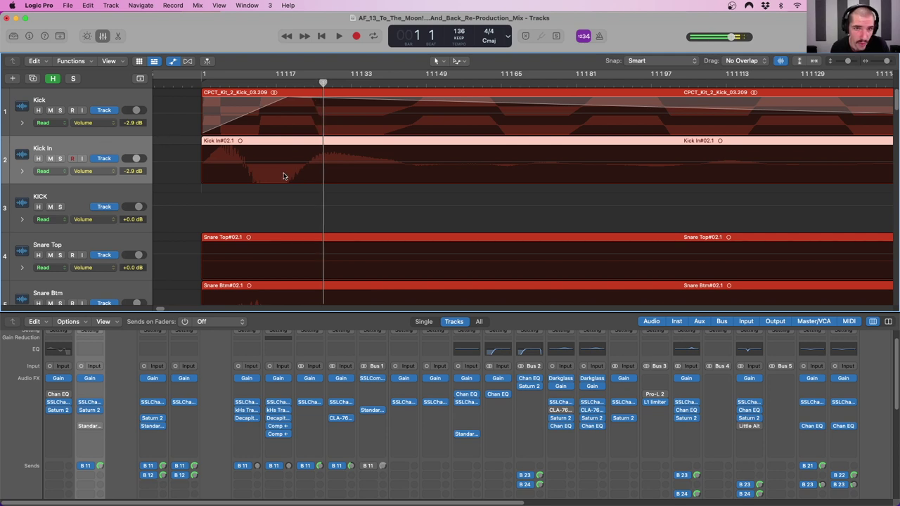
pyautogui.click(70, 96)
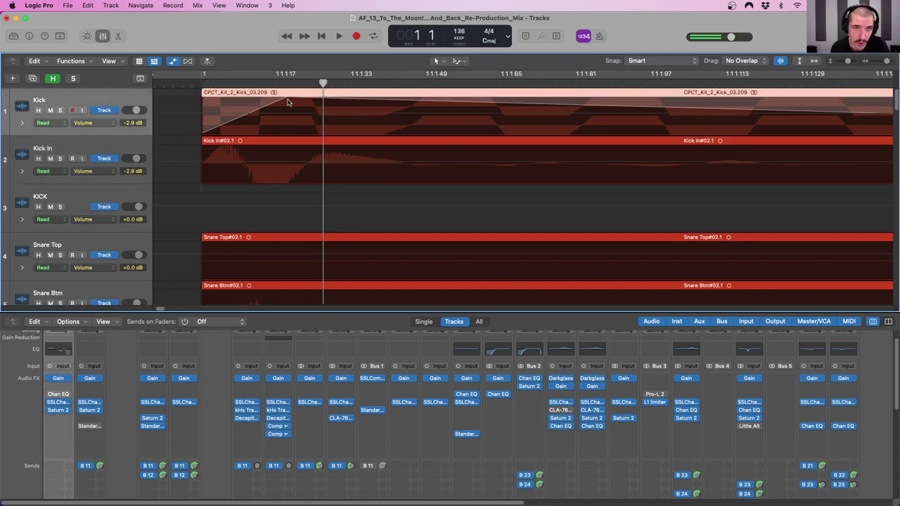
pyautogui.click(97, 144)
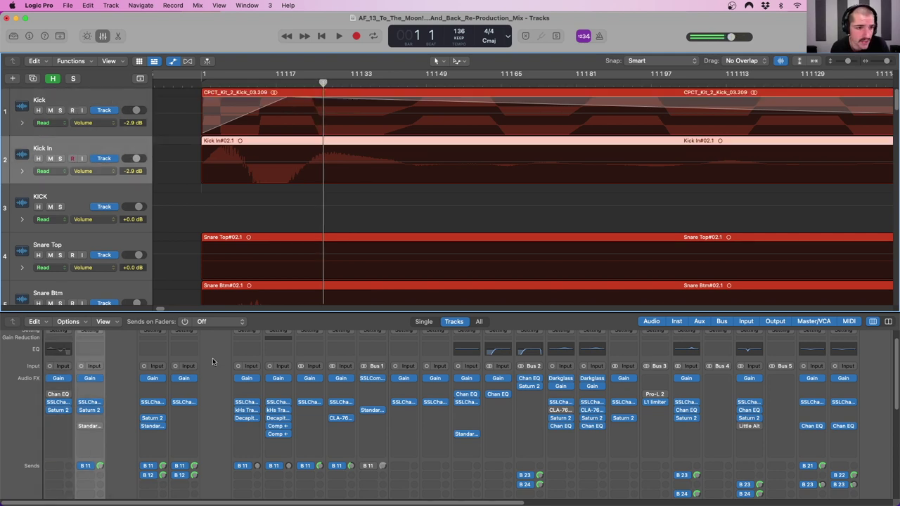
# Step: Open the Gain and SSLChannel plug-ins on Kick and Kick In, and arrange the SSLChannel windows to compare their settings
pyautogui.click(58, 379)
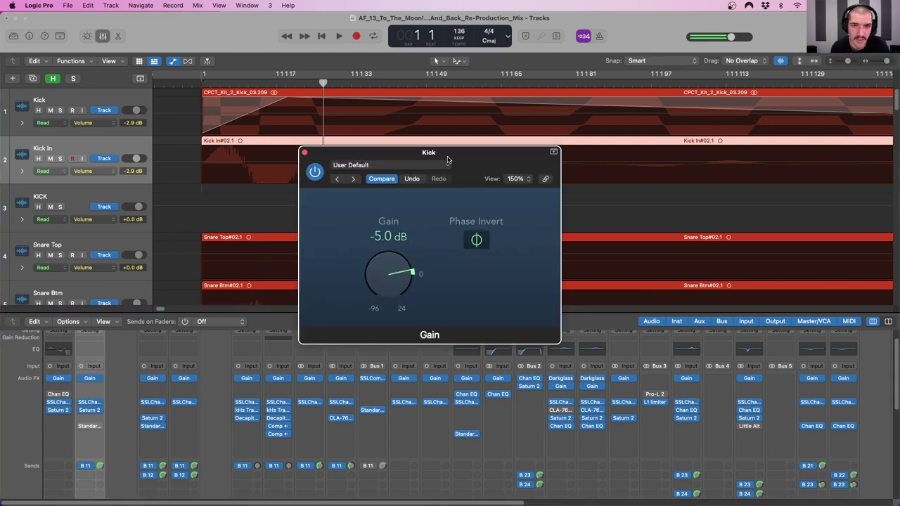
pyautogui.click(89, 378)
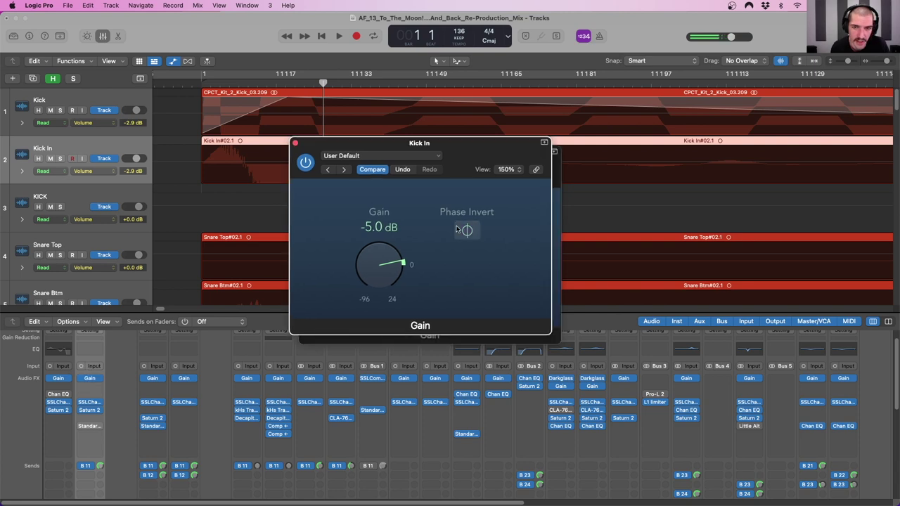
pyautogui.click(90, 402)
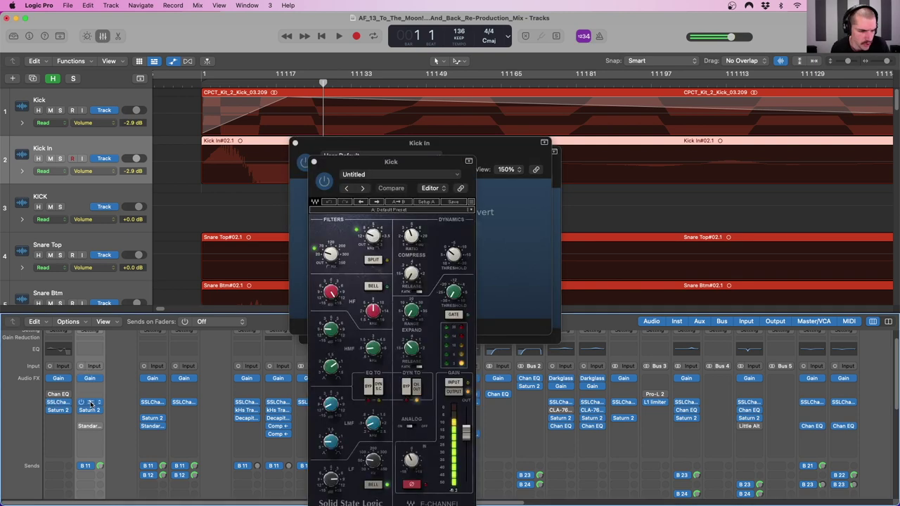
pyautogui.moveTo(350, 177); pyautogui.dragTo(584, 143)
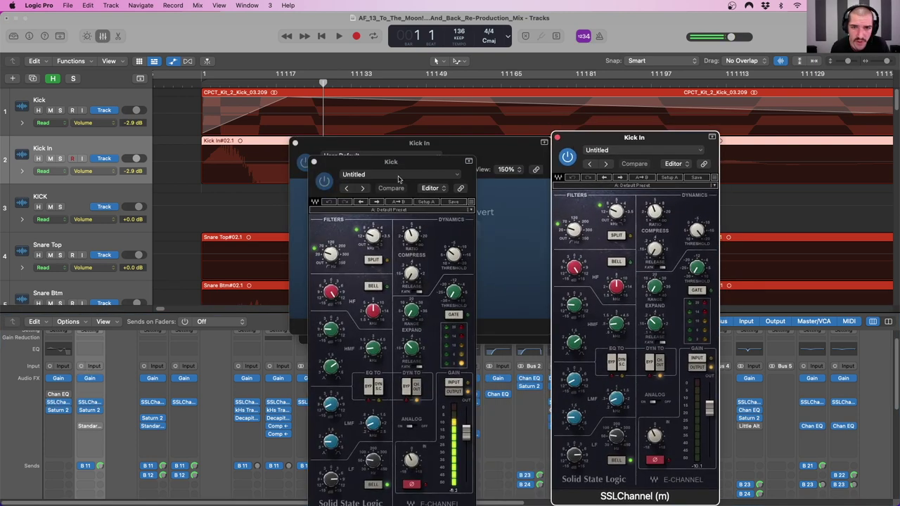
pyautogui.click(406, 134)
pyautogui.moveTo(405, 134); pyautogui.dragTo(403, 117)
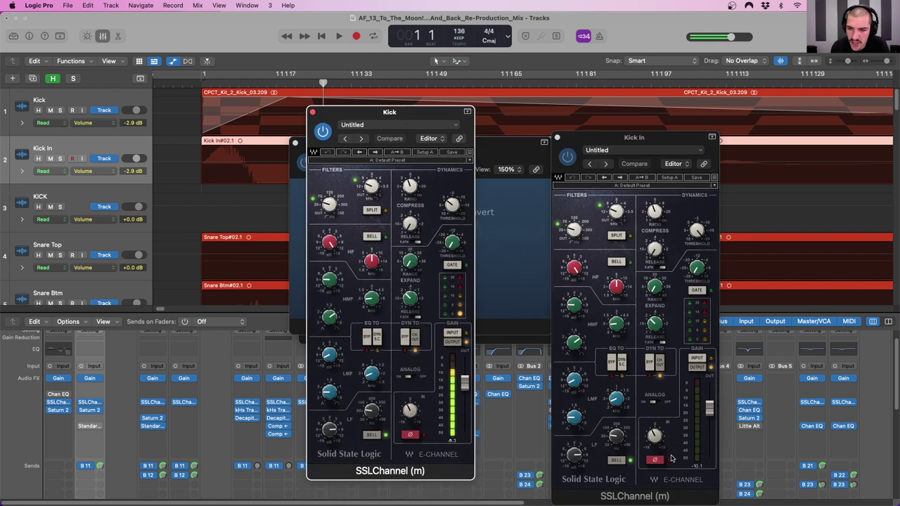
# Step: Close both SSLChannel windows and arrange the Kick and Kick In Gain windows apart to compare their Phase Invert settings
pyautogui.click(312, 112)
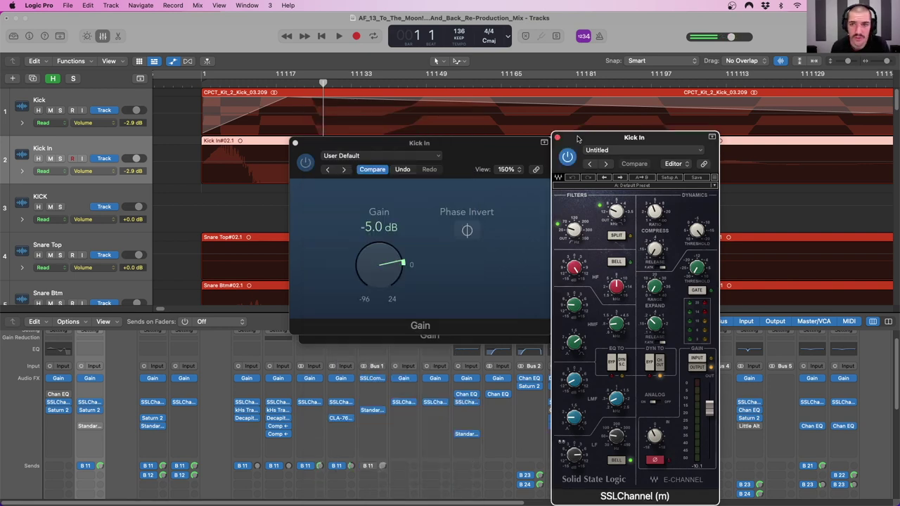
pyautogui.click(555, 137)
pyautogui.moveTo(485, 147); pyautogui.dragTo(833, 164)
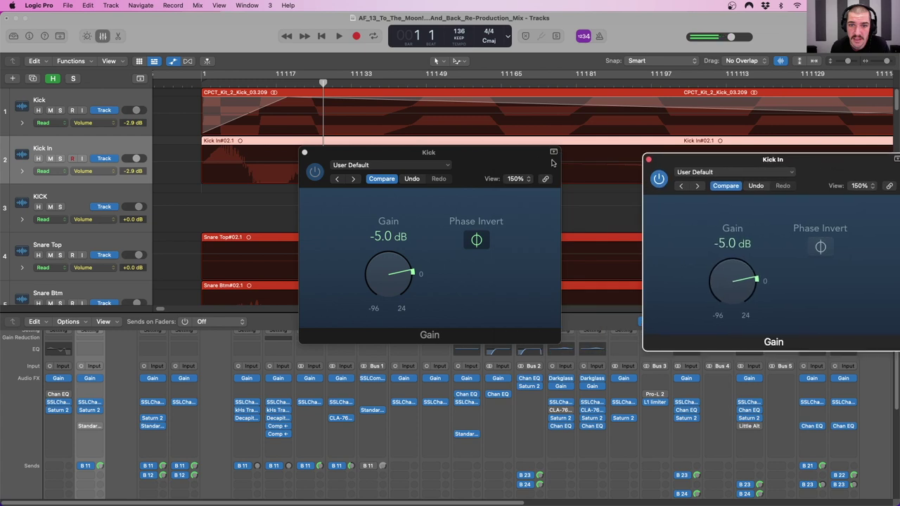
pyautogui.moveTo(508, 163); pyautogui.dragTo(459, 164)
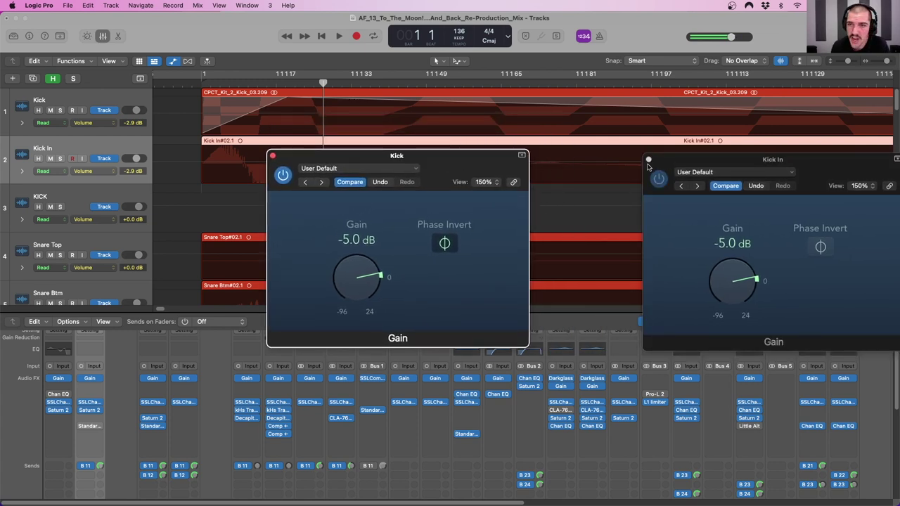
pyautogui.moveTo(647, 163); pyautogui.dragTo(614, 159)
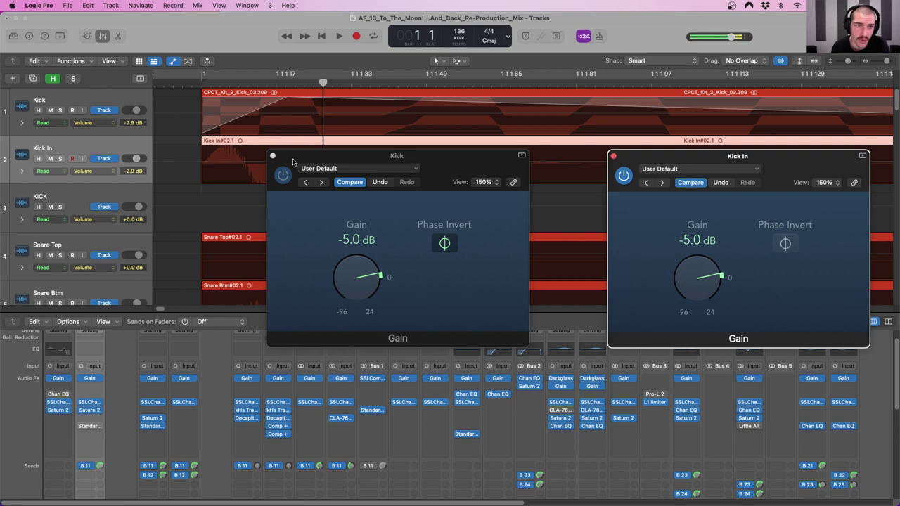
pyautogui.moveTo(293, 160); pyautogui.dragTo(316, 267)
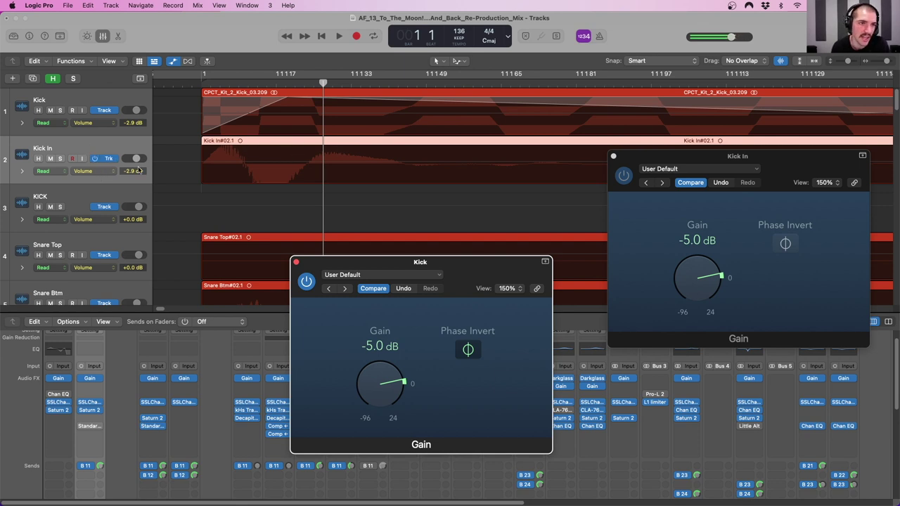
# Step: Examine the waveforms of the snare, HH, OH and Room tracks against the kick tracks
pyautogui.scroll(-1, 208, 169)
pyautogui.scroll(-1, 208, 181)
pyautogui.scroll(-1, 207, 181)
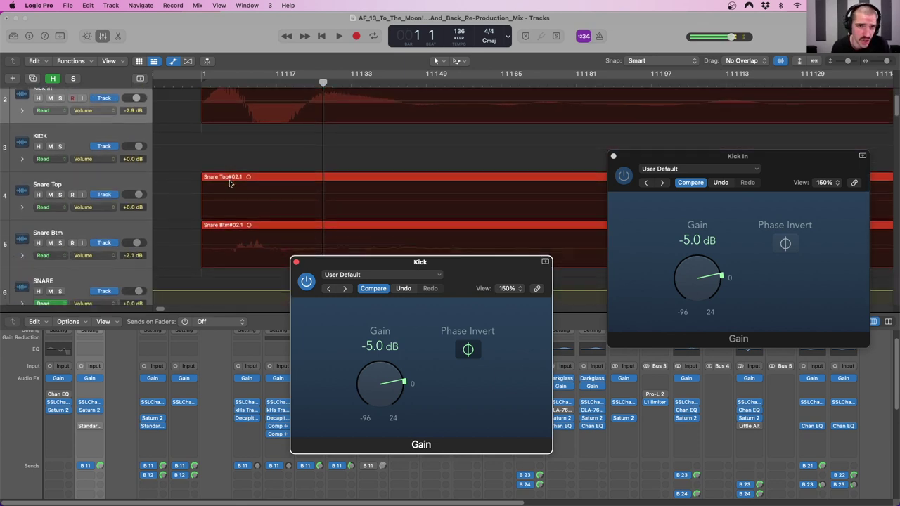
pyautogui.scroll(1, 232, 190)
pyautogui.scroll(-4, 278, 214)
pyautogui.scroll(-4, 279, 214)
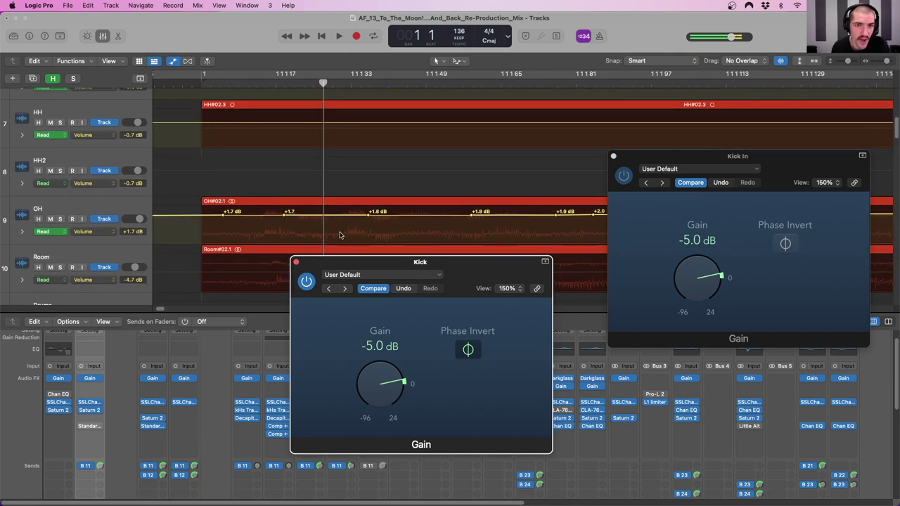
pyautogui.scroll(-4, 339, 235)
pyautogui.scroll(4, 336, 161)
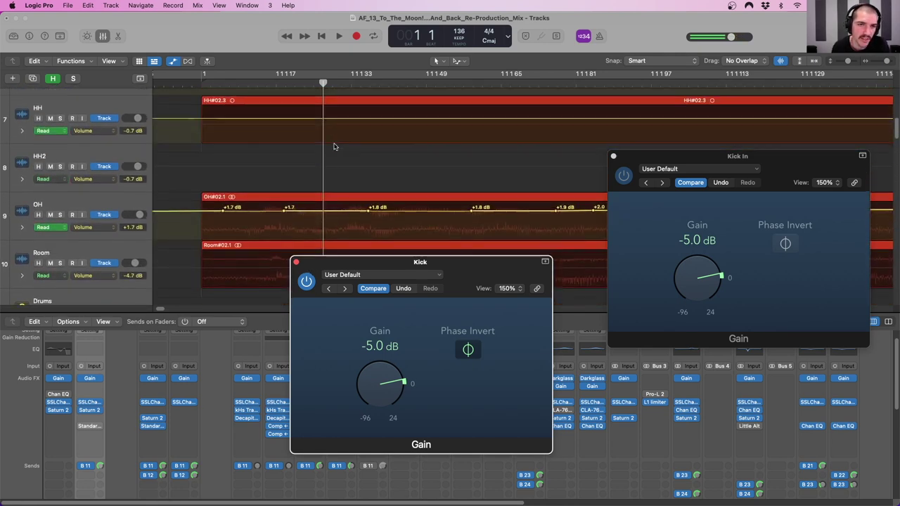
pyautogui.scroll(10, 334, 146)
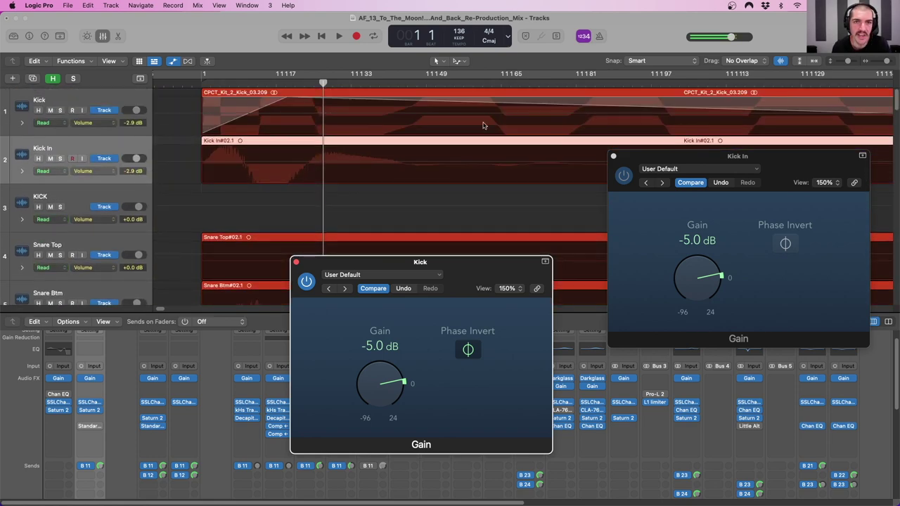
# Step: Place the Kick and Kick In Gain windows side by side for a last comparison, and close both
pyautogui.moveTo(642, 156); pyautogui.dragTo(603, 247)
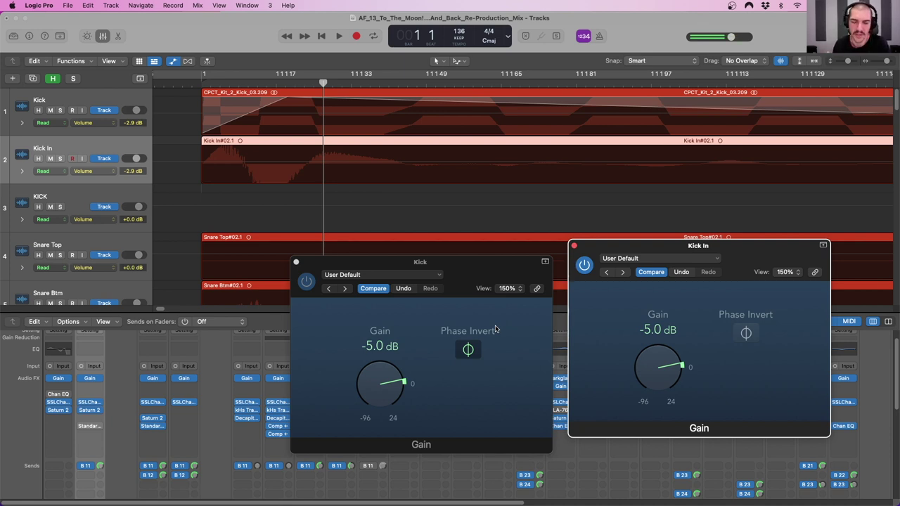
pyautogui.moveTo(464, 277); pyautogui.dragTo(470, 229)
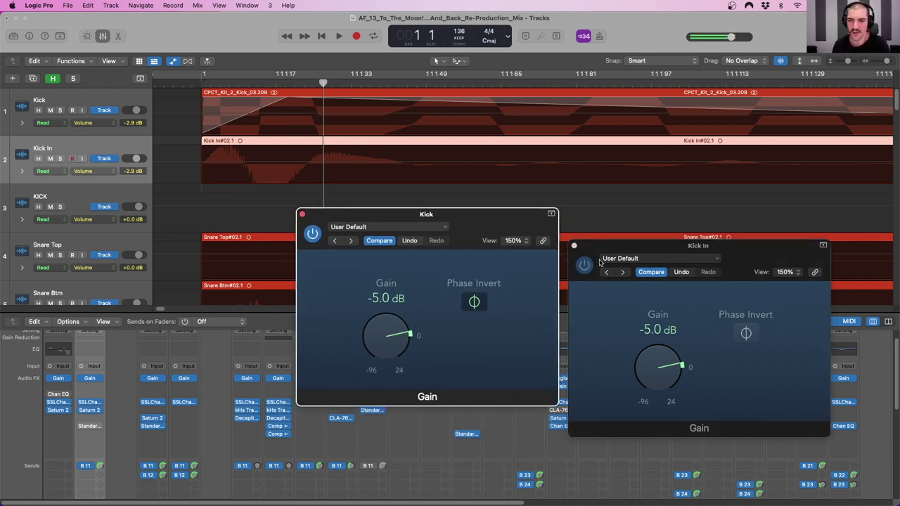
pyautogui.moveTo(606, 251); pyautogui.dragTo(599, 218)
pyautogui.click(566, 214)
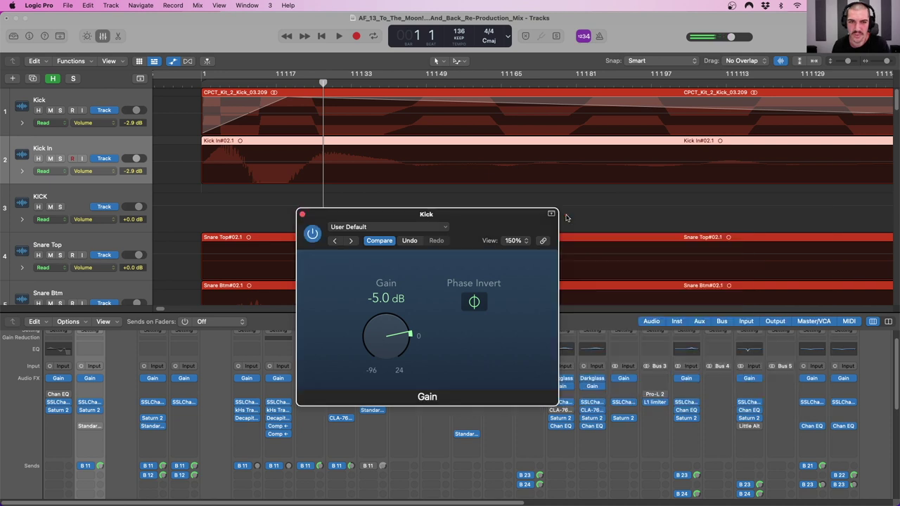
pyautogui.click(302, 213)
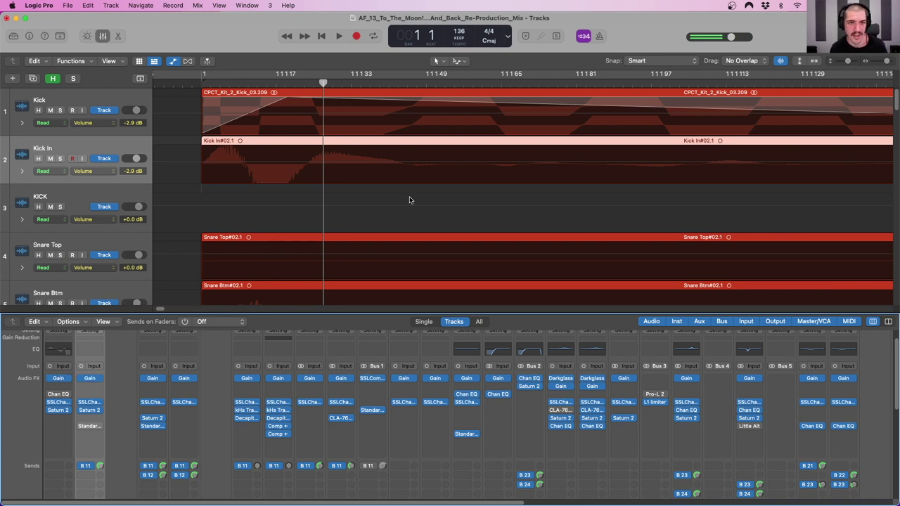
# Step: Zoom the timeline out to show the first bars and enlarge the mixer to reveal the inserts, sends and outputs
pyautogui.press('super+Left')
pyautogui.press('super+Left')
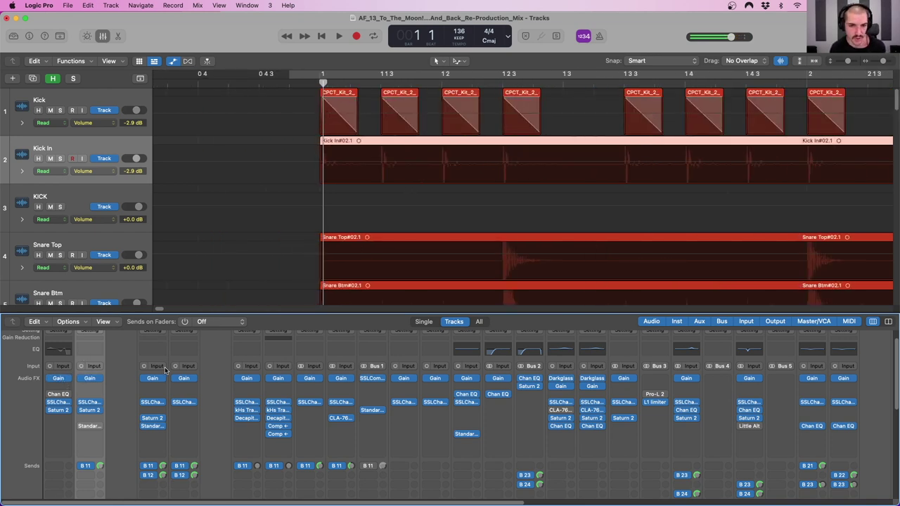
pyautogui.moveTo(313, 314); pyautogui.dragTo(324, 265)
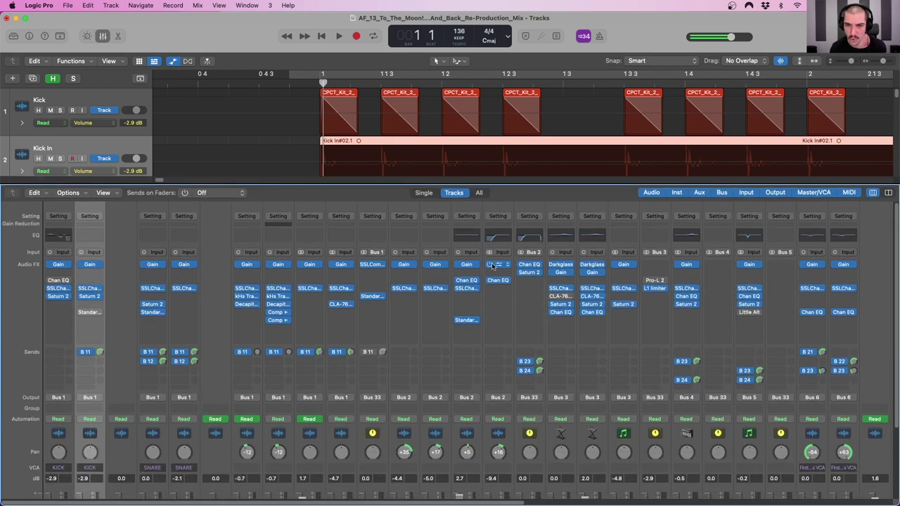
pyautogui.scroll(-3, 573, 373)
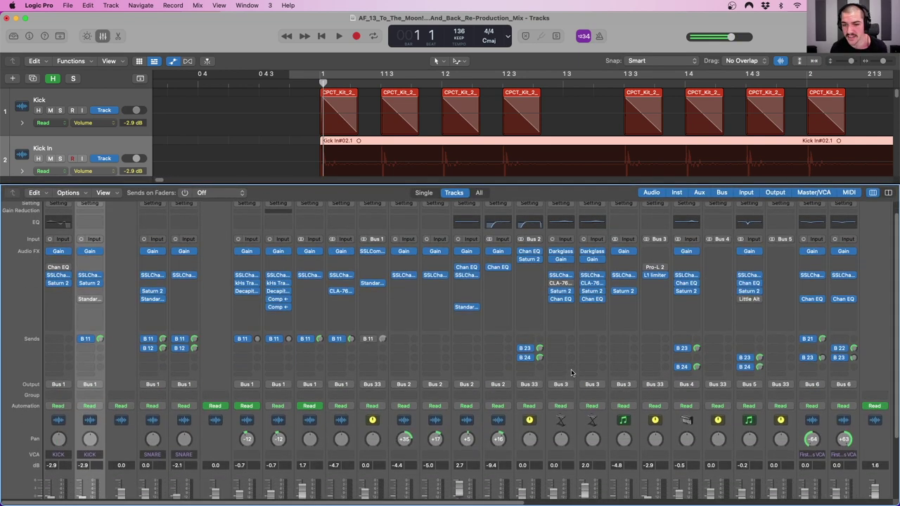
# Step: Open the Gain plug-ins on the HH2 and HH channels to check their Phase Invert settings
pyautogui.click(570, 335)
pyautogui.scroll(3, 570, 336)
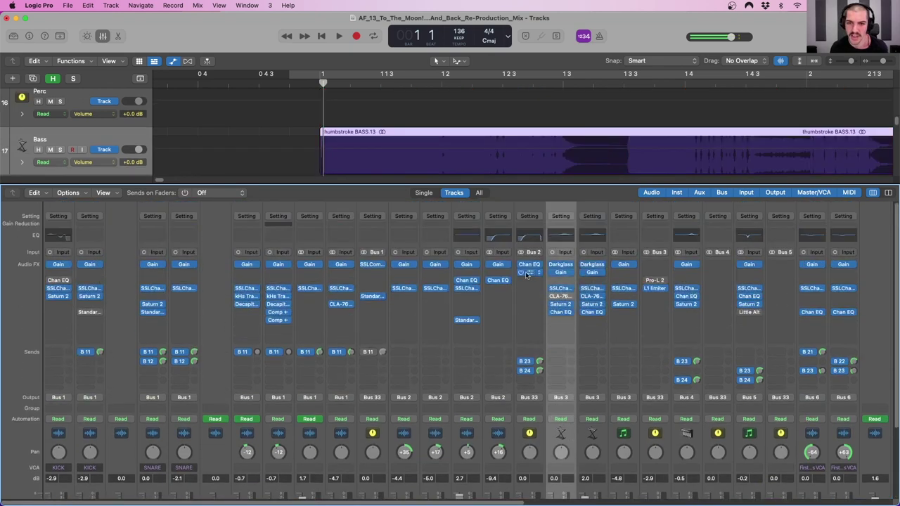
pyautogui.click(278, 265)
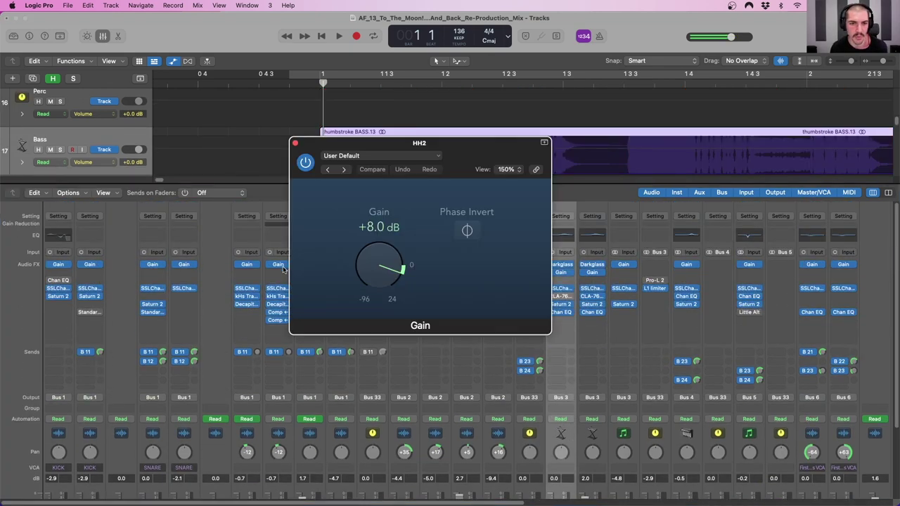
pyautogui.moveTo(429, 179); pyautogui.dragTo(584, 172)
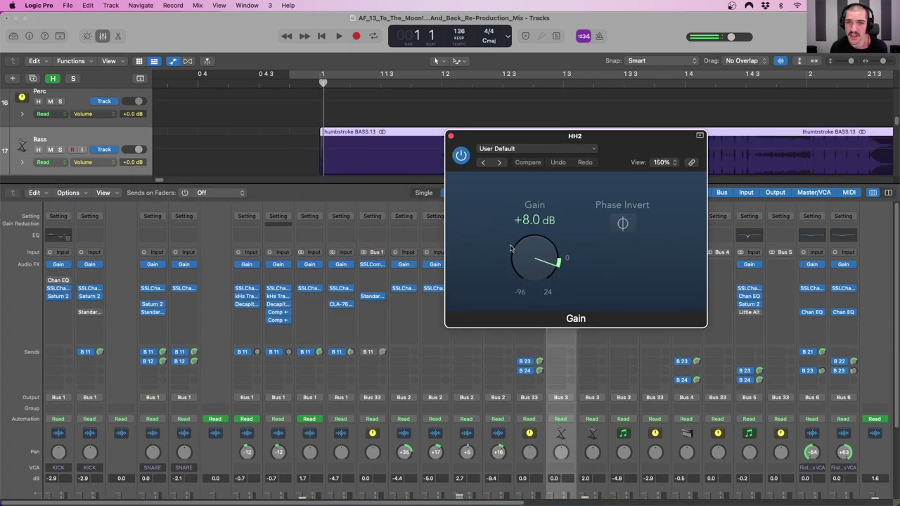
pyautogui.click(246, 265)
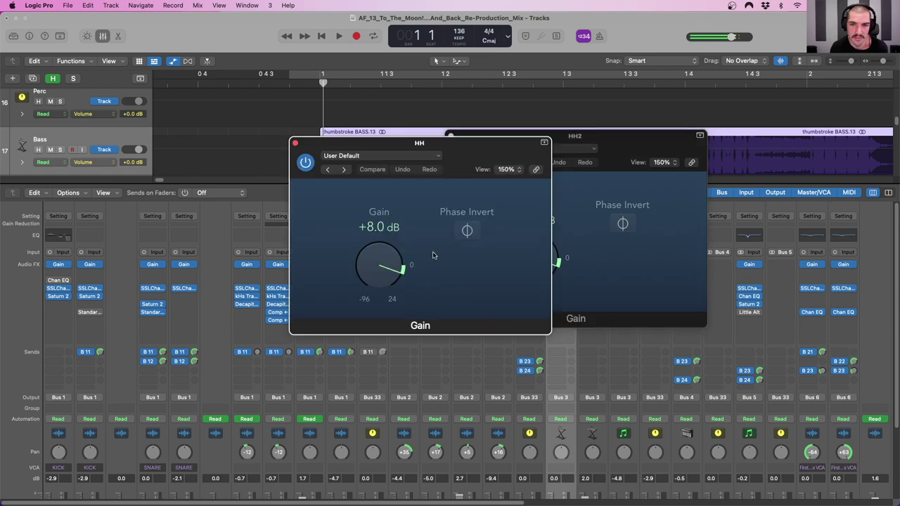
# Step: Open the Gain plug-ins on the Snare Btm, Snare Top and Kick In channels for a Phase Invert comparison
pyautogui.click(183, 265)
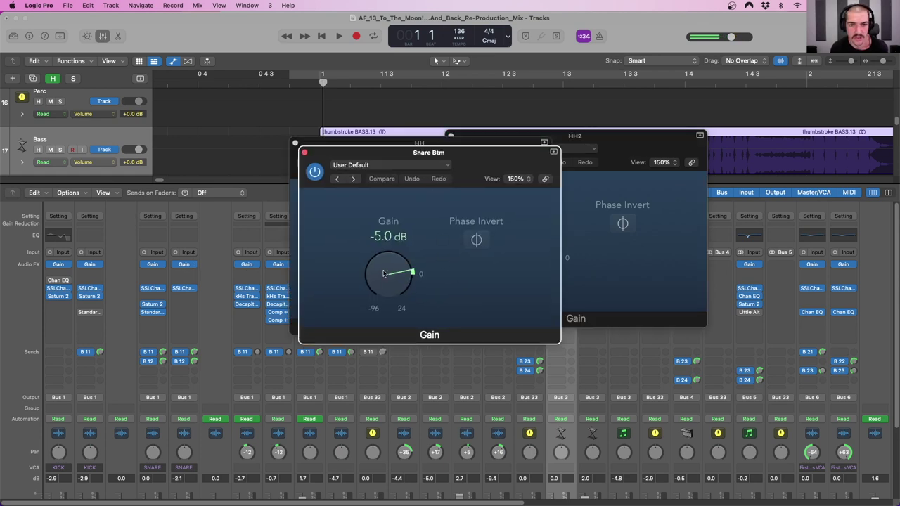
pyautogui.click(152, 265)
pyautogui.moveTo(461, 171); pyautogui.dragTo(509, 176)
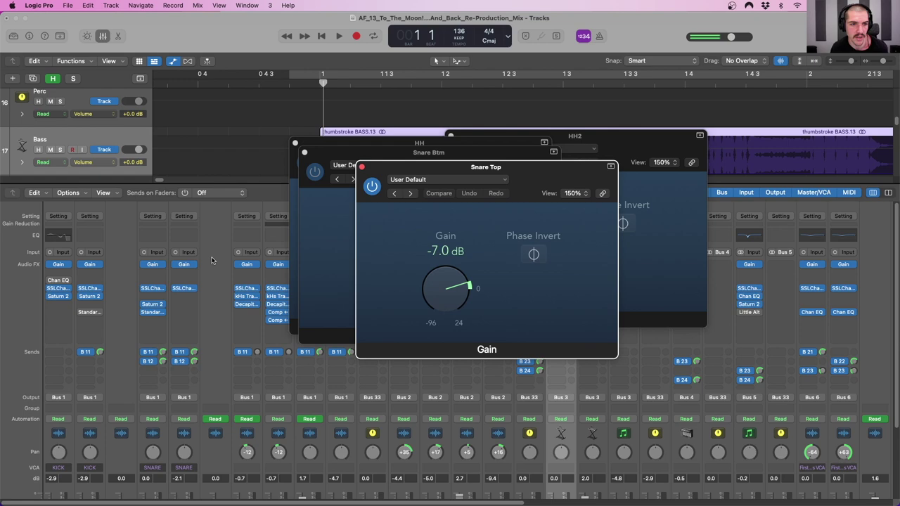
pyautogui.click(88, 265)
# Step: Raise the HH channel's fader to 6.0 dB and lower the HH2 channel's fader to -22.0 dB
pyautogui.scroll(-5, 111, 350)
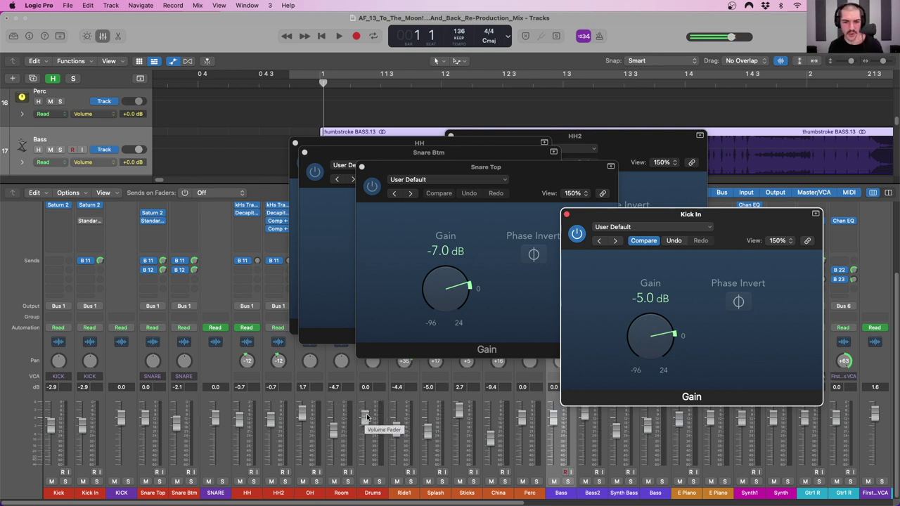
pyautogui.click(257, 352)
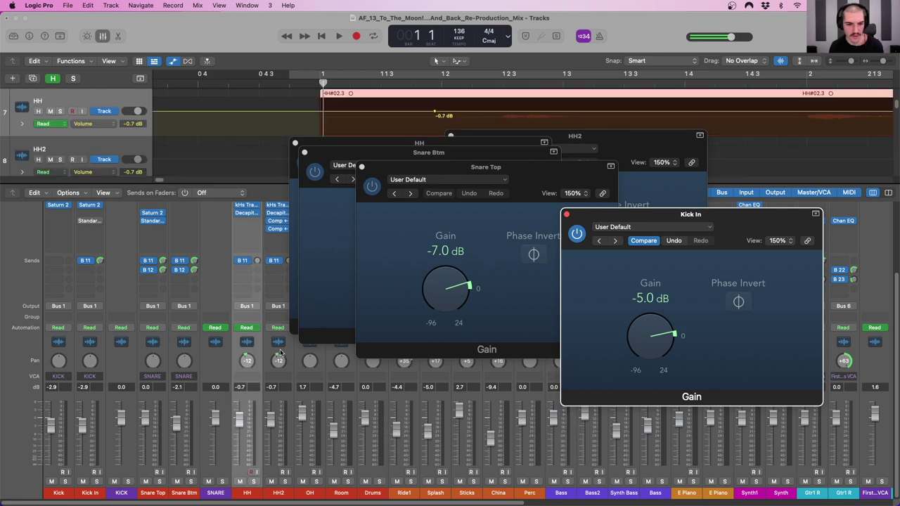
pyautogui.keyDown('shift'); pyautogui.click(285, 353); pyautogui.keyUp('shift')
pyautogui.click(253, 434)
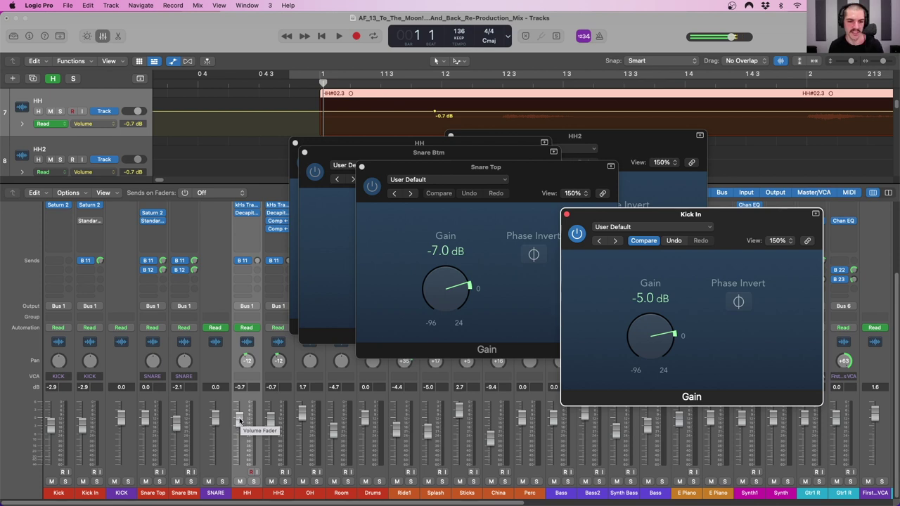
pyautogui.moveTo(240, 421); pyautogui.dragTo(240, 401)
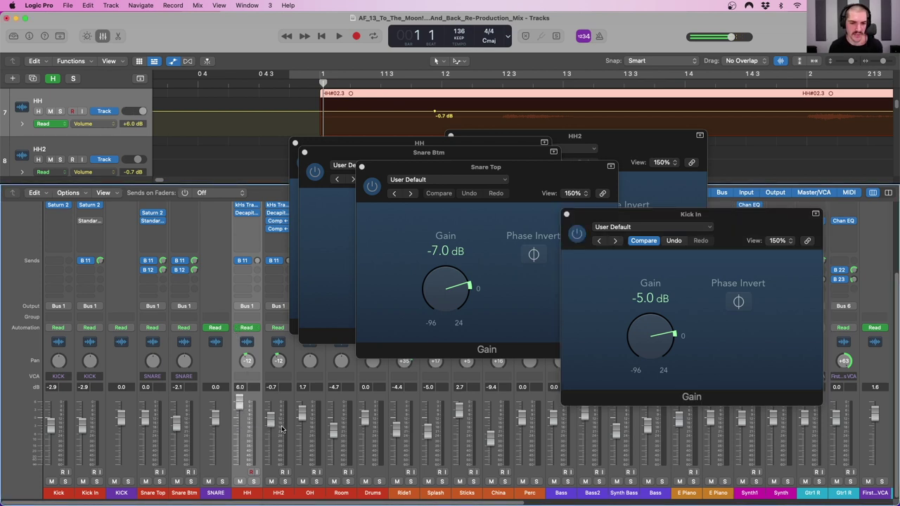
pyautogui.moveTo(279, 426); pyautogui.dragTo(279, 464)
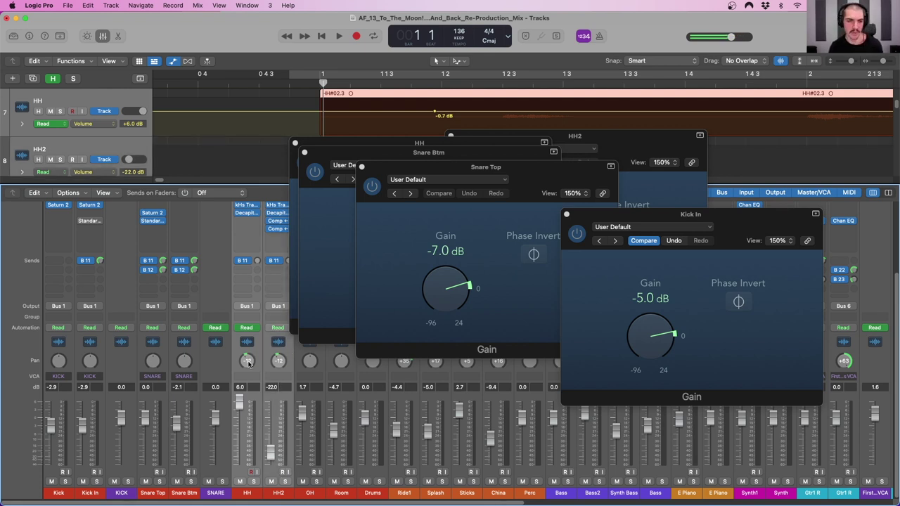
# Step: Reset the HH and HH2 faders, and set HH to -0.9 dB and HH2 to -3.0 dB
pyautogui.keyDown('alt'); pyautogui.click(239, 403); pyautogui.keyUp('alt')
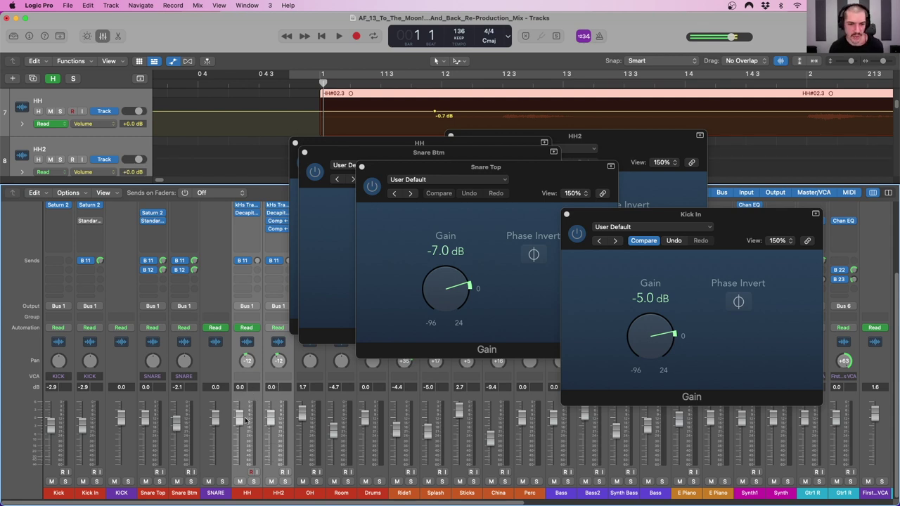
pyautogui.moveTo(241, 421); pyautogui.dragTo(240, 434)
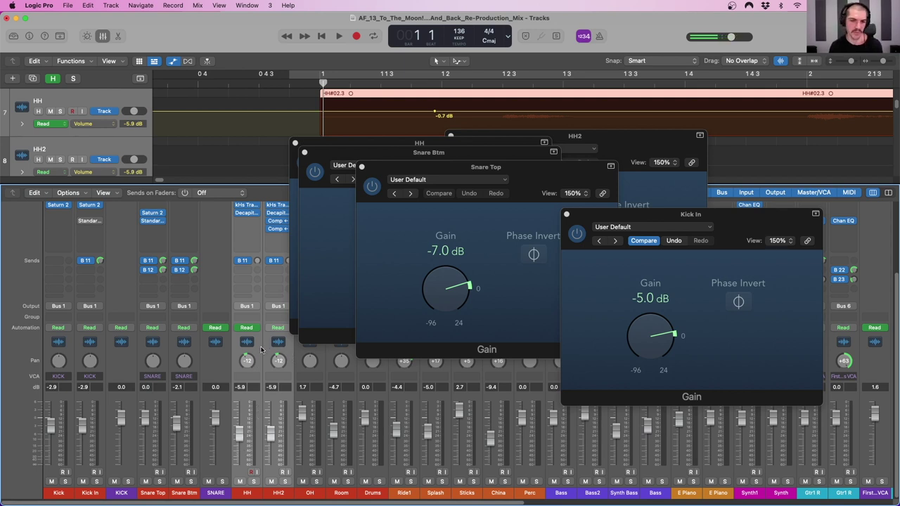
pyautogui.click(246, 449)
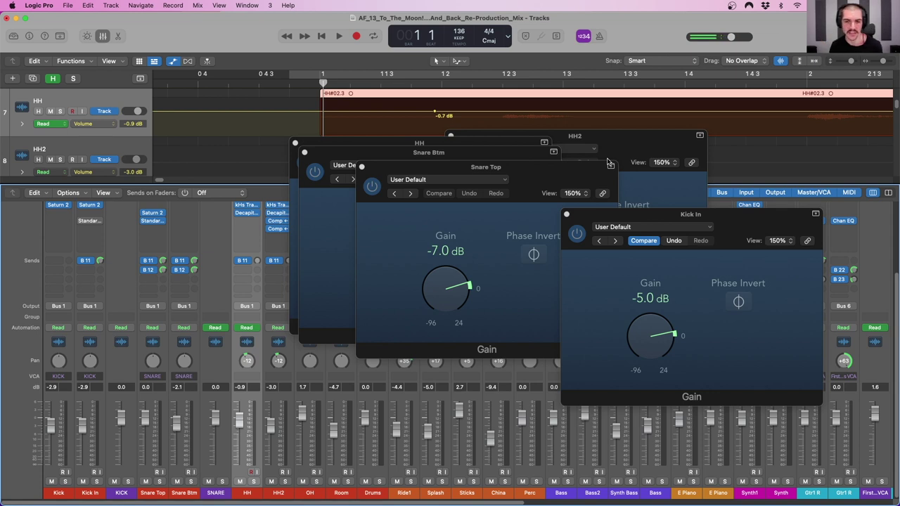
# Step: Close all open Gain plug-in windows and hide the track automation in the arrangement
pyautogui.keyDown('alt'); pyautogui.click(566, 215); pyautogui.keyUp('alt')
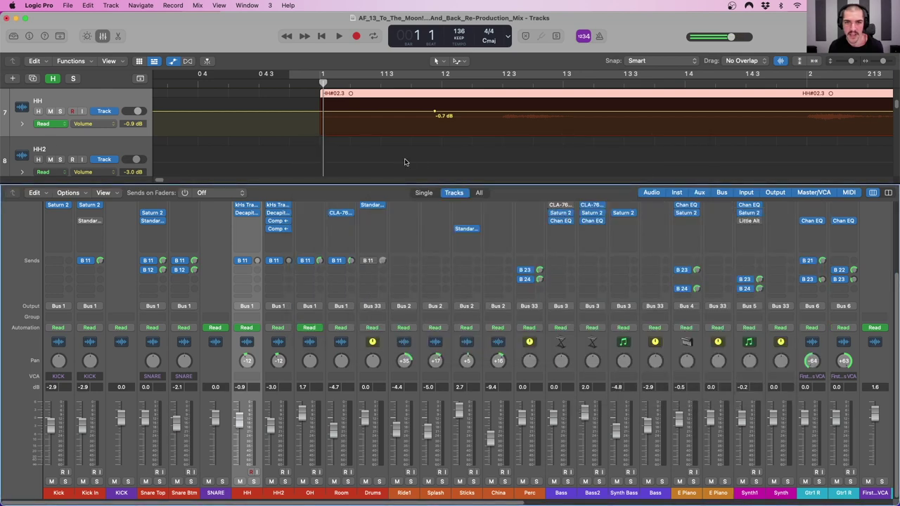
pyautogui.press('z')
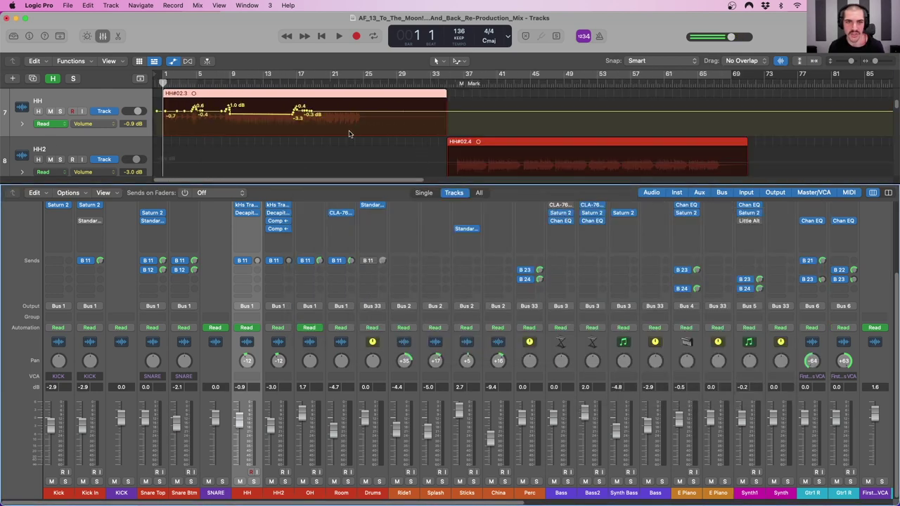
pyautogui.press('a')
# Step: Examine the regions of the room, cymbal, stick and bass tracks across the whole arrangement
pyautogui.scroll(-5, 425, 125)
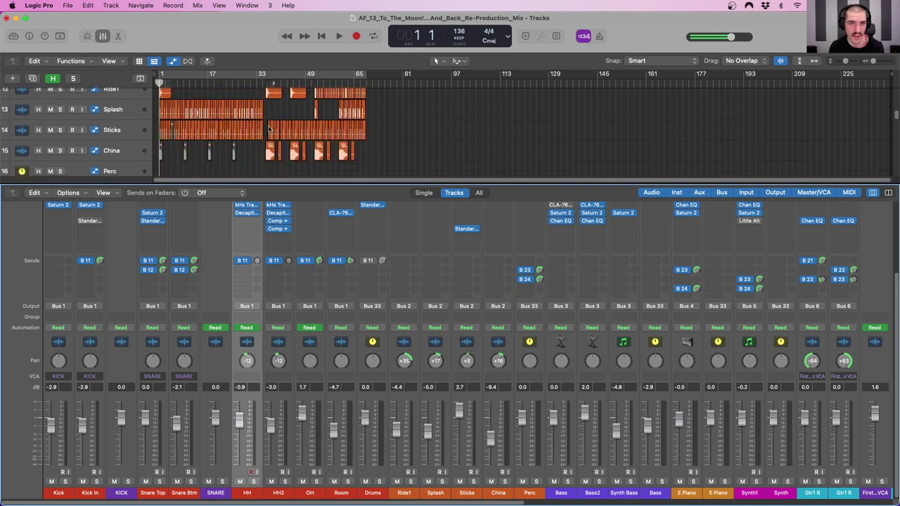
pyautogui.scroll(-1, 268, 128)
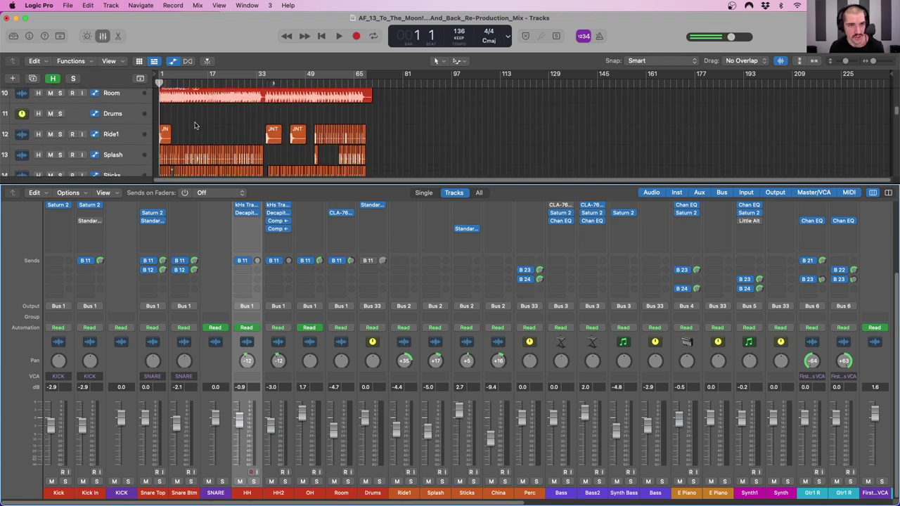
pyautogui.scroll(5, 226, 134)
pyautogui.scroll(3, 227, 133)
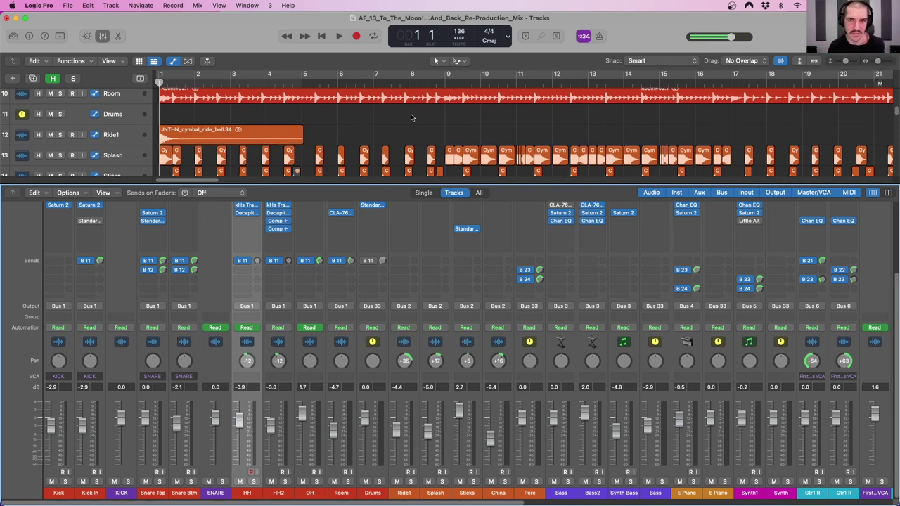
pyautogui.scroll(-4, 312, 121)
pyautogui.scroll(-1, 298, 116)
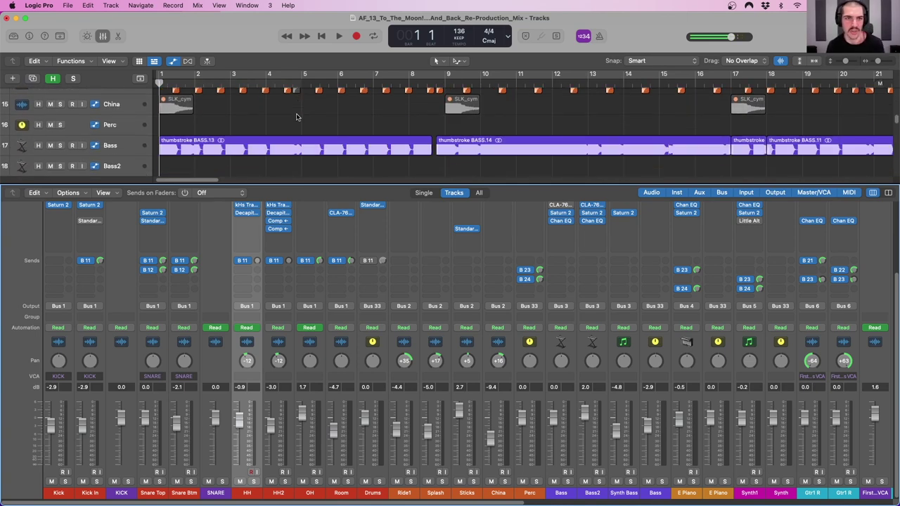
pyautogui.scroll(-10, 374, 127)
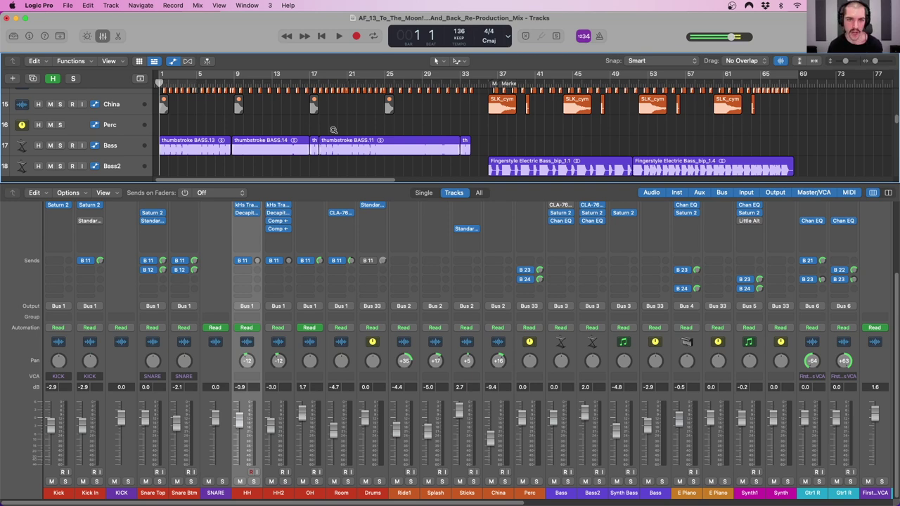
pyautogui.press('super+Up')
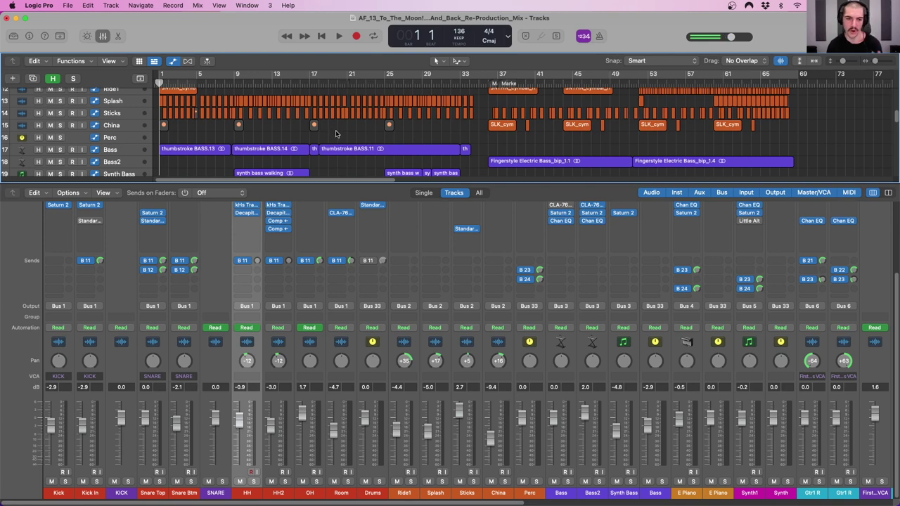
pyautogui.scroll(-5, 343, 140)
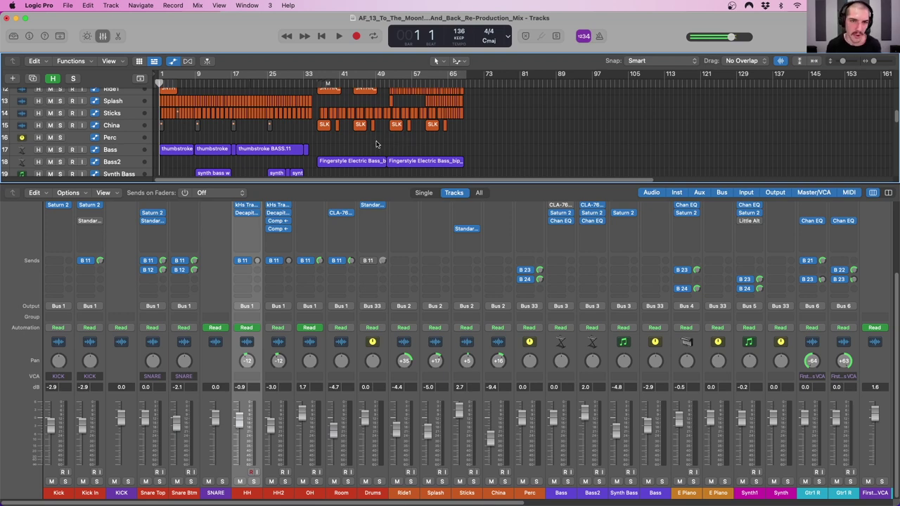
pyautogui.scroll(-3, 375, 143)
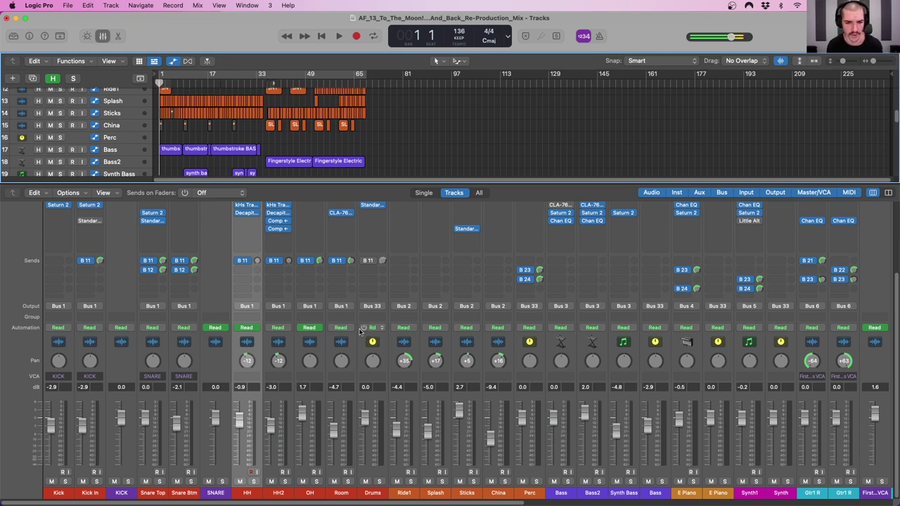
# Step: Select the effect return channels from Drums PC through Mono Dly together in the mixer
pyautogui.hscroll(10, 358, 332)
pyautogui.hscroll(2, 359, 331)
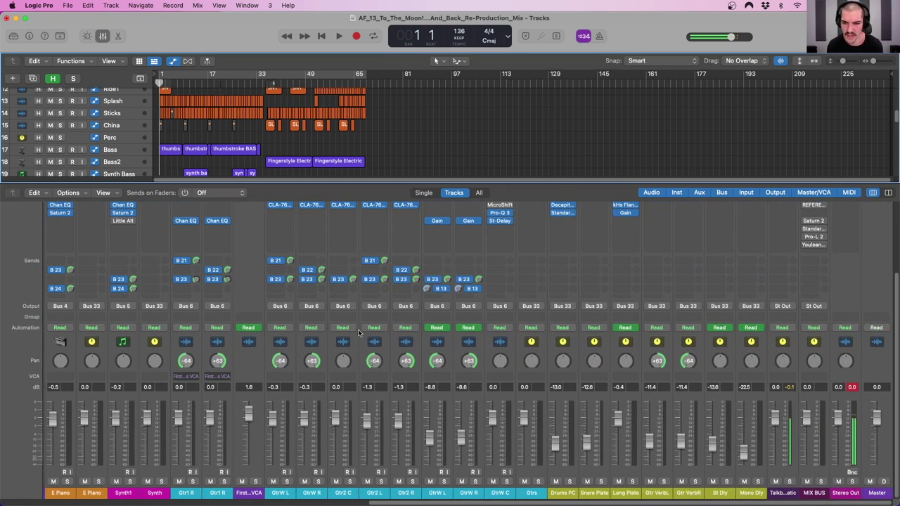
pyautogui.click(573, 357)
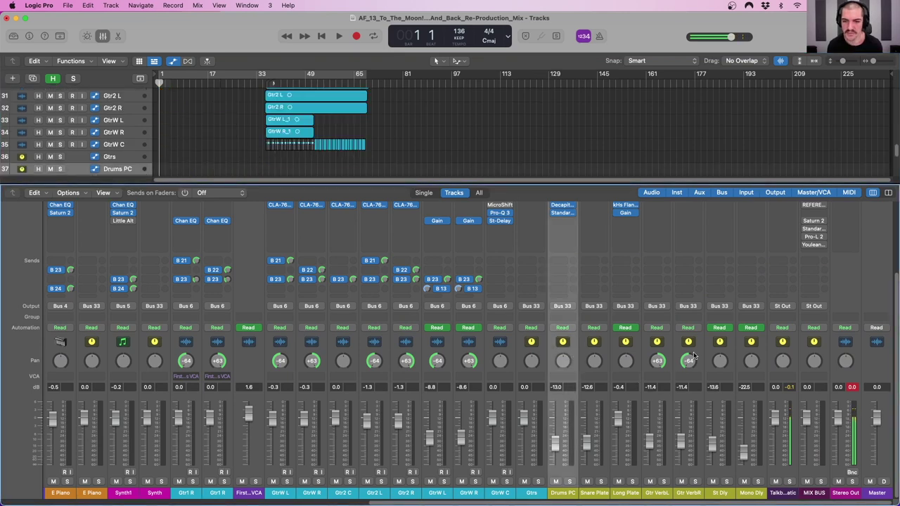
pyautogui.keyDown('shift'); pyautogui.click(762, 353); pyautogui.keyUp('shift')
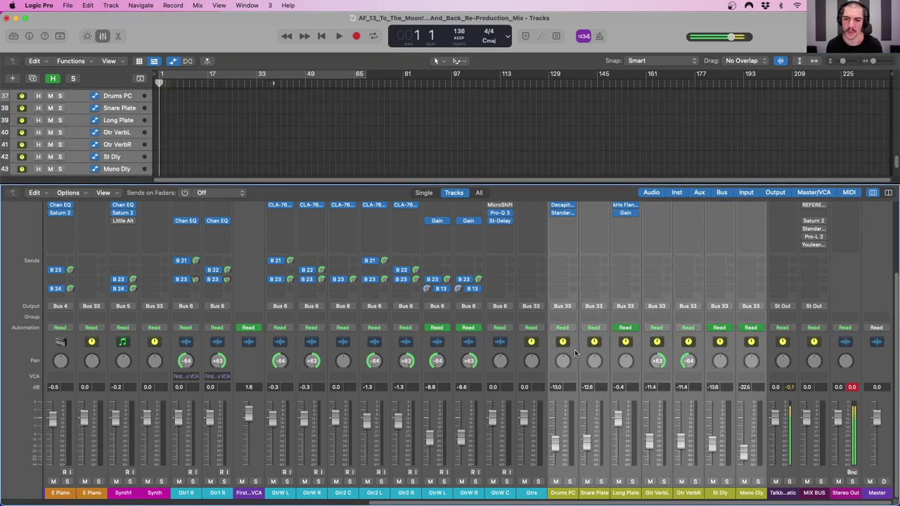
# Step: Go through the Drums PC, Snare Plate and Long Plate channels one by one and inspect their inserts
pyautogui.click(574, 354)
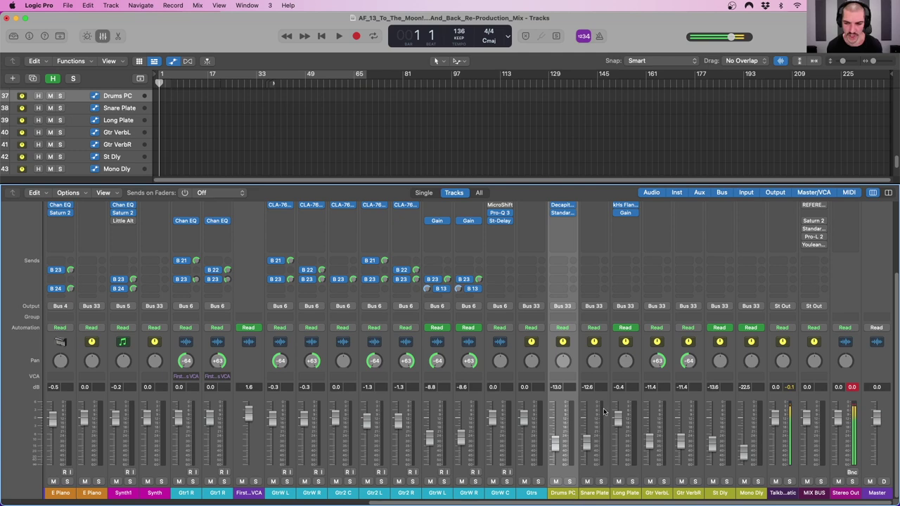
pyautogui.click(602, 354)
pyautogui.click(632, 351)
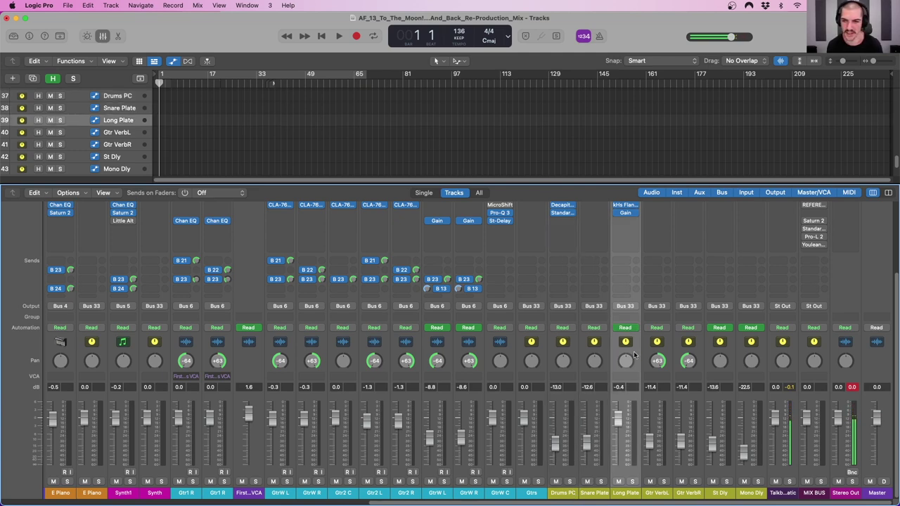
pyautogui.scroll(3, 632, 345)
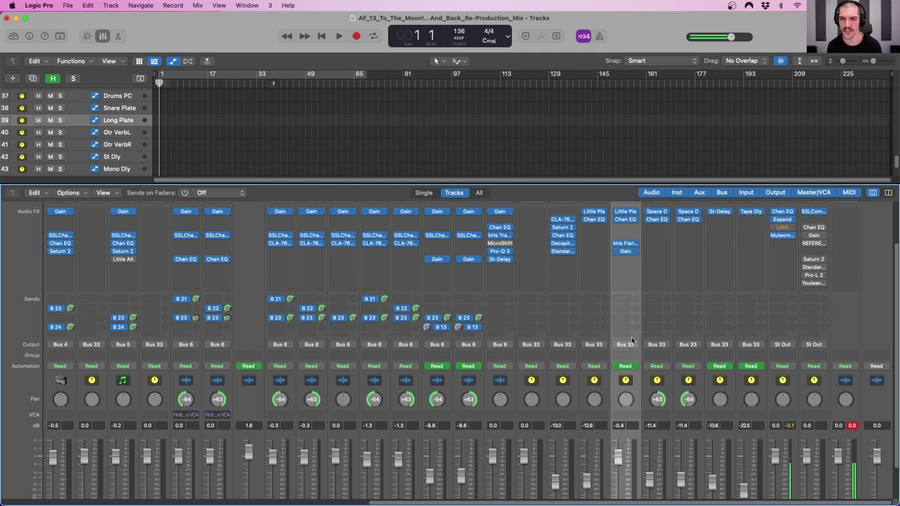
pyautogui.scroll(-3, 631, 332)
# Step: Select the Gtr VerbL and Gtr VerbR channels together and enlarge the mixer to reveal their inserts and inputs
pyautogui.click(664, 348)
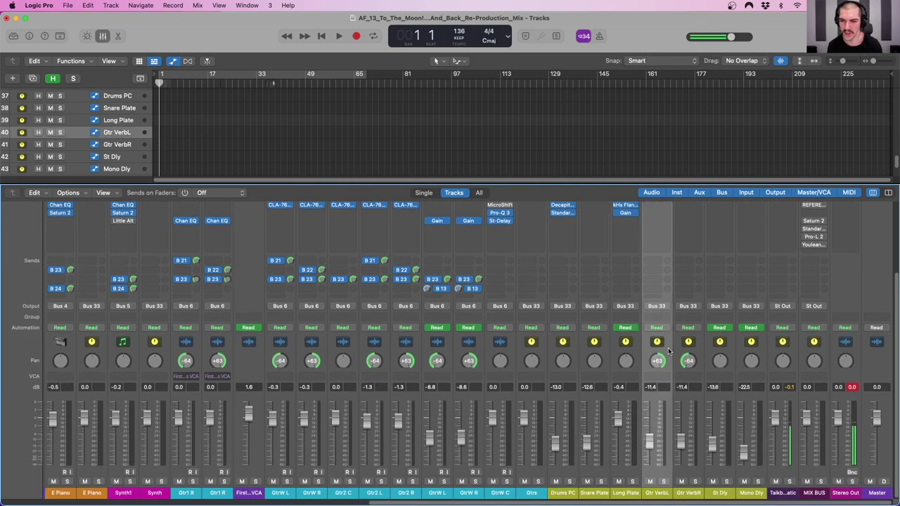
pyautogui.keyDown('shift'); pyautogui.click(699, 351); pyautogui.keyUp('shift')
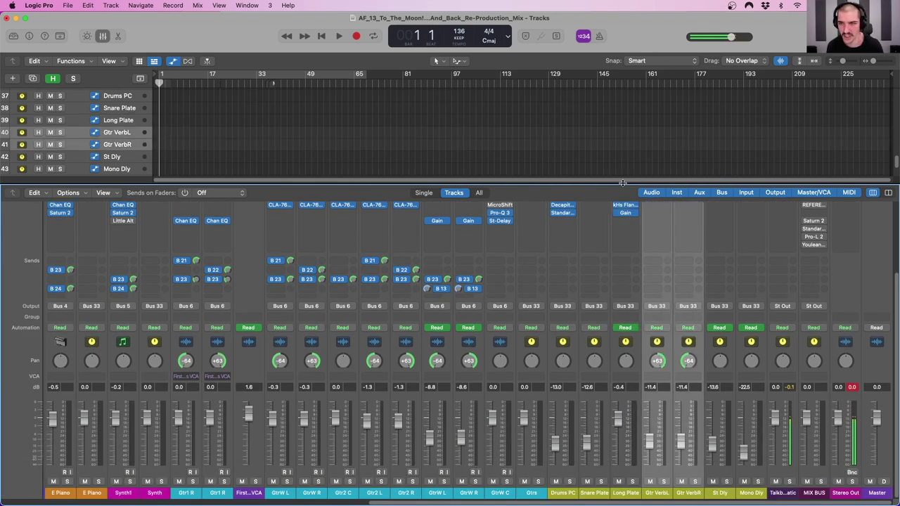
pyautogui.moveTo(622, 184); pyautogui.dragTo(625, 132)
# Step: Open the Space Designer plug-in on Gtr VerbL to view its reverb settings, and close it
pyautogui.click(666, 345)
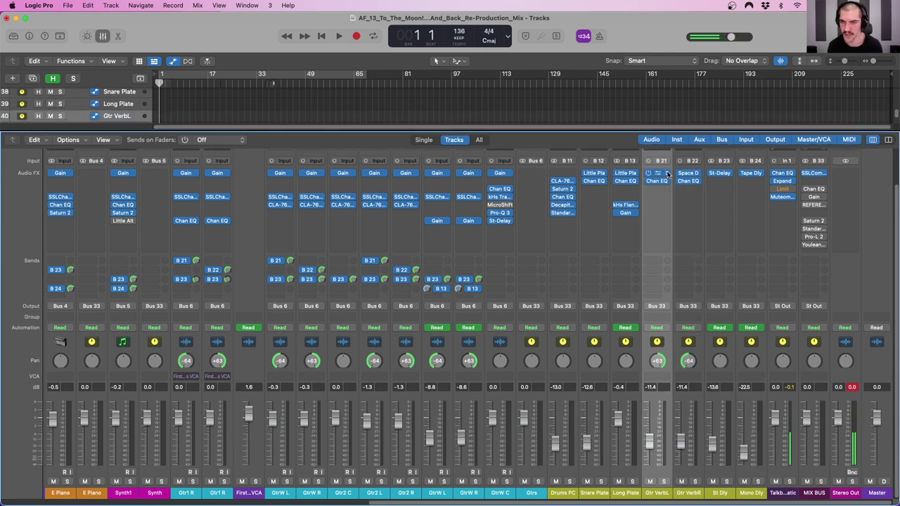
pyautogui.click(680, 172)
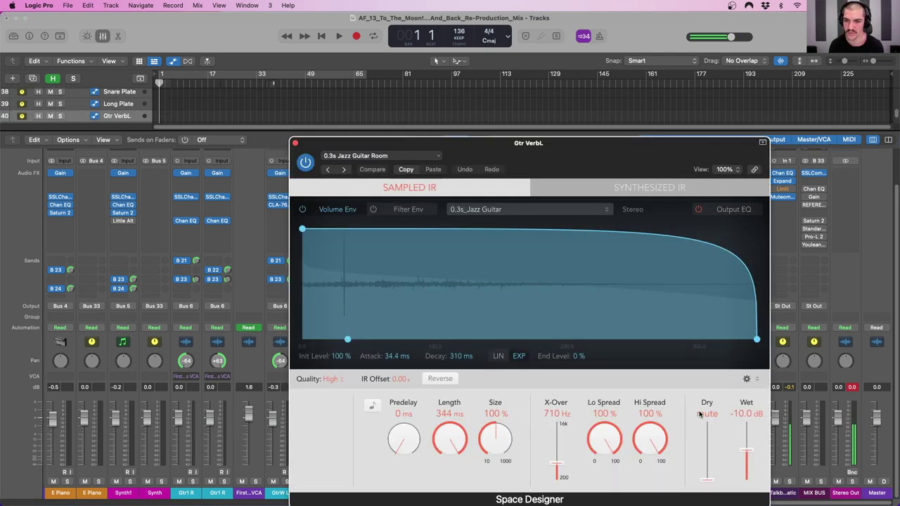
pyautogui.click(296, 142)
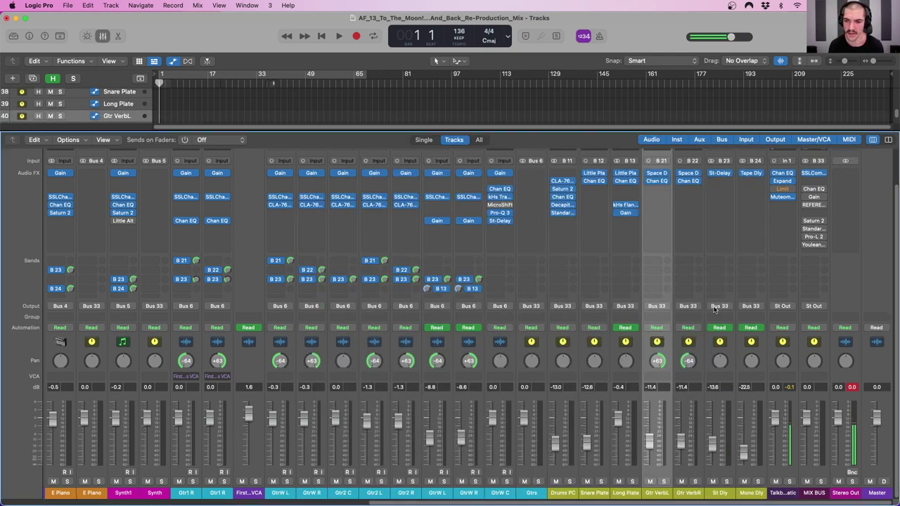
# Step: Go through the Gtr VerbR, St Dly and Mono Dly channels, and select all effect returns from Mono Dly back to Drums PC
pyautogui.click(700, 349)
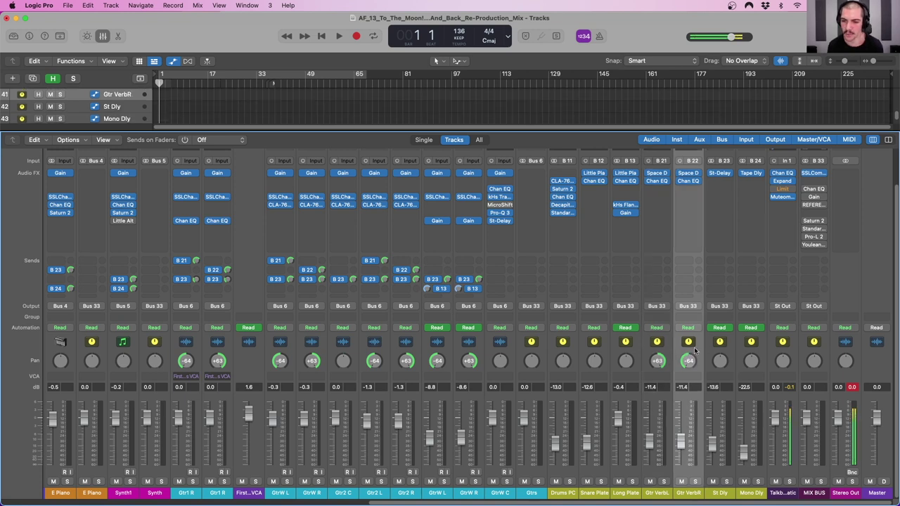
pyautogui.click(732, 353)
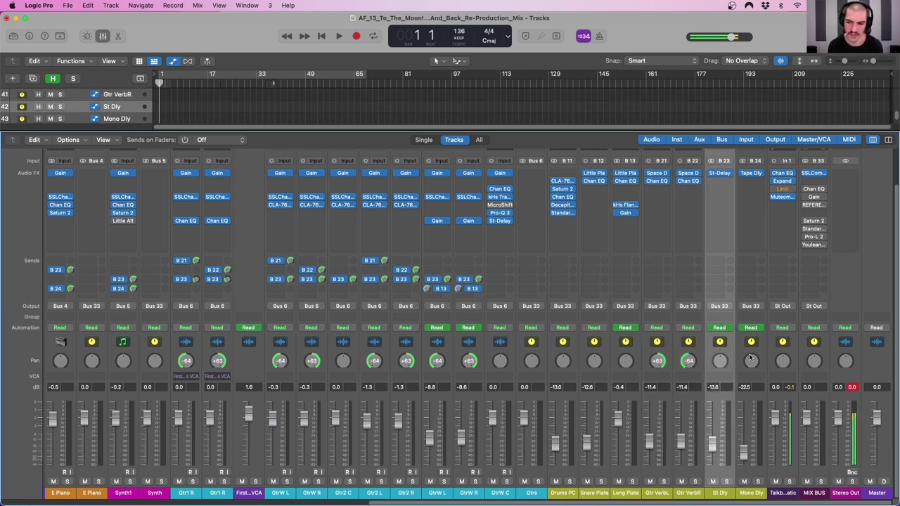
pyautogui.click(764, 351)
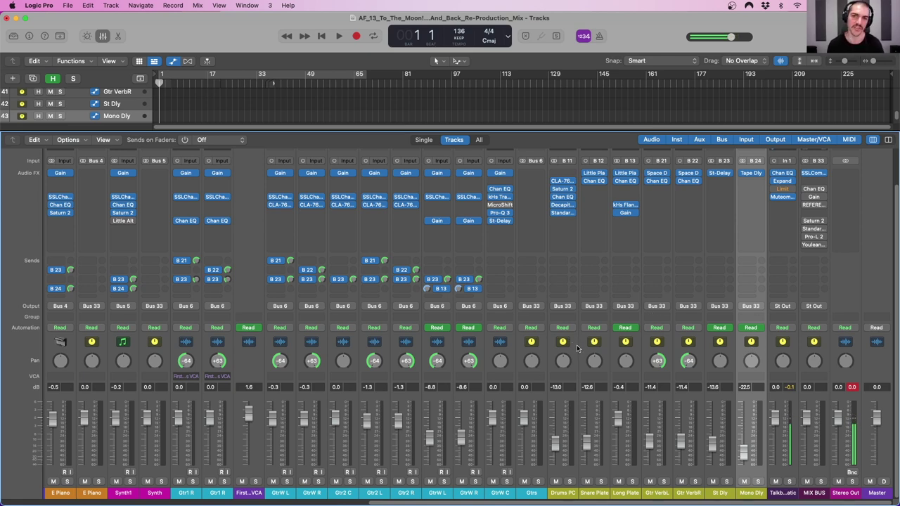
pyautogui.keyDown('shift'); pyautogui.click(560, 493); pyautogui.keyUp('shift')
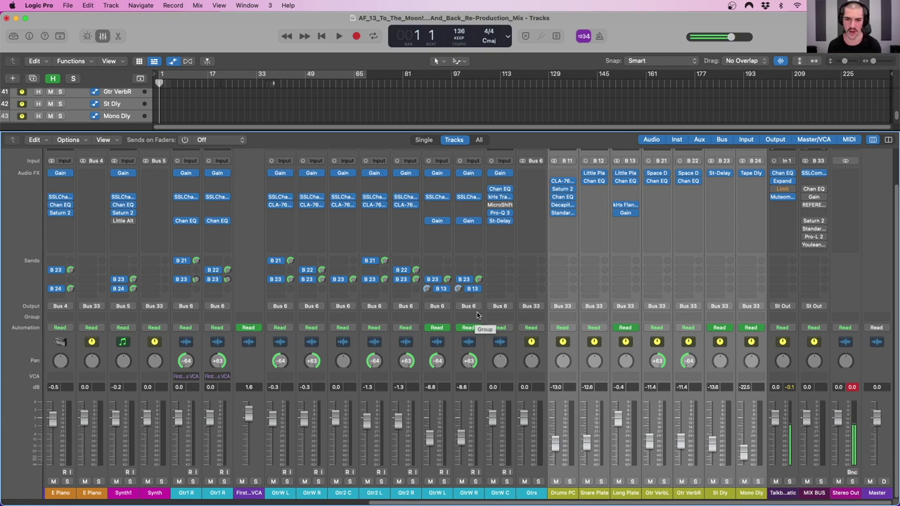
# Step: Select the Kick channel, open the SSLChannel plug-in on the OH channel to view its settings, and close it
pyautogui.hscroll(-5, 469, 324)
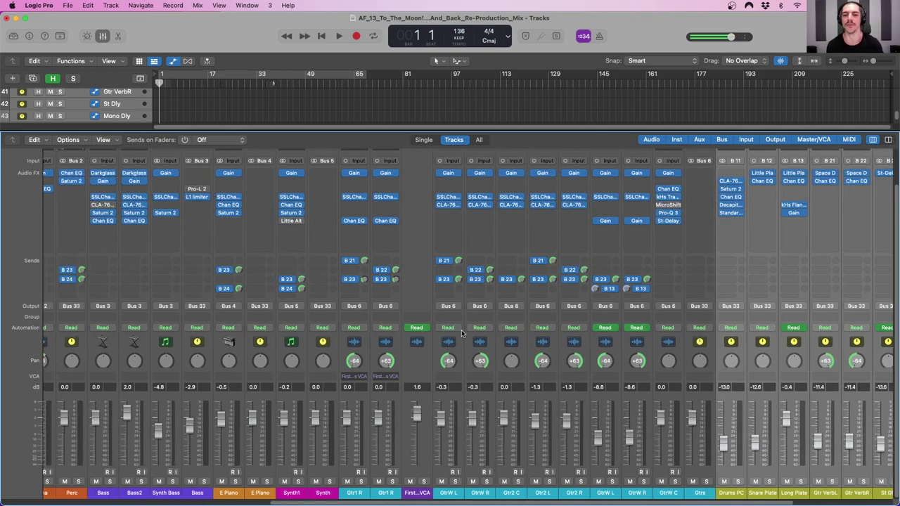
pyautogui.hscroll(-9, 462, 334)
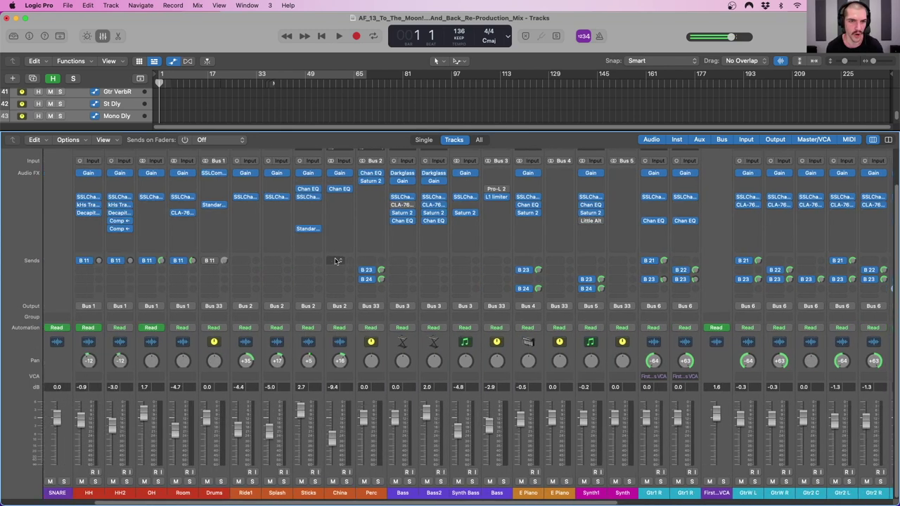
pyautogui.hscroll(-5, 334, 261)
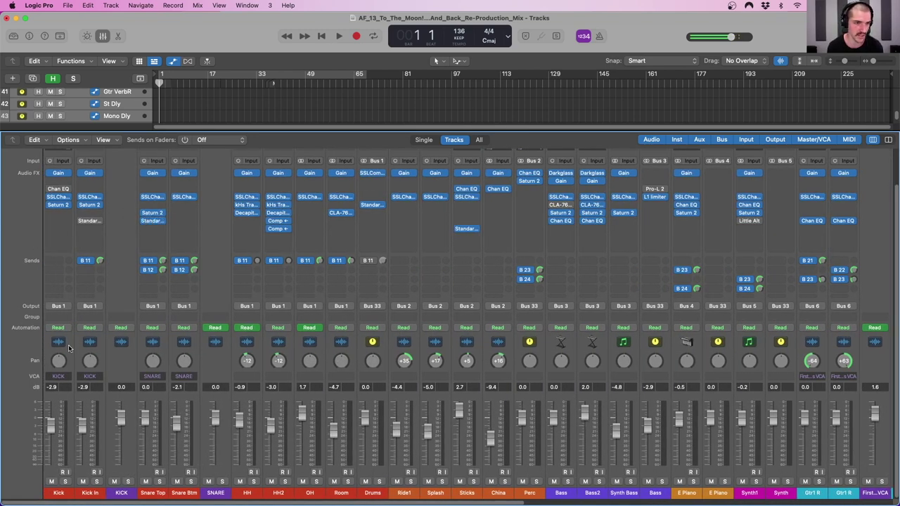
pyautogui.click(69, 348)
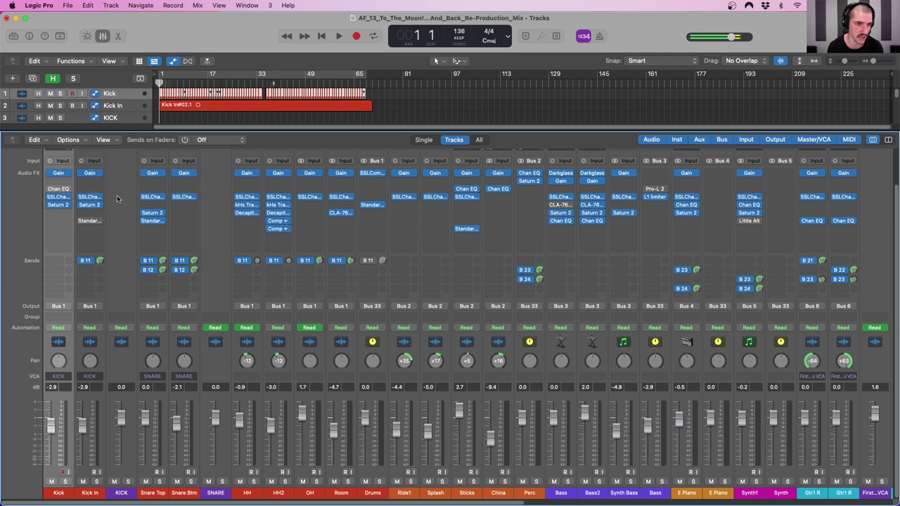
pyautogui.click(310, 197)
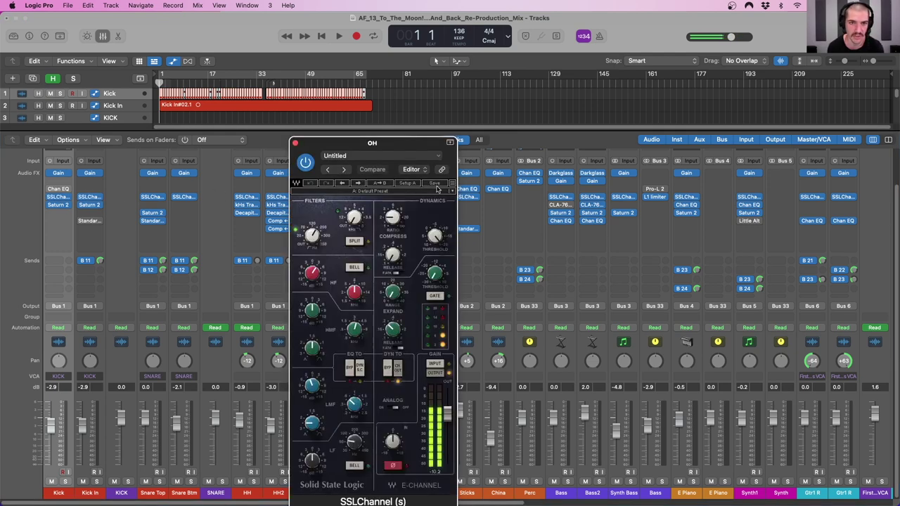
pyautogui.moveTo(413, 143); pyautogui.dragTo(445, 110)
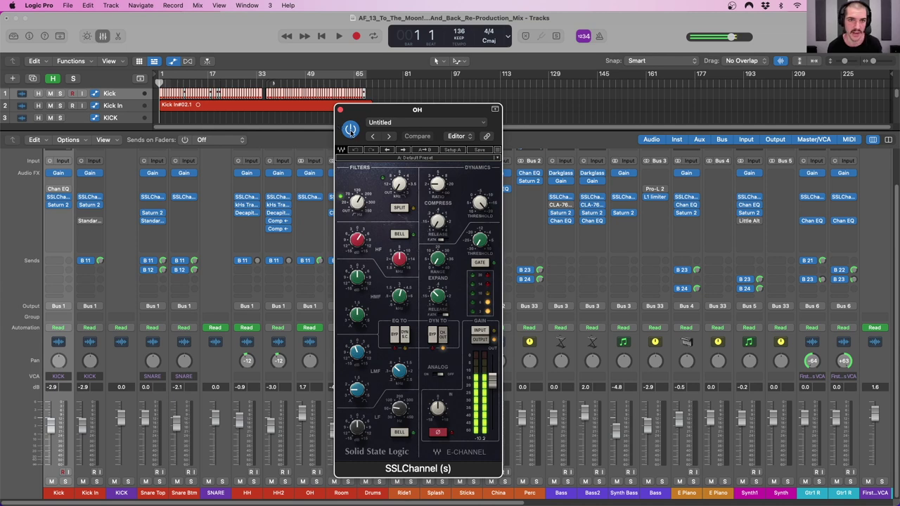
pyautogui.click(340, 110)
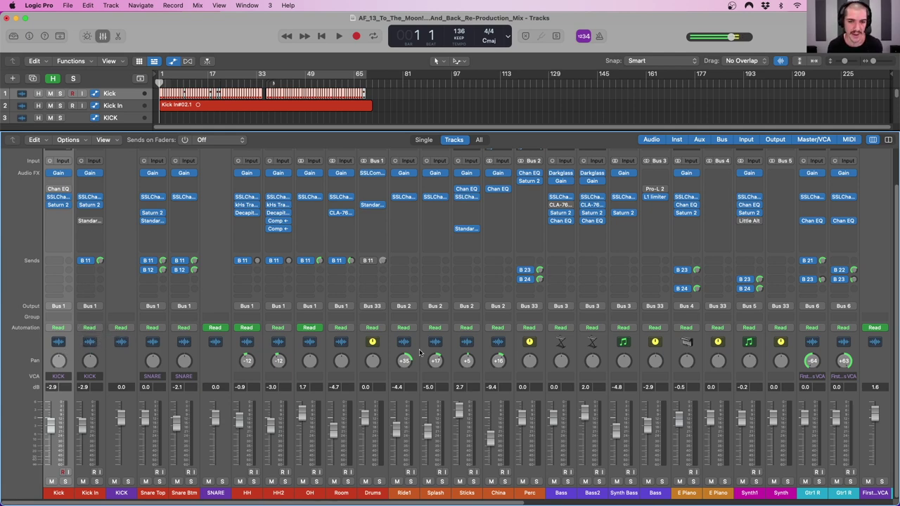
# Step: Examine the inserts, sends and bus outputs from the drums across to the effect returns, including the E Piano and Synth1 channels
pyautogui.hscroll(2, 526, 349)
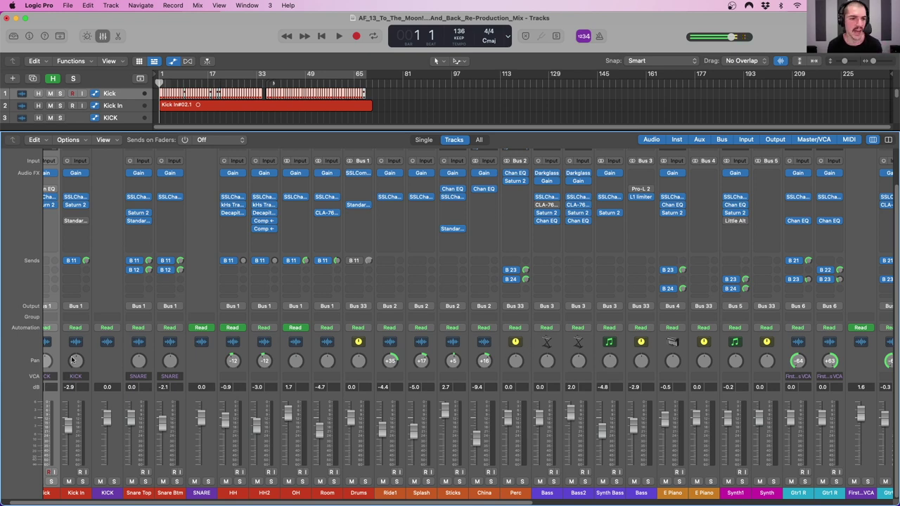
pyautogui.scroll(3, 65, 358)
pyautogui.scroll(-3, 59, 407)
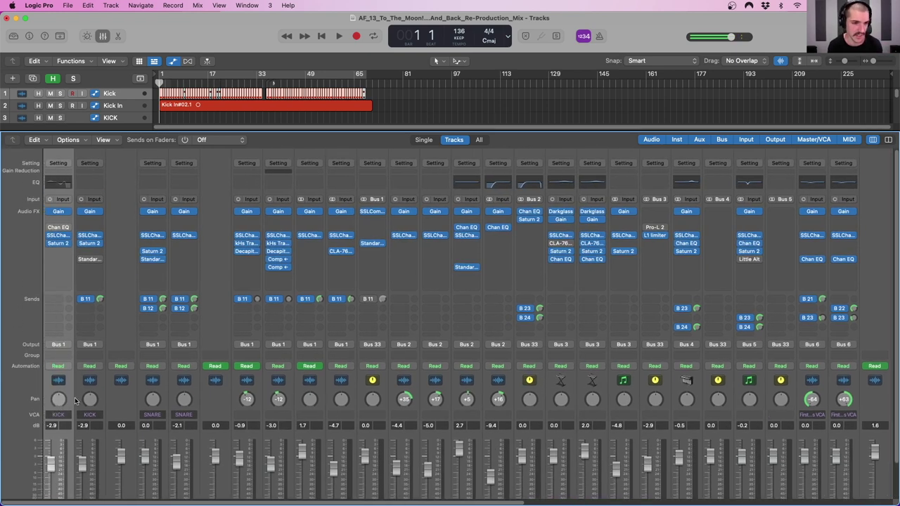
pyautogui.hscroll(-2, 70, 401)
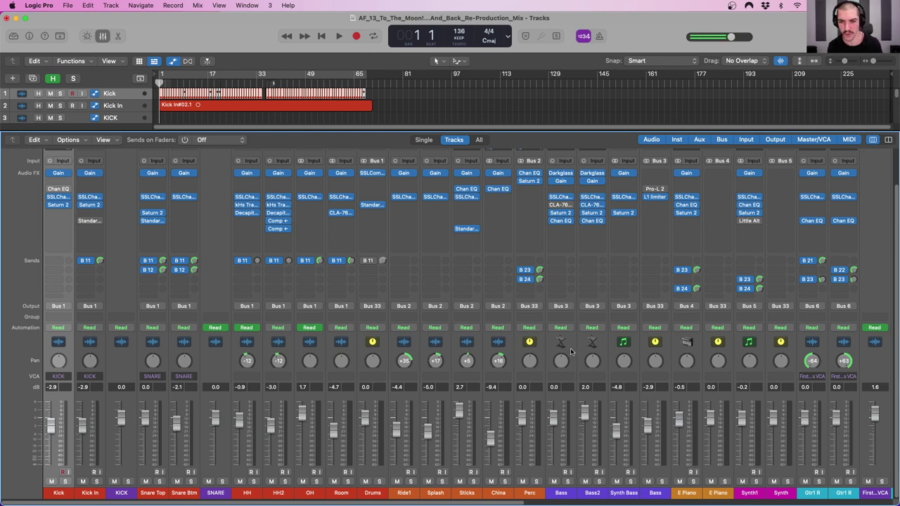
pyautogui.hscroll(3, 571, 352)
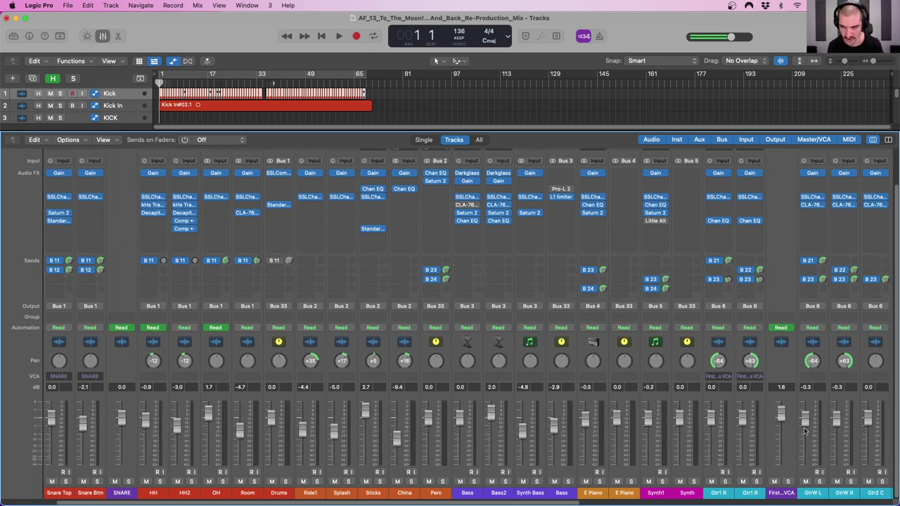
pyautogui.hscroll(3, 506, 427)
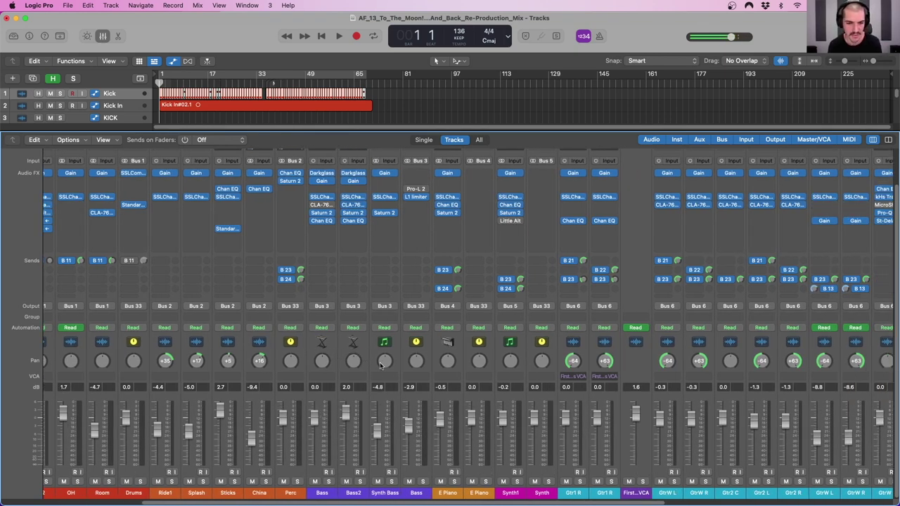
pyautogui.click(457, 355)
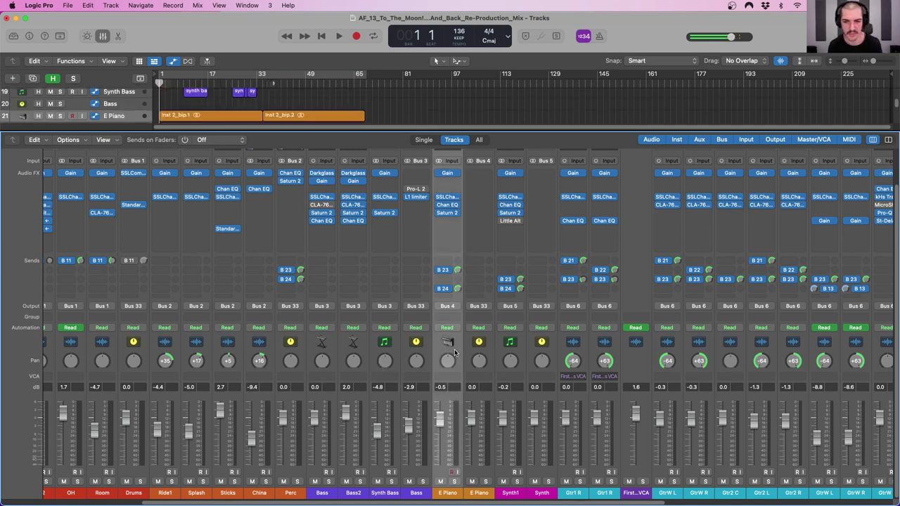
pyautogui.click(525, 355)
pyautogui.hscroll(8, 589, 357)
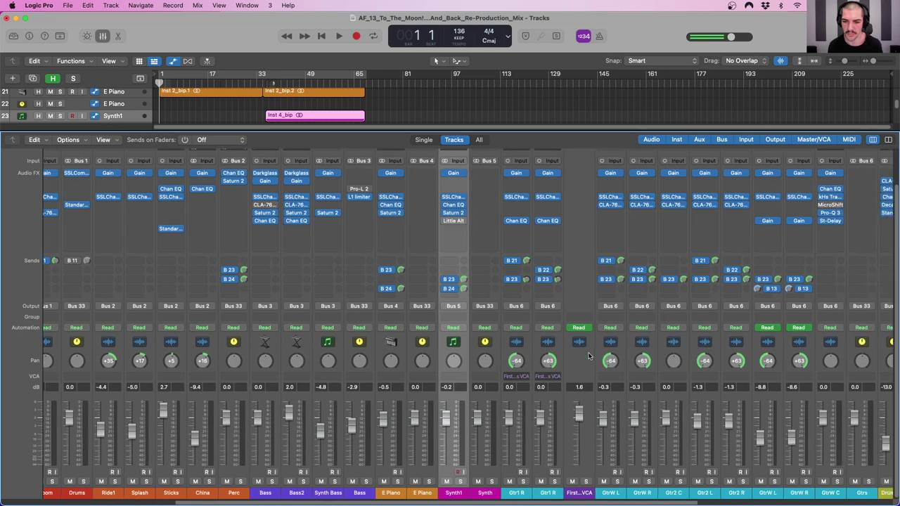
pyautogui.hscroll(2, 589, 357)
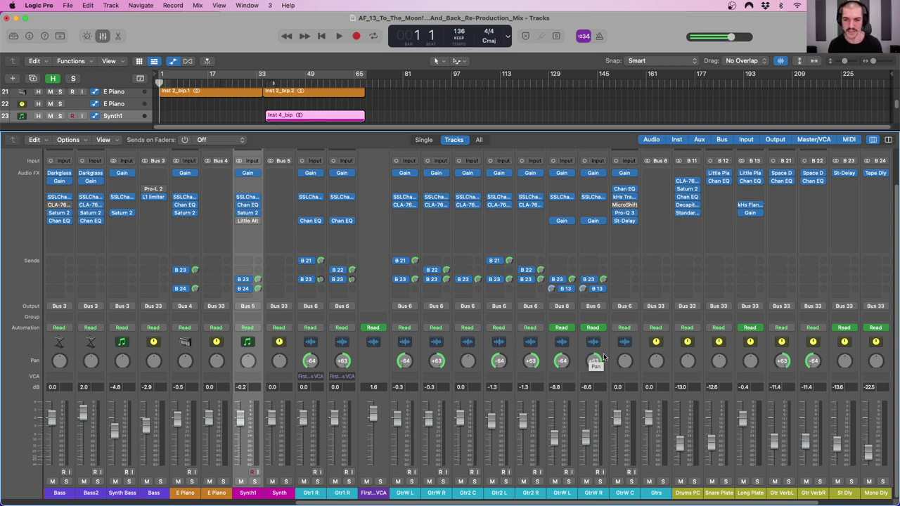
pyautogui.hscroll(-6, 141, 303)
pyautogui.hscroll(-8, 141, 304)
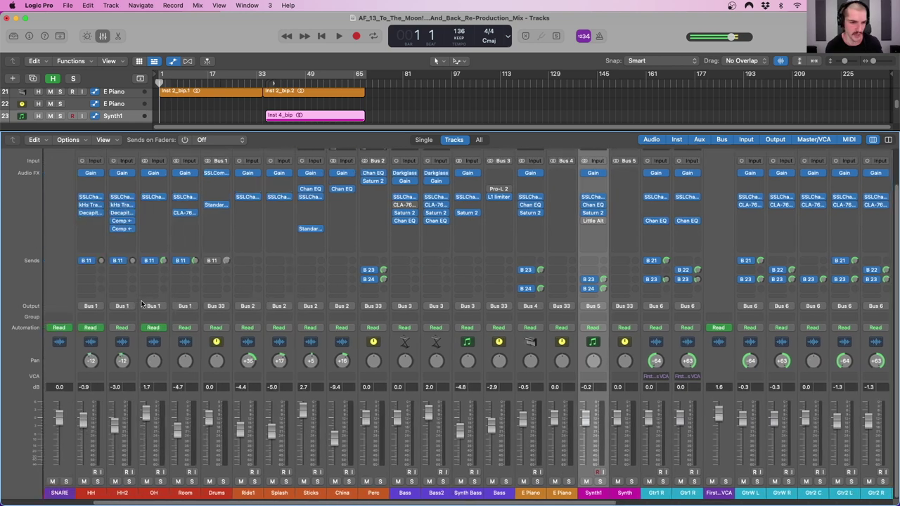
pyautogui.hscroll(6, 381, 362)
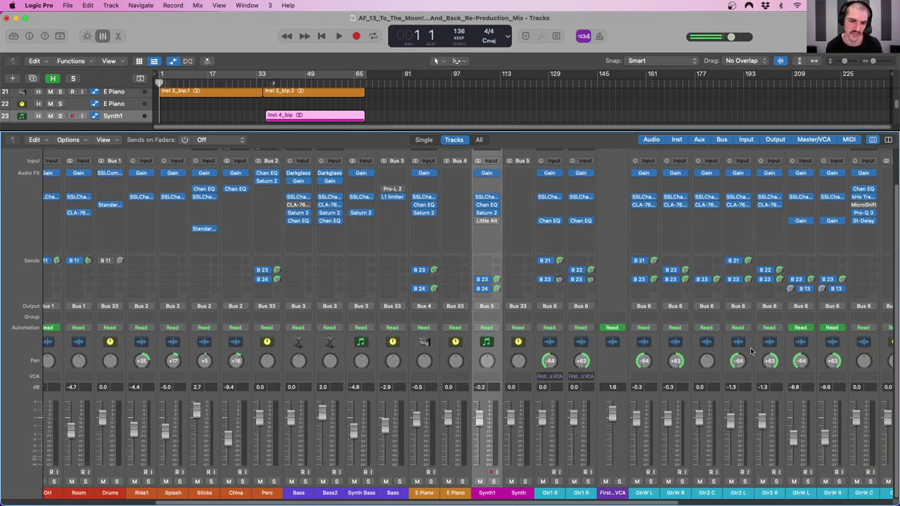
pyautogui.hscroll(9, 750, 355)
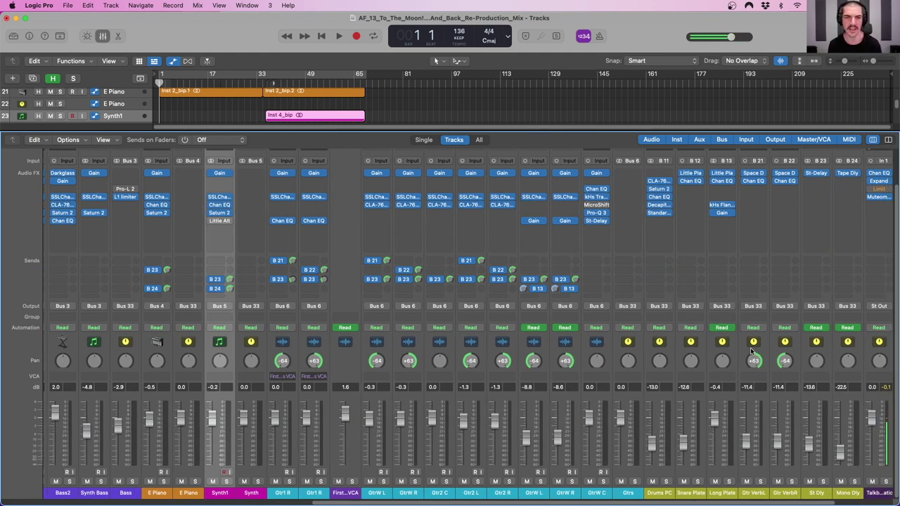
# Step: Create a cycle range from bar 49 to bar 65 and place the playhead at bar 65
pyautogui.click(305, 73)
pyautogui.moveTo(305, 74); pyautogui.dragTo(356, 83)
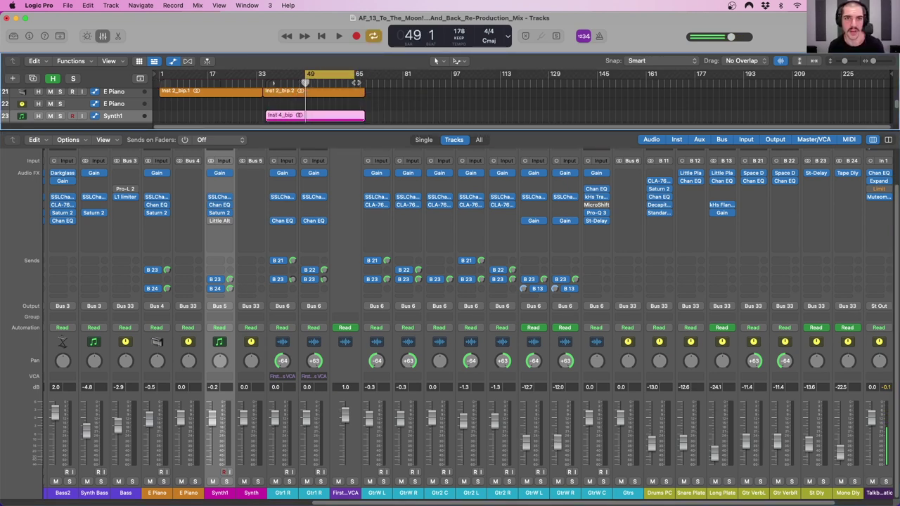
pyautogui.click(356, 83)
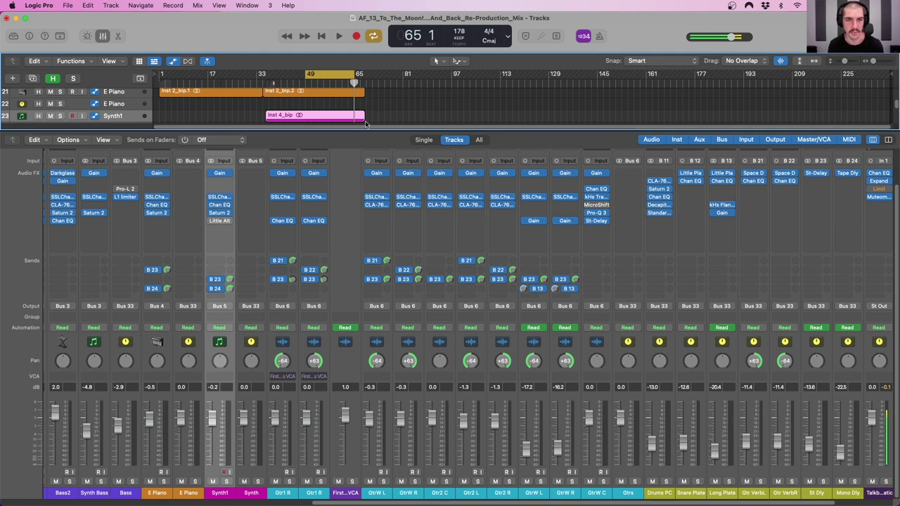
# Step: Enlarge the arrangement area above the mixer and look through the drum, keyboard, synth and guitar regions
pyautogui.moveTo(360, 130); pyautogui.dragTo(359, 310)
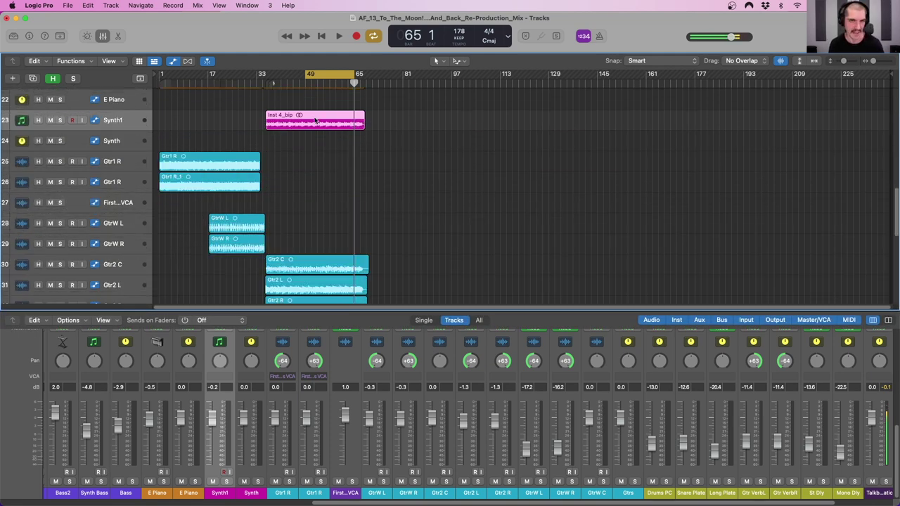
pyautogui.scroll(6, 330, 146)
pyautogui.scroll(8, 313, 113)
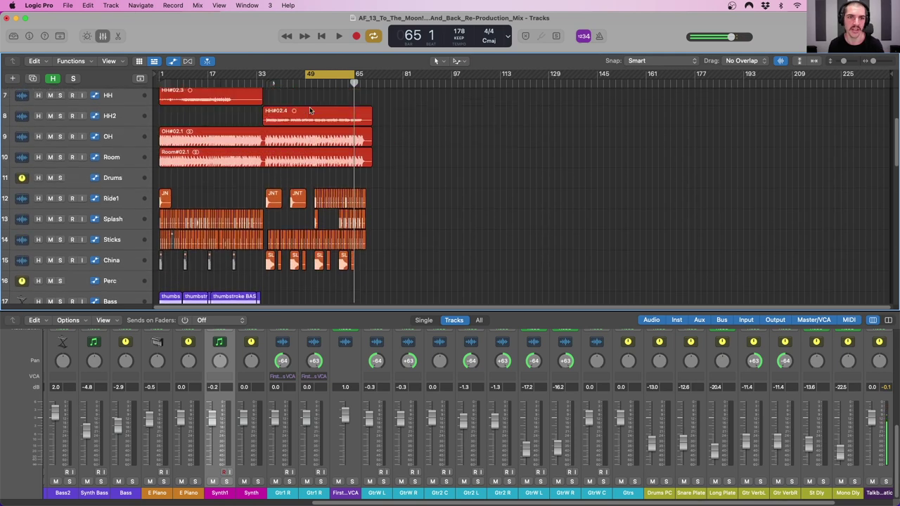
pyautogui.scroll(-9, 347, 112)
pyautogui.scroll(-9, 347, 112)
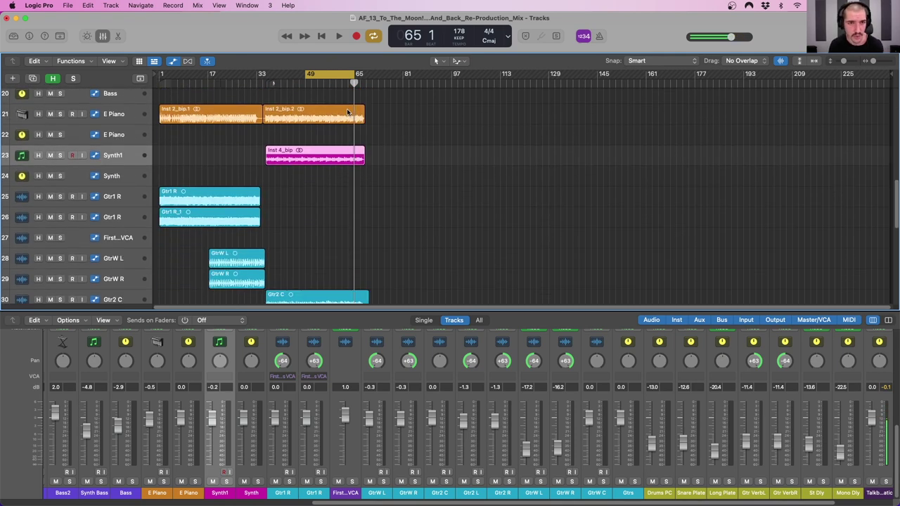
# Step: Move the playhead to bar 16, reduce the track heights to fit more tracks, and play the cycled section from bar 49
pyautogui.click(208, 77)
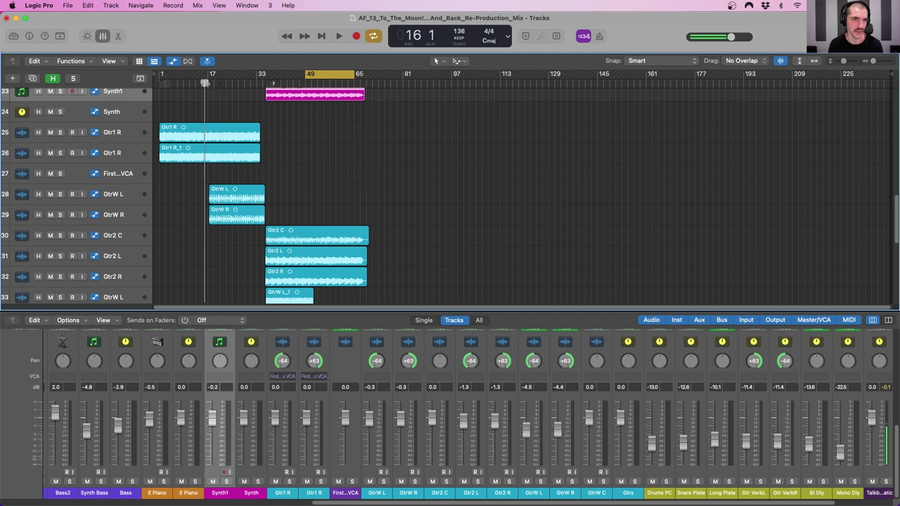
pyautogui.moveTo(209, 76); pyautogui.dragTo(354, 75)
pyautogui.press('super+Up')
pyautogui.press('super+Up')
pyautogui.press('space')
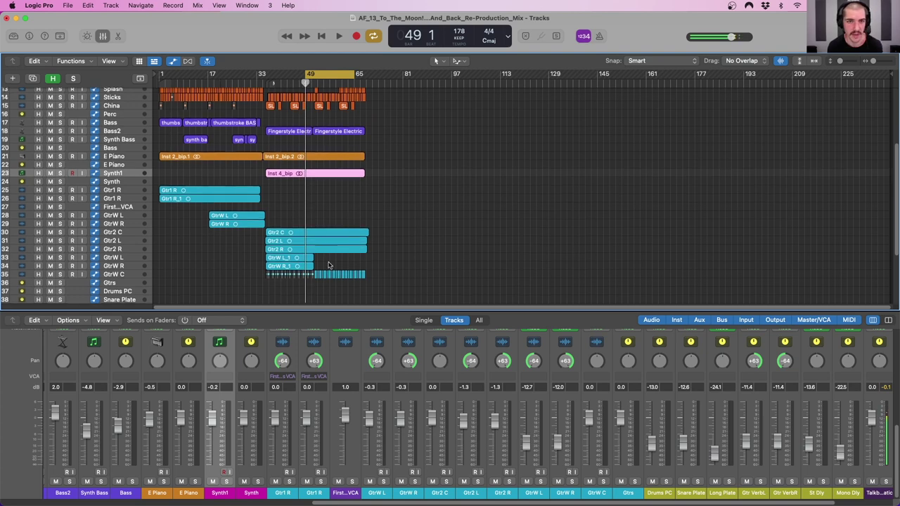
# Step: Set the cycle range to bars 17 to 33 and move the playhead to bar 17
pyautogui.scroll(4, 338, 143)
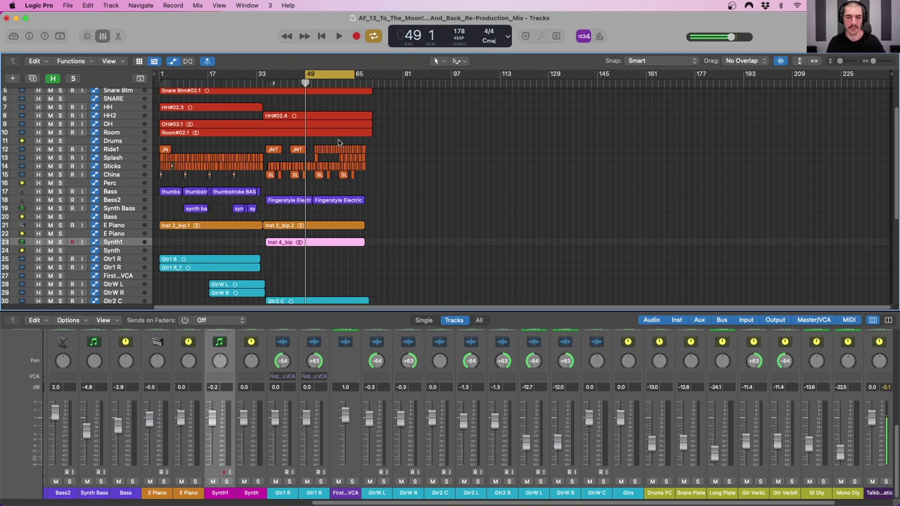
pyautogui.moveTo(213, 77); pyautogui.dragTo(355, 78)
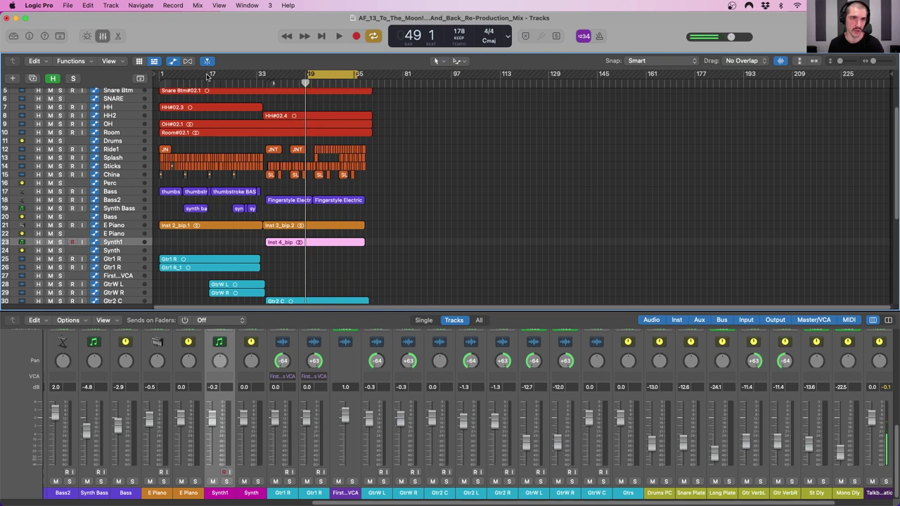
pyautogui.moveTo(209, 77); pyautogui.dragTo(258, 79)
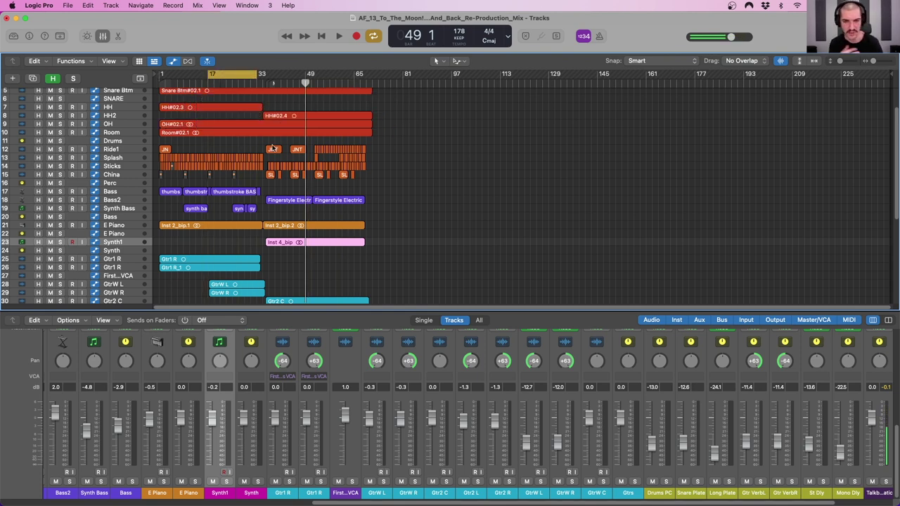
pyautogui.moveTo(248, 83); pyautogui.dragTo(209, 84)
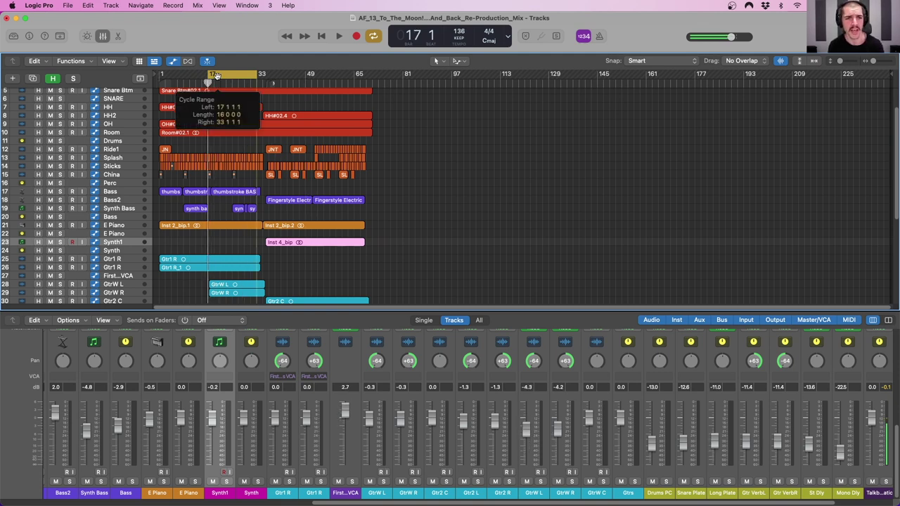
# Step: Play the cycled section from bar 17, stop playback, and select the Gtr2 R channel
pyautogui.press('space')
pyautogui.press('space')
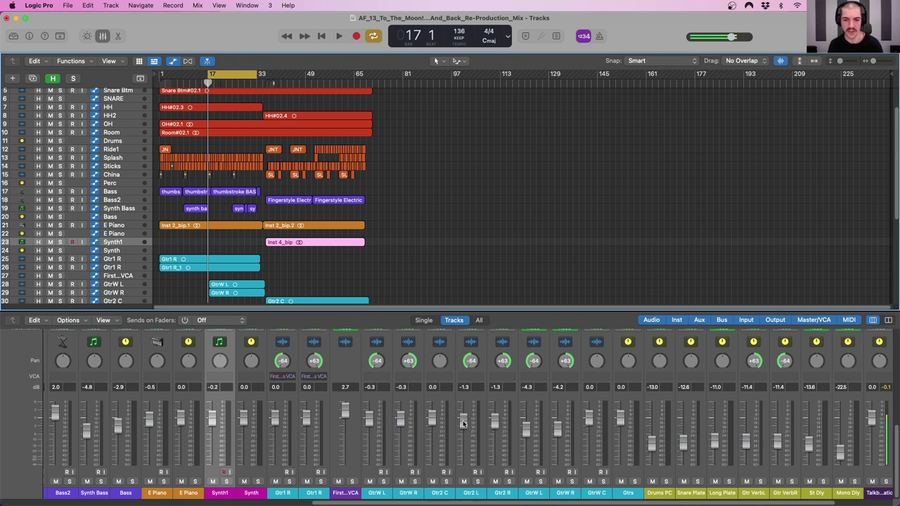
pyautogui.click(508, 351)
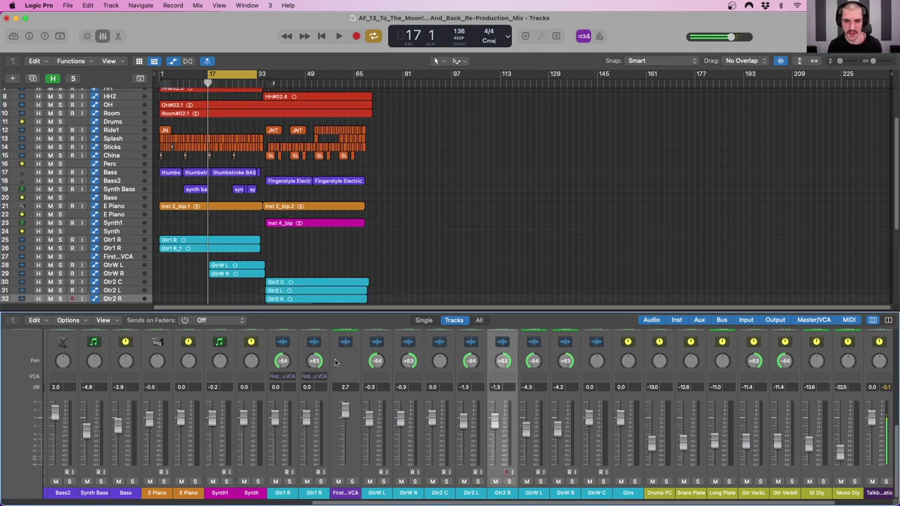
# Step: Select the HH and HH2 channels together in the mixer
pyautogui.hscroll(-10, 298, 355)
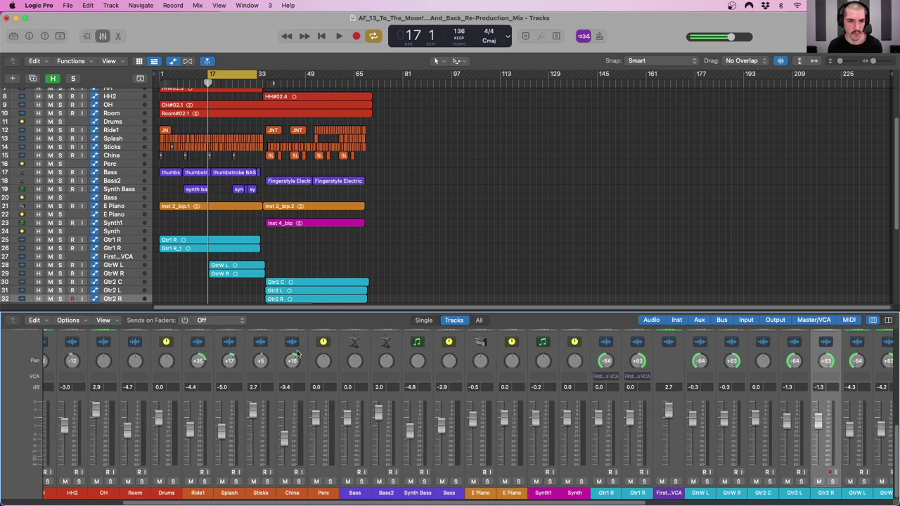
pyautogui.hscroll(-5, 298, 355)
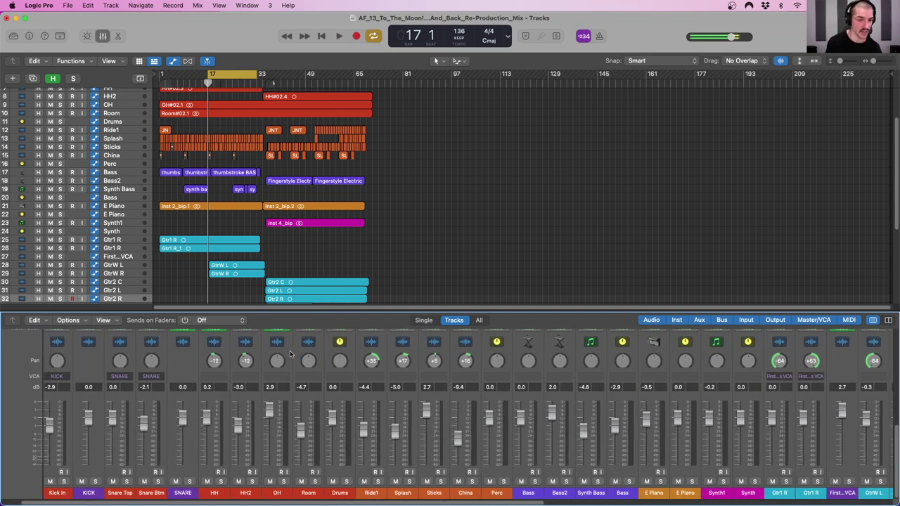
pyautogui.hscroll(-2, 290, 354)
pyautogui.click(258, 352)
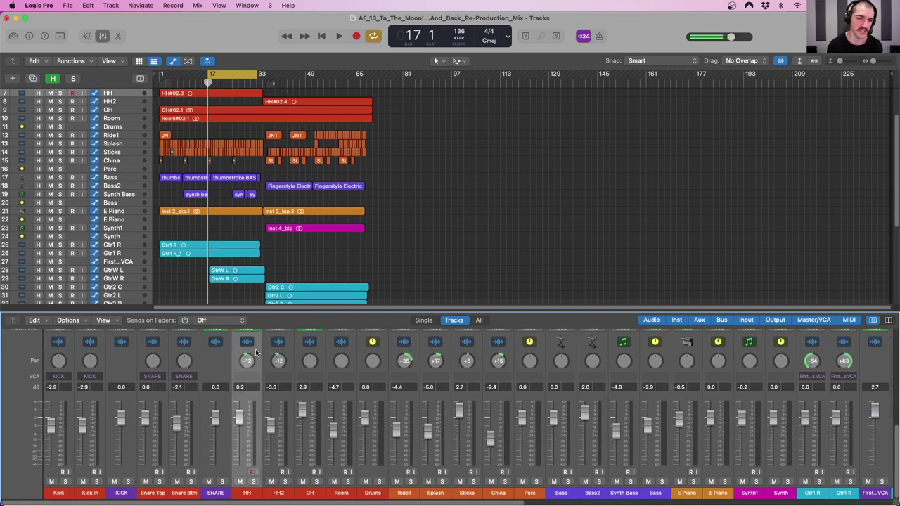
pyautogui.keyDown('shift'); pyautogui.click(291, 362); pyautogui.keyUp('shift')
# Step: Select the cymbal and percussion channels from Ride1 through China in the mixer
pyautogui.hscroll(2, 267, 361)
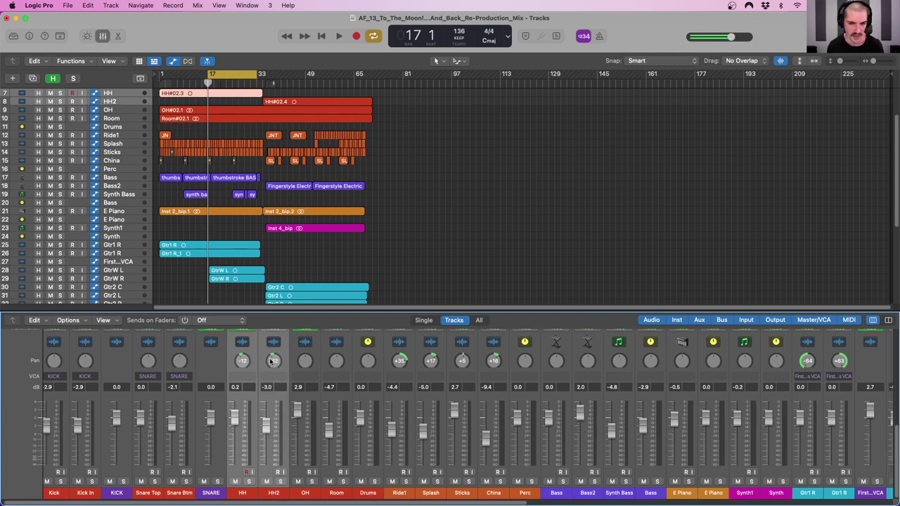
pyautogui.click(355, 353)
pyautogui.keyDown('shift'); pyautogui.click(453, 352); pyautogui.keyUp('shift')
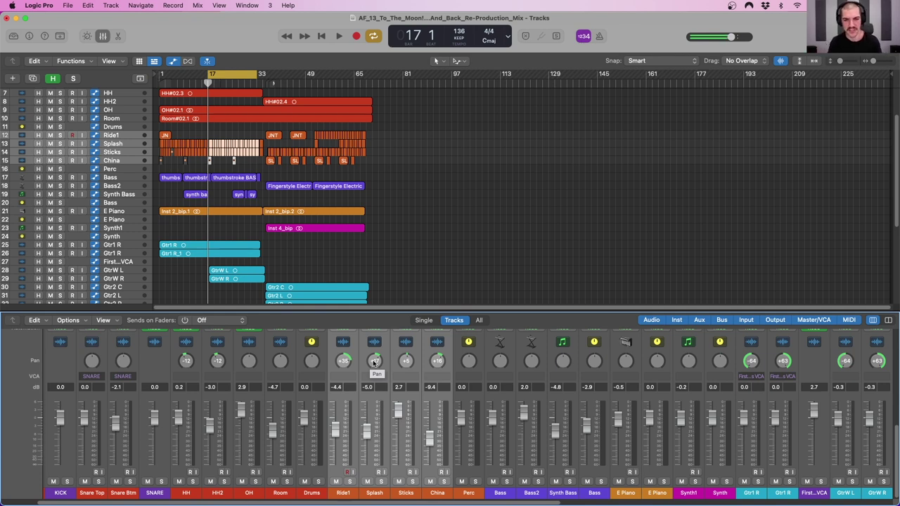
# Step: Select the guitar channels from the first Gtr1 R through the last GtrW R in the mixer
pyautogui.hscroll(6, 428, 360)
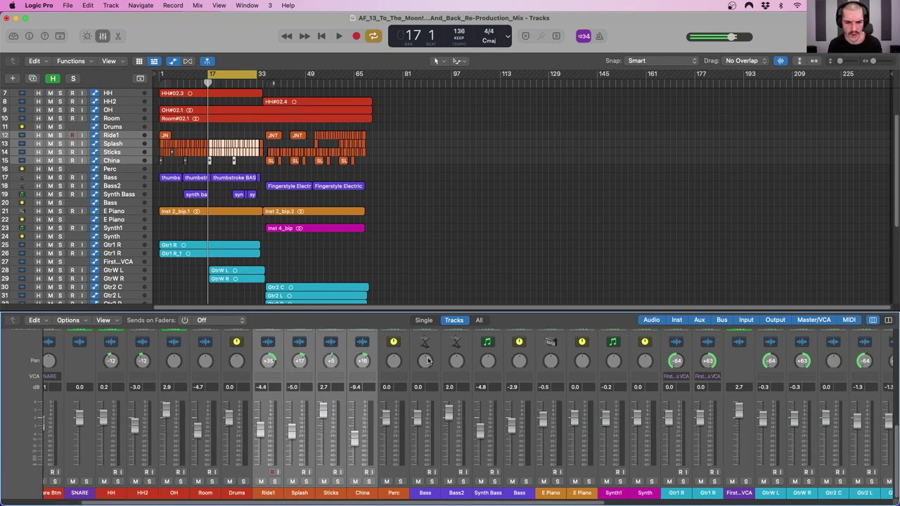
pyautogui.hscroll(9, 427, 360)
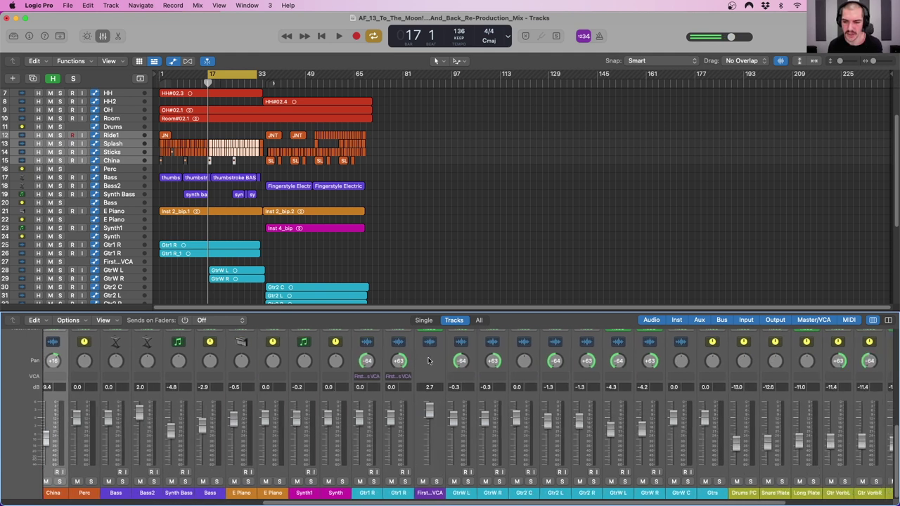
pyautogui.click(343, 349)
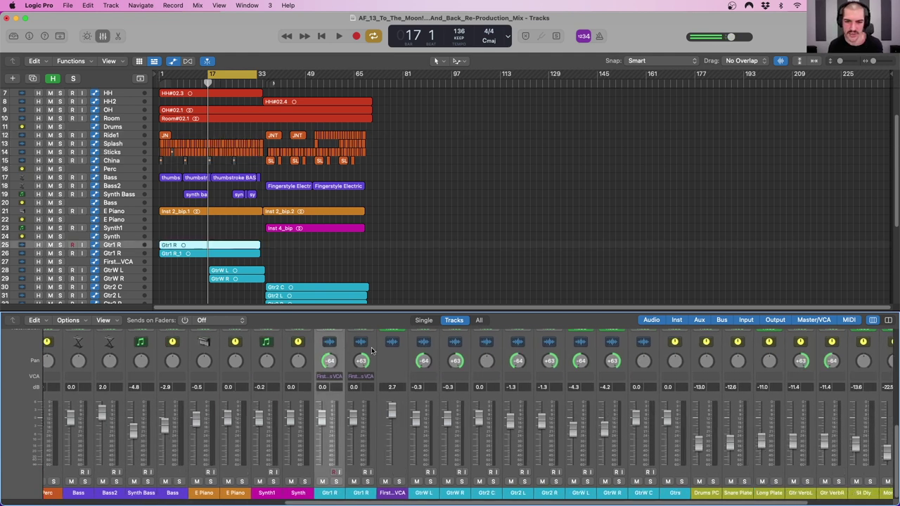
pyautogui.keyDown('shift'); pyautogui.click(609, 350); pyautogui.keyUp('shift')
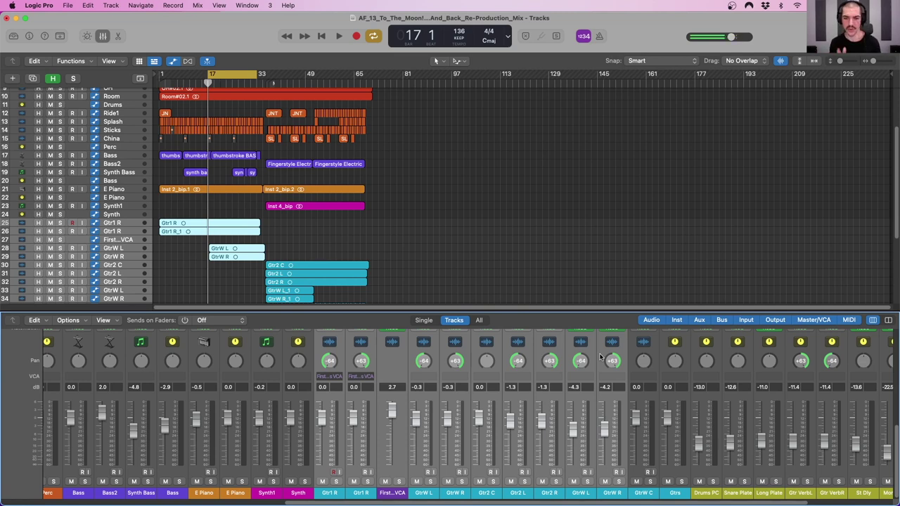
# Step: Enlarge the mixer area to show the inserts and sends, and select the MIX BUS channel
pyautogui.hscroll(5, 495, 354)
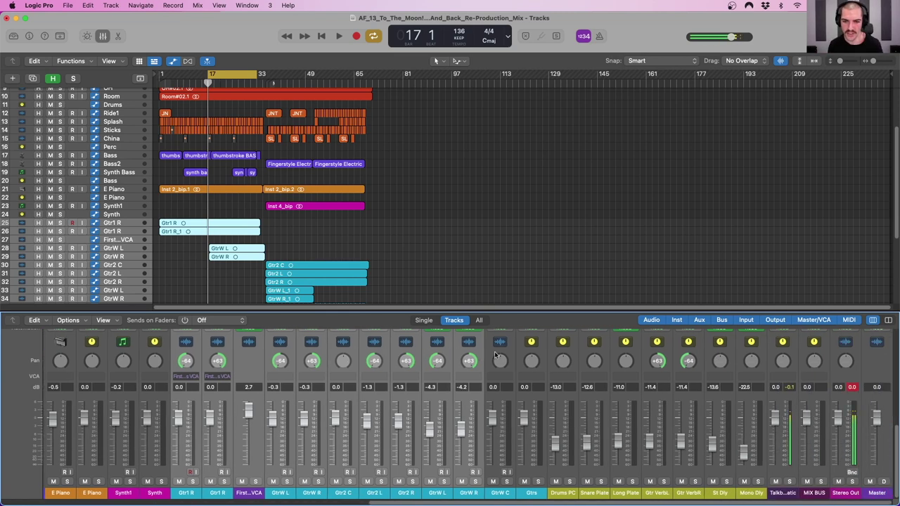
pyautogui.moveTo(532, 312); pyautogui.dragTo(533, 181)
pyautogui.click(826, 351)
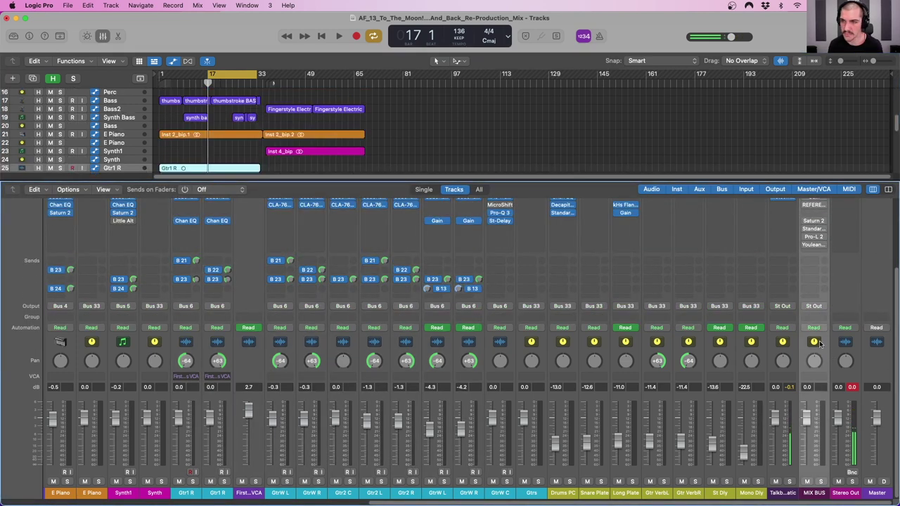
pyautogui.scroll(3, 817, 302)
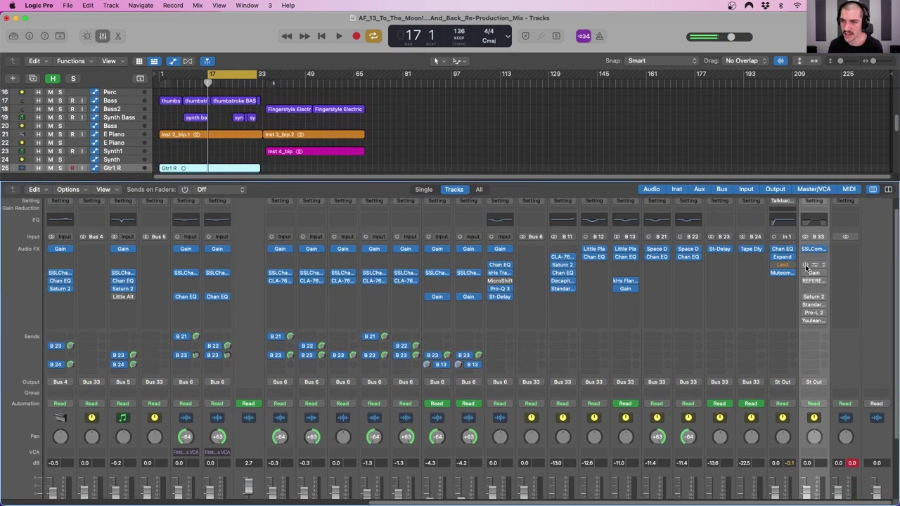
# Step: Open the Channel EQ on the MIX BUS, examine its low-cut and high-cut filters, and close it
pyautogui.click(812, 265)
pyautogui.moveTo(488, 142); pyautogui.dragTo(429, 115)
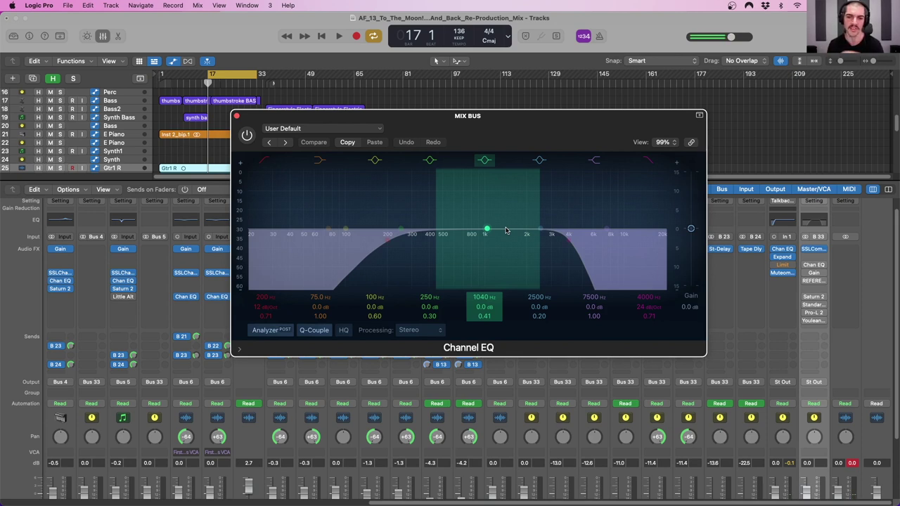
pyautogui.click(268, 155)
pyautogui.click(237, 116)
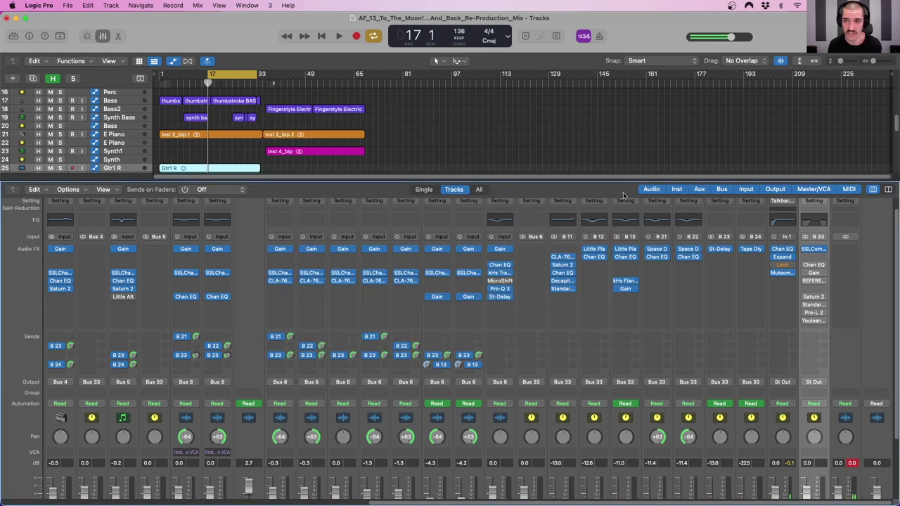
# Step: Open the Gain plug-in on the MIX BUS and switch its Mono option off and back on
pyautogui.click(816, 274)
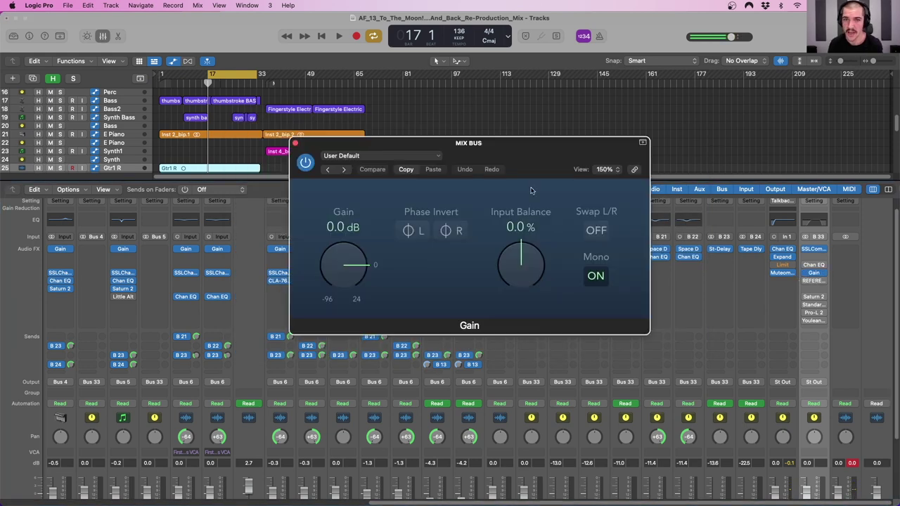
pyautogui.moveTo(531, 190); pyautogui.dragTo(513, 196)
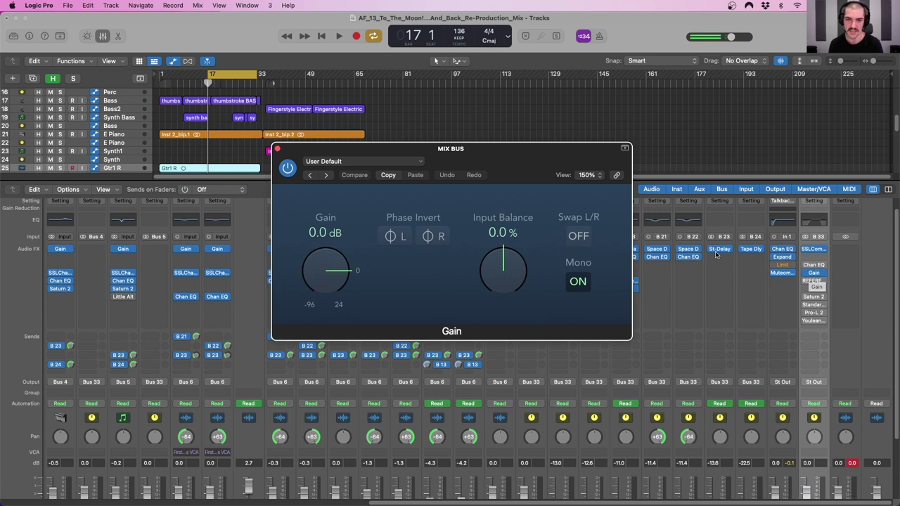
pyautogui.moveTo(484, 160); pyautogui.dragTo(475, 141)
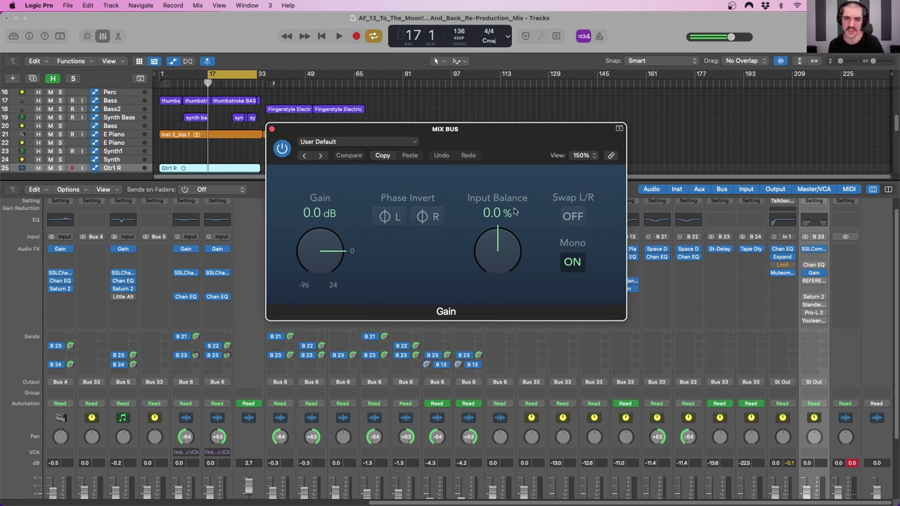
pyautogui.click(572, 265)
pyautogui.click(572, 265)
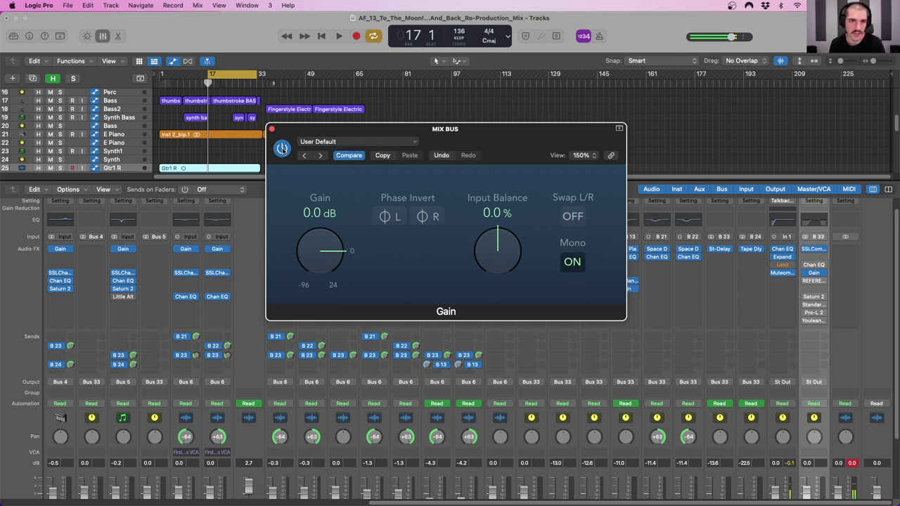
# Step: Toggle the MIX BUS Gain plug-in on and off, leave it bypassed, and close its window
pyautogui.click(282, 149)
pyautogui.doubleClick(282, 149)
pyautogui.click(282, 148)
pyautogui.click(282, 149)
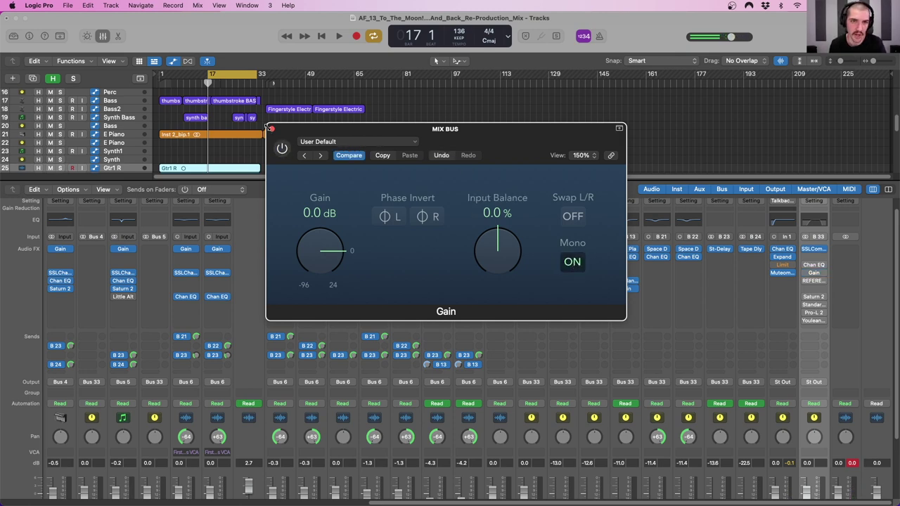
pyautogui.click(270, 128)
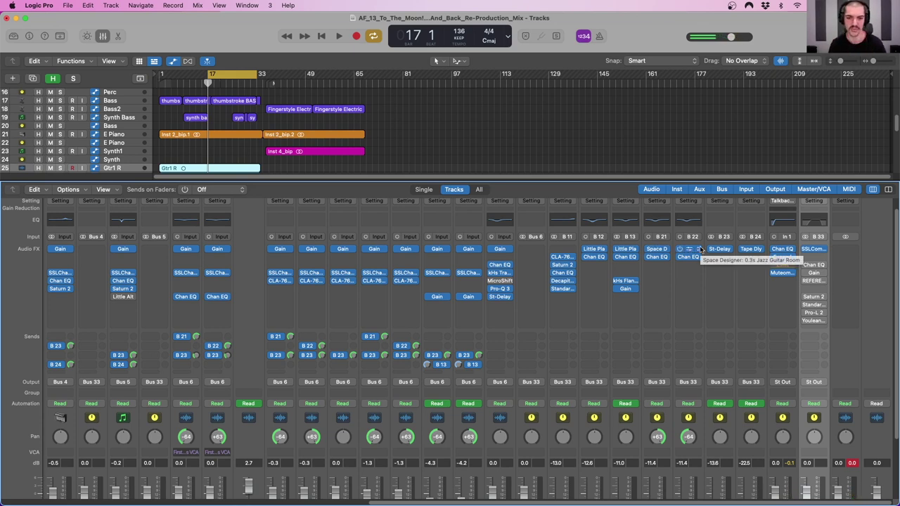
# Step: Look through the sends and bus outputs of the channels, and examine the REFERENCE plug-in slot on the MIX BUS
pyautogui.hscroll(-3, 362, 426)
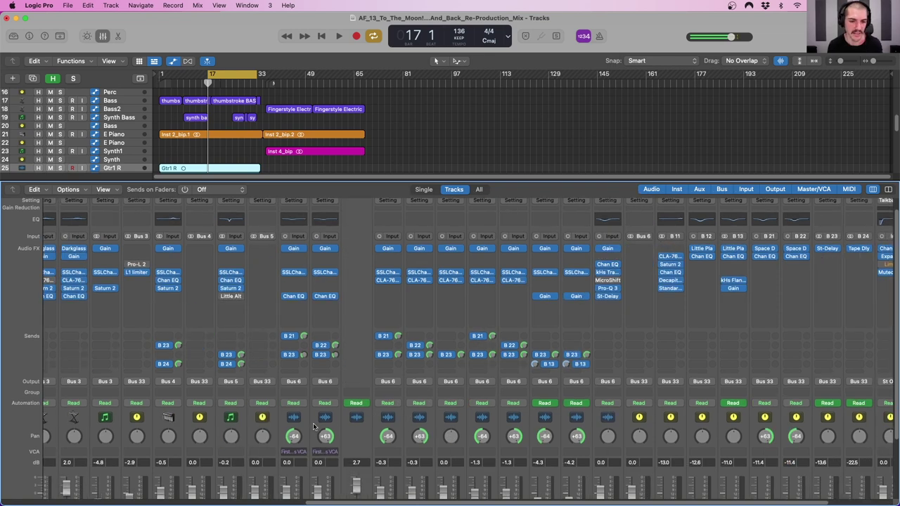
pyautogui.scroll(-2, 313, 426)
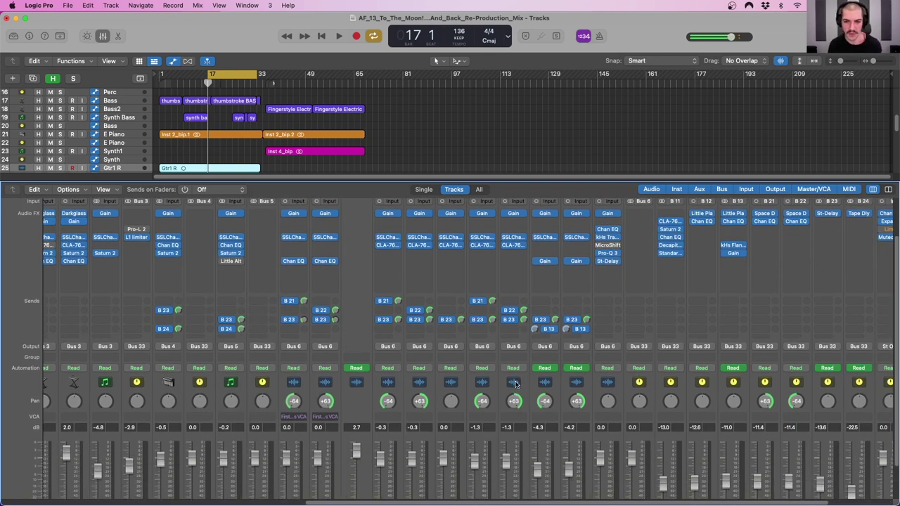
pyautogui.hscroll(3, 320, 386)
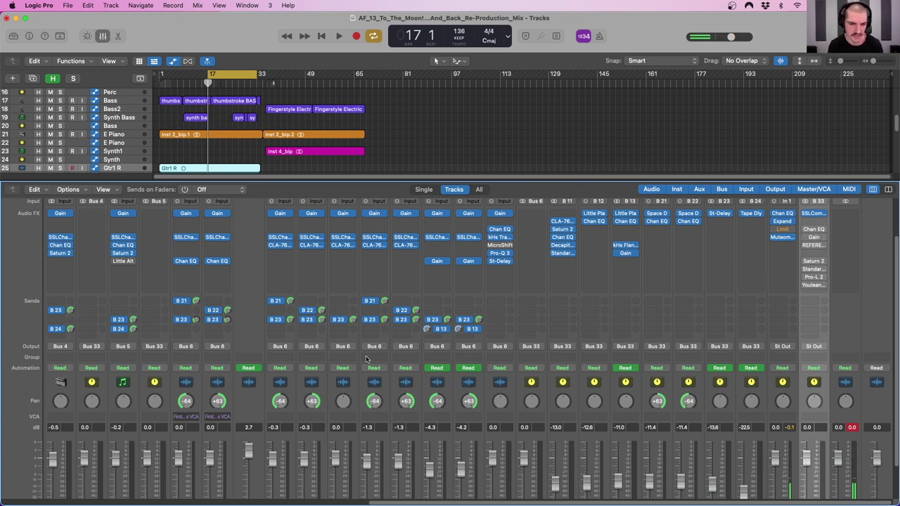
pyautogui.hscroll(-10, 367, 357)
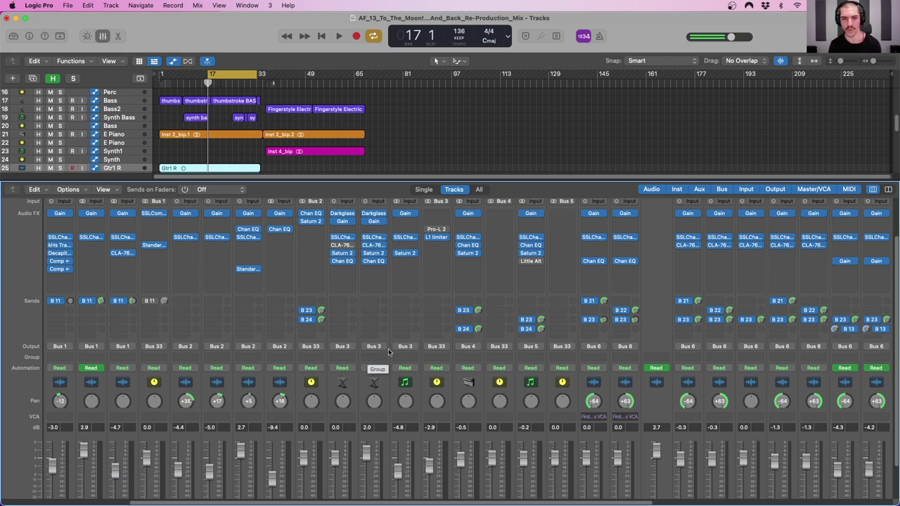
pyautogui.hscroll(10, 388, 349)
pyautogui.scroll(-2, 388, 349)
pyautogui.click(800, 222)
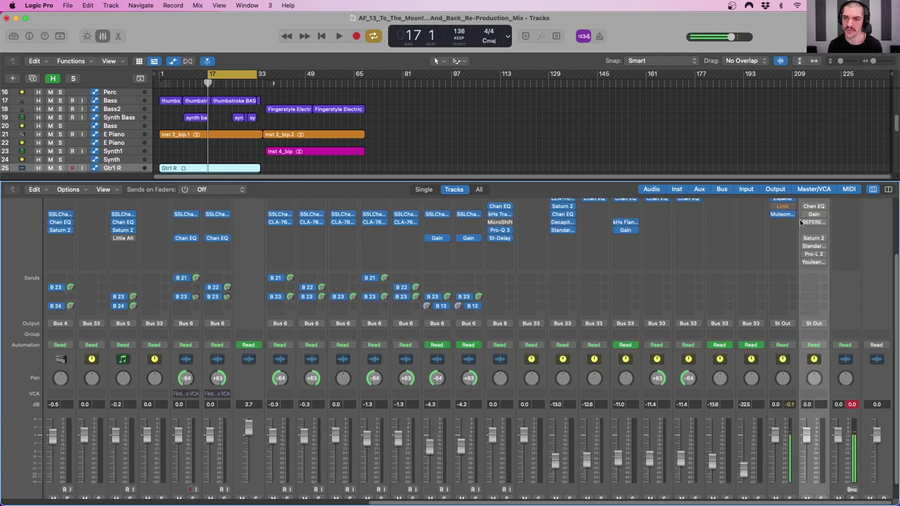
pyautogui.scroll(2, 802, 225)
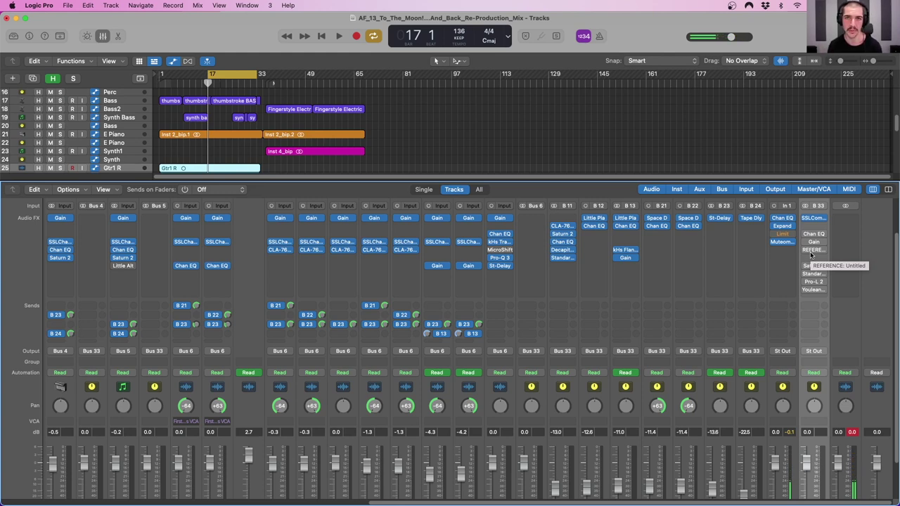
# Step: Look through the arrangement's drum, guitar, keyboard and bass regions to compare the song's sections before and after bar 33
pyautogui.moveTo(306, 78); pyautogui.dragTo(355, 80)
pyautogui.moveTo(210, 80); pyautogui.dragTo(262, 80)
pyautogui.scroll(5, 243, 129)
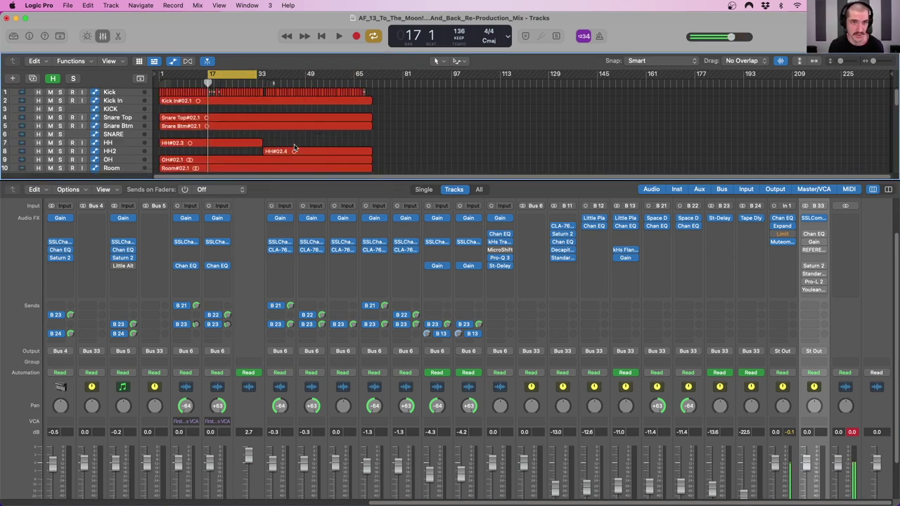
pyautogui.scroll(-10, 278, 134)
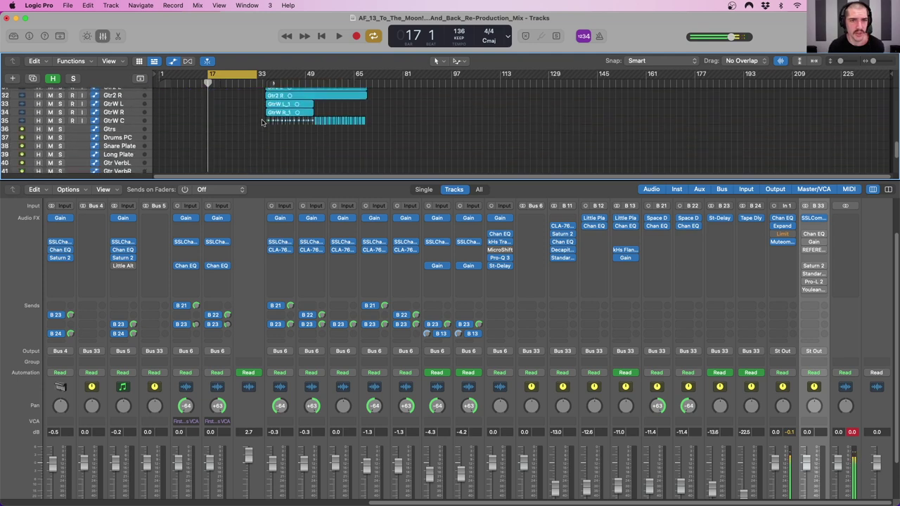
pyautogui.scroll(6, 274, 147)
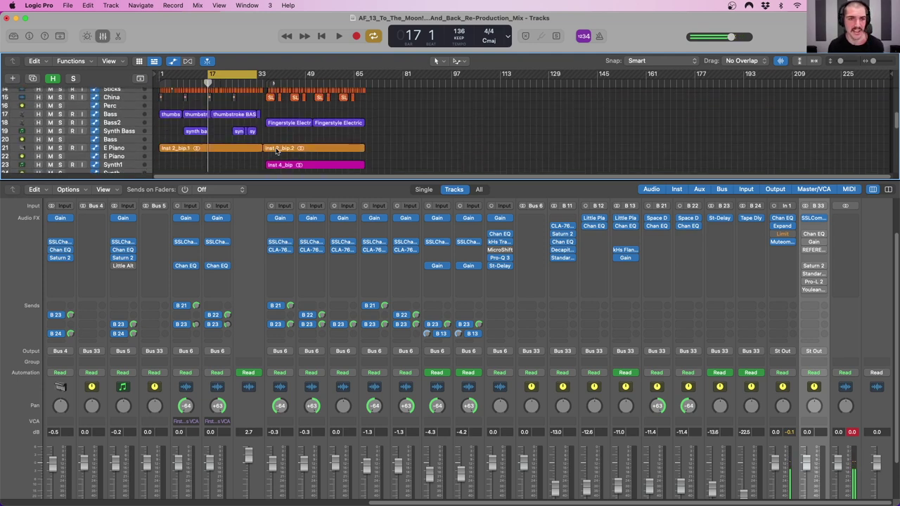
pyautogui.scroll(2, 276, 150)
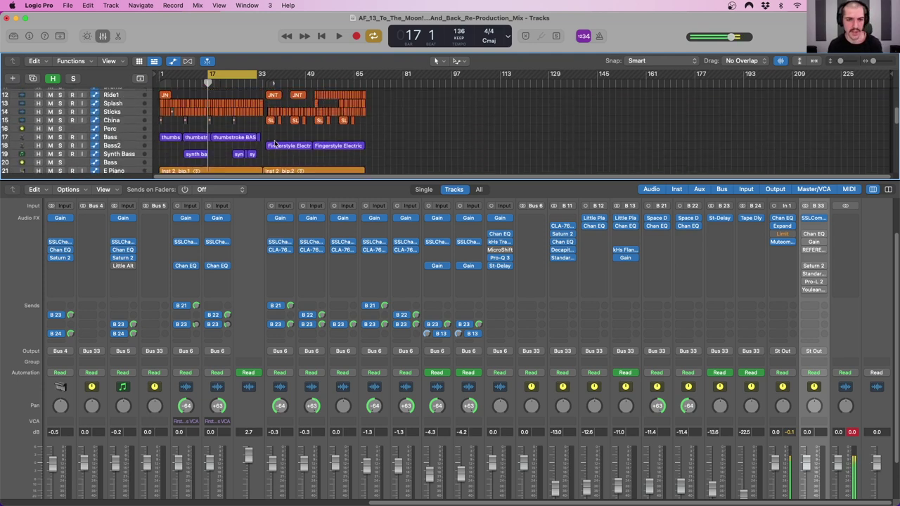
# Step: Open the SSLChannel plug-in on the Kick channel, place its window over the mixer, and bring the drum tracks into view
pyautogui.hscroll(-3, 220, 236)
pyautogui.hscroll(-10, 220, 236)
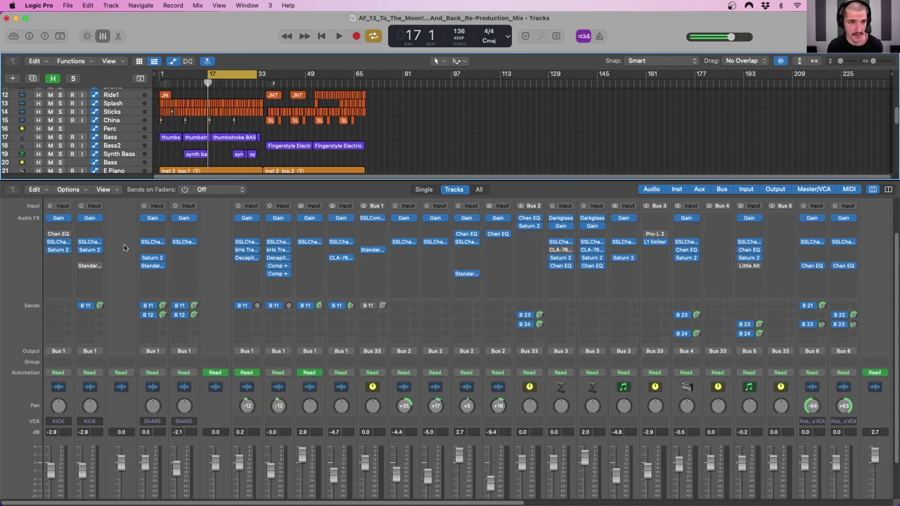
pyautogui.click(56, 242)
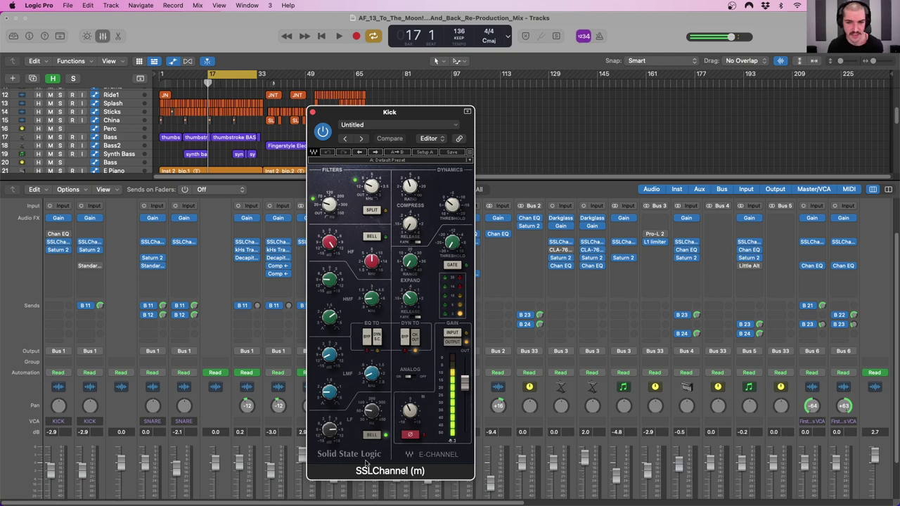
pyautogui.moveTo(368, 112); pyautogui.dragTo(412, 95)
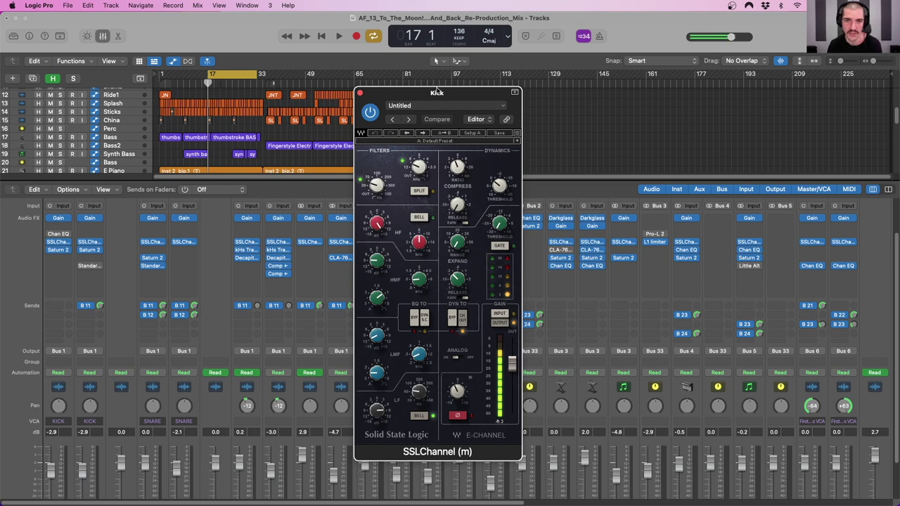
pyautogui.moveTo(436, 92); pyautogui.dragTo(450, 79)
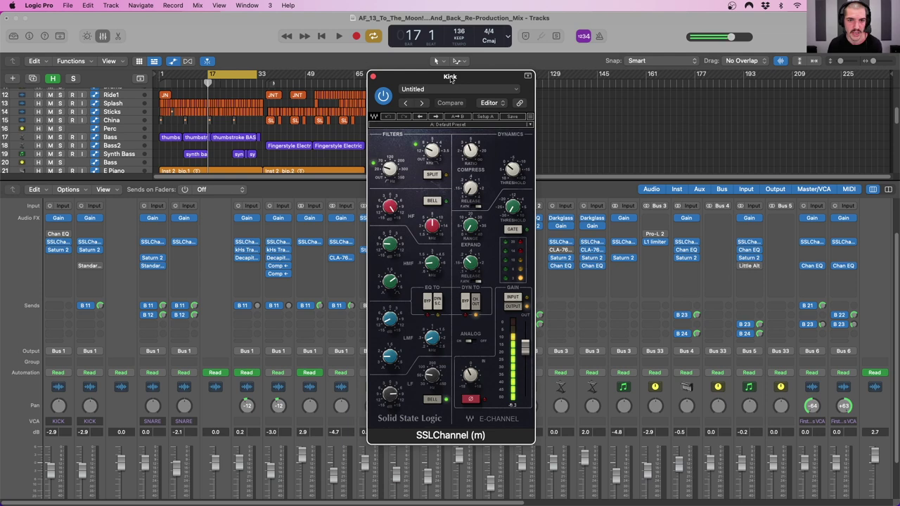
pyautogui.moveTo(427, 78); pyautogui.dragTo(405, 83)
pyautogui.scroll(5, 147, 117)
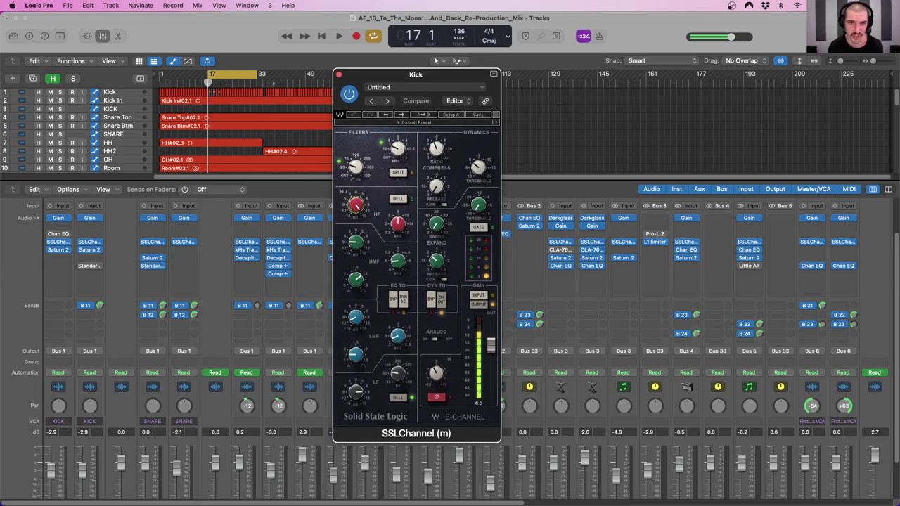
# Step: Examine the high-mid, low-mid and low-frequency EQ settings in the Kick's SSLChannel, and shift its window slightly over the mixer
pyautogui.scroll(1, 355, 204)
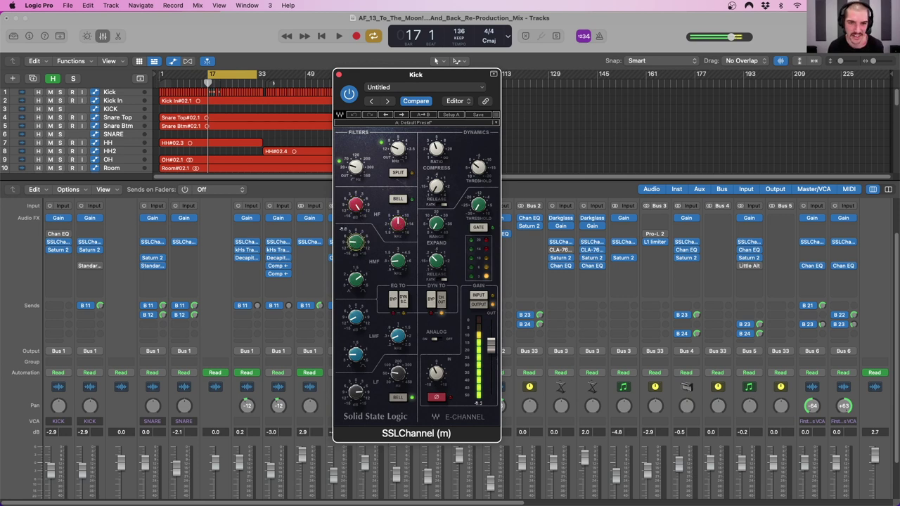
pyautogui.moveTo(403, 271); pyautogui.dragTo(403, 267)
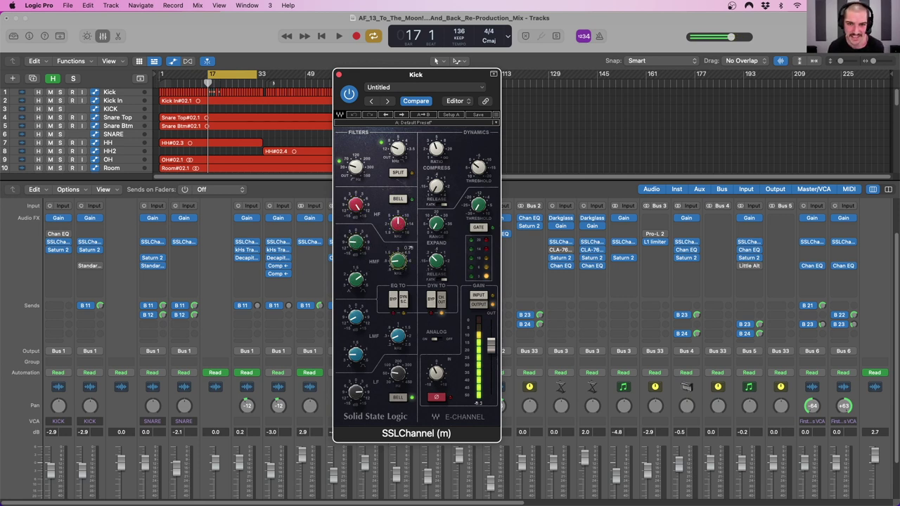
pyautogui.moveTo(356, 317); pyautogui.dragTo(355, 315)
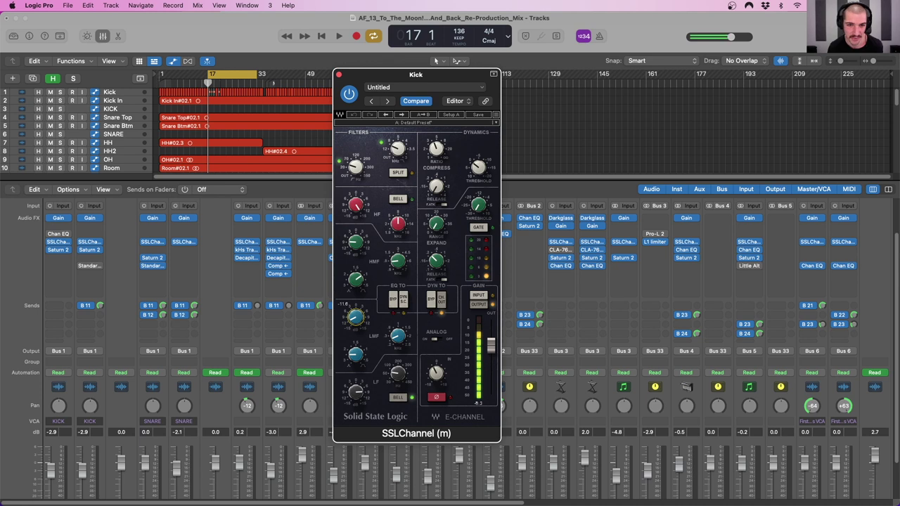
pyautogui.moveTo(398, 336); pyautogui.dragTo(398, 334)
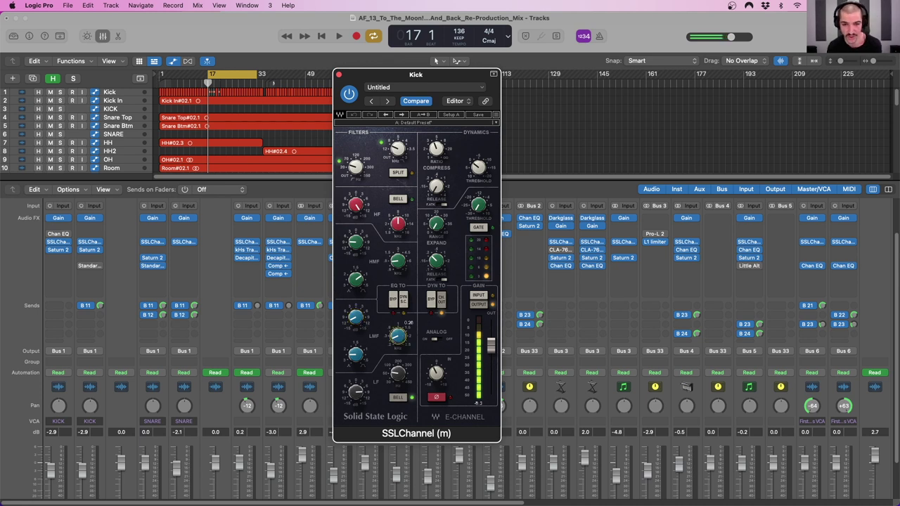
pyautogui.moveTo(356, 392); pyautogui.dragTo(356, 390)
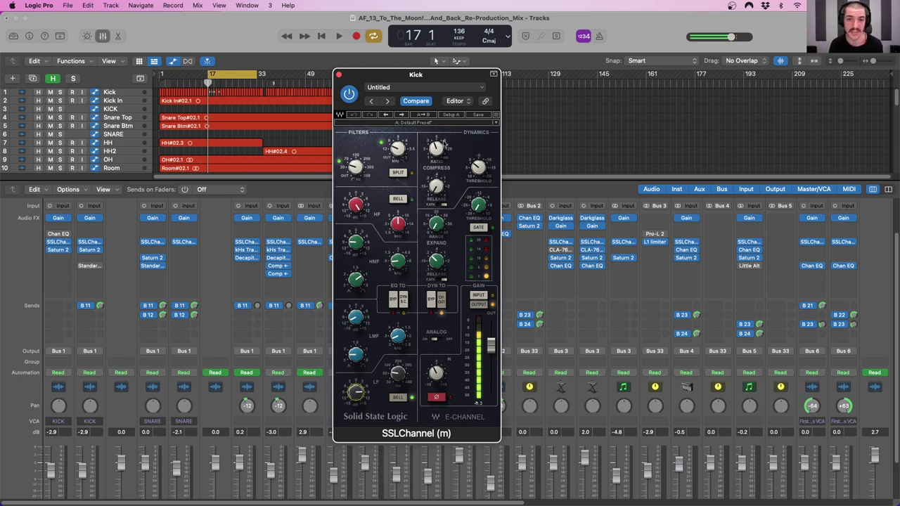
pyautogui.moveTo(350, 78); pyautogui.dragTo(362, 77)
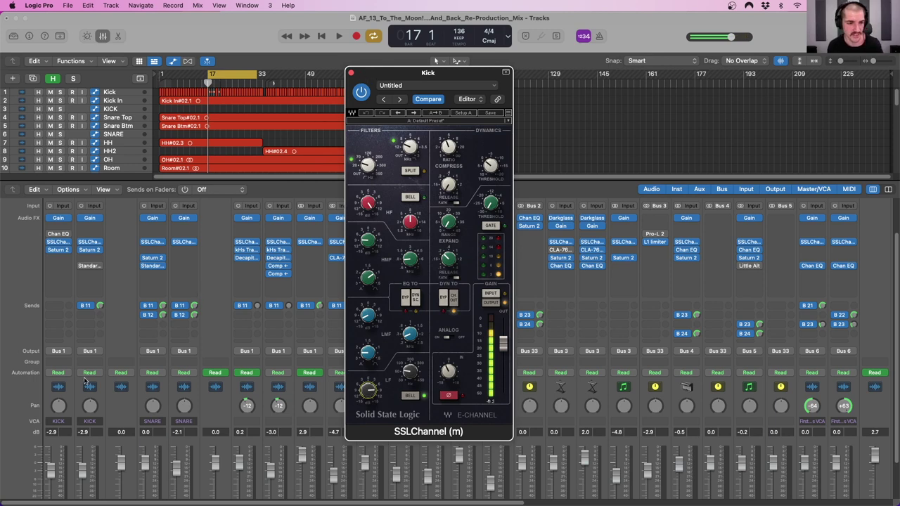
# Step: Close the Kick's SSLChannel window, select the Kick In channel, and bring its plug-in slots into view
pyautogui.scroll(-2, 85, 380)
pyautogui.click(71, 355)
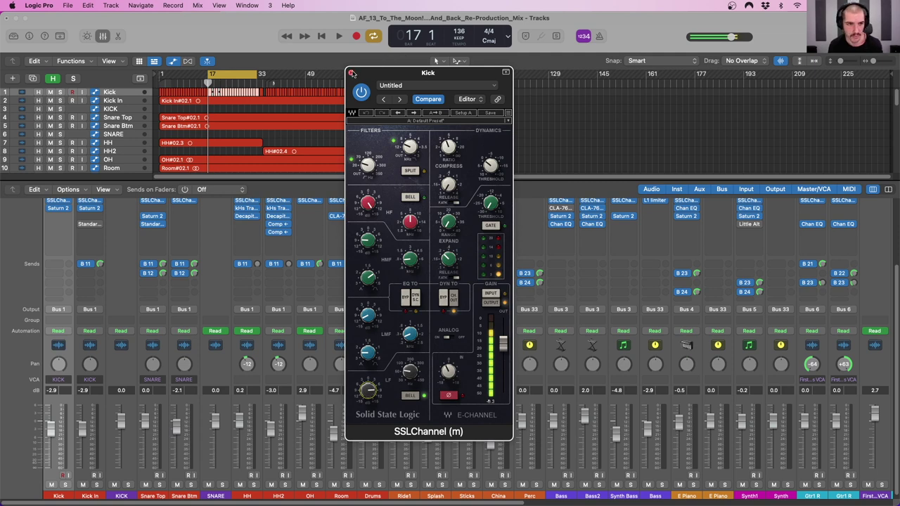
pyautogui.click(352, 73)
pyautogui.click(96, 357)
pyautogui.scroll(4, 97, 357)
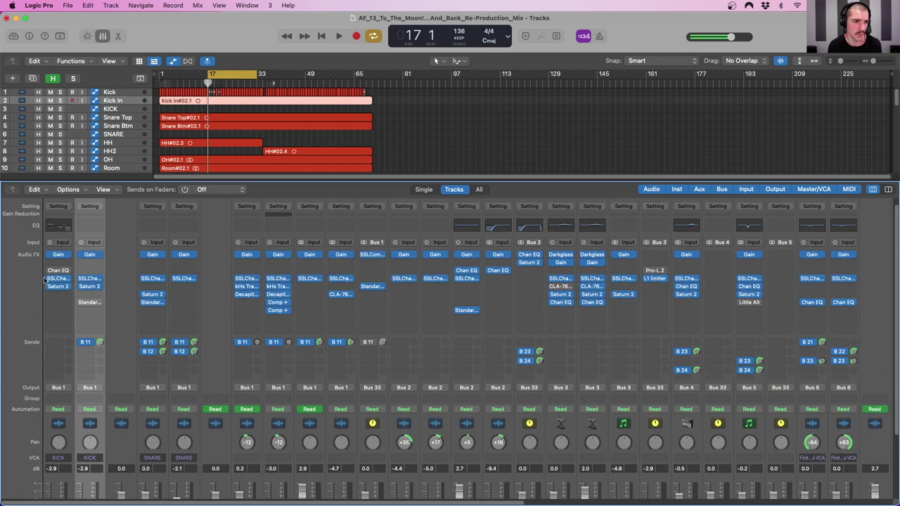
# Step: Open the SSLChannel plug-in on the Kick In channel and place its window clear of the drum channels' plug-in slots
pyautogui.click(90, 279)
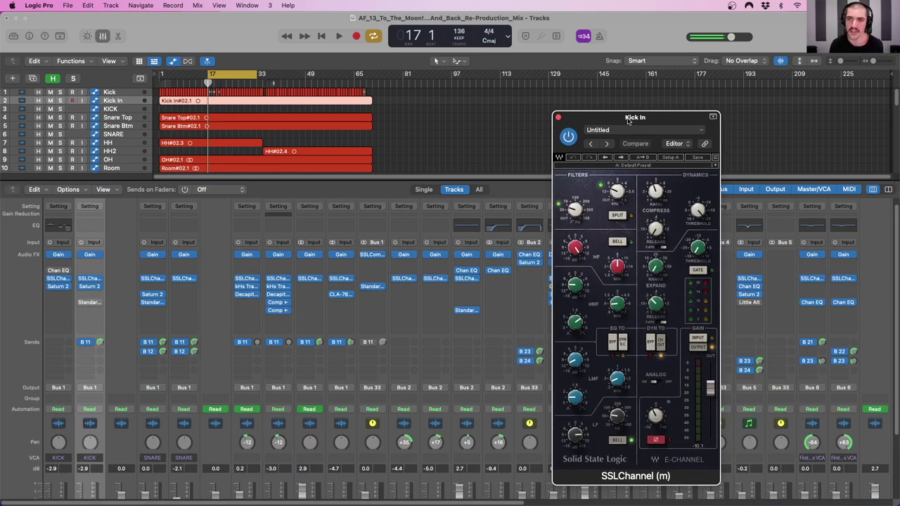
pyautogui.moveTo(630, 122); pyautogui.dragTo(608, 114)
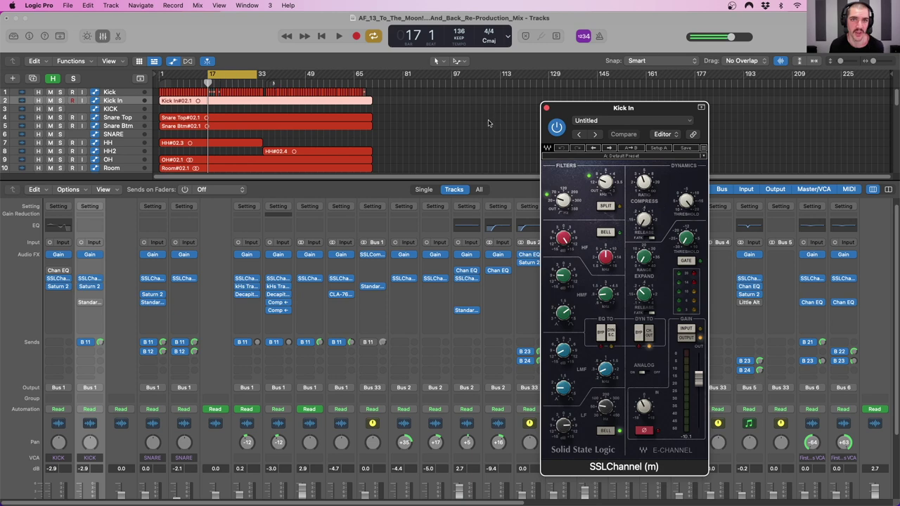
pyautogui.moveTo(573, 110); pyautogui.dragTo(571, 106)
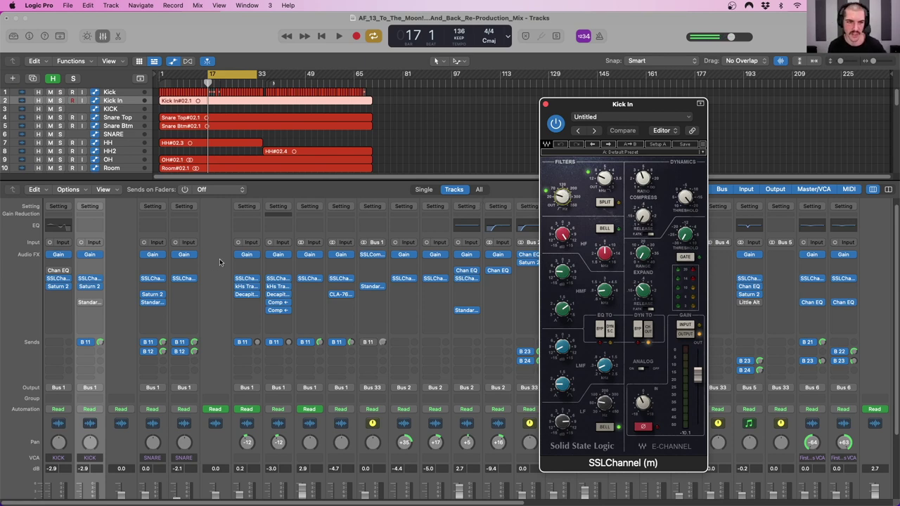
# Step: Open the Snare Top's SSLChannel beside the Kick In's window and check its high-pass filter setting
pyautogui.click(151, 278)
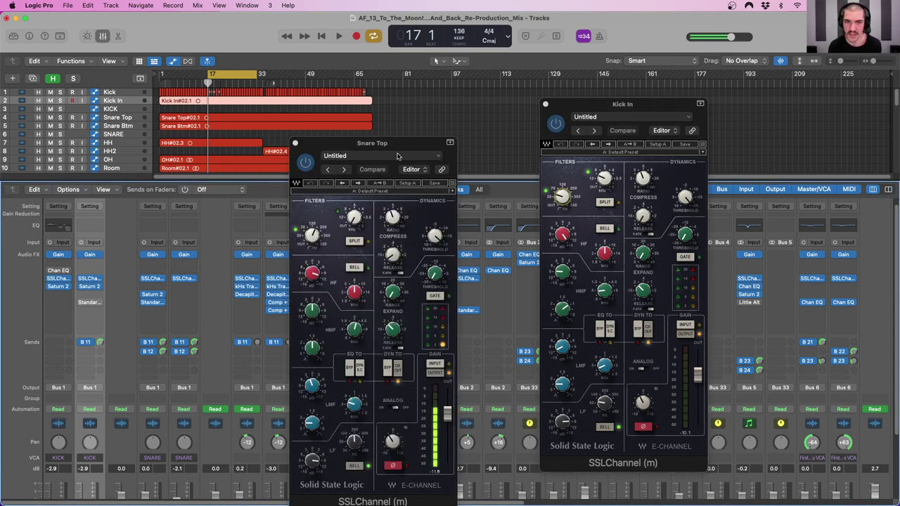
pyautogui.moveTo(375, 153); pyautogui.dragTo(443, 114)
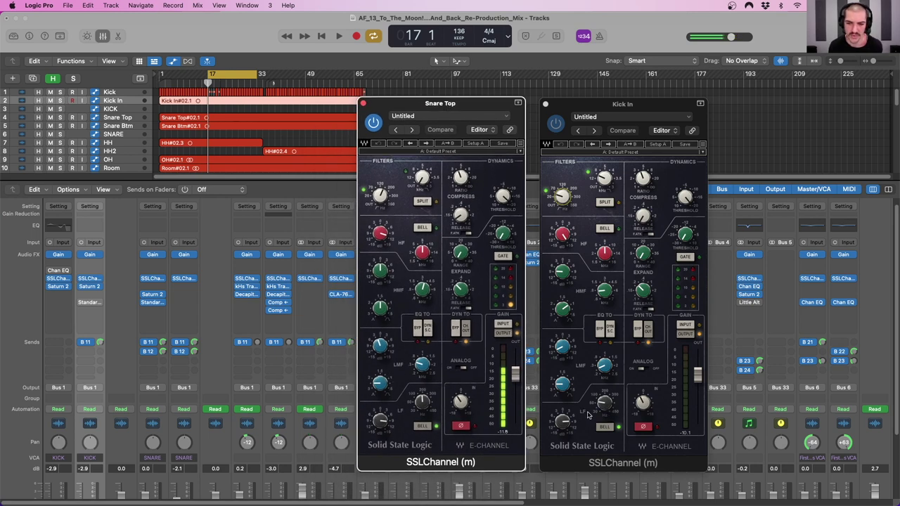
pyautogui.moveTo(379, 197); pyautogui.dragTo(385, 202)
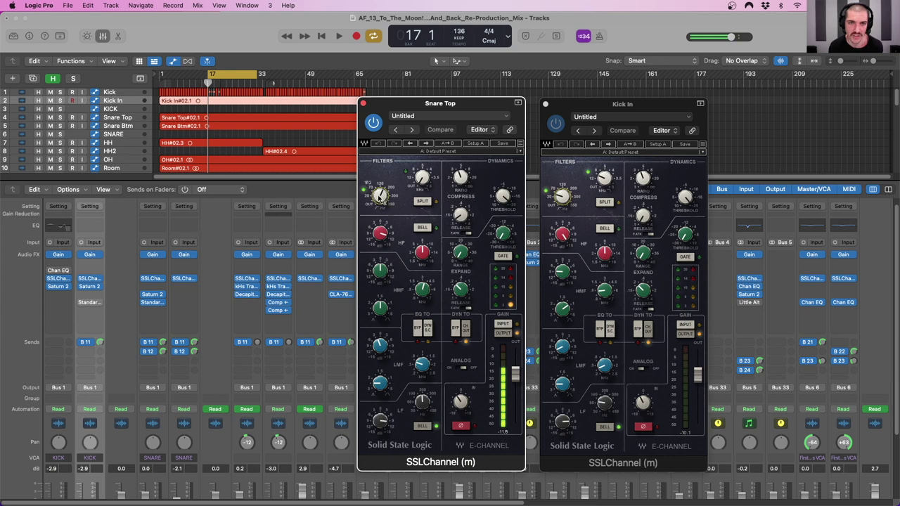
# Step: Examine the low-pass filter and high-frequency gain settings in the Kick In's SSLChannel
pyautogui.click(604, 179)
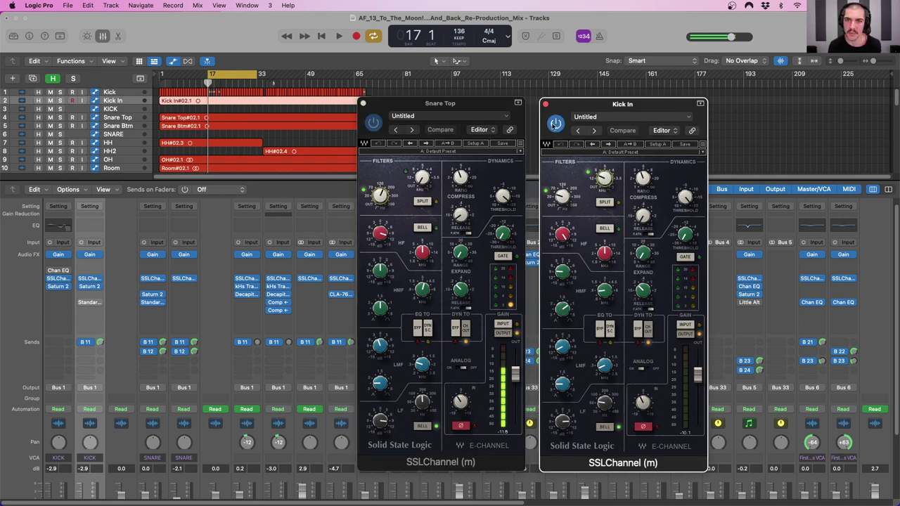
pyautogui.click(563, 235)
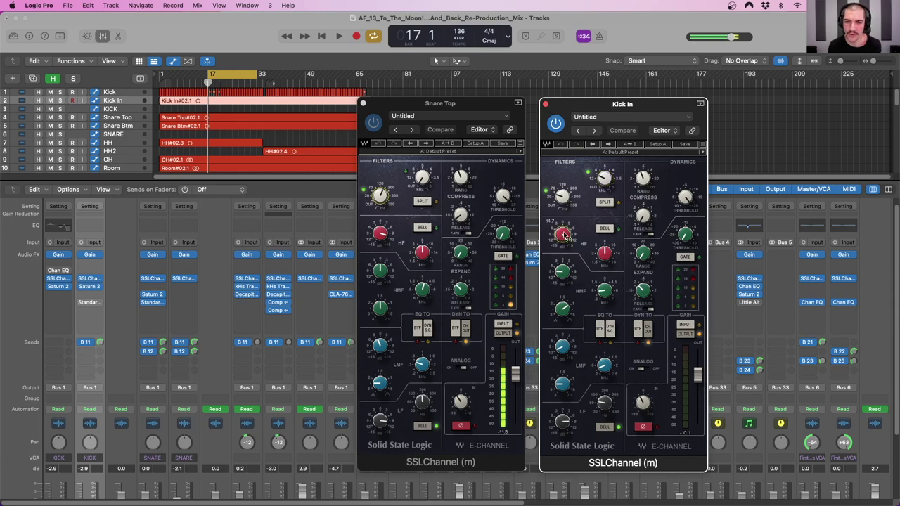
# Step: Inspect the filter and high-frequency gain settings of the Kick In SSLChannel and close both open SSLChannel windows
pyautogui.click(604, 179)
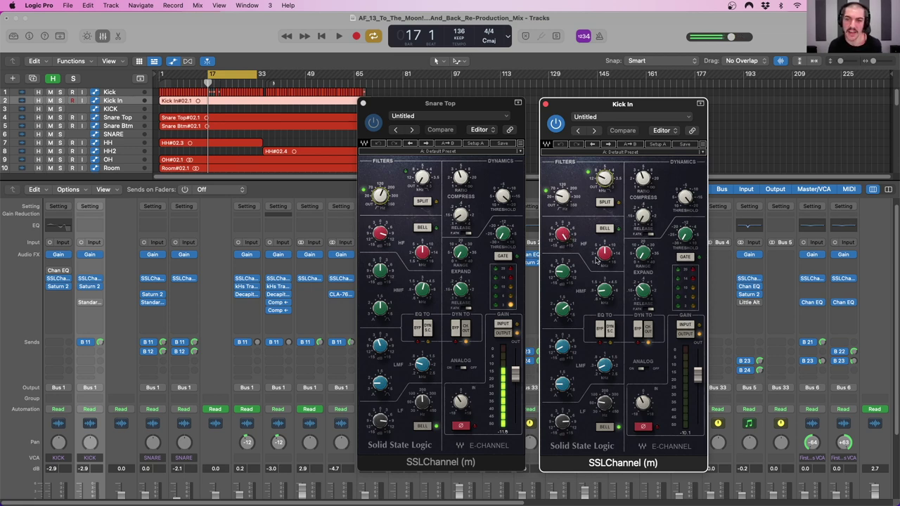
pyautogui.click(563, 236)
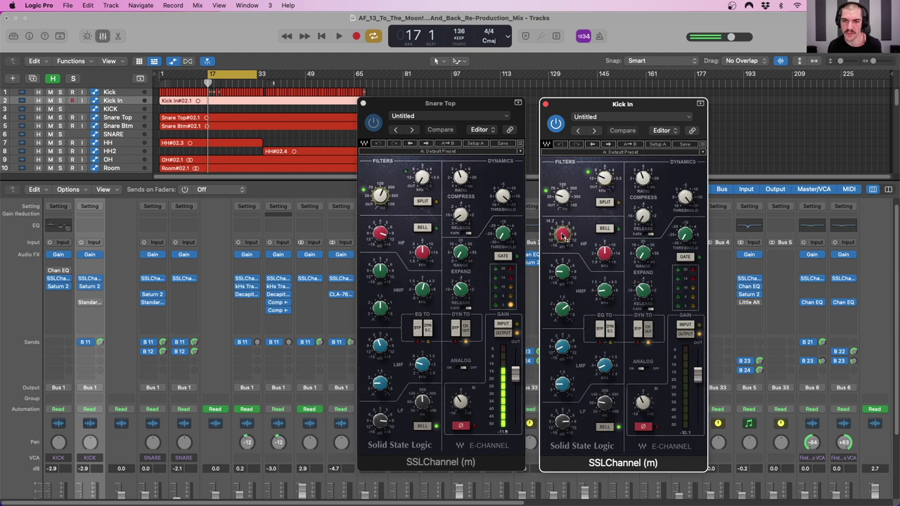
pyautogui.click(543, 104)
pyautogui.click(363, 104)
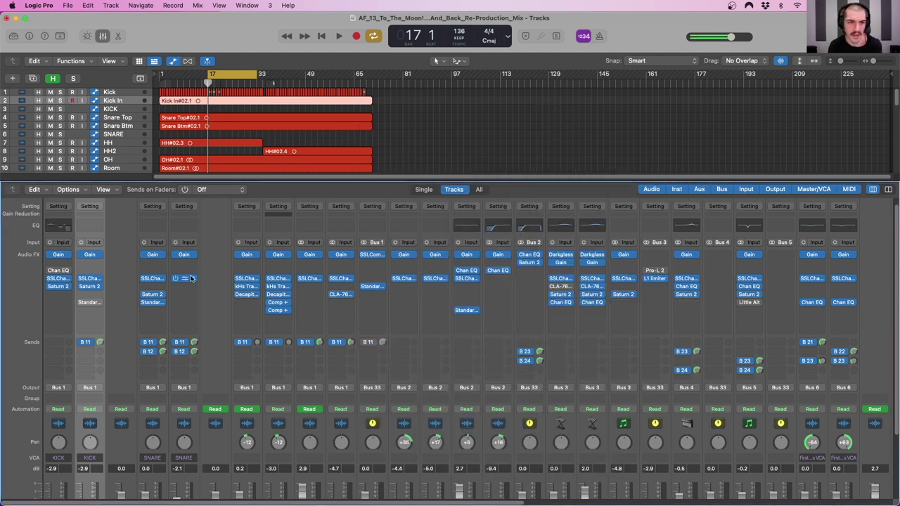
# Step: Open the HH track's SSLChannel, examine its filter and EQ settings, and close it
pyautogui.click(248, 279)
pyautogui.moveTo(368, 140); pyautogui.dragTo(490, 100)
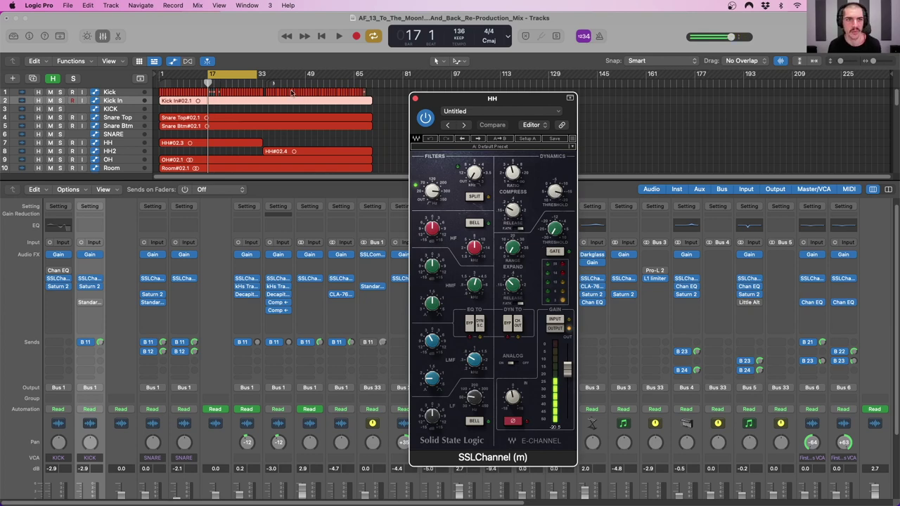
pyautogui.click(414, 98)
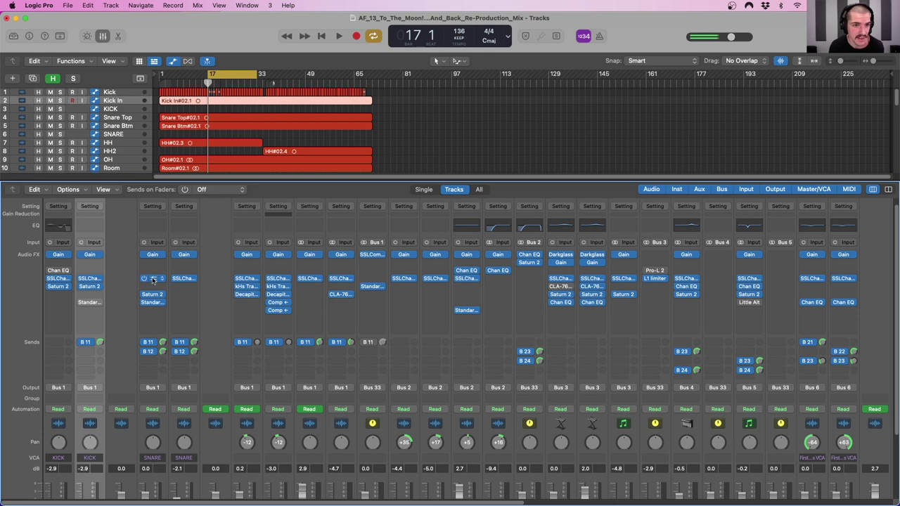
# Step: Examine the Snare Top track's SSLChannel during playback, stop playback and close the plug-in window
pyautogui.click(151, 279)
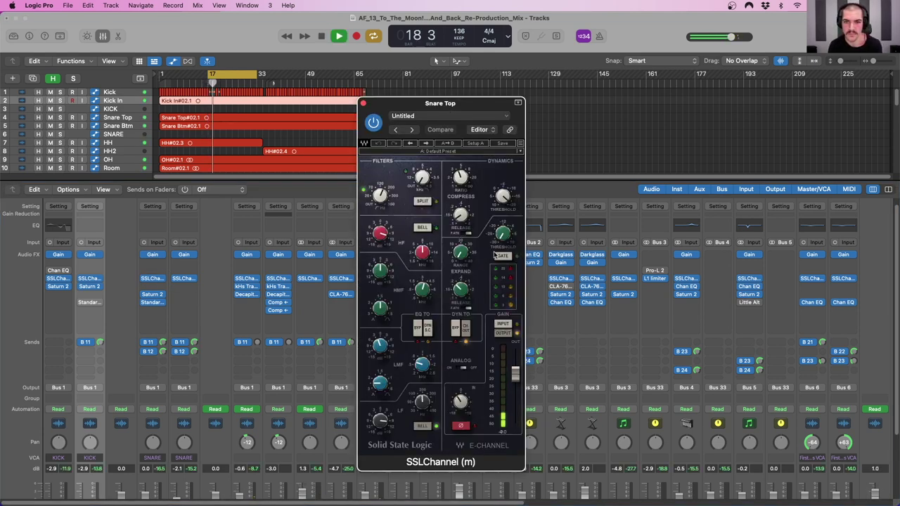
pyautogui.press('space')
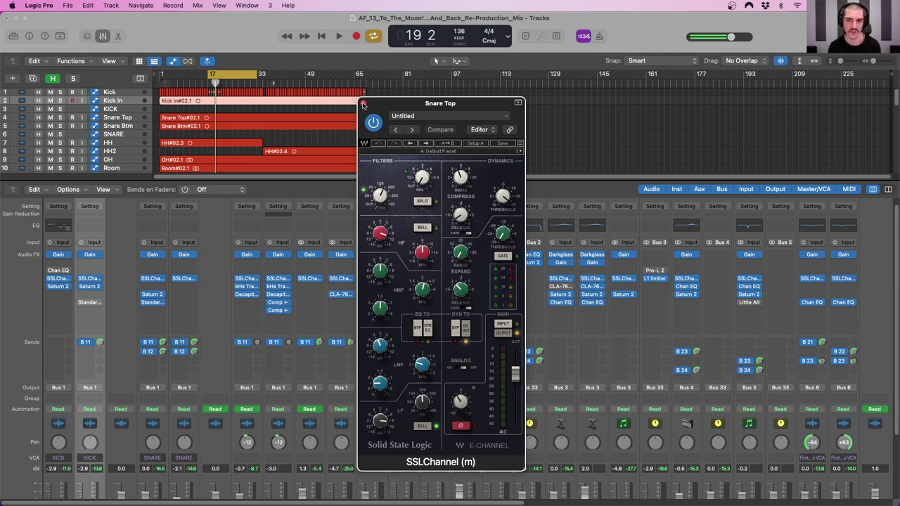
pyautogui.click(363, 103)
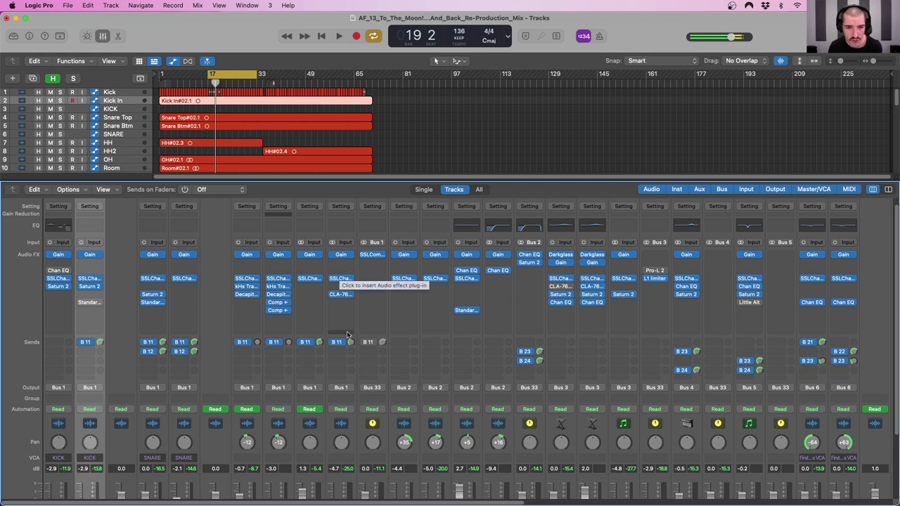
# Step: Select the Room channel and open its SSLChannel with the window moved clear of the channel's inserts
pyautogui.click(344, 464)
pyautogui.scroll(-3, 347, 478)
pyautogui.scroll(5, 344, 422)
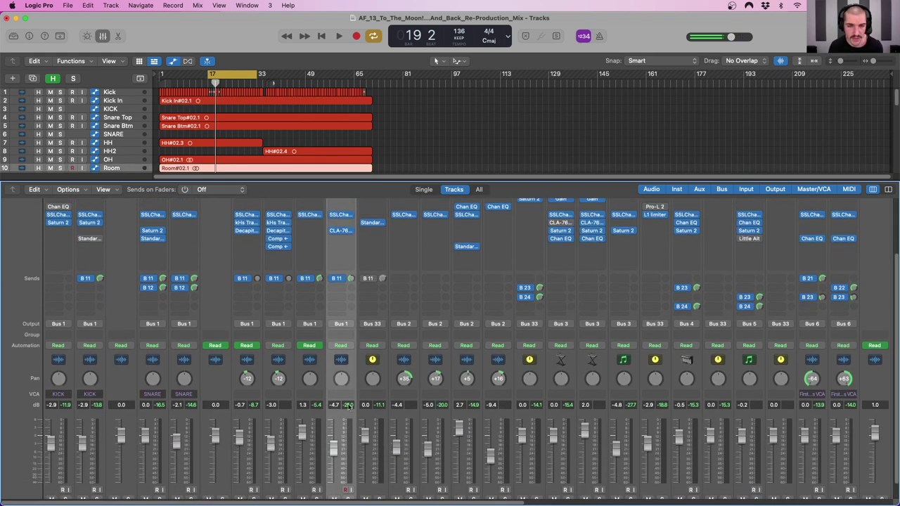
pyautogui.click(341, 286)
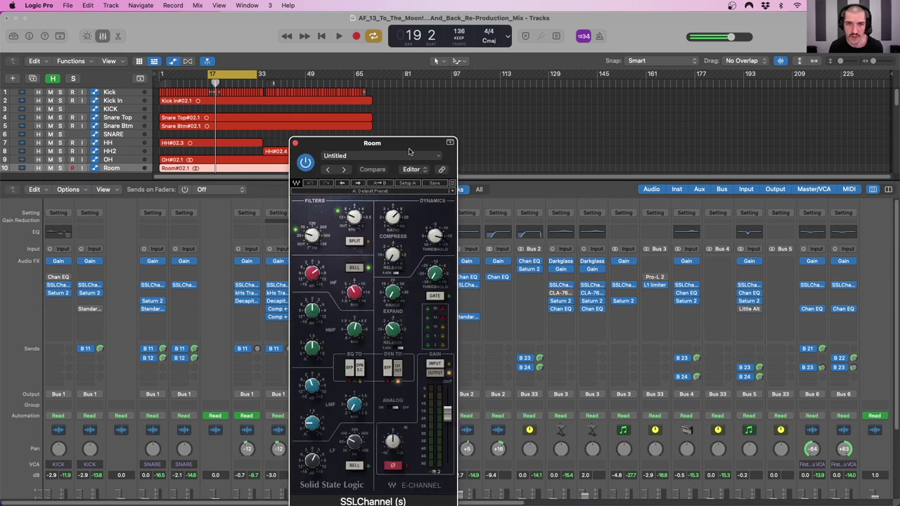
pyautogui.moveTo(412, 144); pyautogui.dragTo(589, 82)
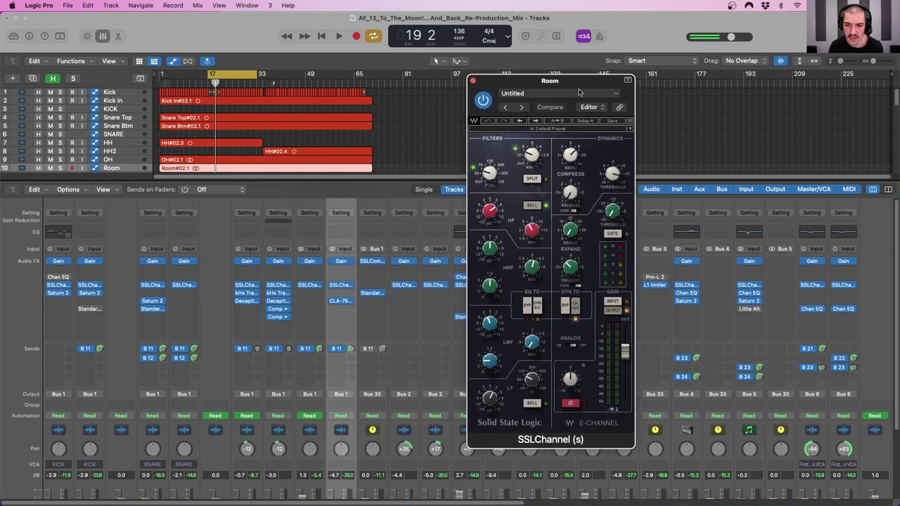
# Step: Open the Room channel's CLA-76 compressor and place it clear of the Room channel strip
pyautogui.click(340, 301)
pyautogui.moveTo(528, 148); pyautogui.dragTo(622, 145)
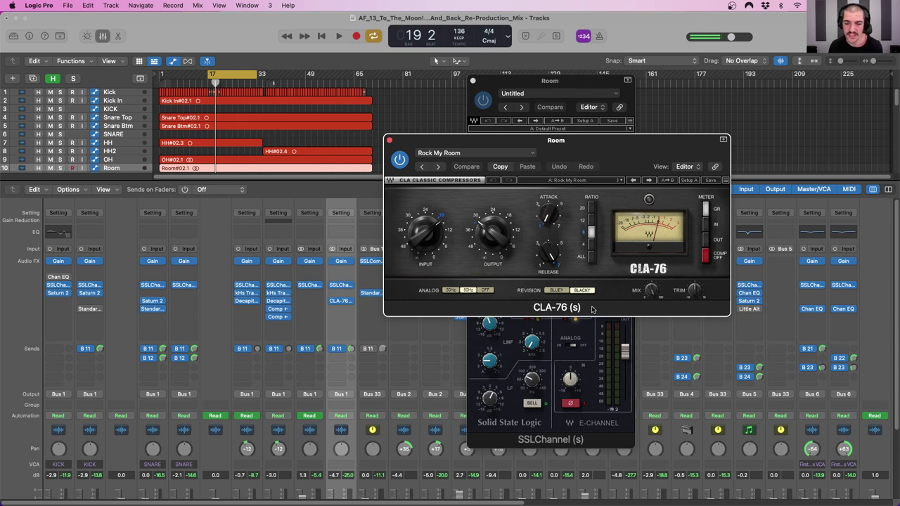
pyautogui.moveTo(560, 145); pyautogui.dragTo(569, 143)
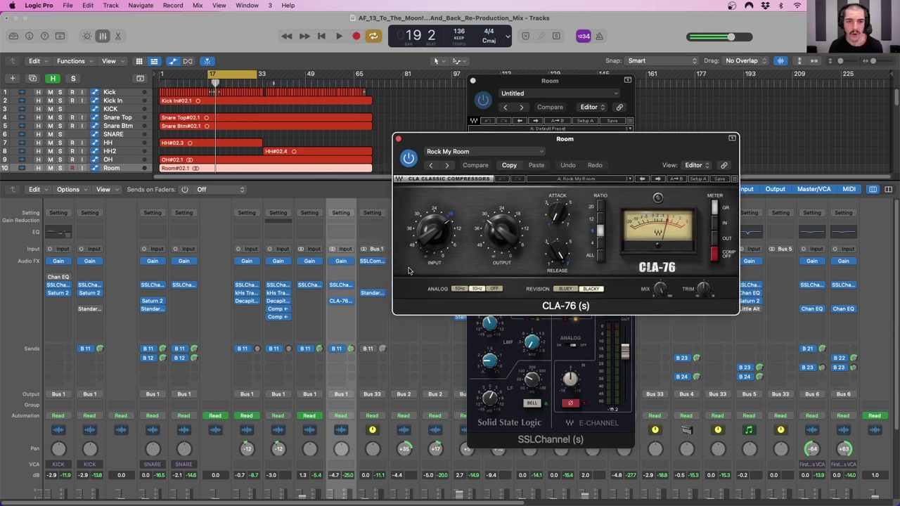
# Step: Play the cycled section, solo the Room track to hear its compression, stop playback and remove the solo
pyautogui.scroll(-5, 344, 305)
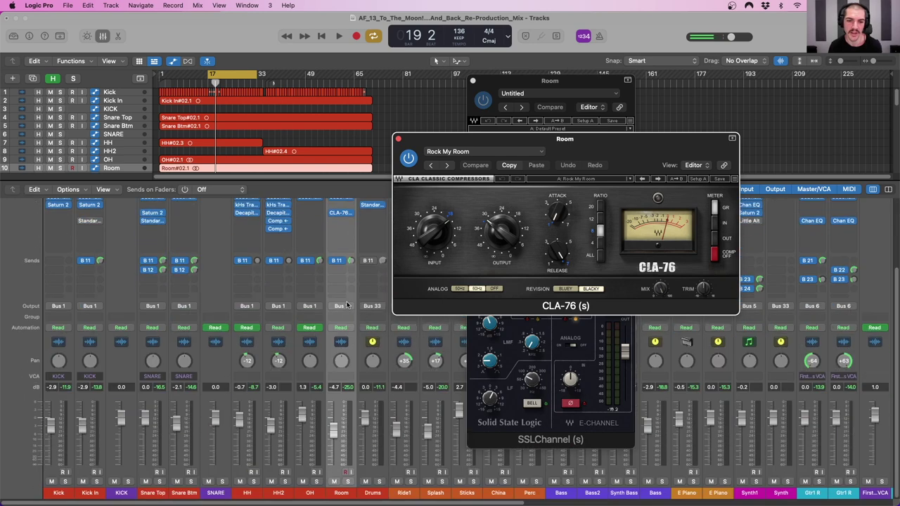
pyautogui.press('space')
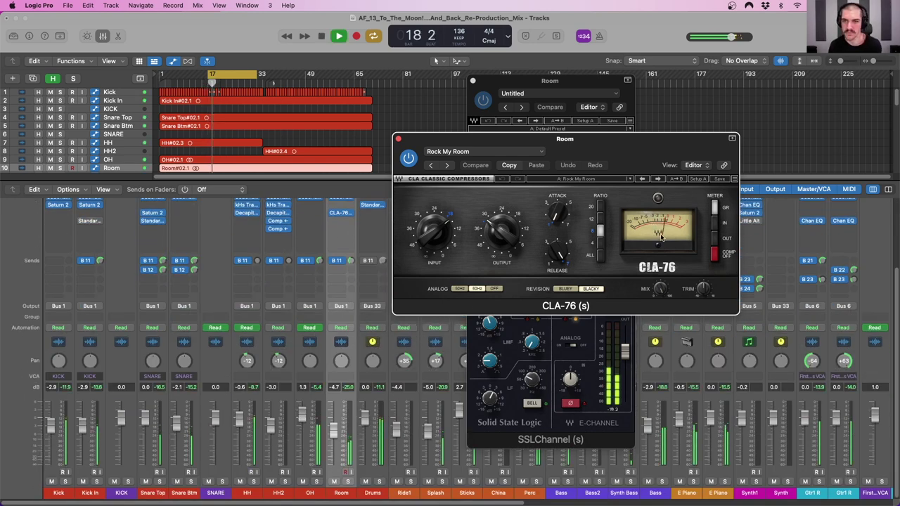
pyautogui.click(347, 482)
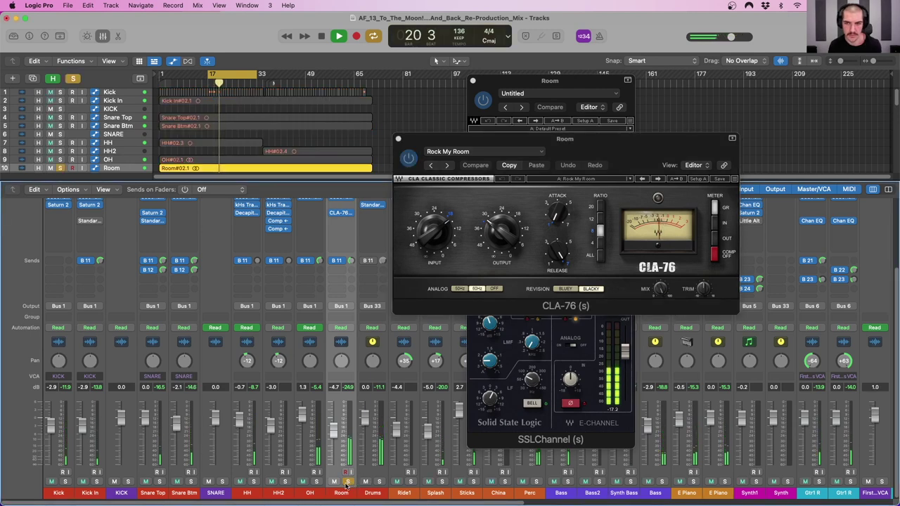
pyautogui.press('space')
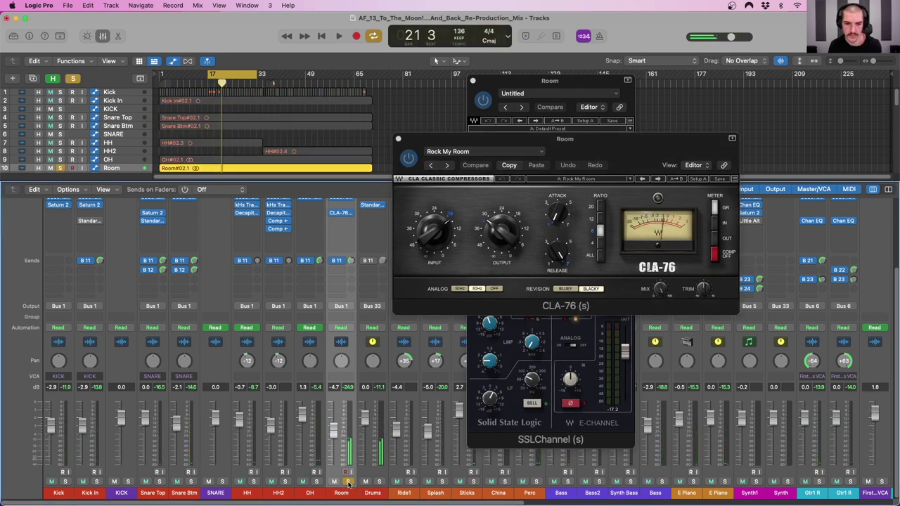
pyautogui.click(347, 481)
# Step: Close the Room channel's CLA-76 and SSLChannel windows
pyautogui.click(486, 140)
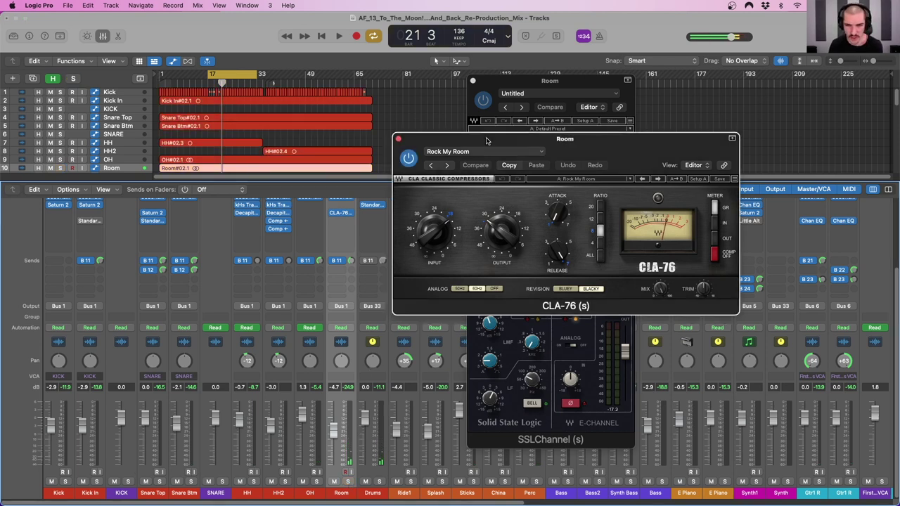
pyautogui.moveTo(487, 140); pyautogui.dragTo(466, 116)
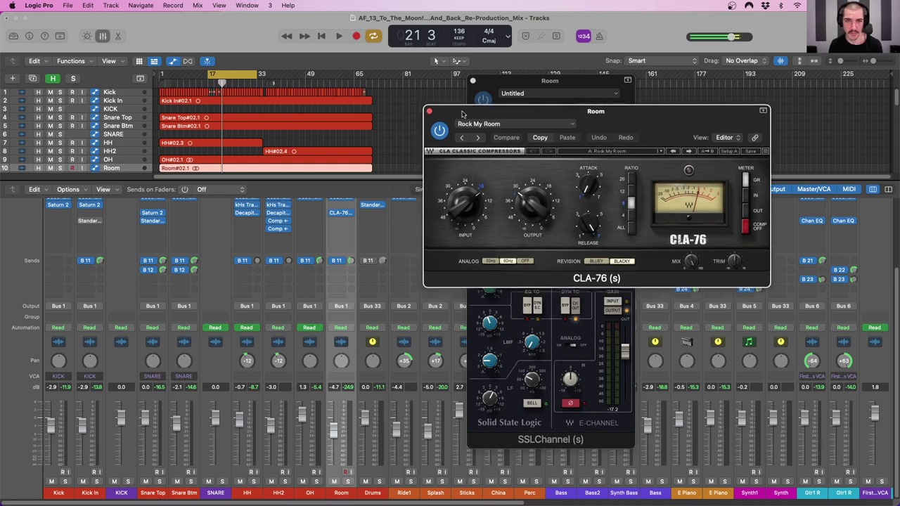
pyautogui.click(427, 112)
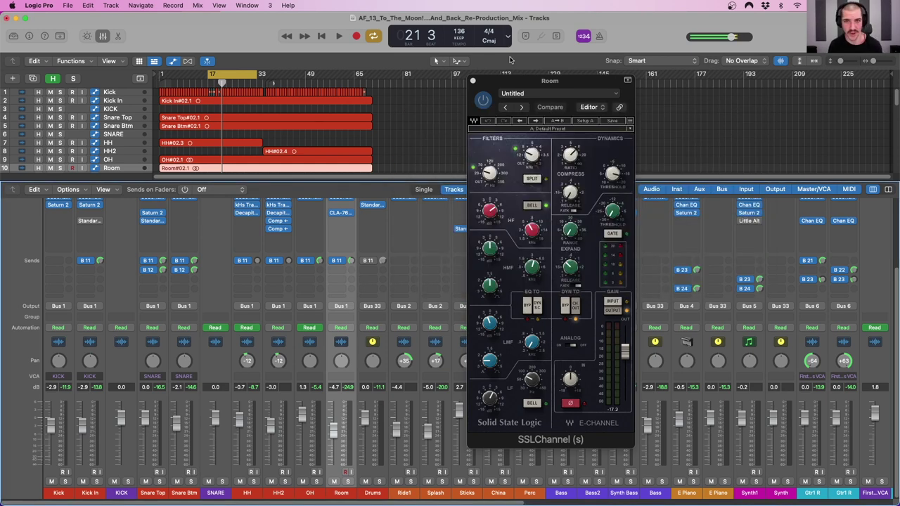
pyautogui.click(473, 81)
# Step: Open the China track's Channel EQ, examine its low-cut curve, and close it
pyautogui.scroll(5, 352, 326)
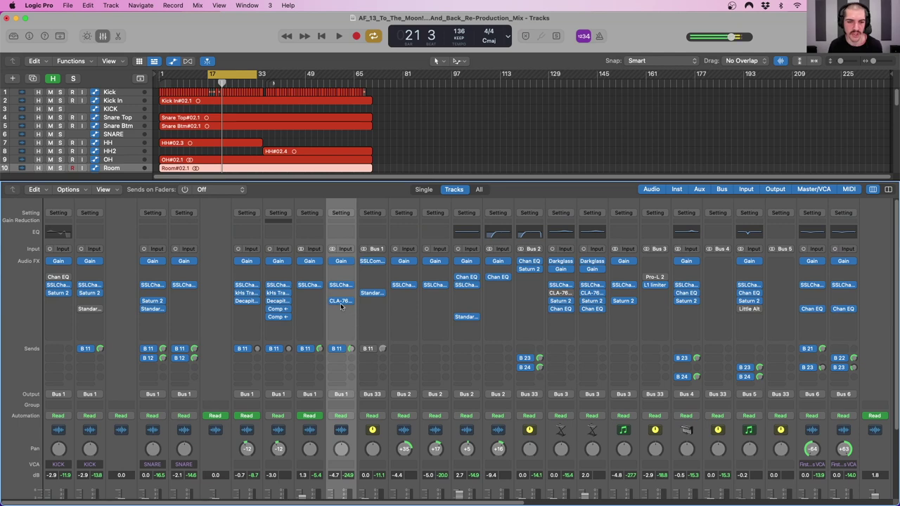
pyautogui.hscroll(5, 344, 302)
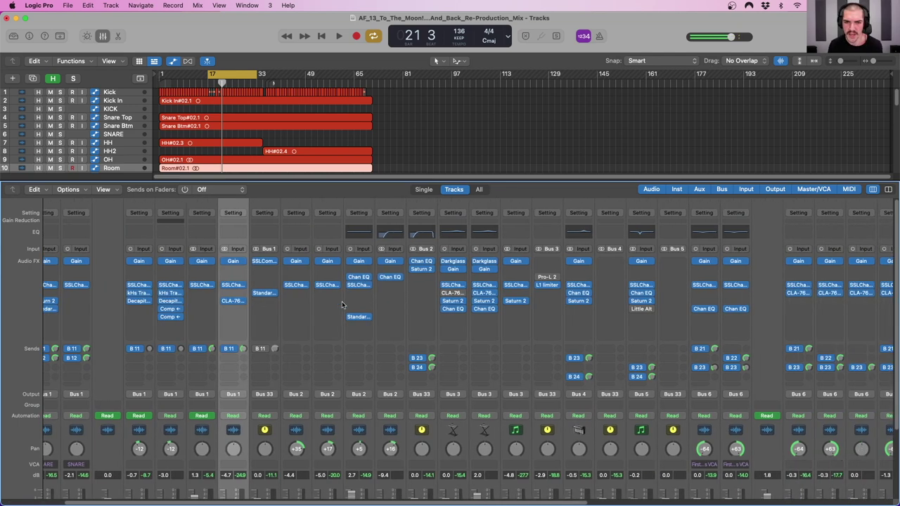
pyautogui.hscroll(2, 342, 300)
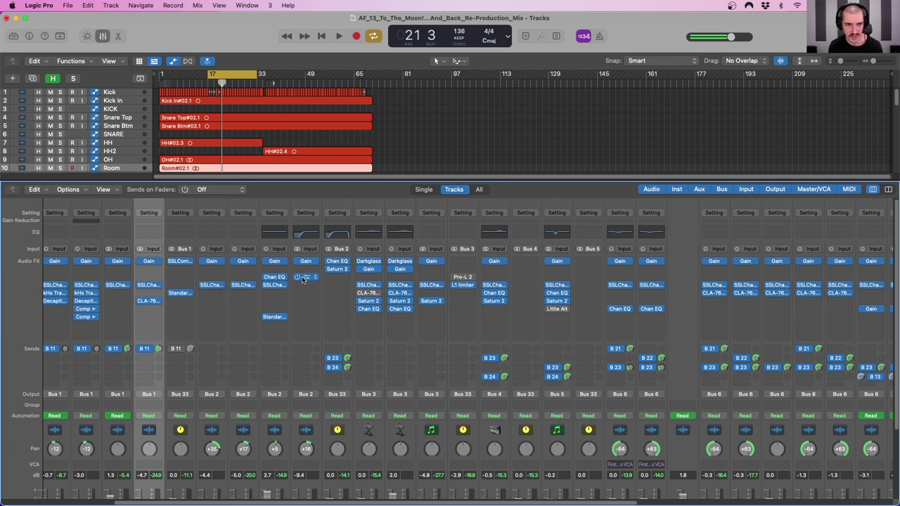
pyautogui.click(307, 279)
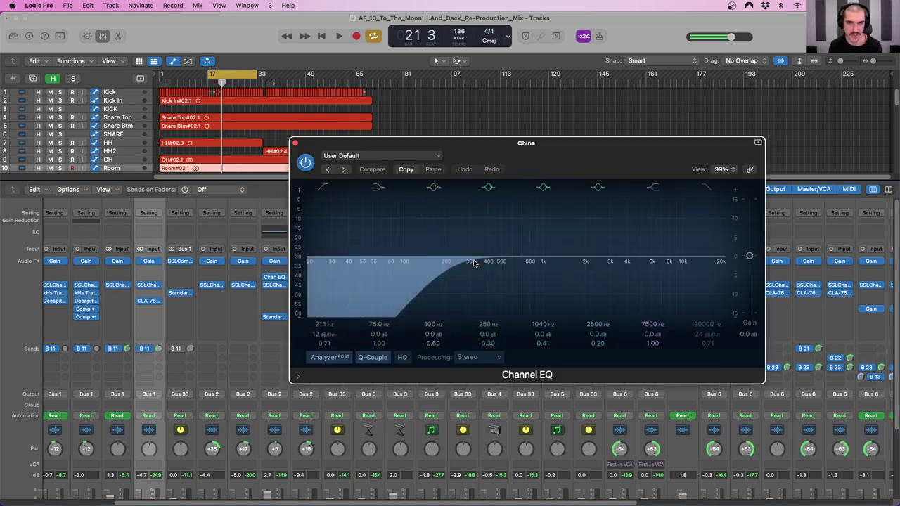
pyautogui.moveTo(478, 142); pyautogui.dragTo(486, 146)
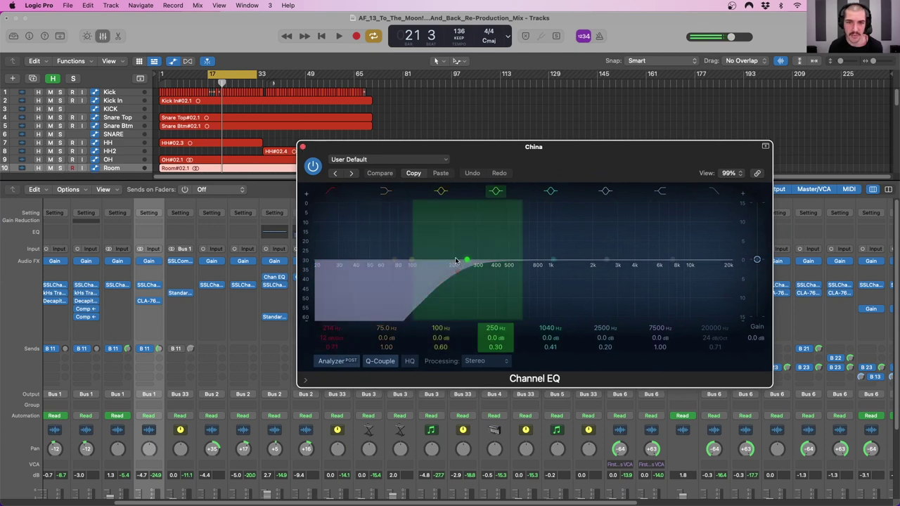
pyautogui.click(303, 148)
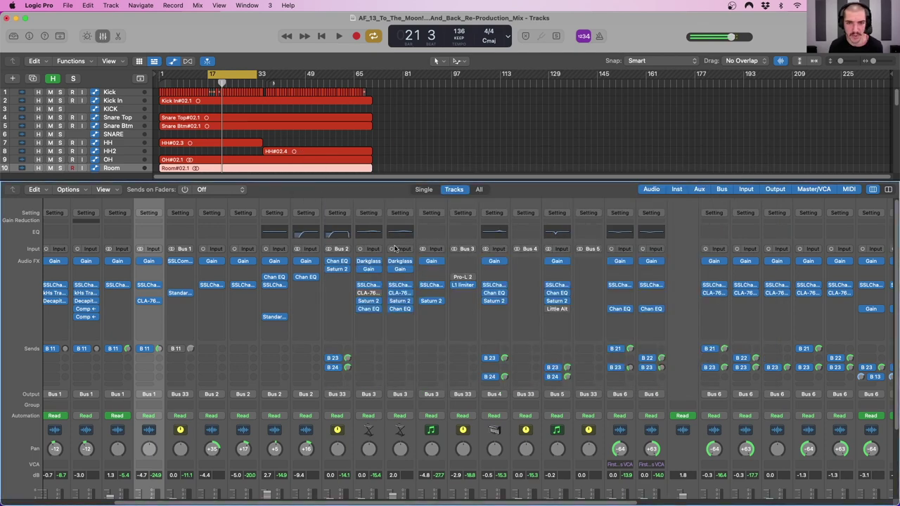
# Step: Select the GtrW L channel, open its SSLChannel to examine the filter and compressor settings, and close it
pyautogui.hscroll(5, 435, 277)
pyautogui.hscroll(5, 435, 277)
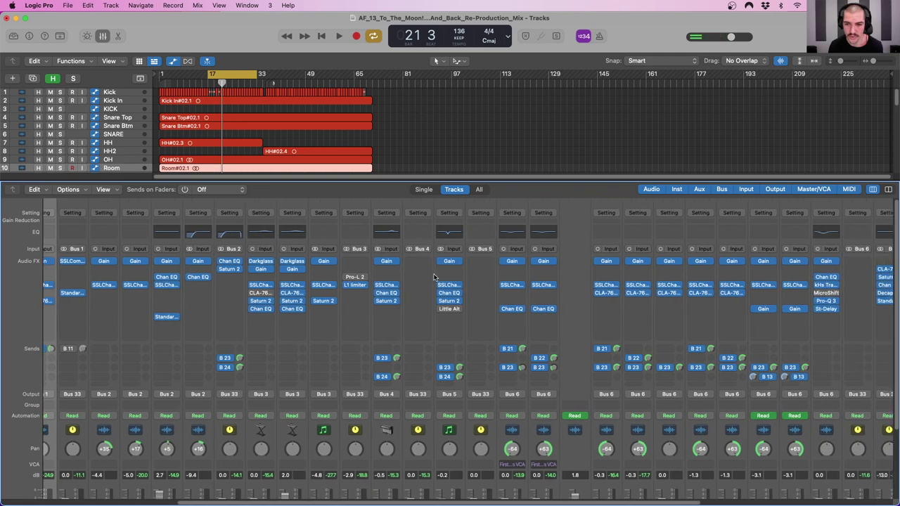
pyautogui.hscroll(2, 435, 295)
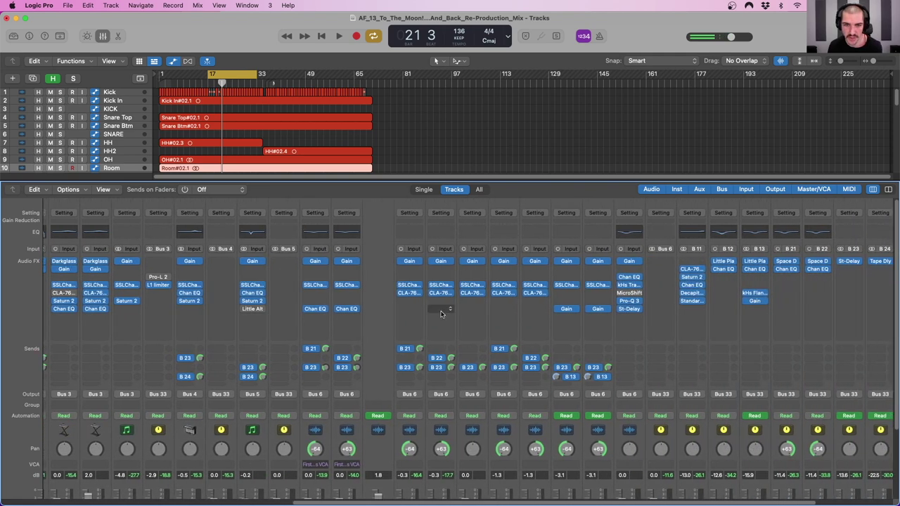
pyautogui.scroll(-5, 439, 309)
pyautogui.click(422, 356)
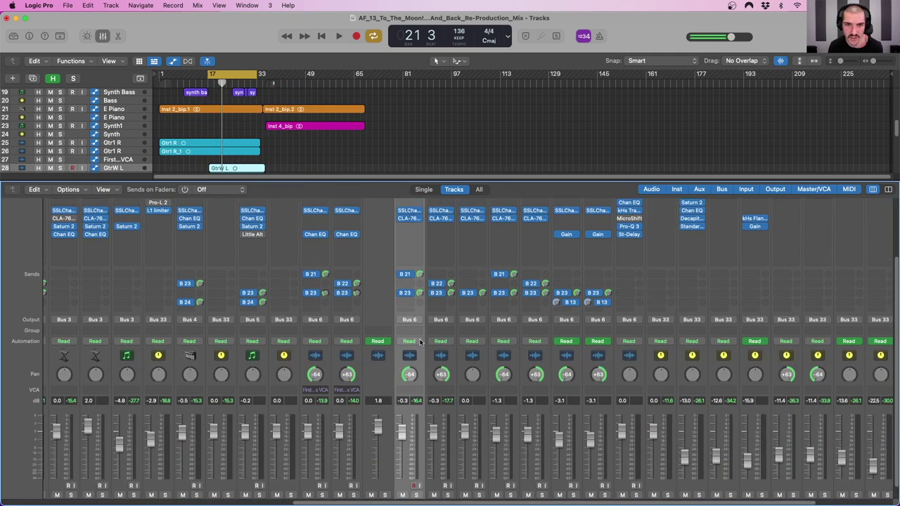
pyautogui.scroll(5, 418, 337)
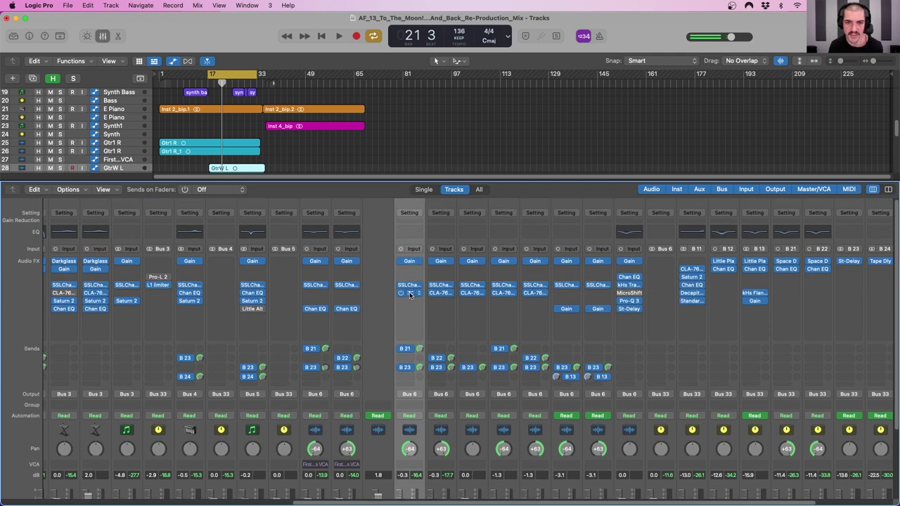
pyautogui.click(411, 286)
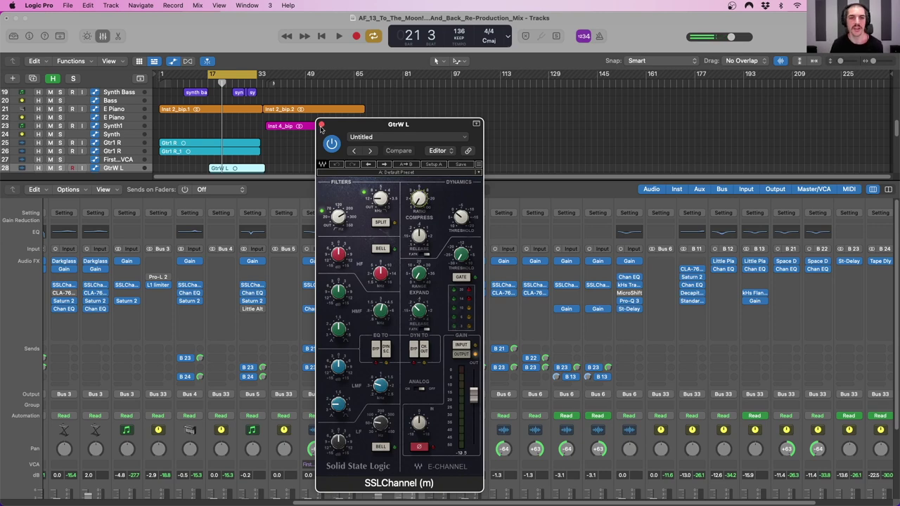
pyautogui.click(321, 125)
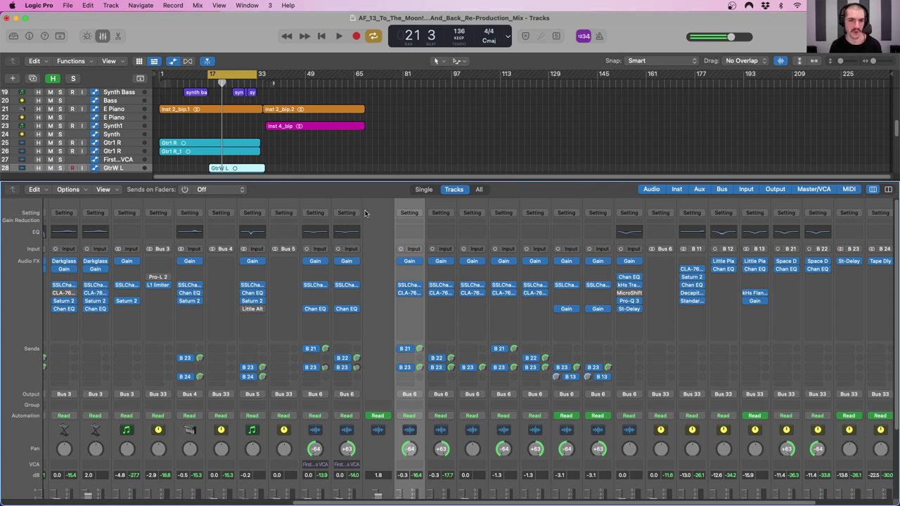
# Step: Select the Bass bus channel fed by Bus 3 and bring its limiter inserts into view
pyautogui.moveTo(522, 287)
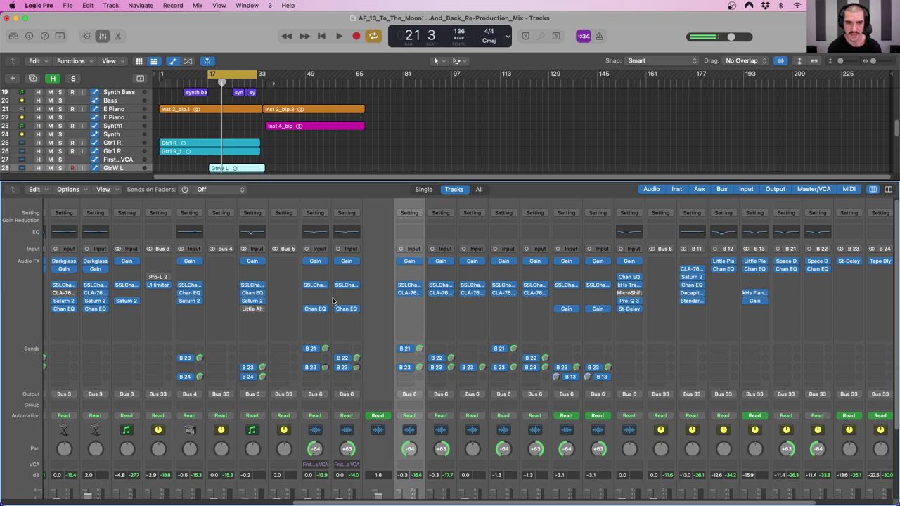
pyautogui.hscroll(-5, 316, 297)
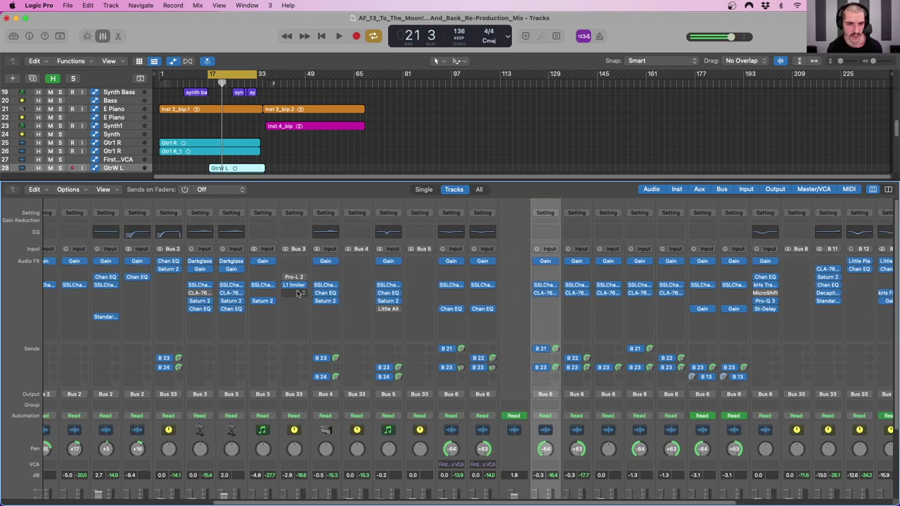
pyautogui.scroll(-3, 298, 309)
pyautogui.click(295, 317)
pyautogui.scroll(3, 296, 318)
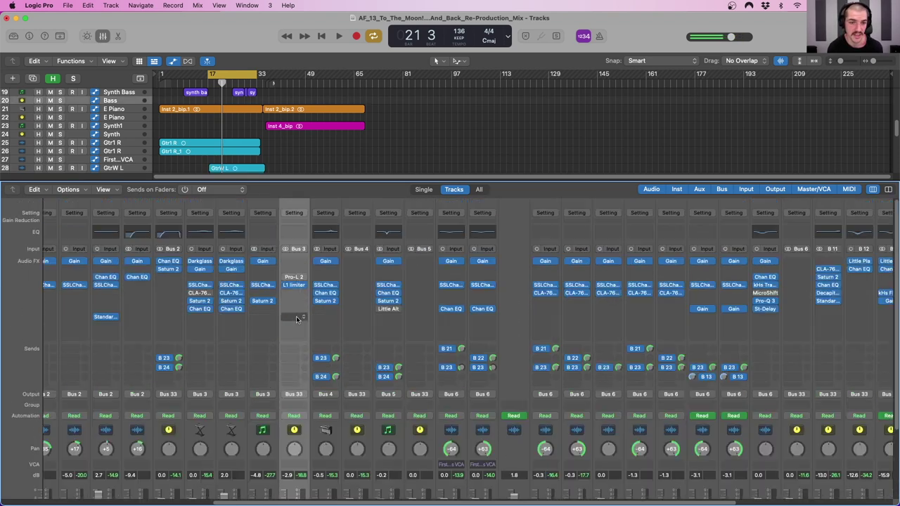
# Step: Open the Bass bus channel's L1 limiter, play the song briefly to watch its threshold and attenuation meters, and close it
pyautogui.scroll(-3, 299, 372)
pyautogui.scroll(3, 294, 444)
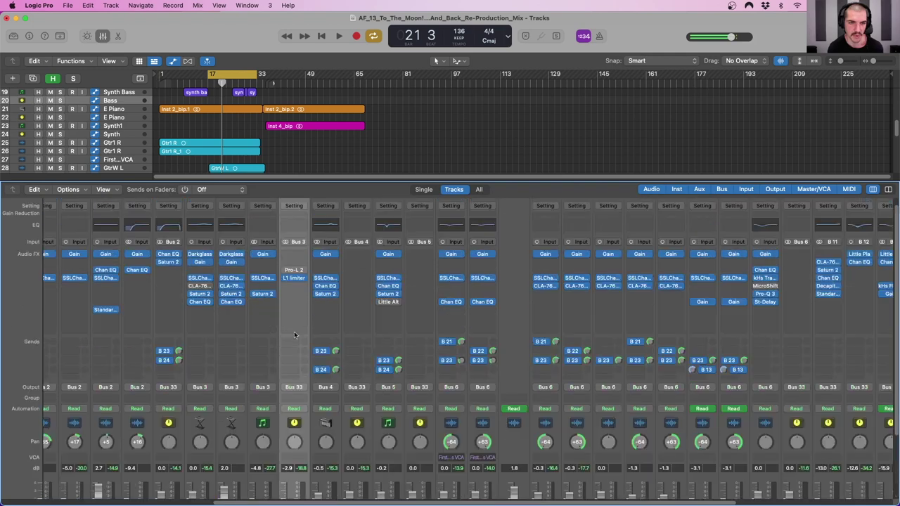
pyautogui.click(293, 277)
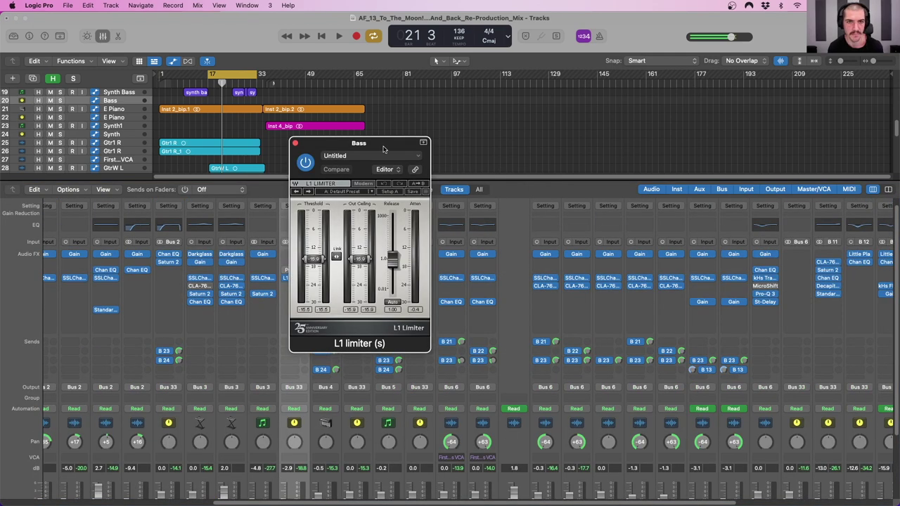
pyautogui.press('space')
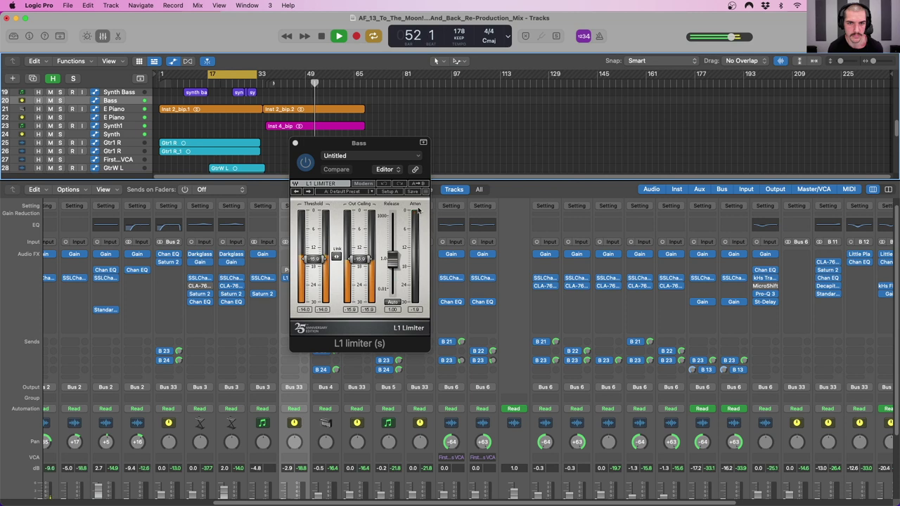
pyautogui.press('space')
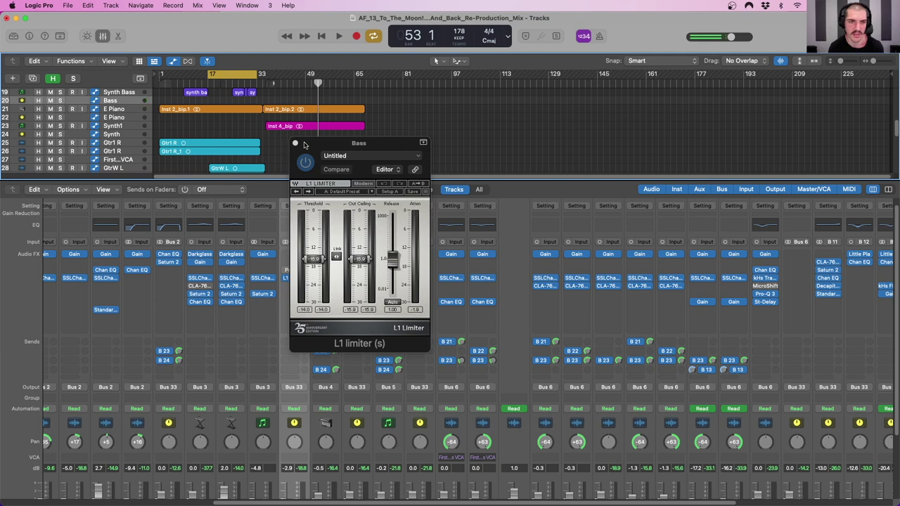
pyautogui.moveTo(306, 145); pyautogui.dragTo(354, 140)
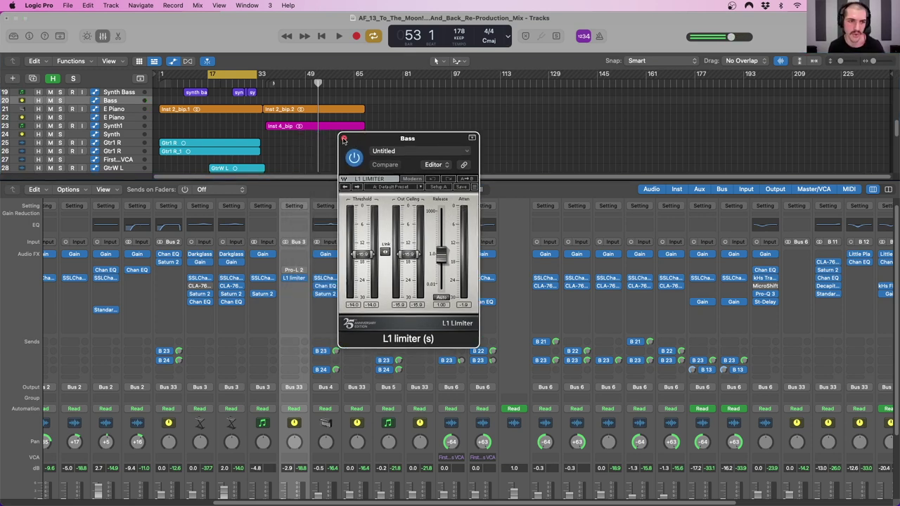
pyautogui.click(344, 140)
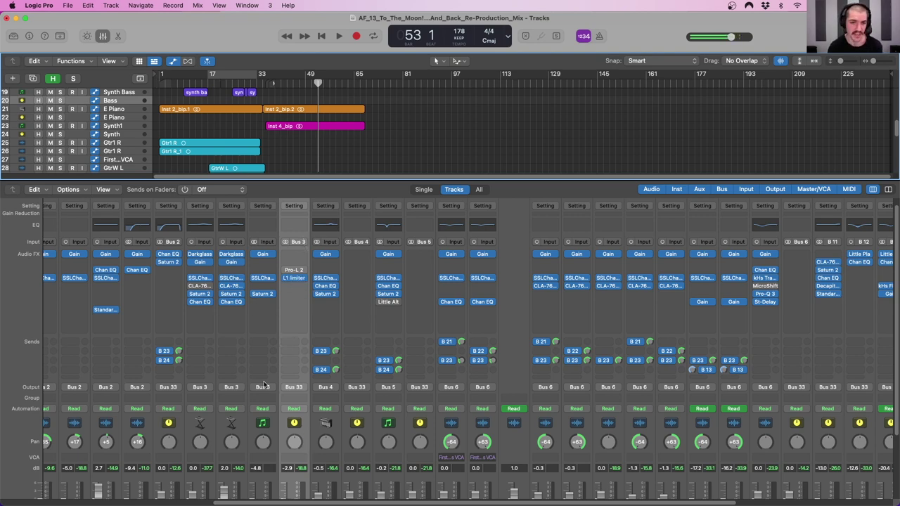
# Step: Select the Bass, Synth Bass and Bass bus channels in turn to examine which tracks are routed to Bus 3
pyautogui.scroll(-4, 282, 324)
pyautogui.click(276, 346)
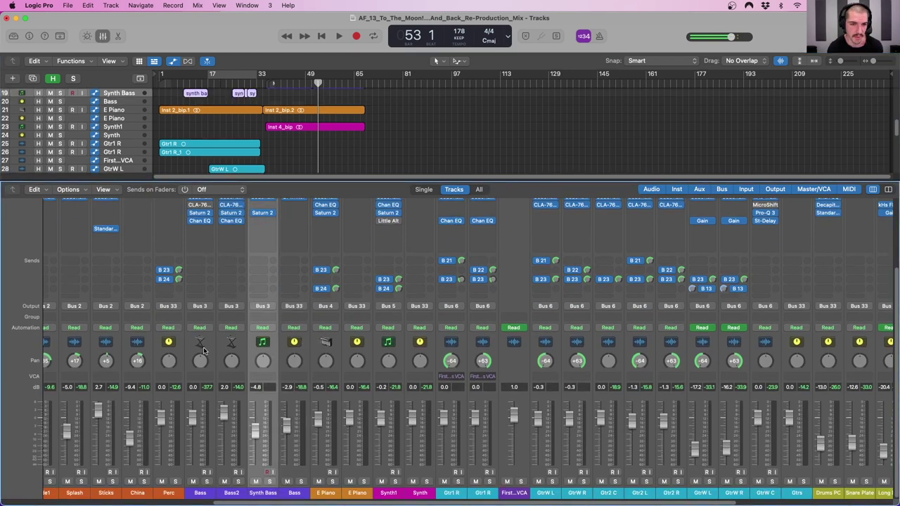
pyautogui.keyDown('shift'); pyautogui.click(206, 351); pyautogui.keyUp('shift')
pyautogui.click(309, 348)
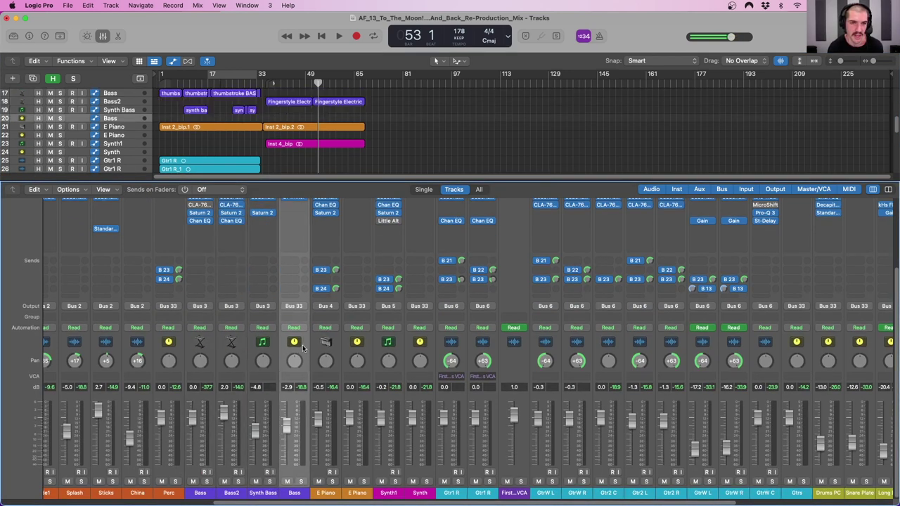
pyautogui.scroll(4, 302, 291)
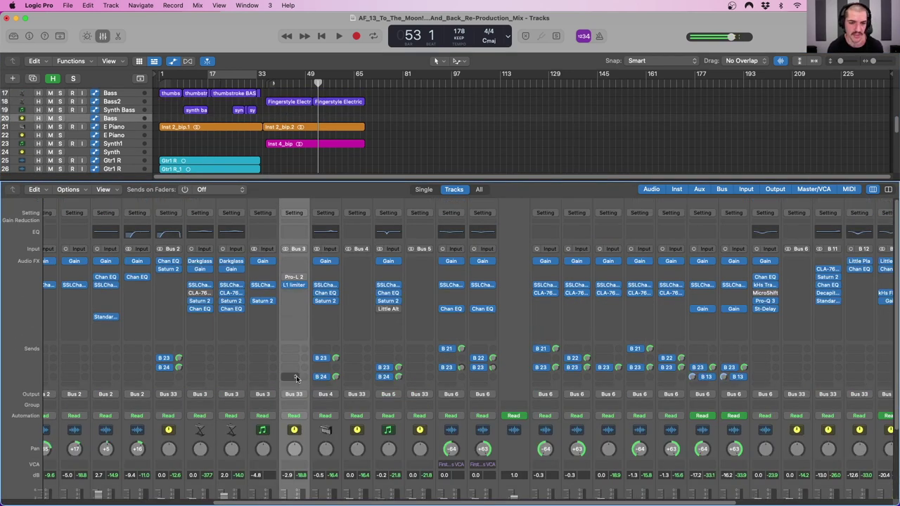
pyautogui.click(262, 442)
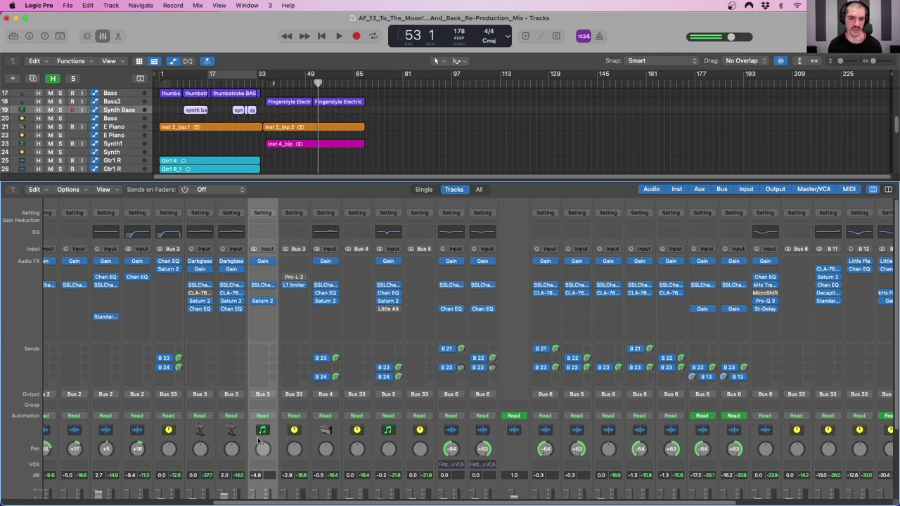
# Step: Select the Bass bus channel again, reopen its L1 limiter to examine the threshold and ceiling settings, and close it
pyautogui.click(304, 440)
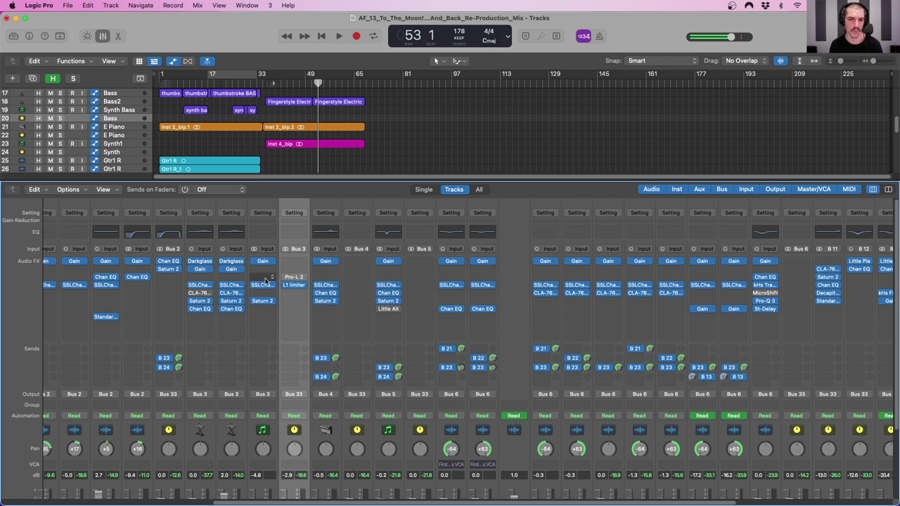
pyautogui.click(294, 284)
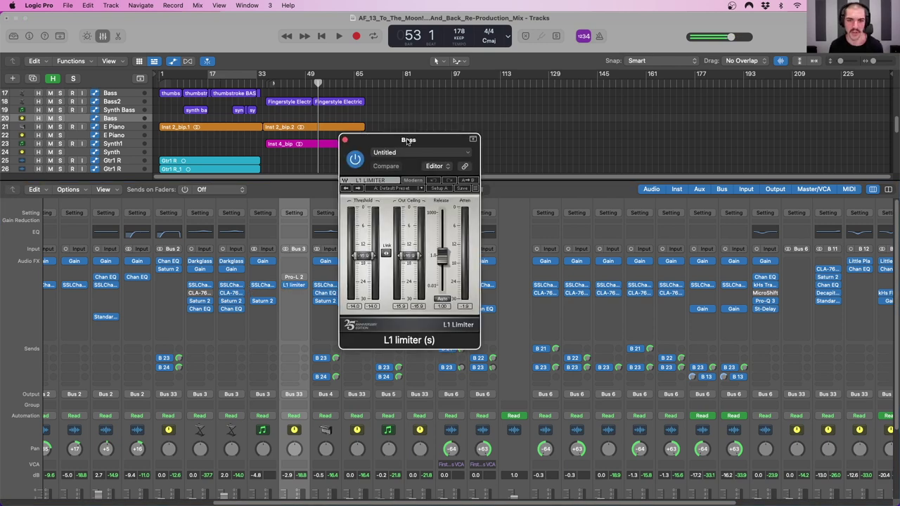
pyautogui.moveTo(415, 146)
pyautogui.mouseDown()
pyautogui.moveTo(403, 140)
pyautogui.moveTo(417, 146)
pyautogui.mouseUp()
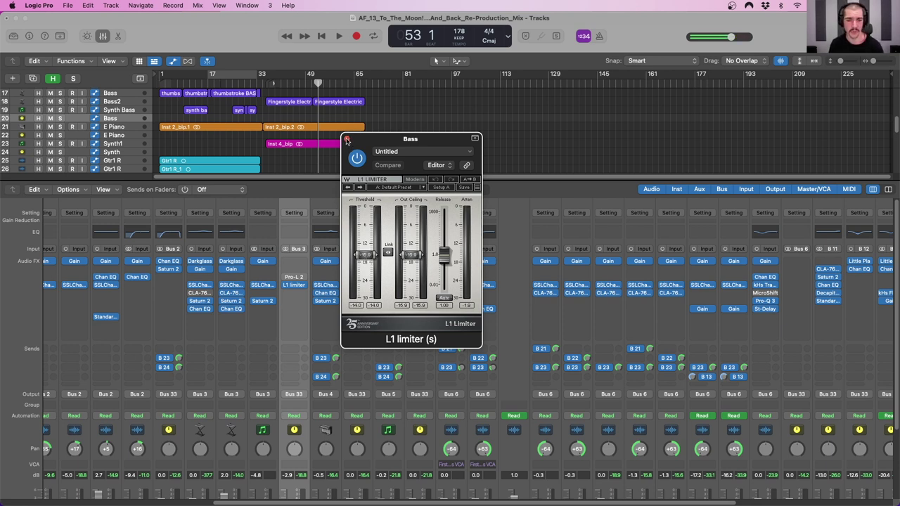
pyautogui.click(346, 139)
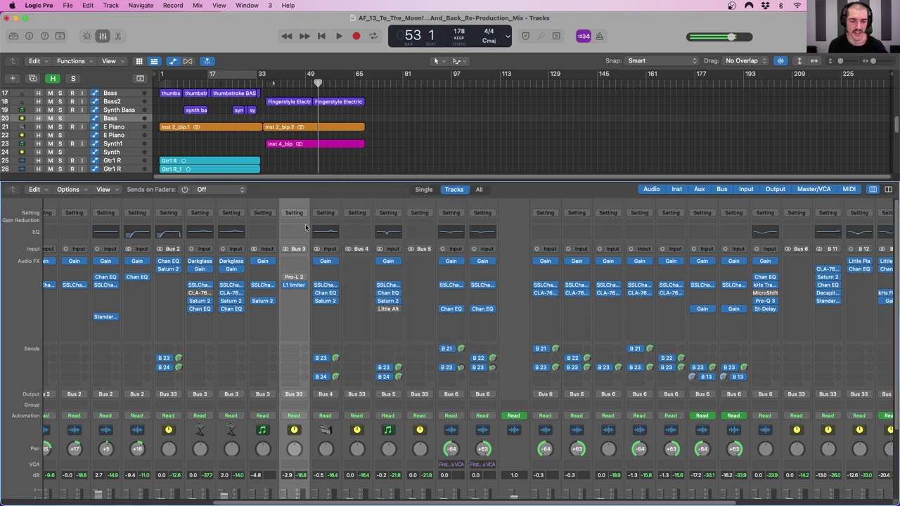
# Step: Open Saturn 2 on the first Bass track, examine its Warm Tape saturation and drive settings, and close it
pyautogui.hscroll(-10, 208, 306)
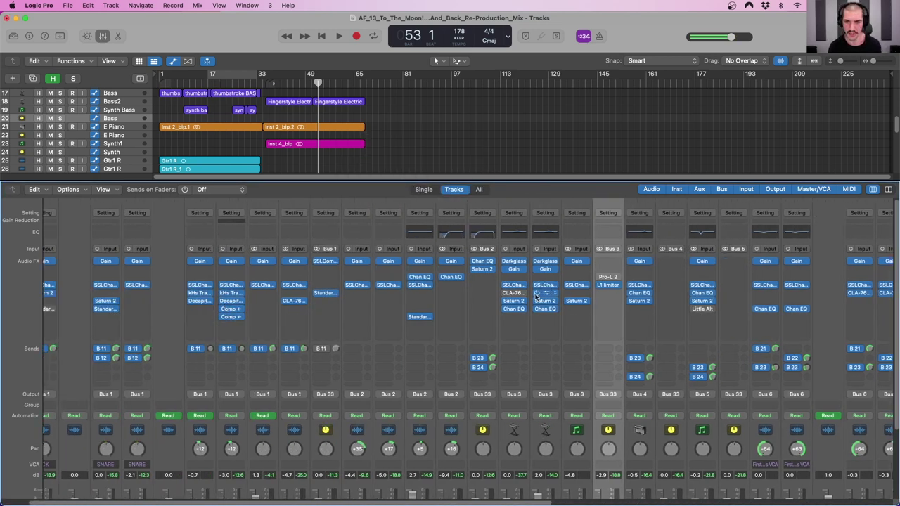
pyautogui.moveTo(517, 303)
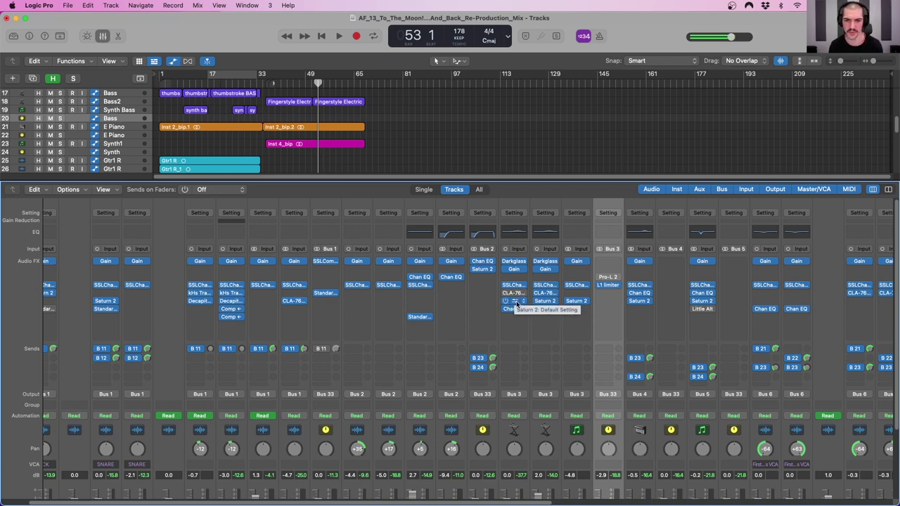
pyautogui.click(517, 303)
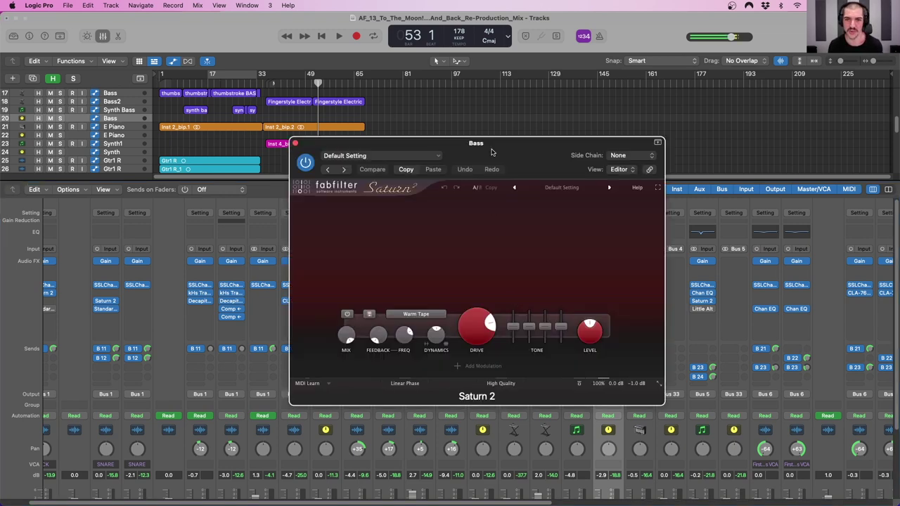
pyautogui.moveTo(492, 153); pyautogui.dragTo(461, 128)
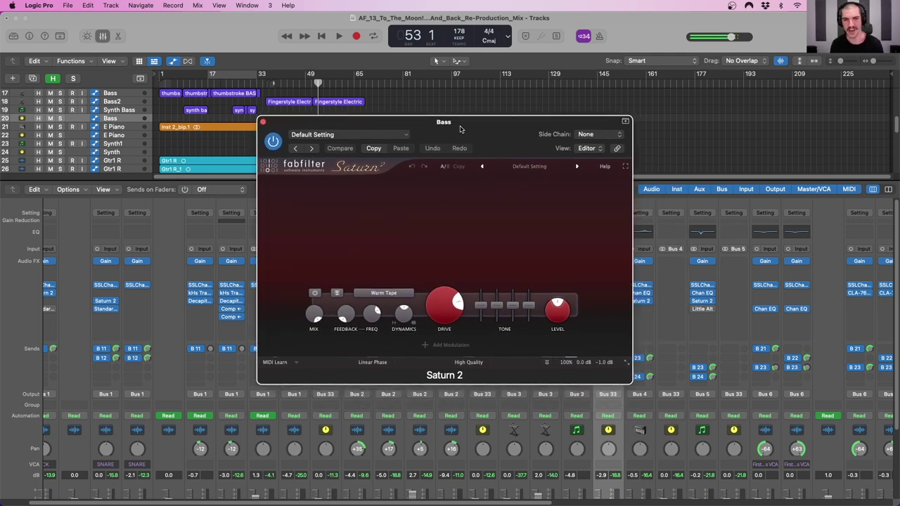
pyautogui.moveTo(464, 127); pyautogui.dragTo(389, 132)
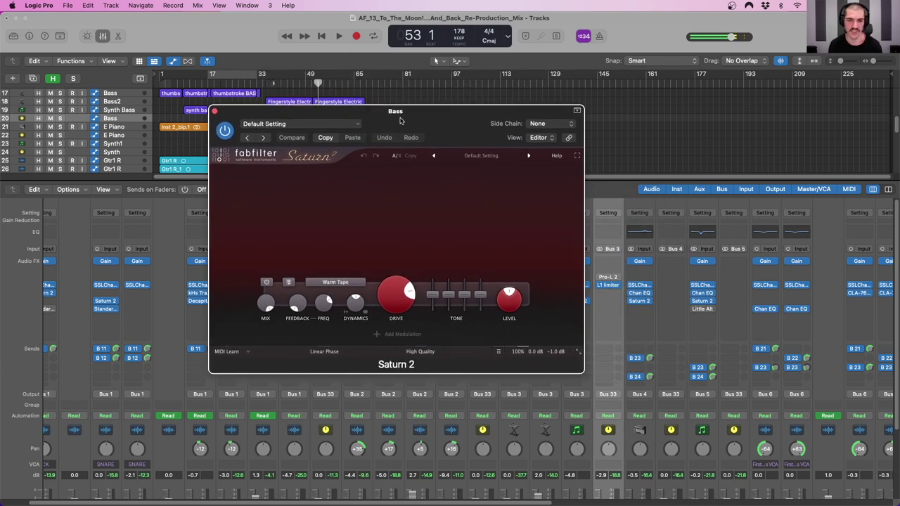
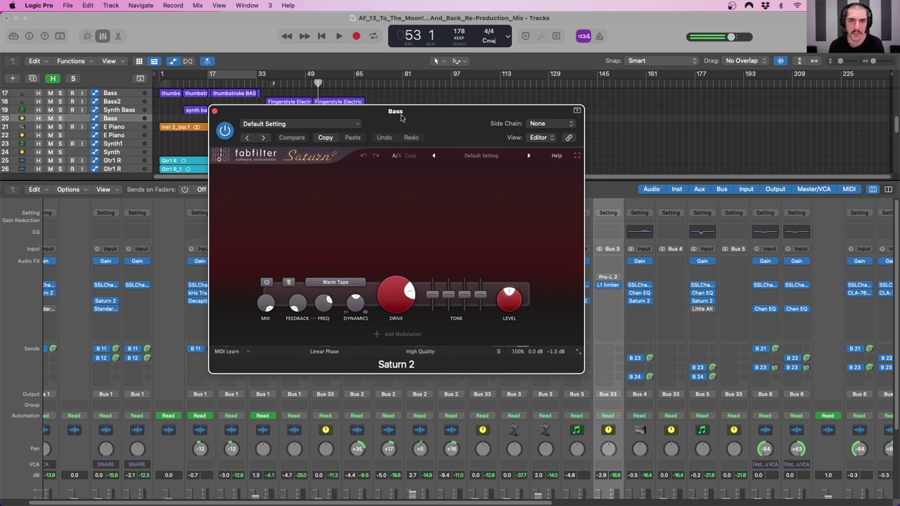
pyautogui.moveTo(402, 116); pyautogui.dragTo(411, 116)
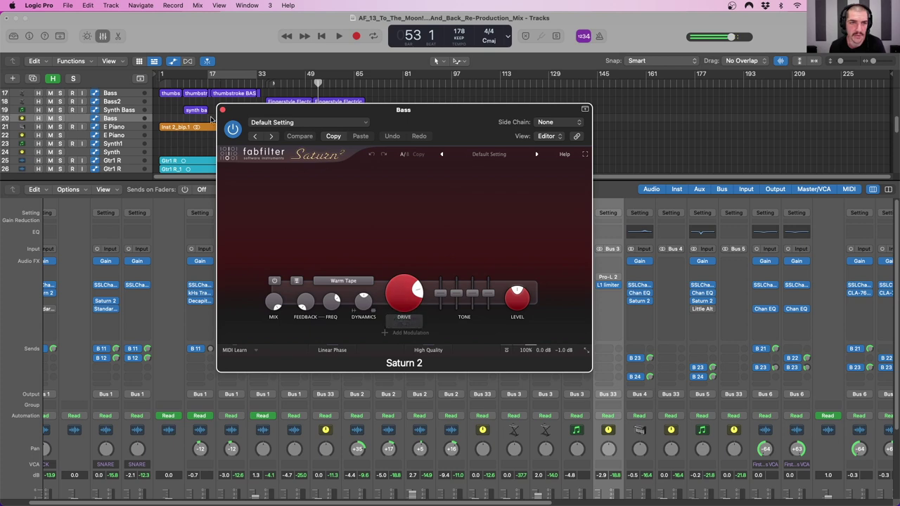
pyautogui.click(223, 110)
# Step: Open Saturn 2 on the Kick and Snare Top channels to compare their drive settings, closing each window after viewing
pyautogui.hscroll(-2, 538, 320)
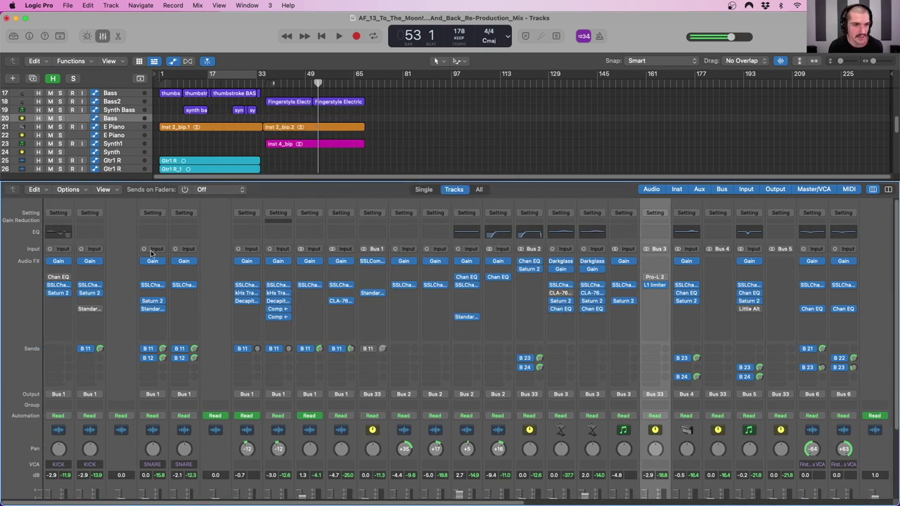
pyautogui.scroll(-3, 150, 251)
pyautogui.scroll(3, 150, 251)
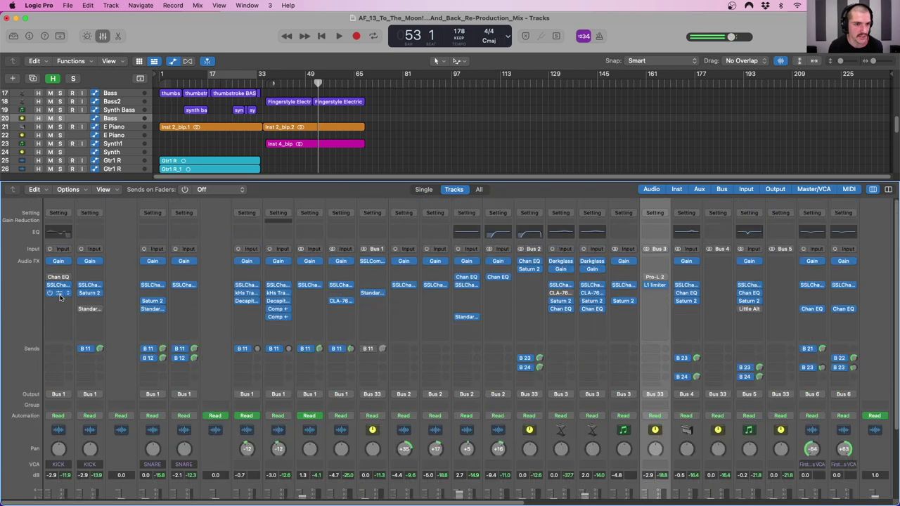
pyautogui.click(59, 294)
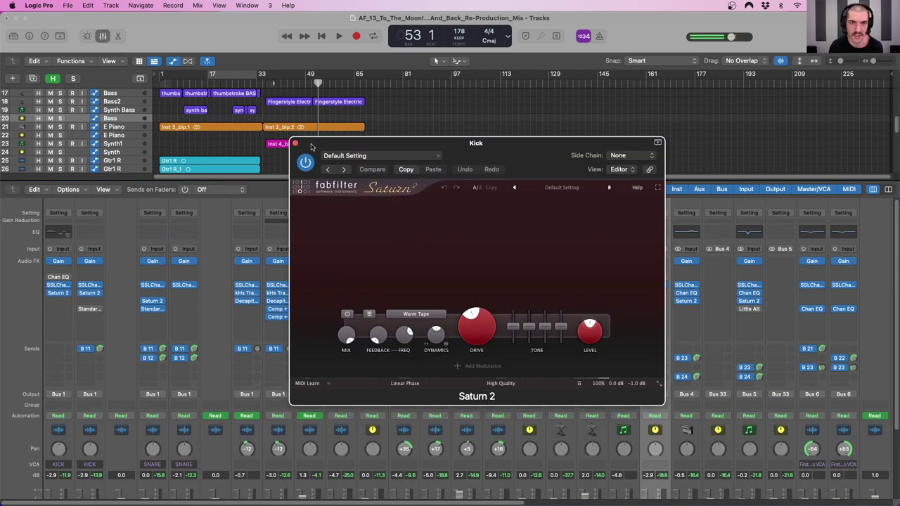
pyautogui.click(294, 144)
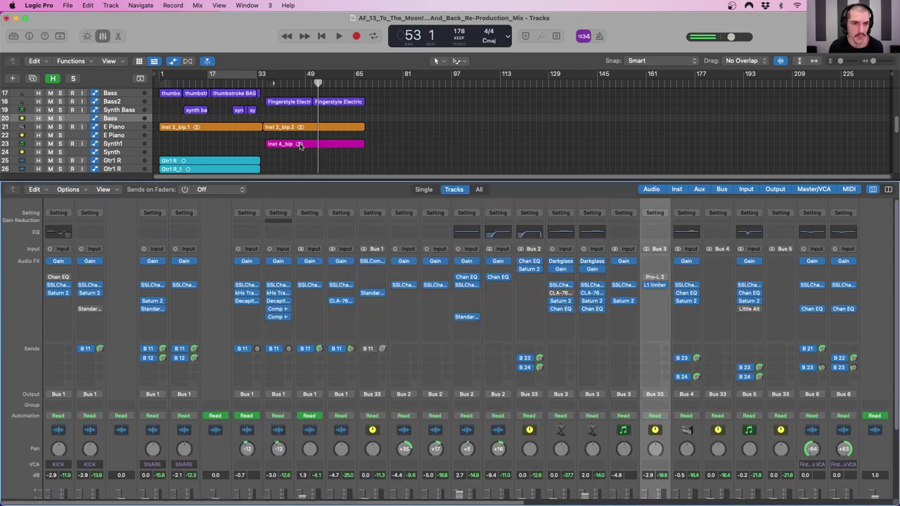
pyautogui.click(153, 301)
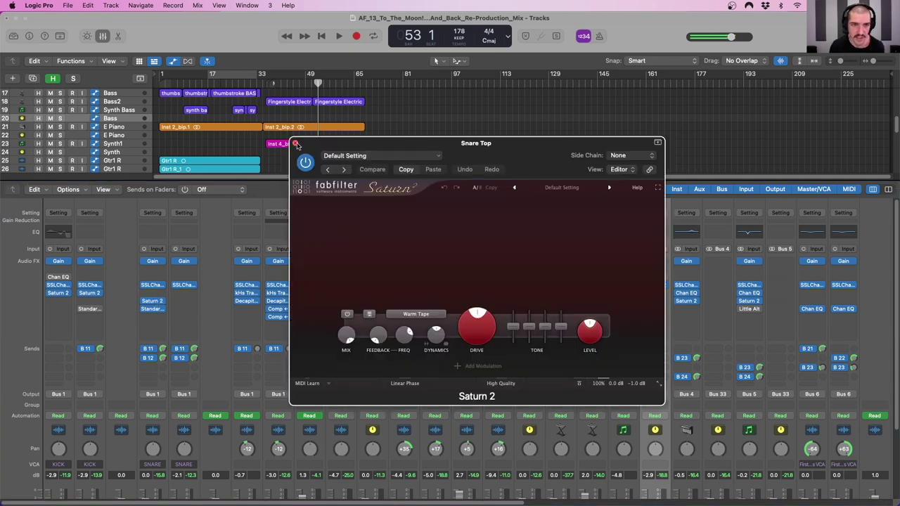
pyautogui.click(295, 144)
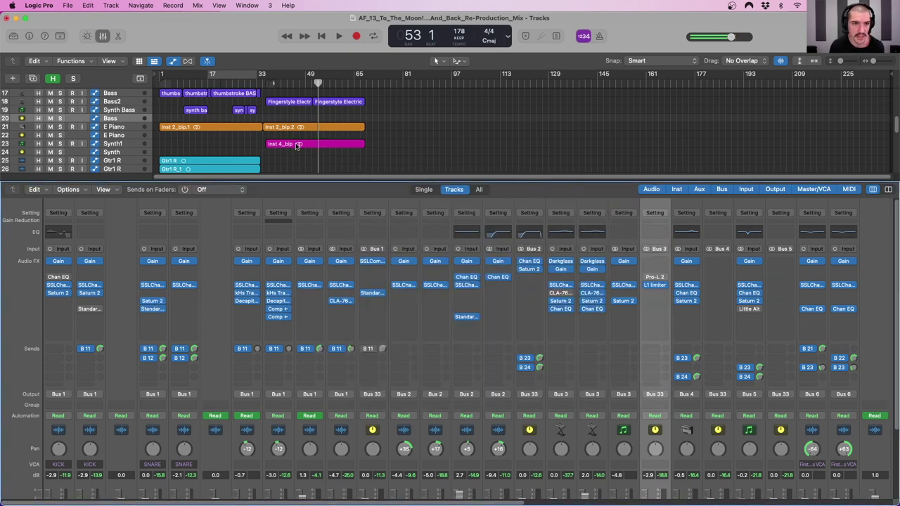
# Step: Open StandardCLIP on the Snare Top channel, examine its soft clip mode and clip level, and close it
pyautogui.click(153, 310)
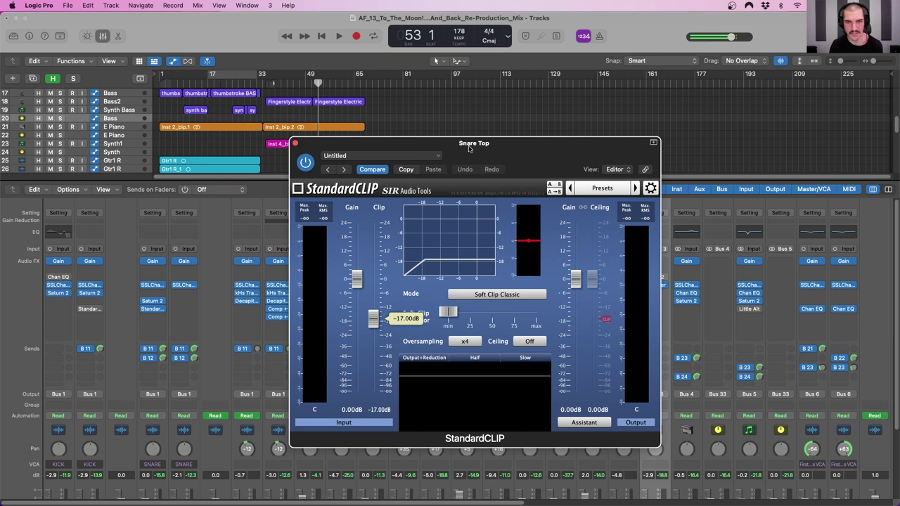
pyautogui.moveTo(471, 149); pyautogui.dragTo(502, 121)
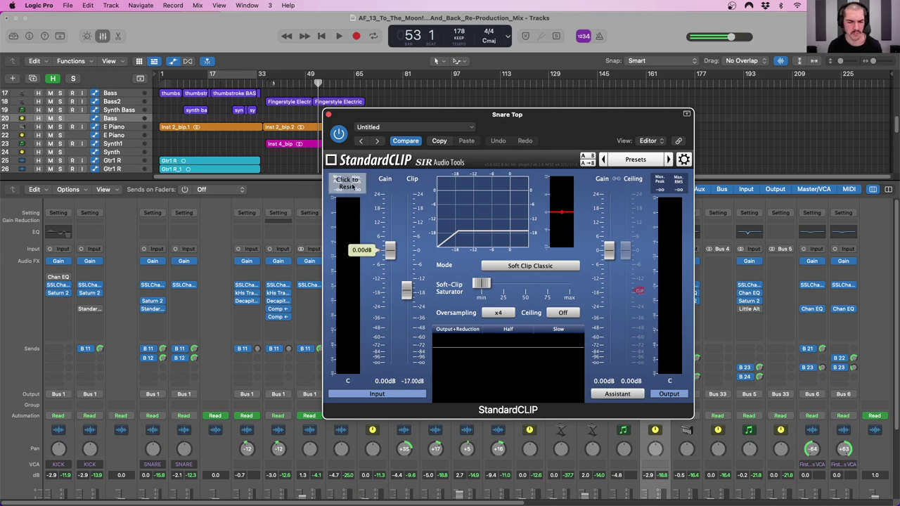
pyautogui.moveTo(361, 119); pyautogui.dragTo(350, 114)
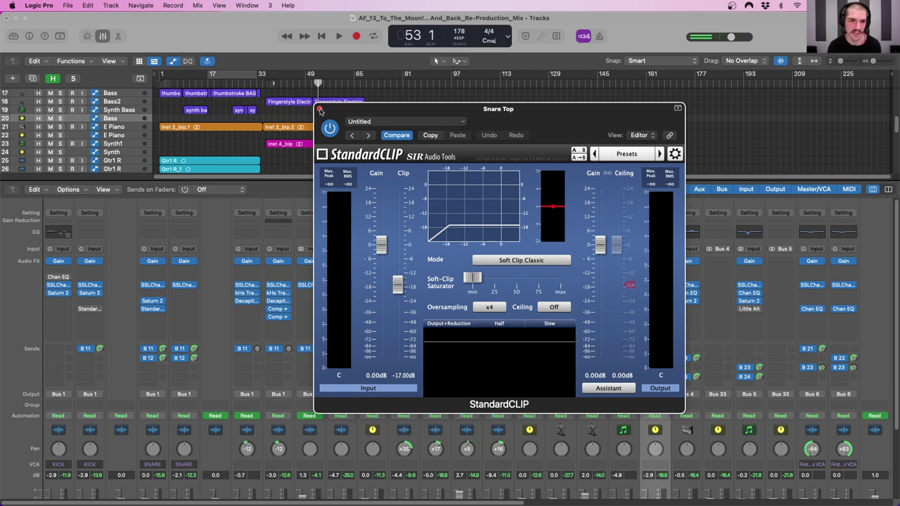
pyautogui.click(320, 111)
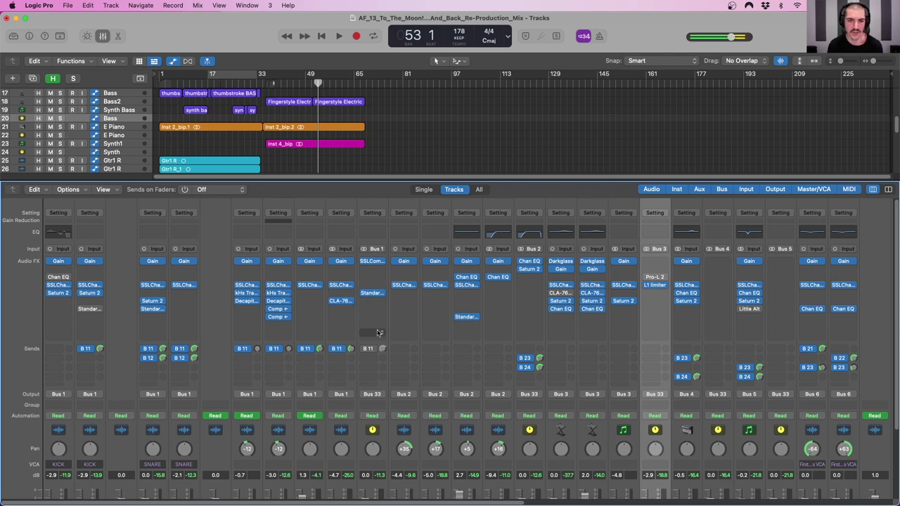
# Step: Bring the reverb and delay return channels into view and select Snare Plate, followed by Long Plate
pyautogui.scroll(-1, 378, 331)
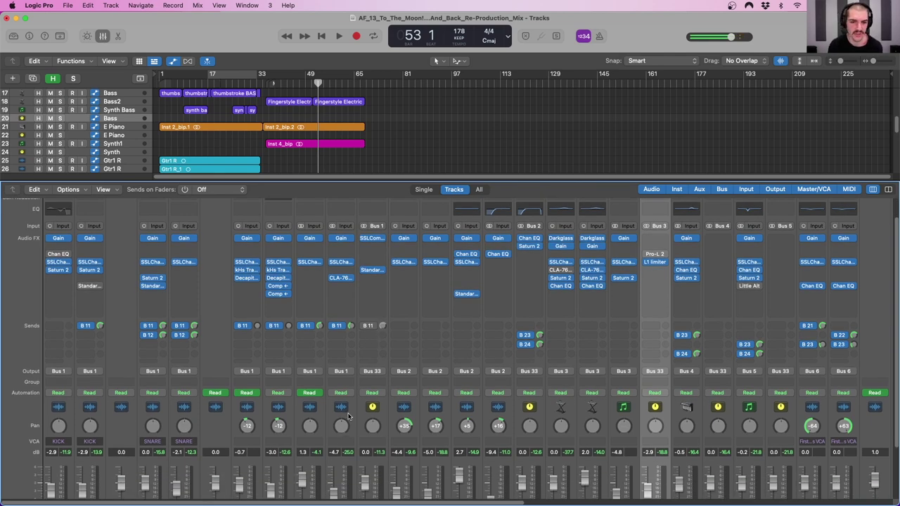
pyautogui.scroll(-1, 351, 414)
pyautogui.hscroll(5, 357, 408)
pyautogui.hscroll(8, 357, 409)
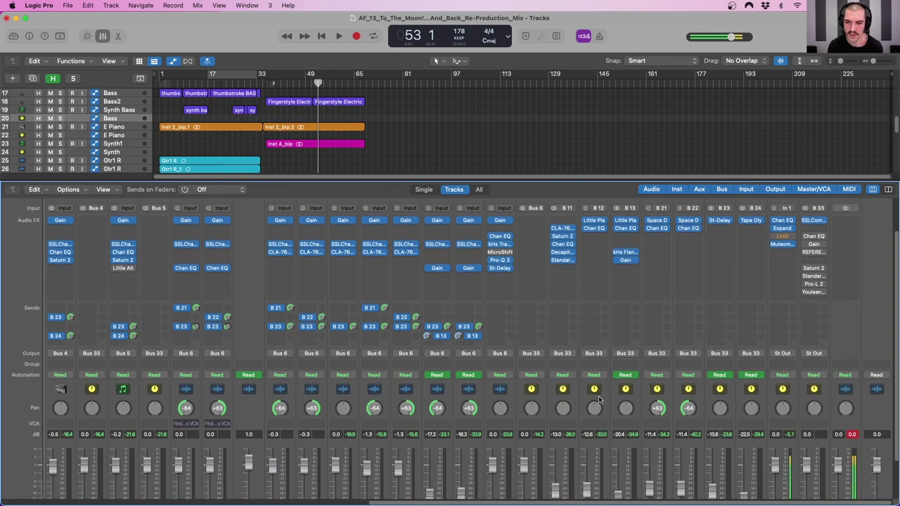
pyautogui.scroll(-2, 625, 397)
pyautogui.click(603, 355)
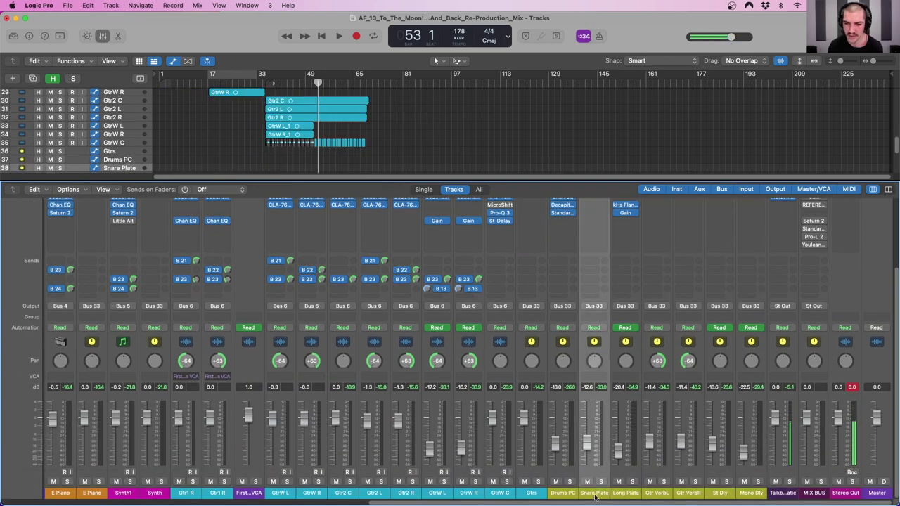
pyautogui.click(638, 350)
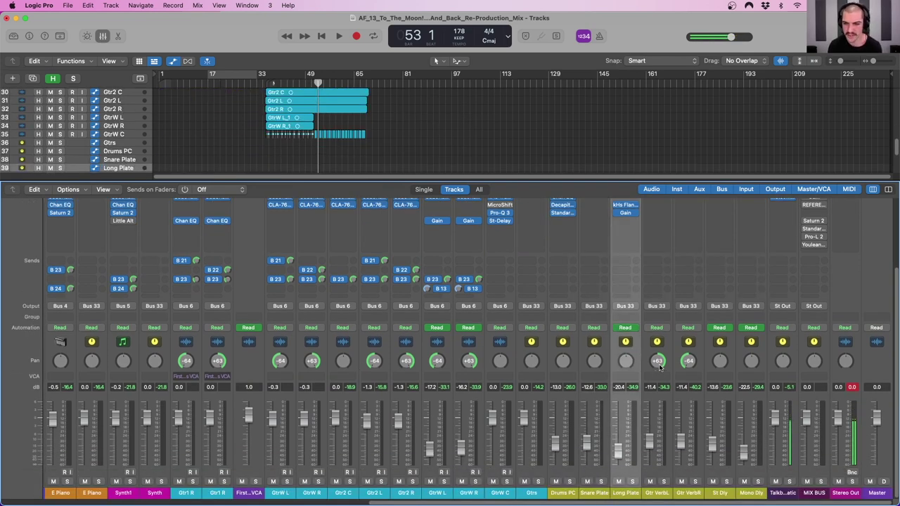
# Step: Select the Gtr VerbL, St Dly and Mono Dly returns in turn, and review the sends on the guitar, bass and drum channels
pyautogui.click(665, 353)
pyautogui.click(726, 354)
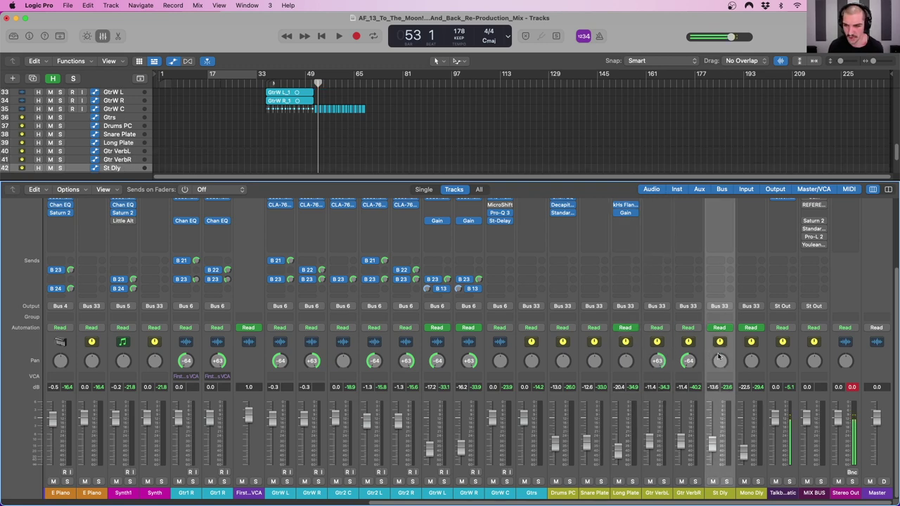
pyautogui.click(763, 349)
pyautogui.hscroll(-5, 492, 317)
pyautogui.hscroll(-3, 408, 262)
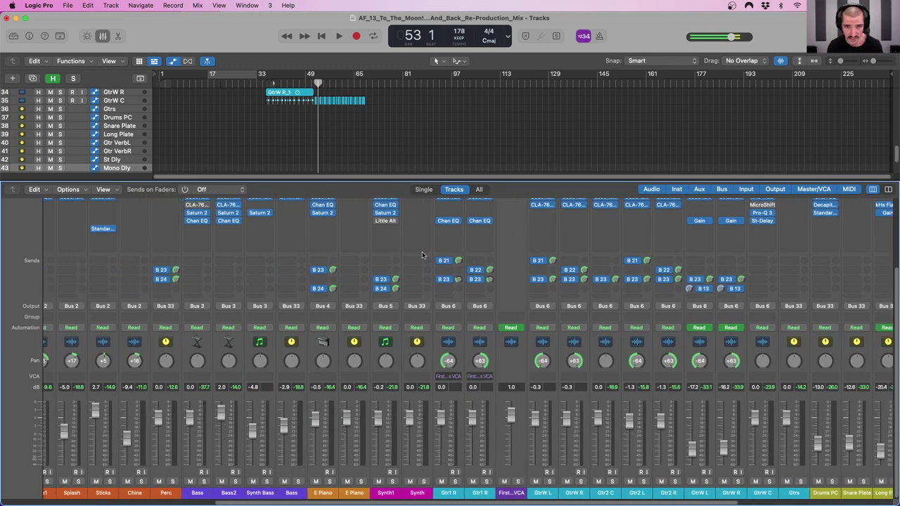
pyautogui.hscroll(-3, 366, 270)
pyautogui.hscroll(-10, 338, 265)
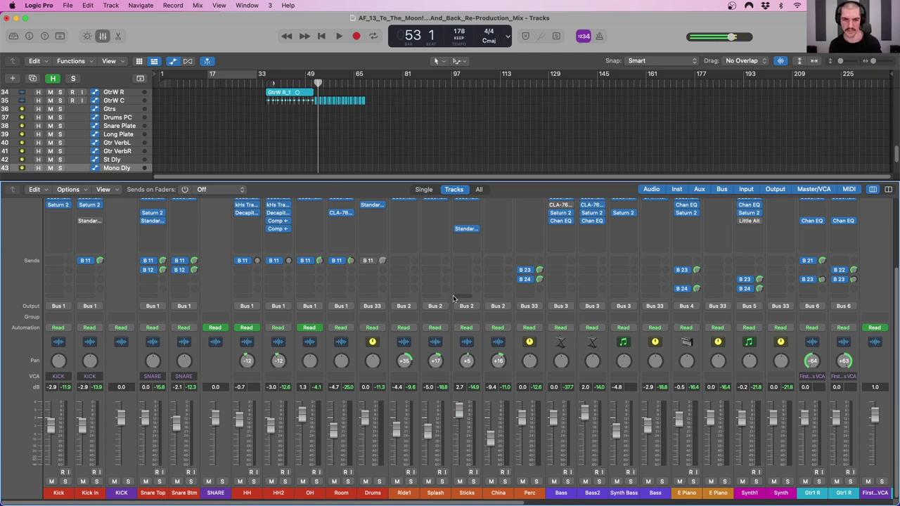
# Step: Go back to the effect returns, select Long Plate and Gtr VerbL in turn, and check their inserts
pyautogui.hscroll(5, 511, 362)
pyautogui.hscroll(5, 511, 362)
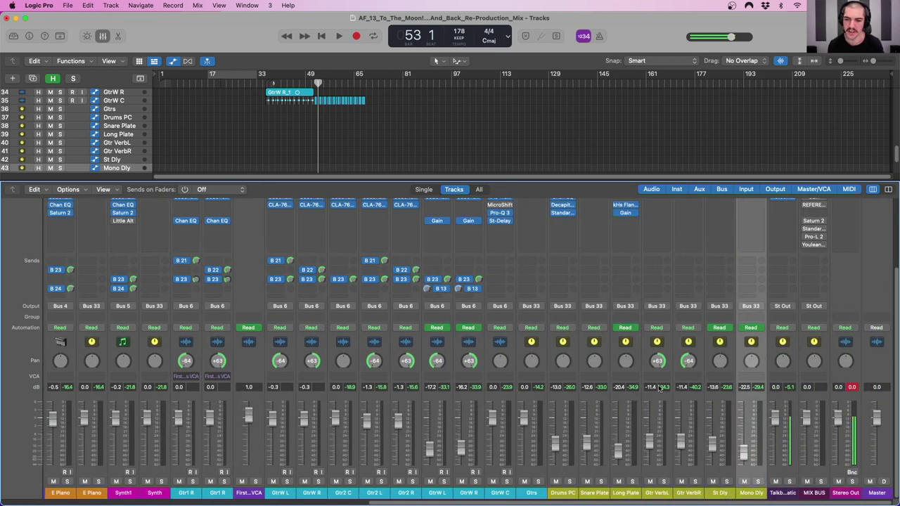
pyautogui.click(637, 354)
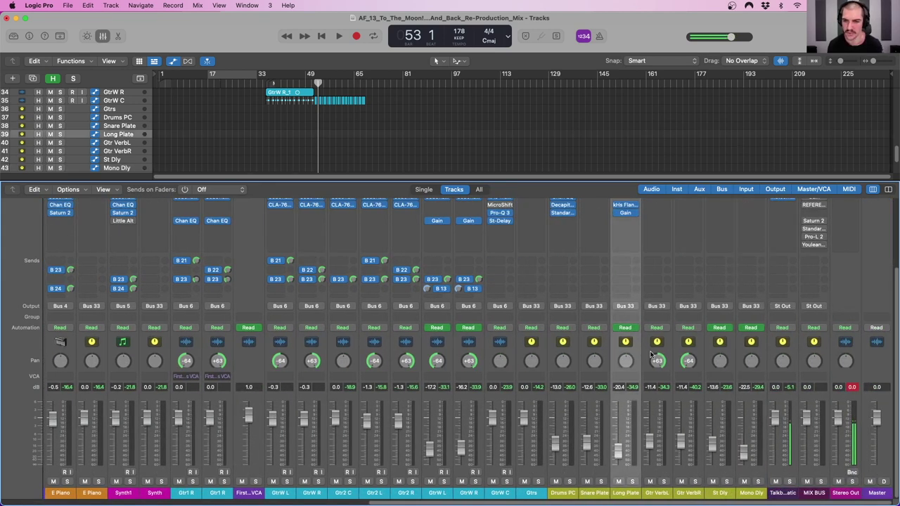
pyautogui.click(666, 354)
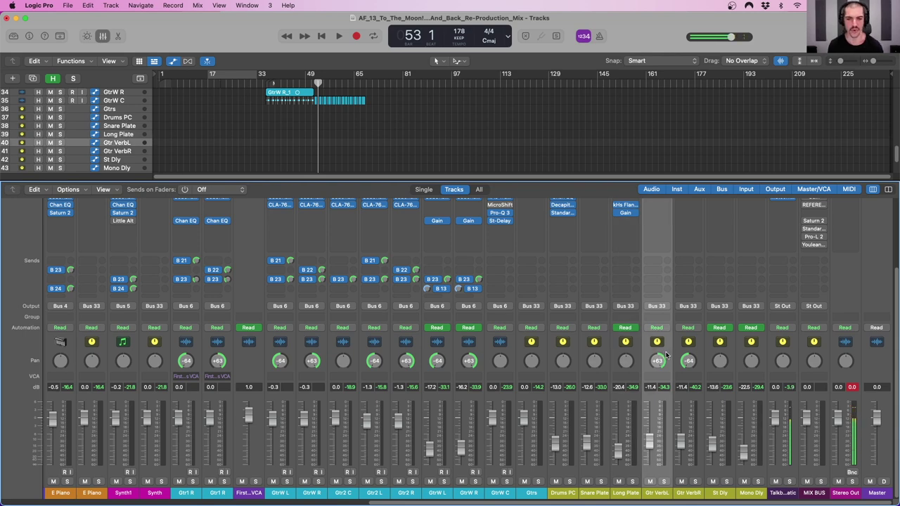
pyautogui.scroll(3, 668, 352)
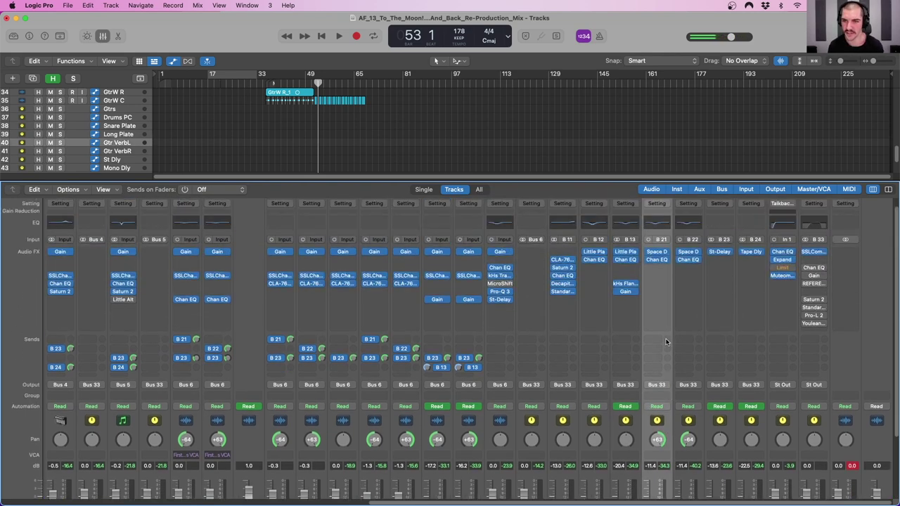
pyautogui.scroll(-3, 667, 351)
# Step: Open Little Plate on the Long Plate return, examine its decay, mix and low cut settings, and close it
pyautogui.click(634, 355)
pyautogui.scroll(5, 635, 355)
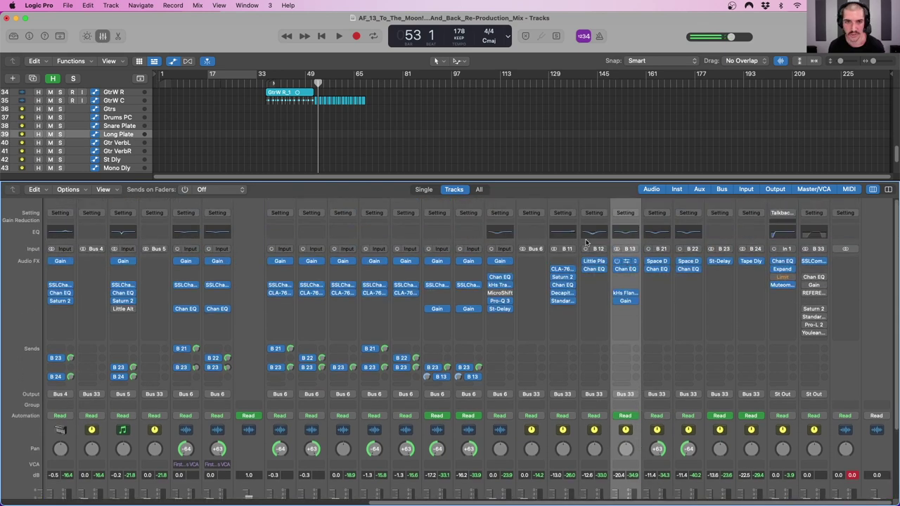
pyautogui.moveTo(537, 153); pyautogui.dragTo(466, 149)
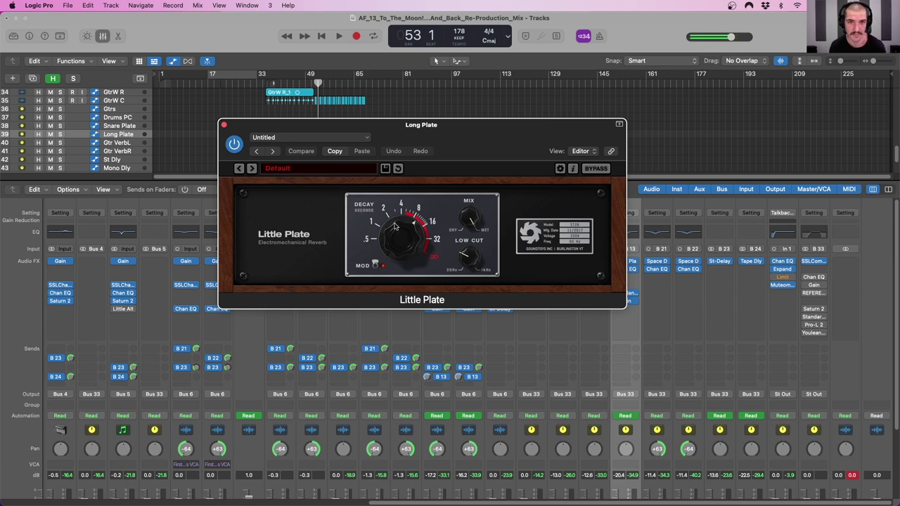
pyautogui.click(224, 125)
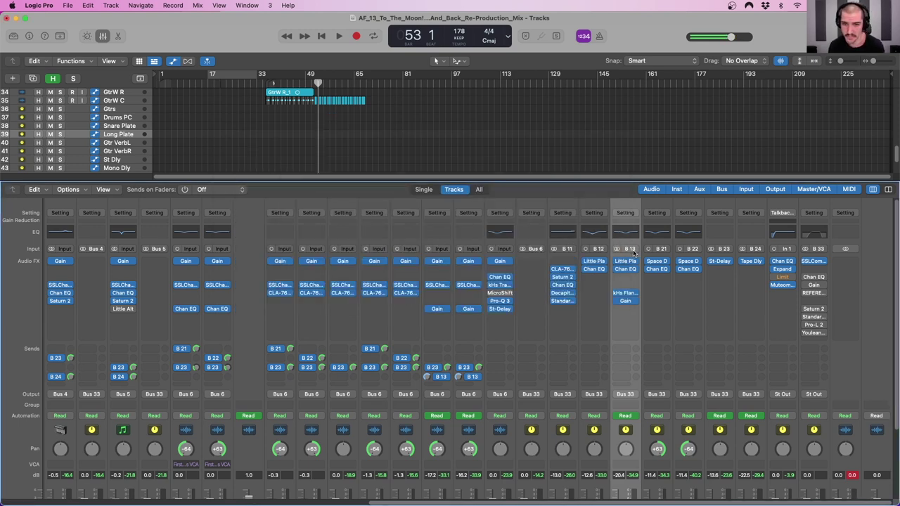
# Step: Select the GtrW R and GtrW L channels together and compare their sends with those of the other instrument channels
pyautogui.click(480, 441)
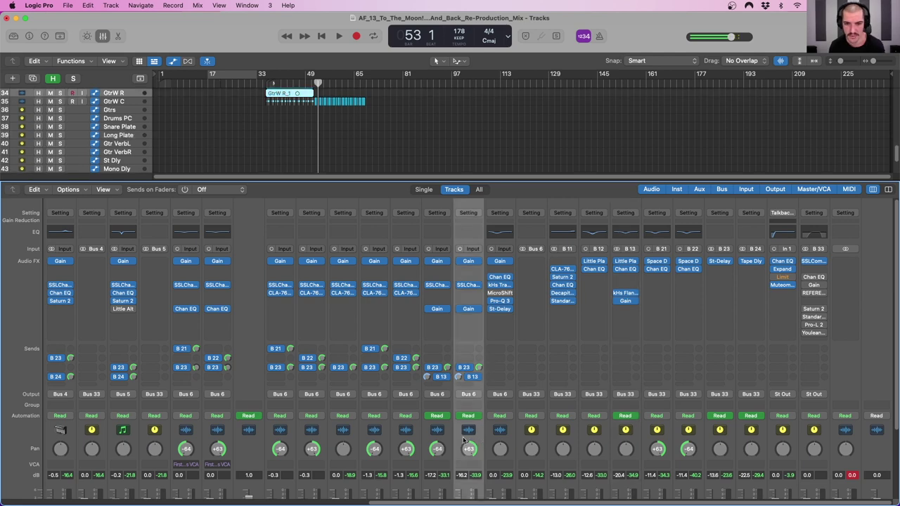
pyautogui.keyDown('shift'); pyautogui.click(448, 441); pyautogui.keyUp('shift')
pyautogui.hscroll(-10, 417, 433)
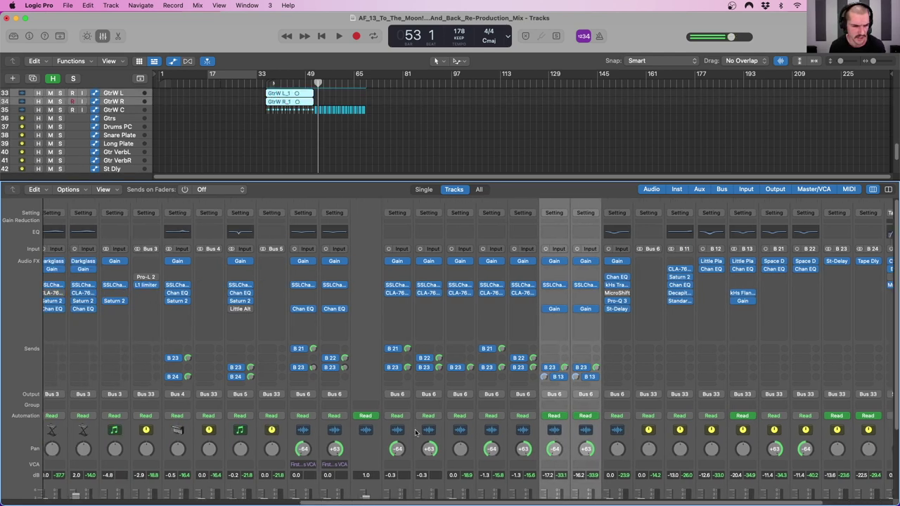
pyautogui.hscroll(-6, 415, 432)
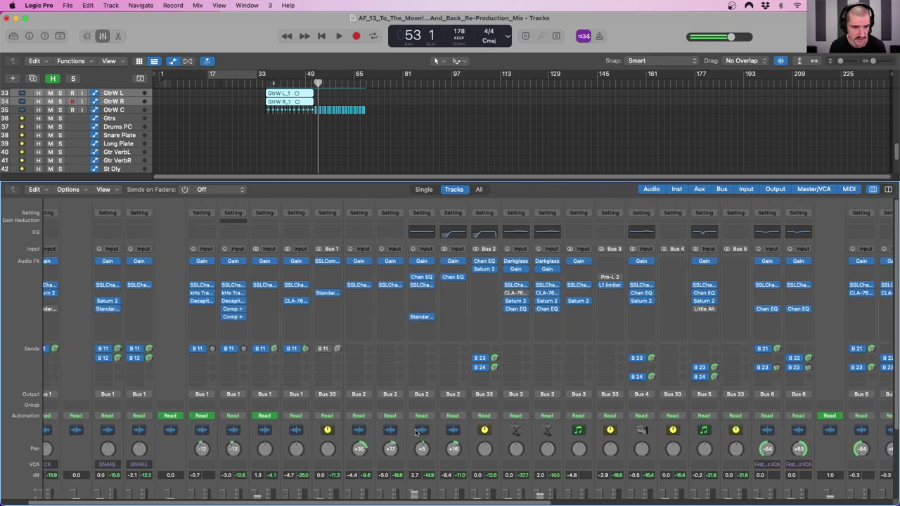
pyautogui.hscroll(17, 414, 432)
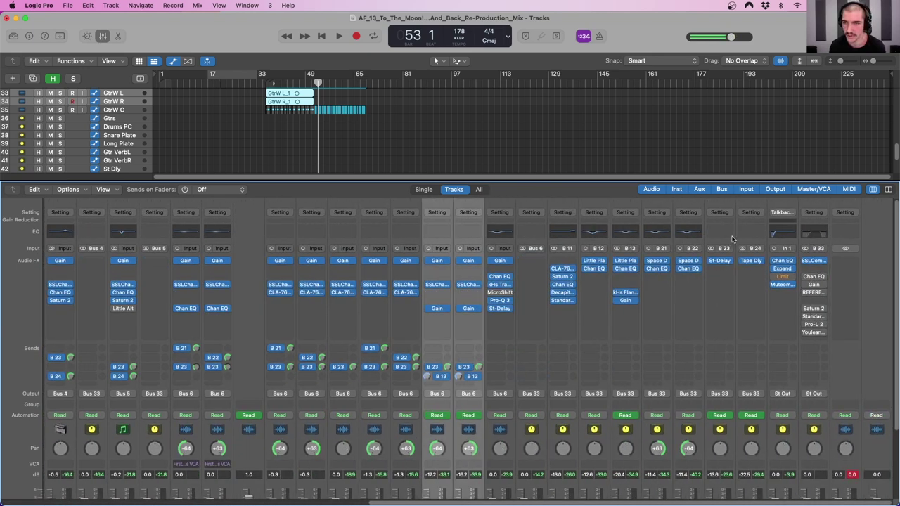
# Step: Enlarge the mixer area and inspect the Bus 13 send options on GtrW R, dismissing them without a change
pyautogui.moveTo(681, 179); pyautogui.dragTo(686, 99)
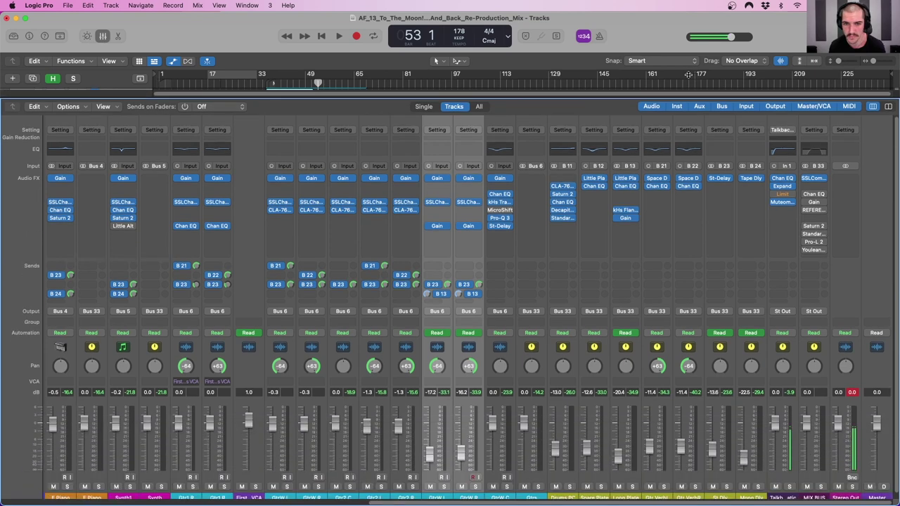
pyautogui.click(473, 295)
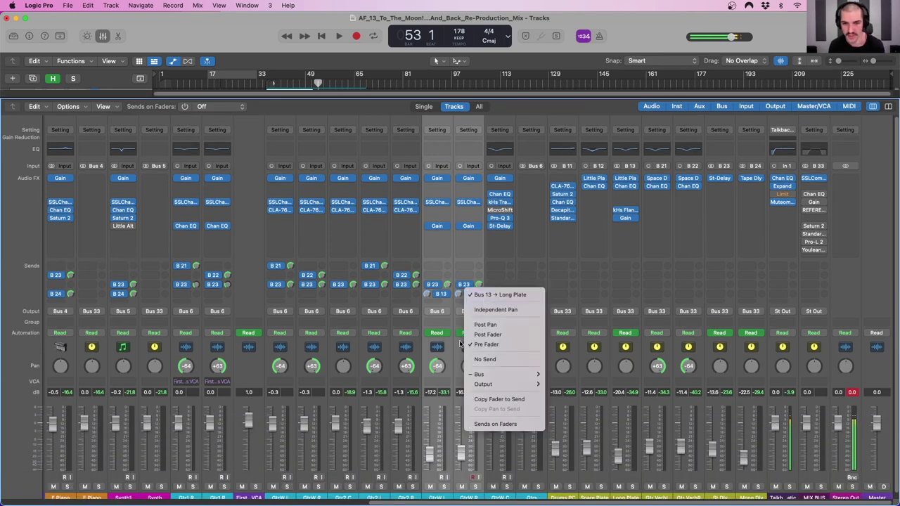
pyautogui.click(449, 360)
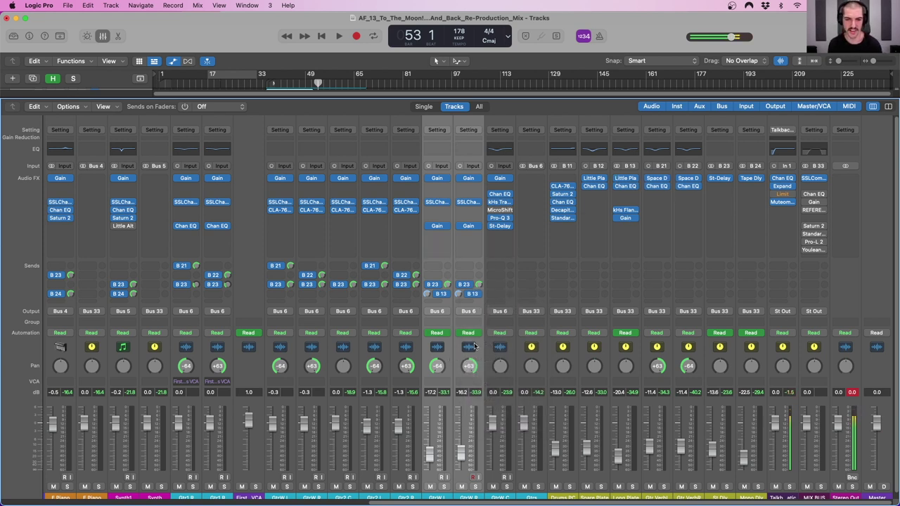
# Step: Select Long Plate to check its Gain insert, followed by GtrW L and GtrW R together, and GtrW R alone
pyautogui.click(631, 349)
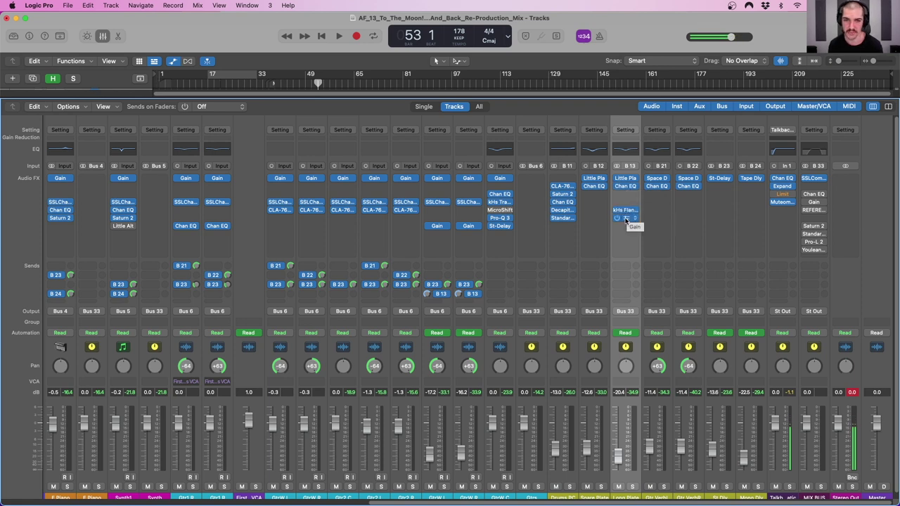
pyautogui.click(451, 353)
pyautogui.keyDown('shift'); pyautogui.click(477, 355); pyautogui.keyUp('shift')
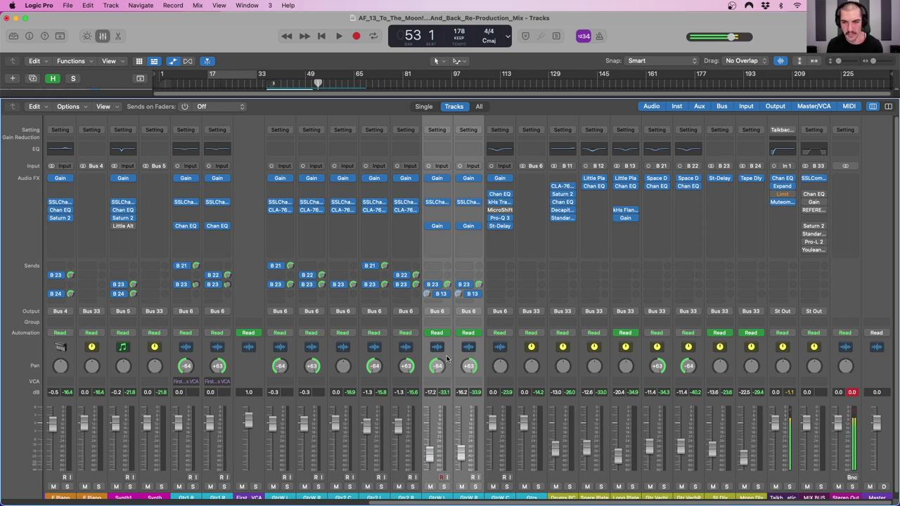
pyautogui.hscroll(-3, 450, 246)
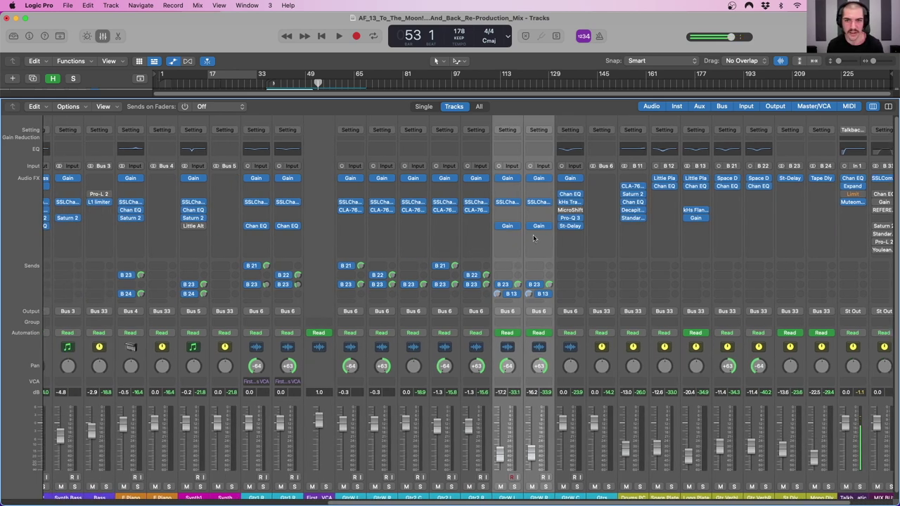
pyautogui.click(549, 350)
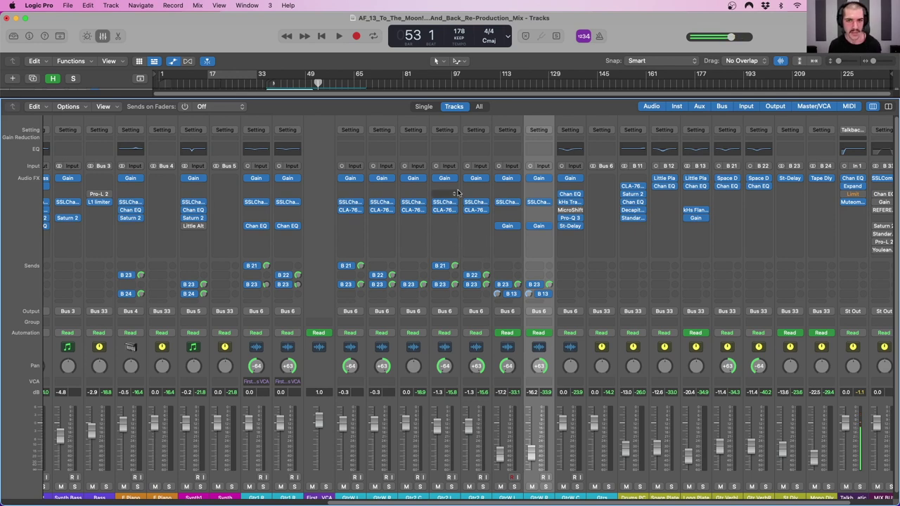
# Step: Select the Long Plate return and the GtrW C channel in turn to review their insert chains
pyautogui.moveTo(572, 204)
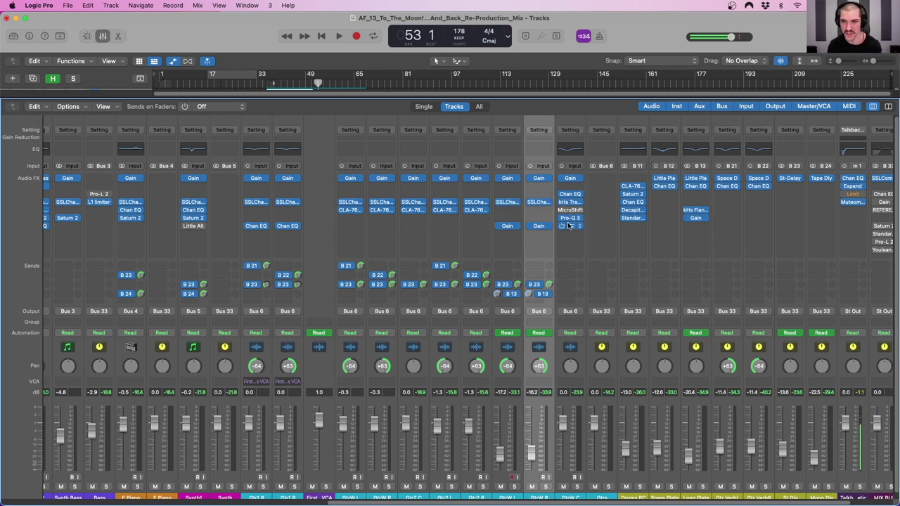
pyautogui.hscroll(2, 738, 217)
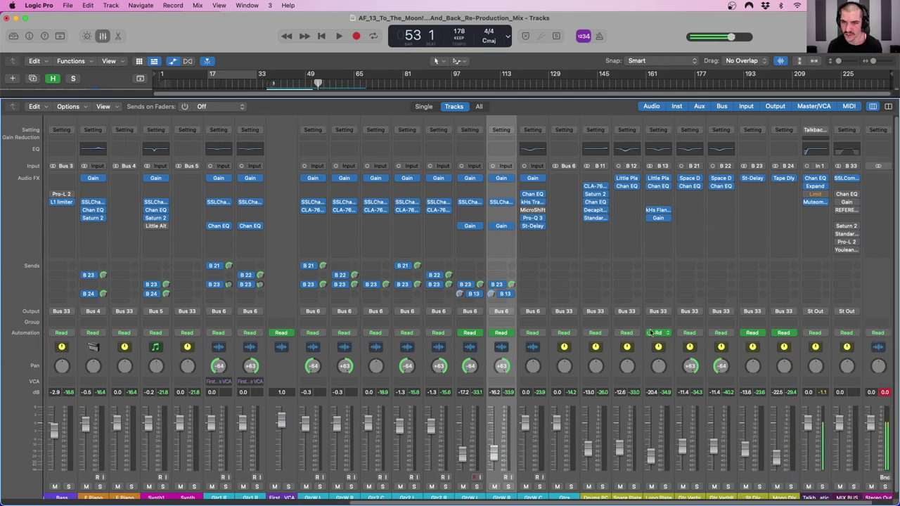
pyautogui.click(671, 372)
pyautogui.moveTo(523, 180)
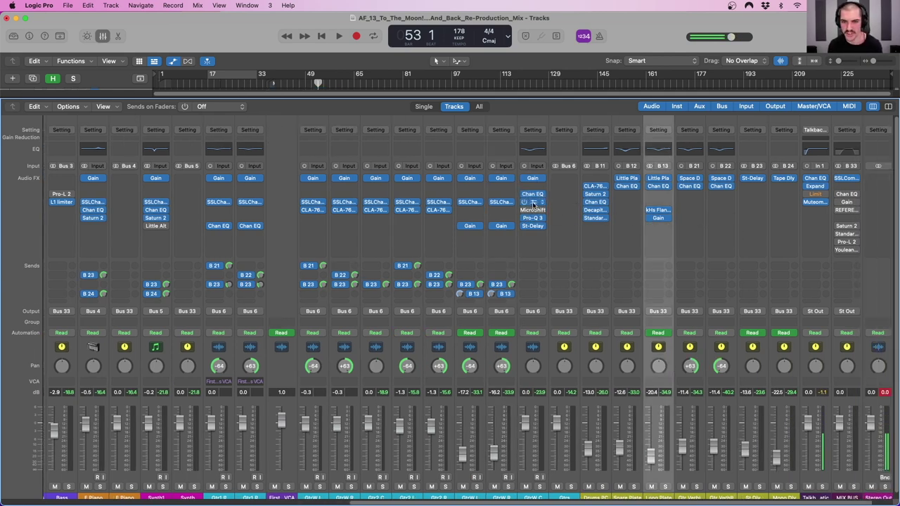
pyautogui.click(542, 384)
pyautogui.scroll(-1, 542, 384)
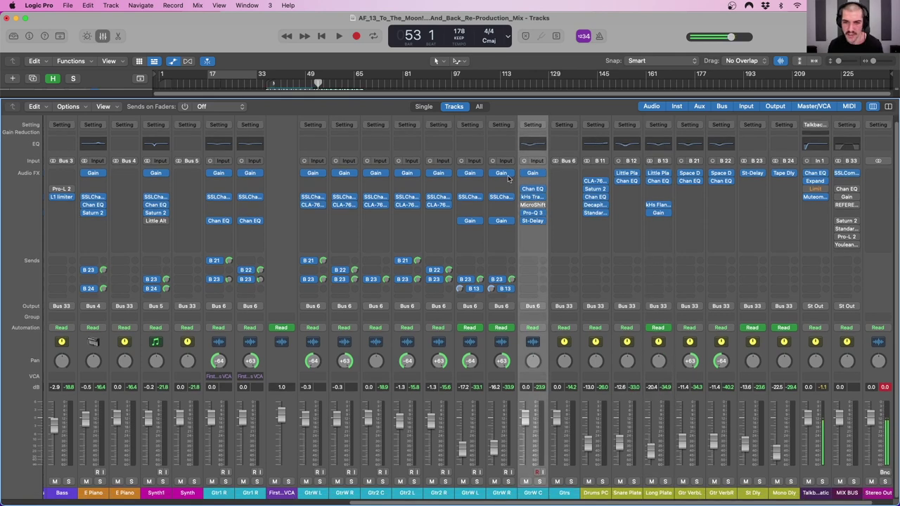
# Step: Open kHs Transient Shaper on GtrW C, examine its attack, pump and sustain settings, and close it
pyautogui.click(533, 198)
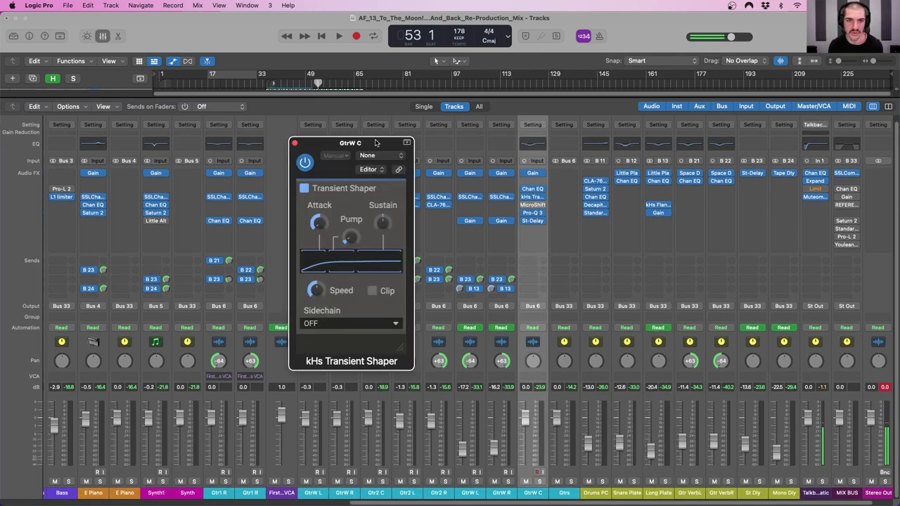
pyautogui.moveTo(394, 144); pyautogui.dragTo(468, 131)
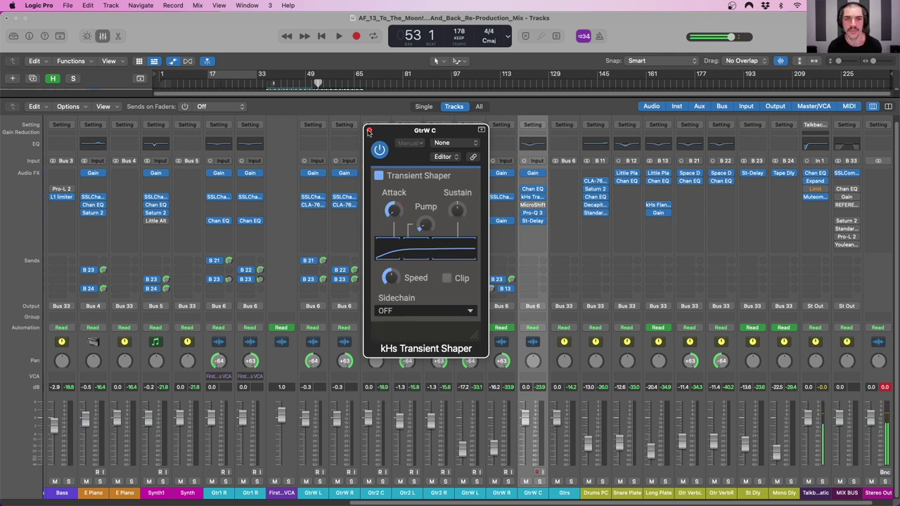
pyautogui.click(368, 131)
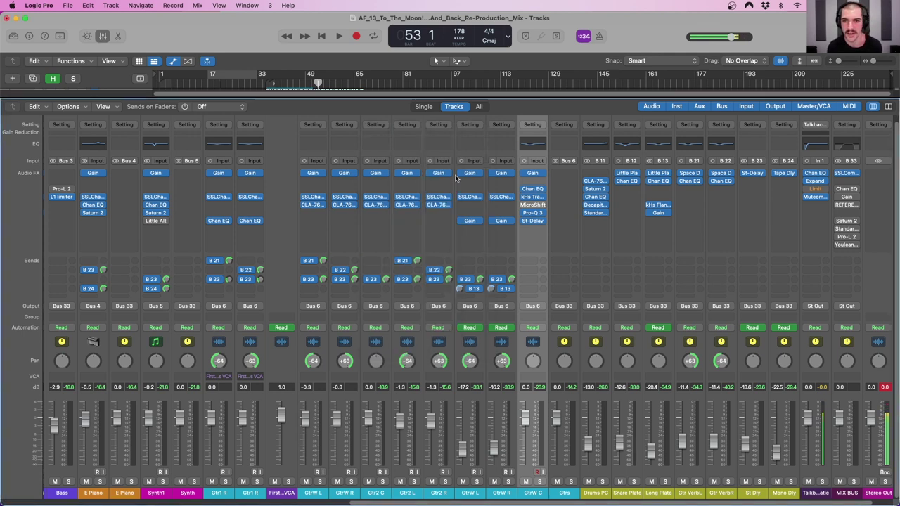
# Step: Open Stereo Delay on GtrW C, examine its left and right delay times and output mix, and close it
pyautogui.click(533, 221)
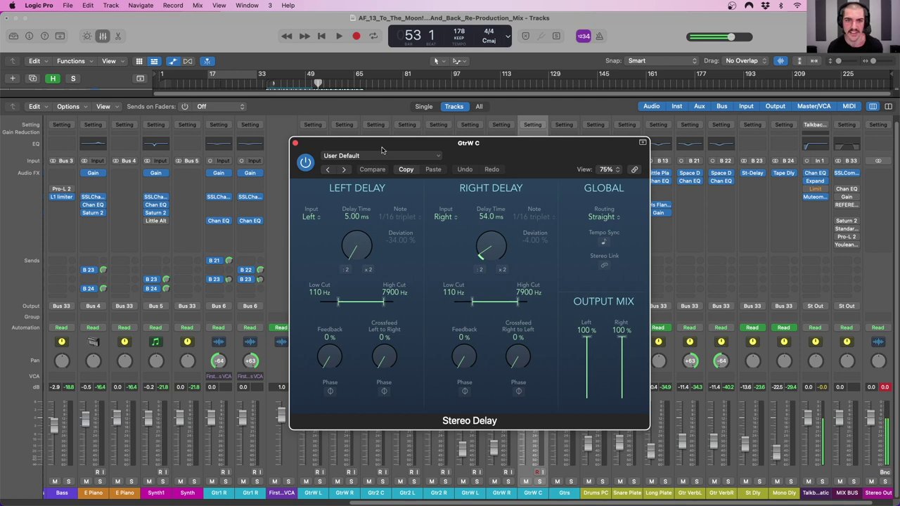
pyautogui.moveTo(381, 147); pyautogui.dragTo(376, 143)
pyautogui.moveTo(487, 147); pyautogui.dragTo(464, 133)
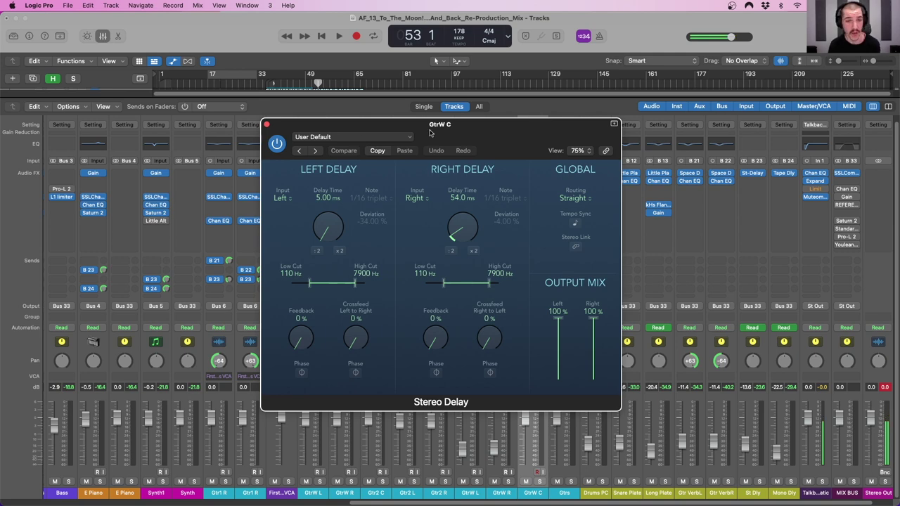
pyautogui.click(267, 125)
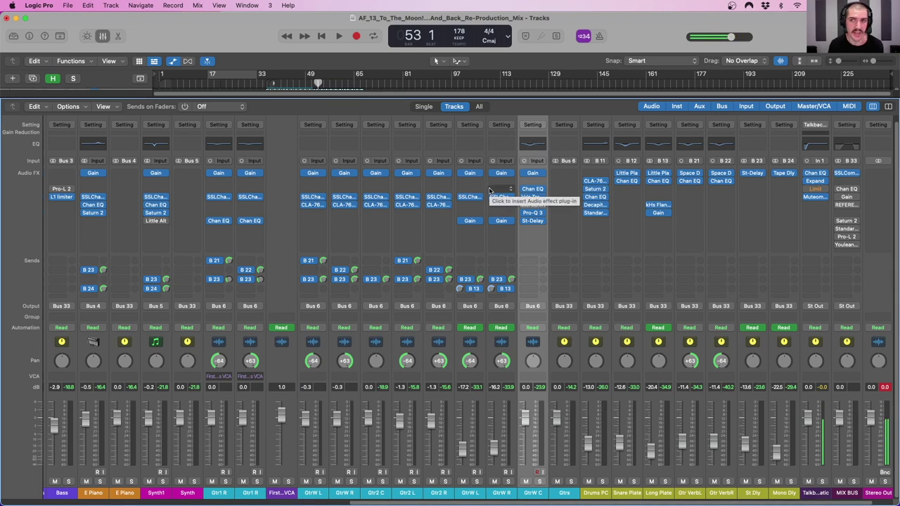
# Step: Select the first Bass track, open its Darkglass Ultra insert and examine the Microtubes B7K Ultra pedal settings
pyautogui.hscroll(-5, 488, 188)
pyautogui.hscroll(-6, 488, 188)
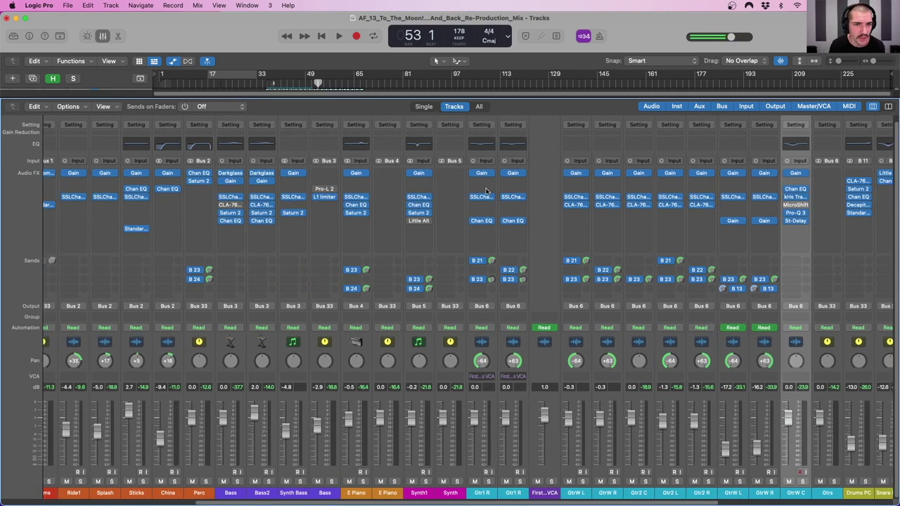
pyautogui.hscroll(-1, 478, 190)
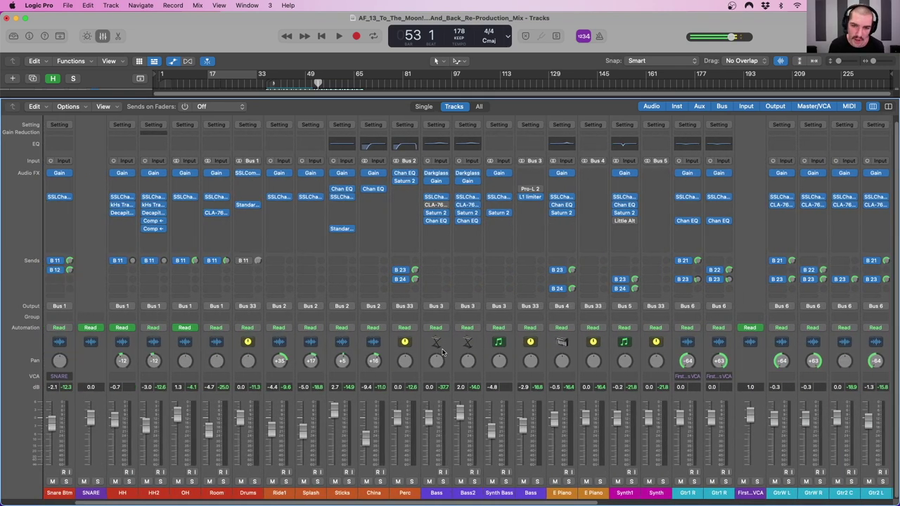
pyautogui.click(445, 343)
pyautogui.click(435, 172)
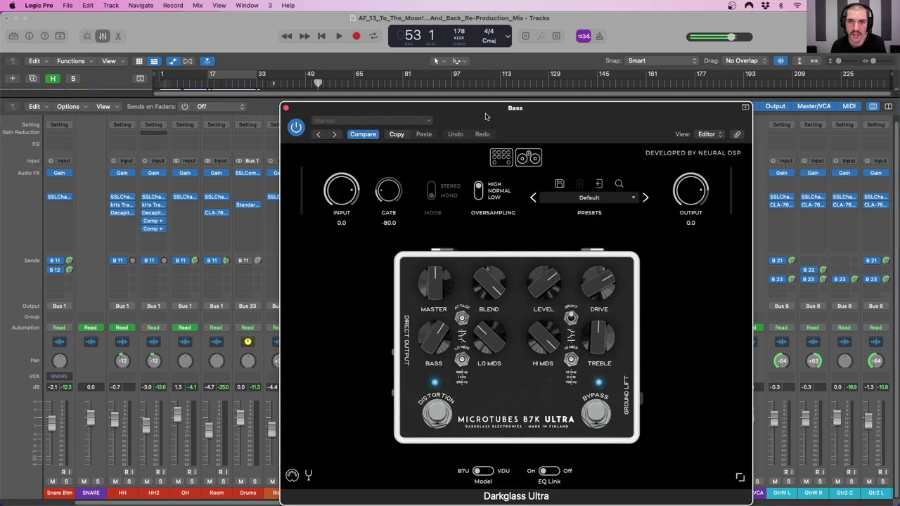
pyautogui.moveTo(485, 116); pyautogui.dragTo(428, 78)
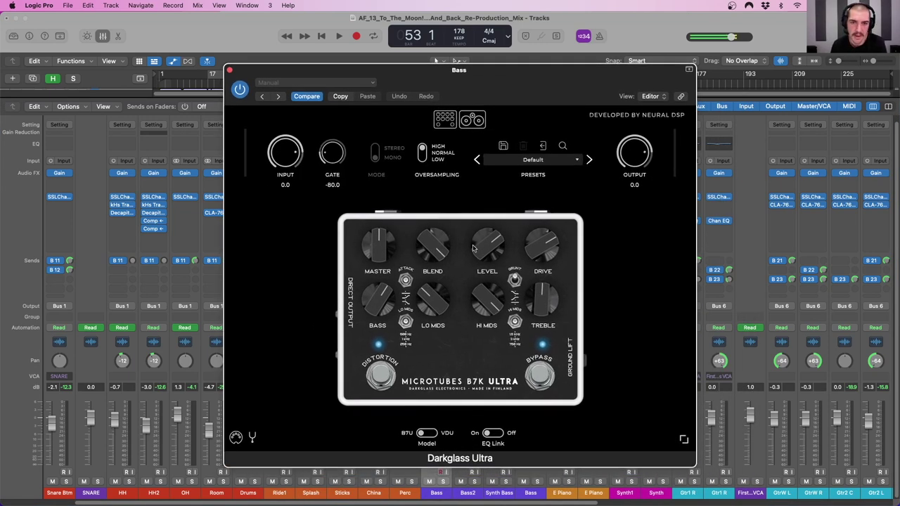
# Step: Move the Darkglass Ultra window aside and shrink it, examine the pedal settings beside the bass channel, and close it
pyautogui.moveTo(467, 76); pyautogui.dragTo(618, 82)
pyautogui.moveTo(834, 445); pyautogui.dragTo(829, 403)
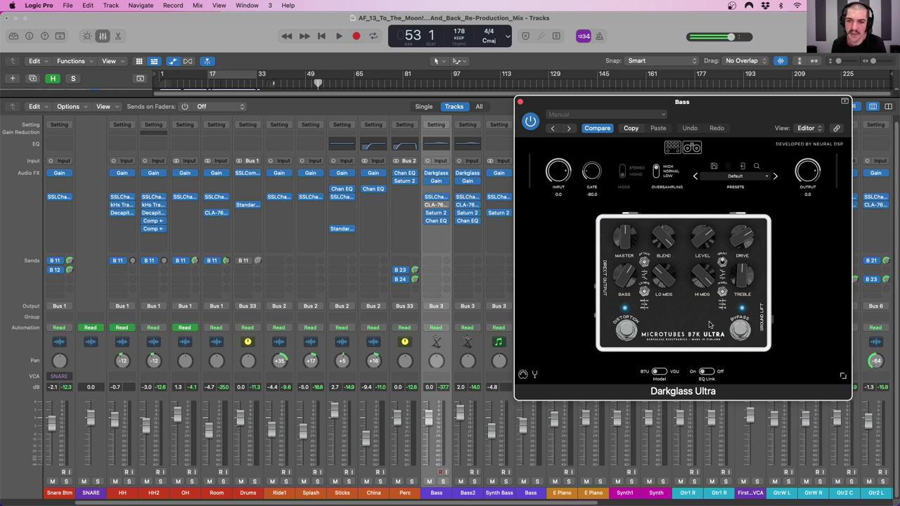
pyautogui.click(520, 103)
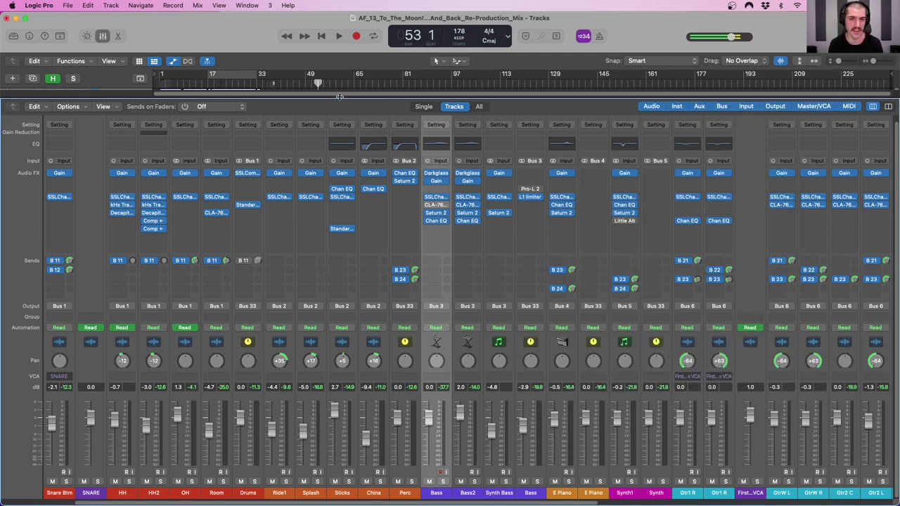
# Step: Reduce the mixer's height to reveal the tracks area and enlarge the track rows vertically
pyautogui.moveTo(339, 96); pyautogui.dragTo(368, 302)
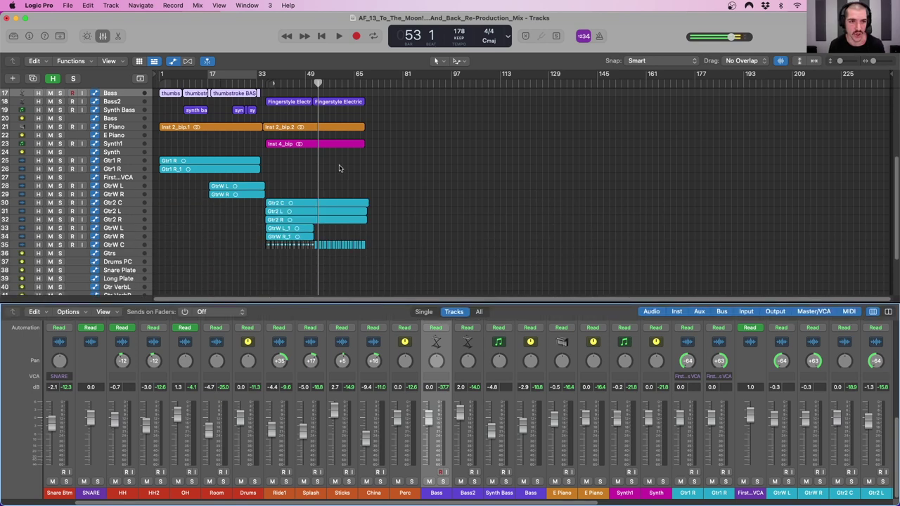
pyautogui.scroll(5, 295, 156)
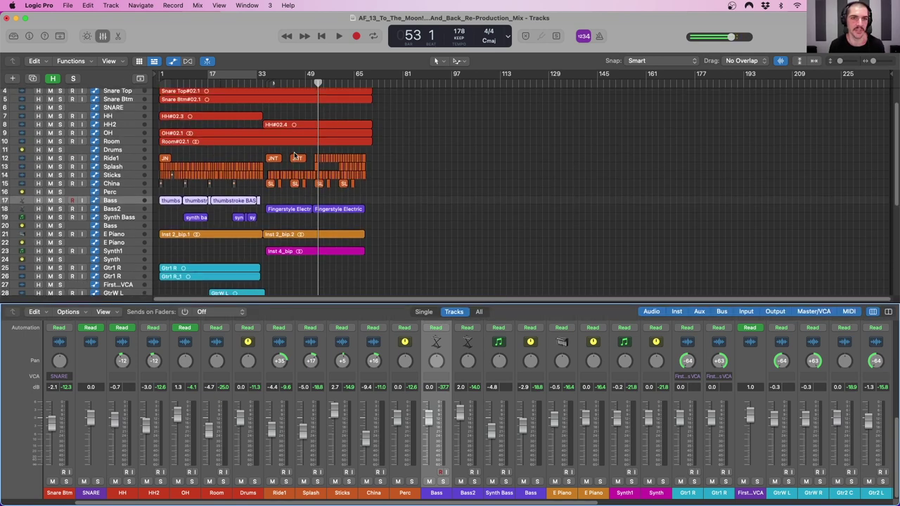
pyautogui.scroll(2, 295, 154)
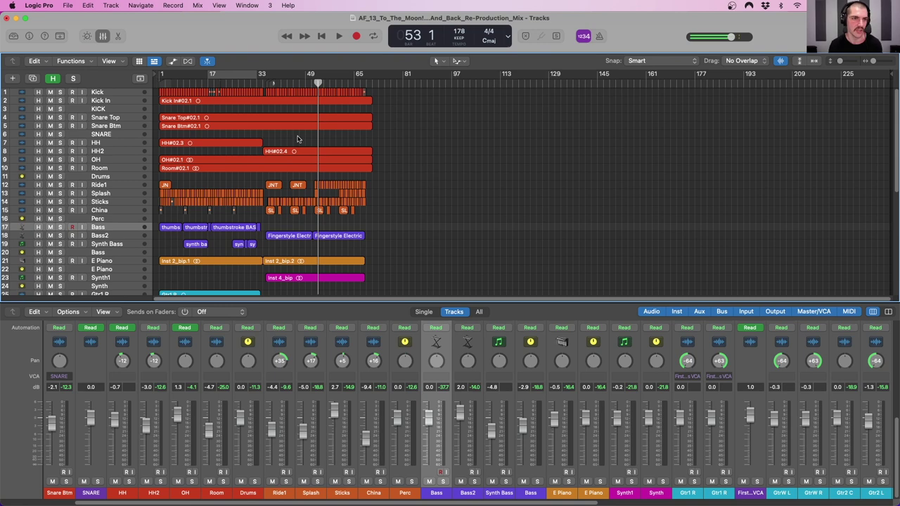
pyautogui.press('super+Down')
pyautogui.press('super+Down')
pyautogui.press('super+Down')
pyautogui.press('super+Down')
pyautogui.press('super+Down')
pyautogui.press('super+Down')
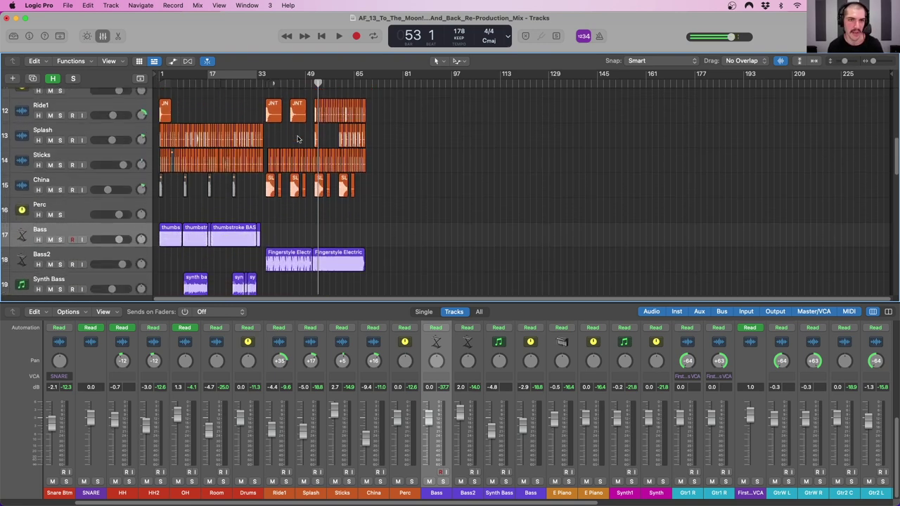
pyautogui.press('super+Down')
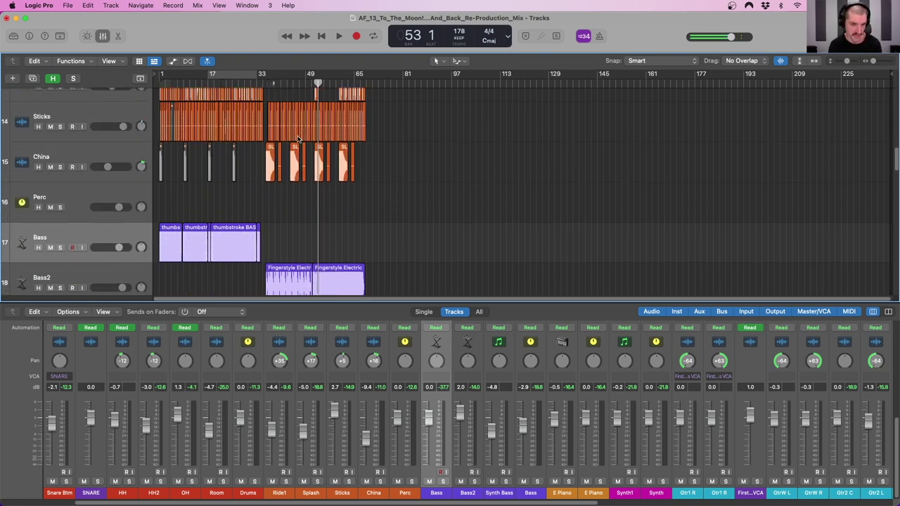
# Step: Show track automation and examine the volume curves on the drum tracks, selecting the SNARE track
pyautogui.press('a')
pyautogui.scroll(8, 310, 183)
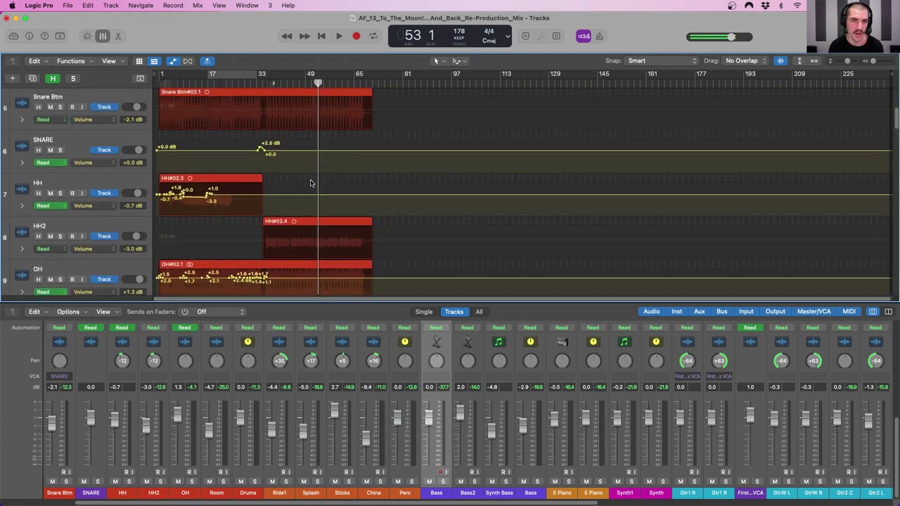
pyautogui.scroll(4, 310, 183)
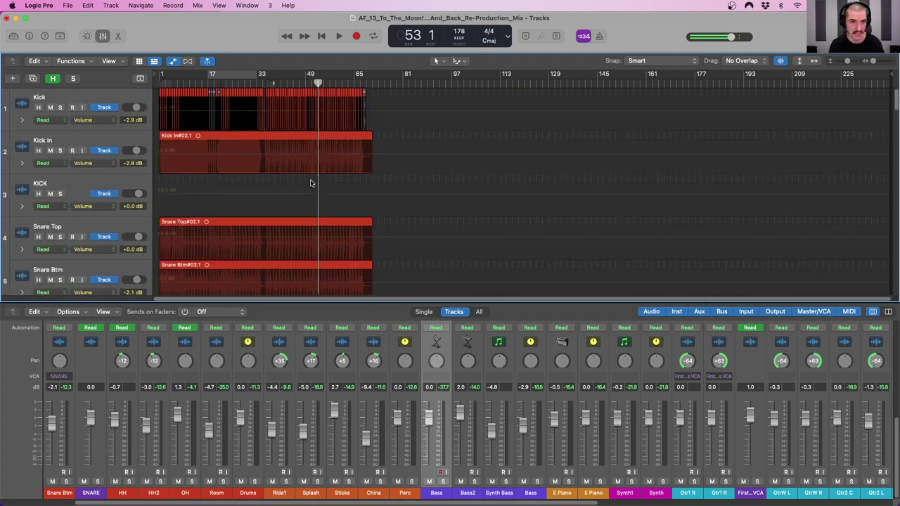
pyautogui.scroll(-3, 310, 183)
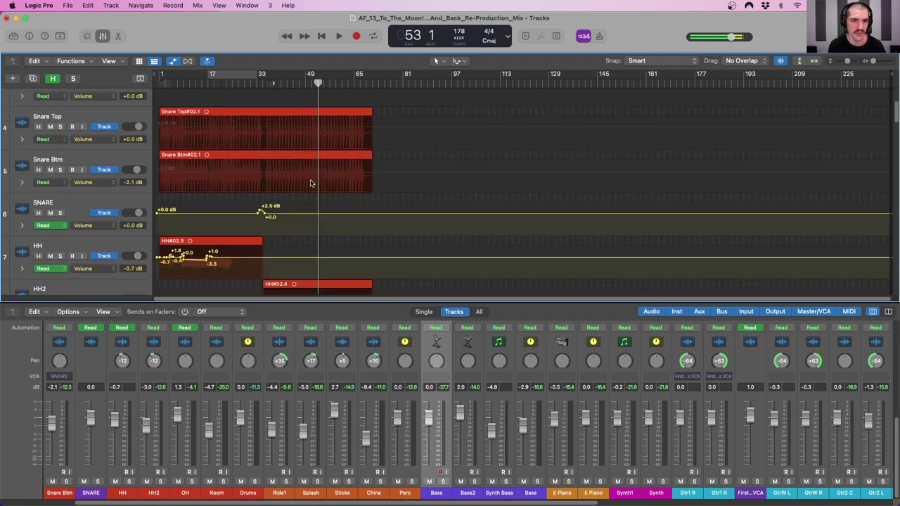
pyautogui.click(102, 162)
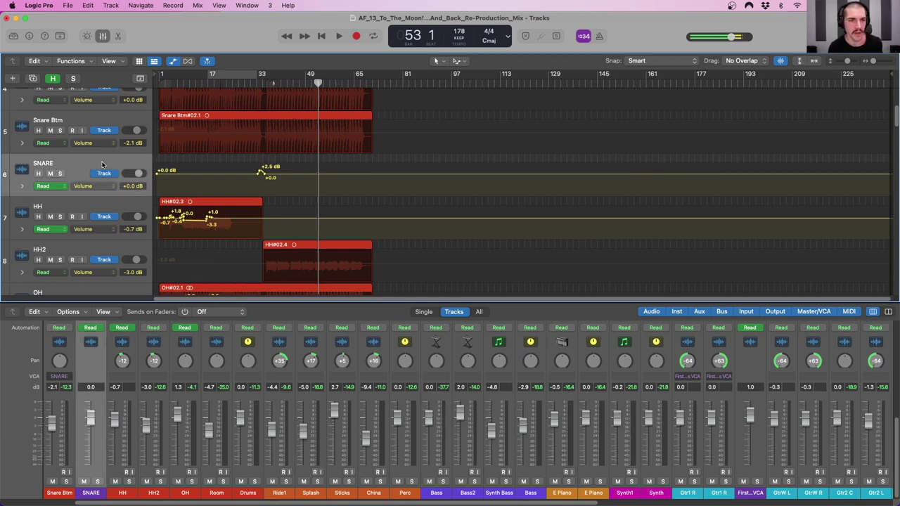
# Step: Examine the volume automation down to the effect returns, selecting St Dly and Mono Dly in turn
pyautogui.scroll(-6, 221, 175)
pyautogui.scroll(-18, 221, 175)
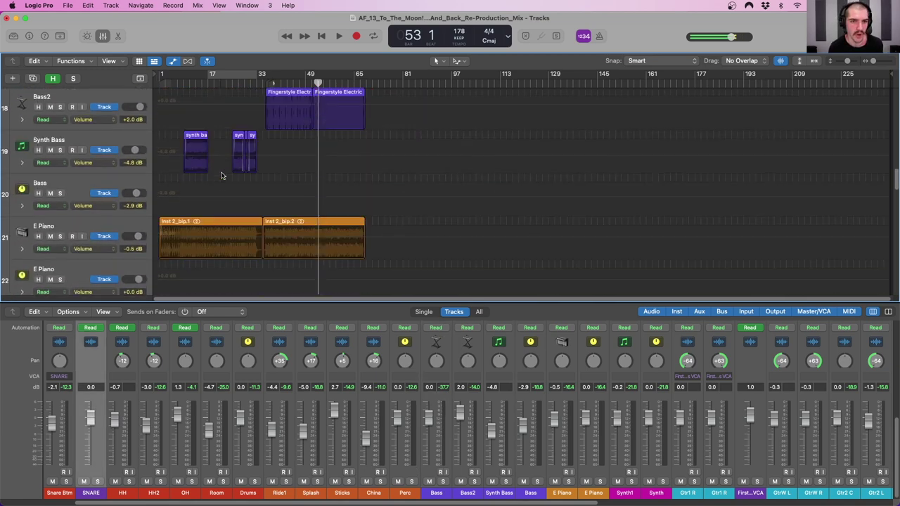
pyautogui.scroll(-12, 220, 175)
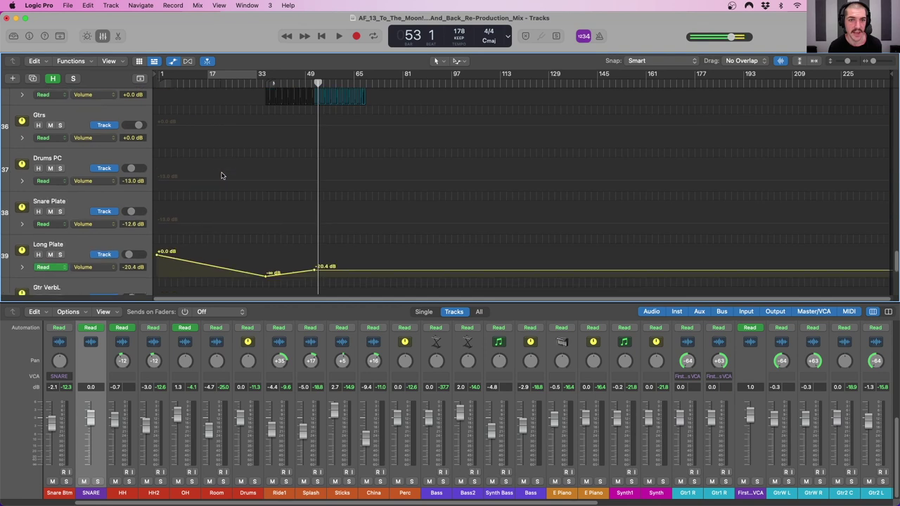
pyautogui.scroll(-1, 220, 175)
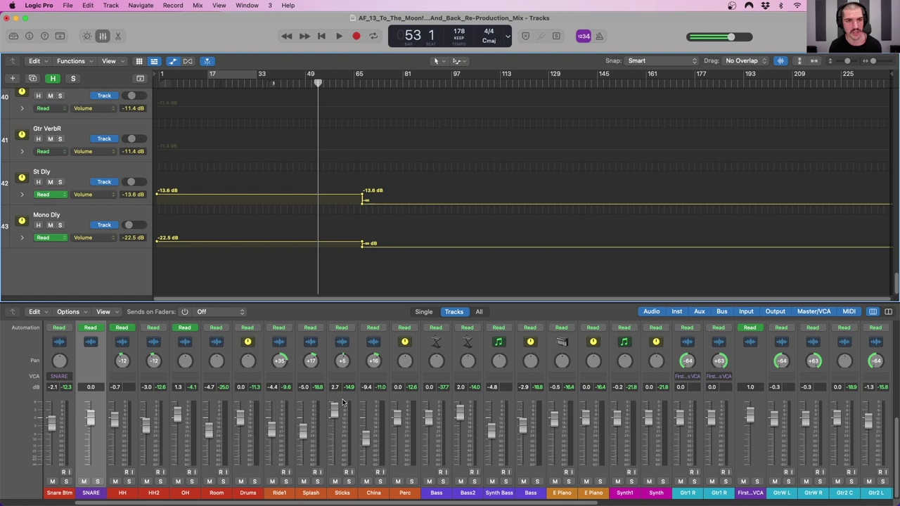
pyautogui.moveTo(107, 184)
pyautogui.click(81, 175)
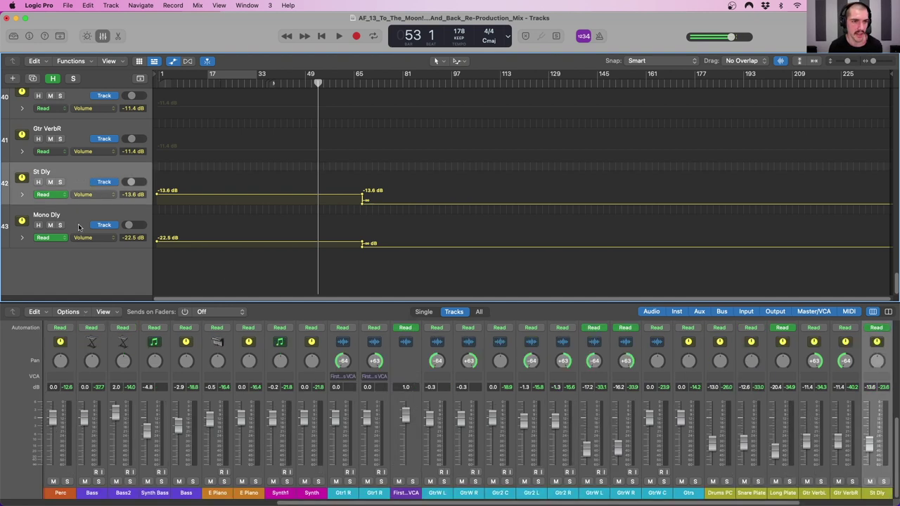
pyautogui.click(77, 220)
pyautogui.click(72, 173)
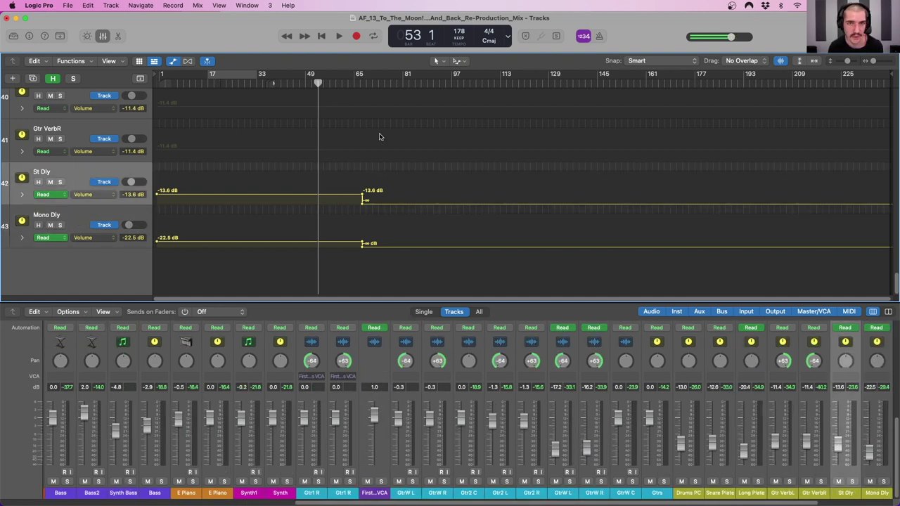
# Step: Zoom in around the song's ending and play from bar 66 across the volume drop on the delay returns
pyautogui.click(360, 82)
pyautogui.press('super+Right')
pyautogui.click(345, 82)
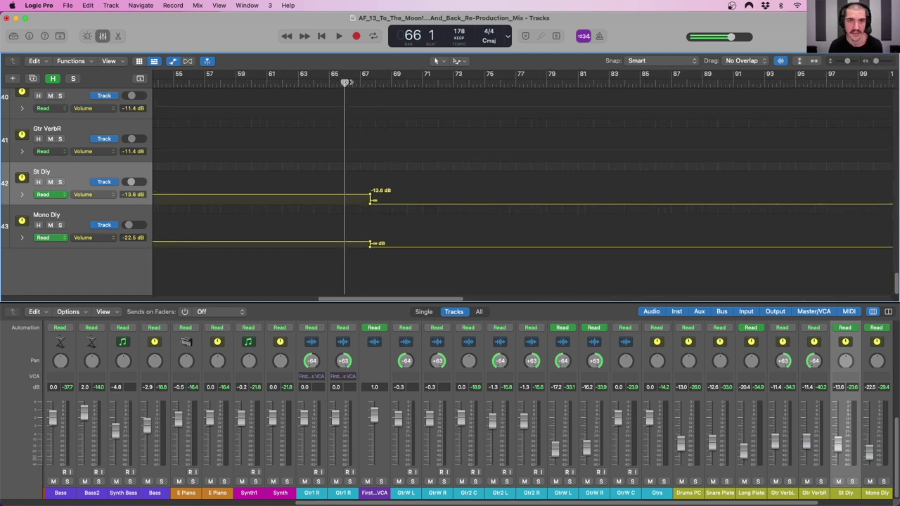
pyautogui.press('space')
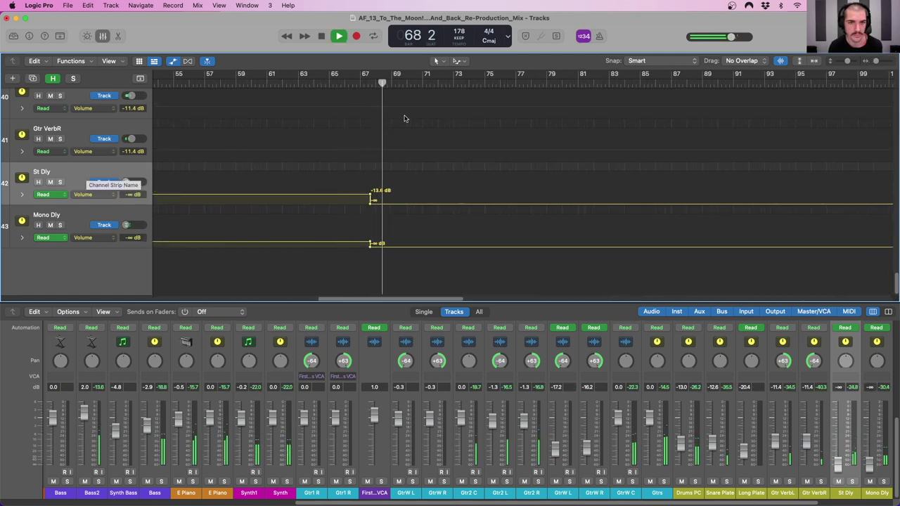
pyautogui.click(376, 90)
pyautogui.press('space')
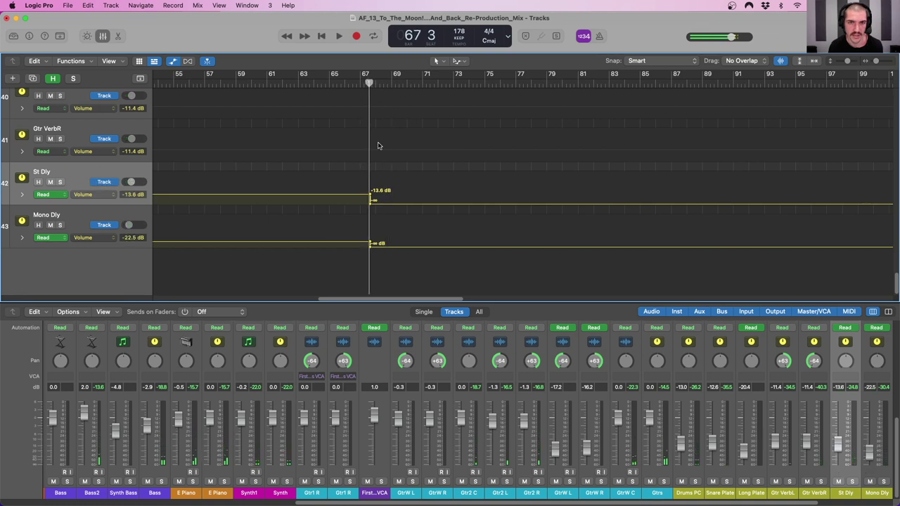
# Step: Place the playhead on the delay returns' volume drop at bar 67 beat 3 and return to the full arrangement view
pyautogui.press('super+Right')
pyautogui.press('super+Right')
pyautogui.moveTo(369, 83); pyautogui.dragTo(379, 83)
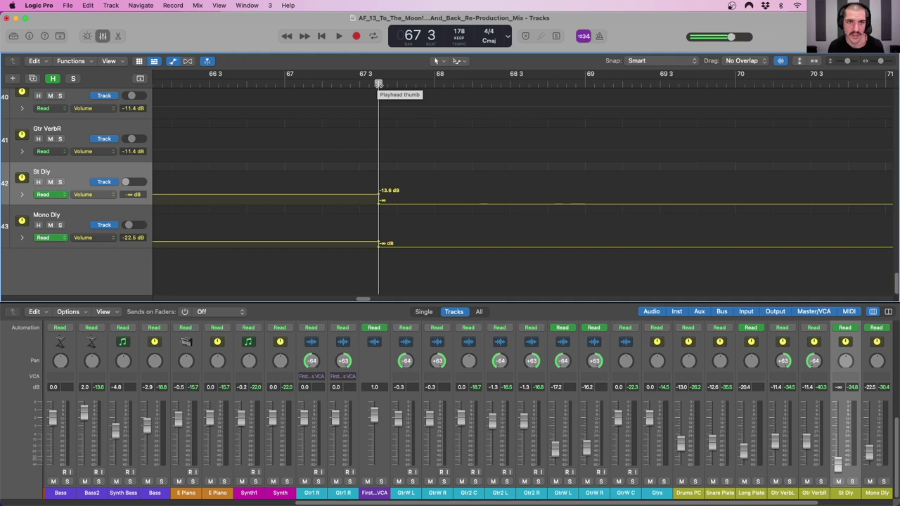
pyautogui.press('z')
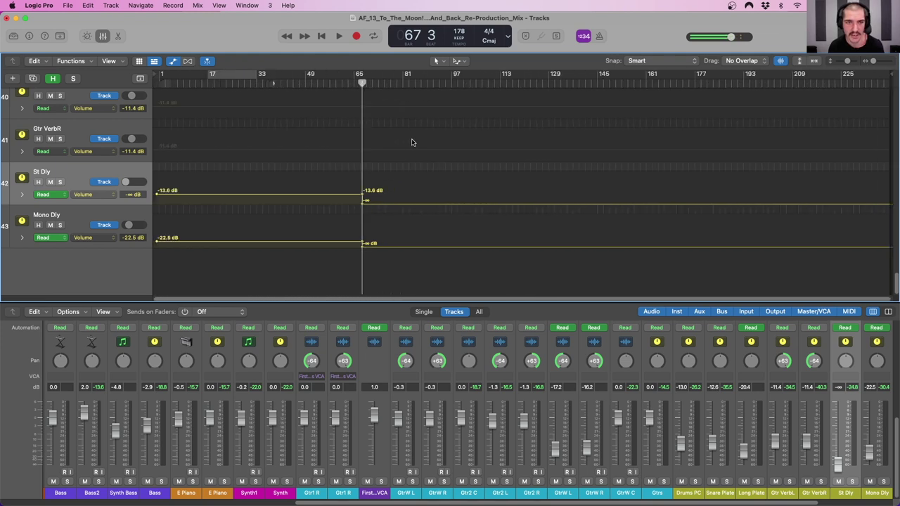
# Step: Move the playhead to bar 68 and select the St Dly and Mono Dly returns in turn to check their faders
pyautogui.press('.')
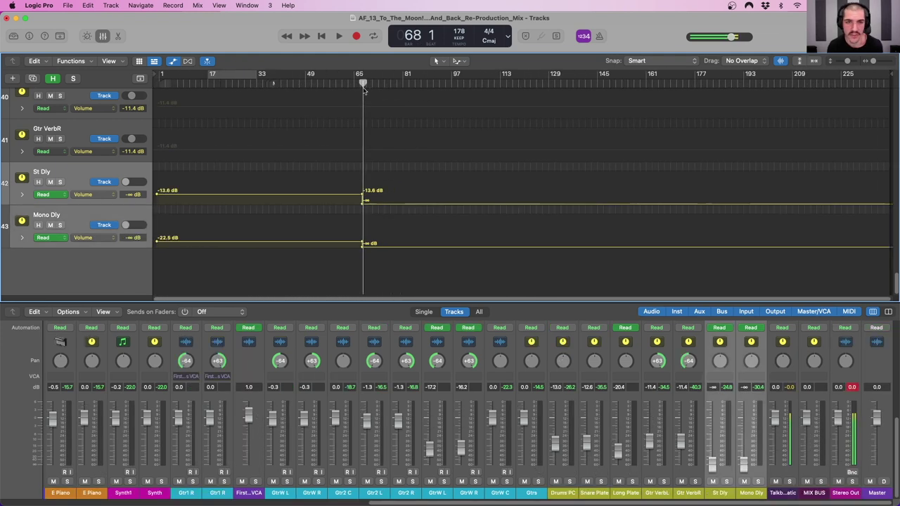
pyautogui.click(732, 346)
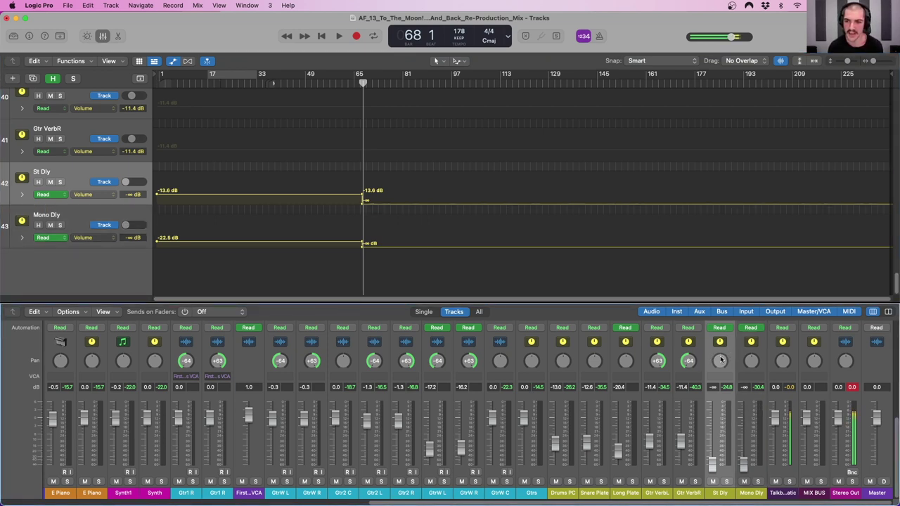
pyautogui.click(750, 355)
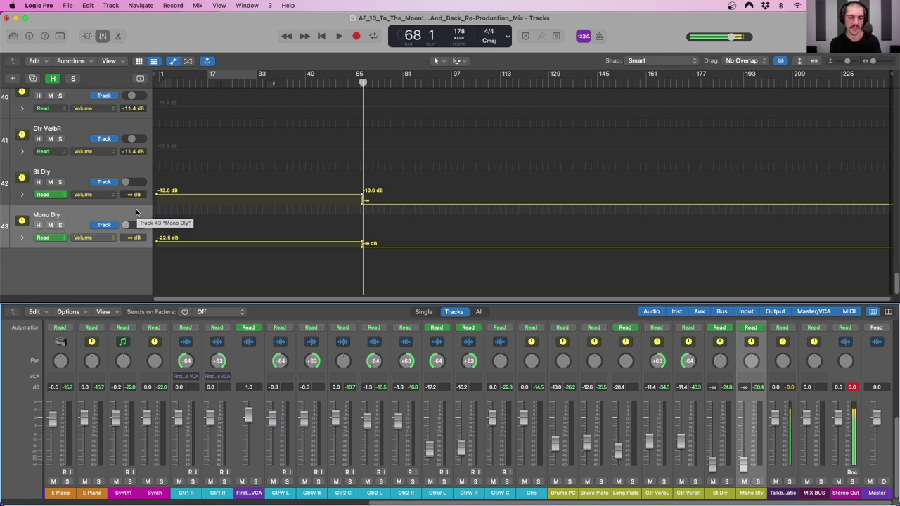
pyautogui.click(76, 176)
pyautogui.click(75, 217)
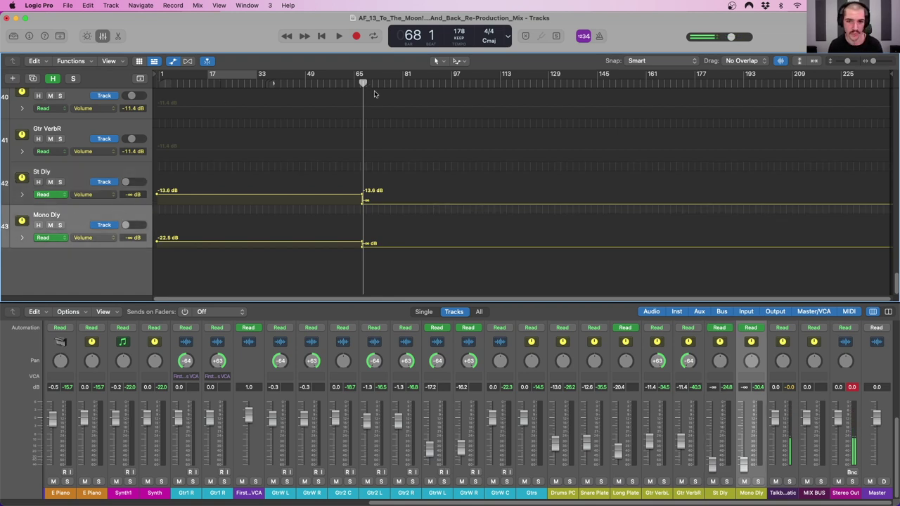
# Step: Select the Long Plate return and set the playhead to bar 36, at the low point of its volume automation
pyautogui.scroll(3, 388, 163)
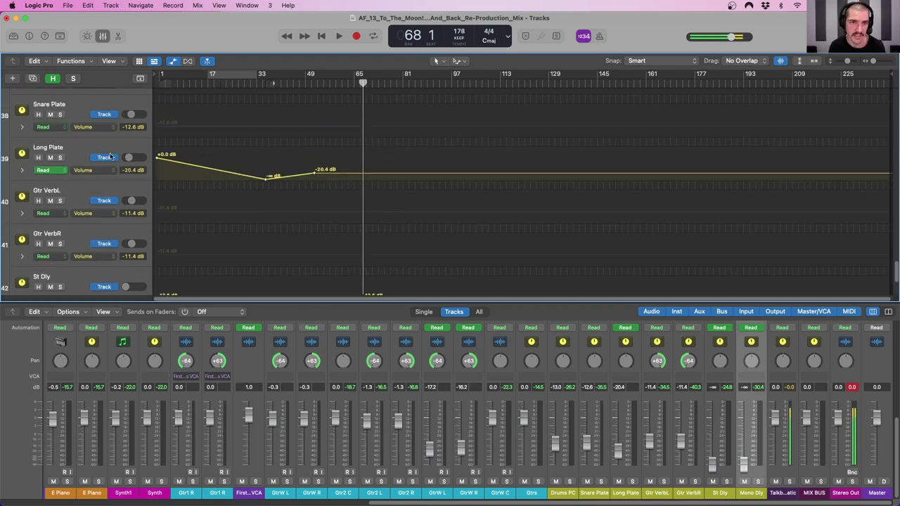
pyautogui.click(74, 151)
pyautogui.moveTo(255, 84)
pyautogui.mouseDown()
pyautogui.moveTo(241, 84)
pyautogui.moveTo(265, 85)
pyautogui.mouseUp()
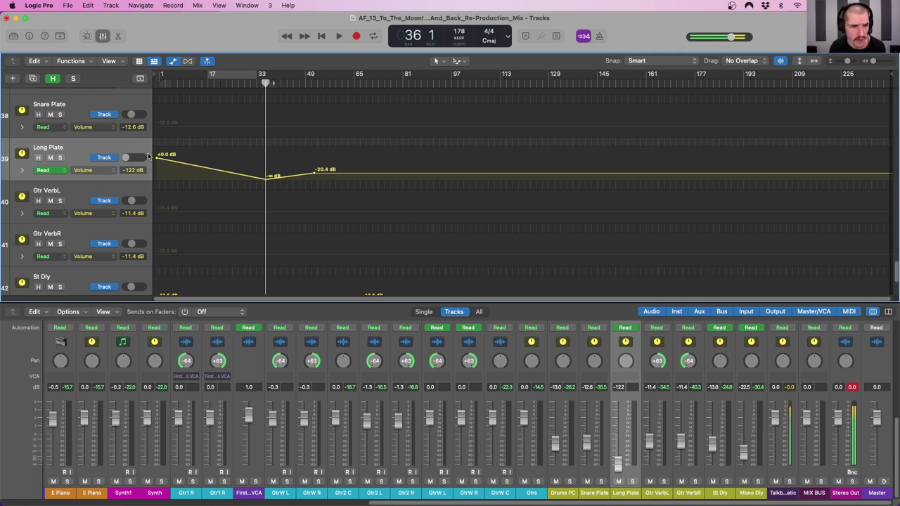
# Step: Select the second GtrW L and GtrW R tracks together and examine their volume automation around bar 36
pyautogui.scroll(5, 232, 156)
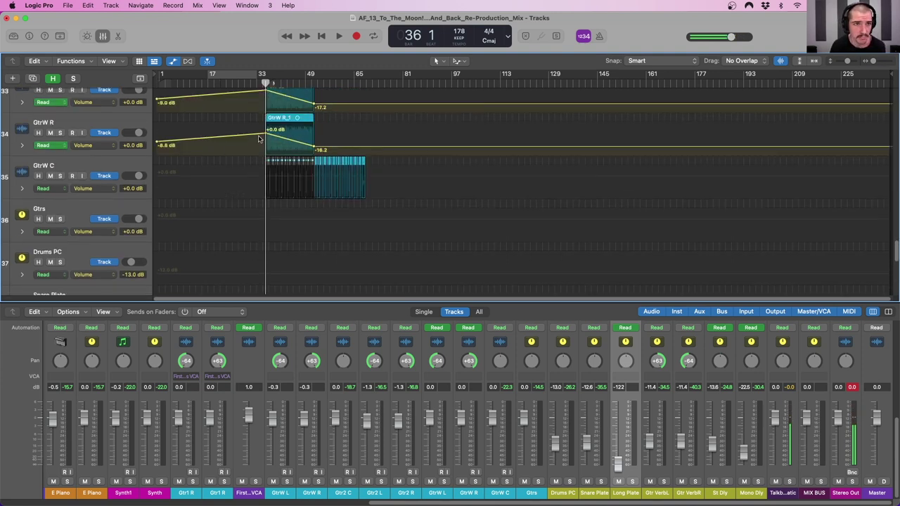
pyautogui.click(56, 127)
pyautogui.scroll(1, 67, 128)
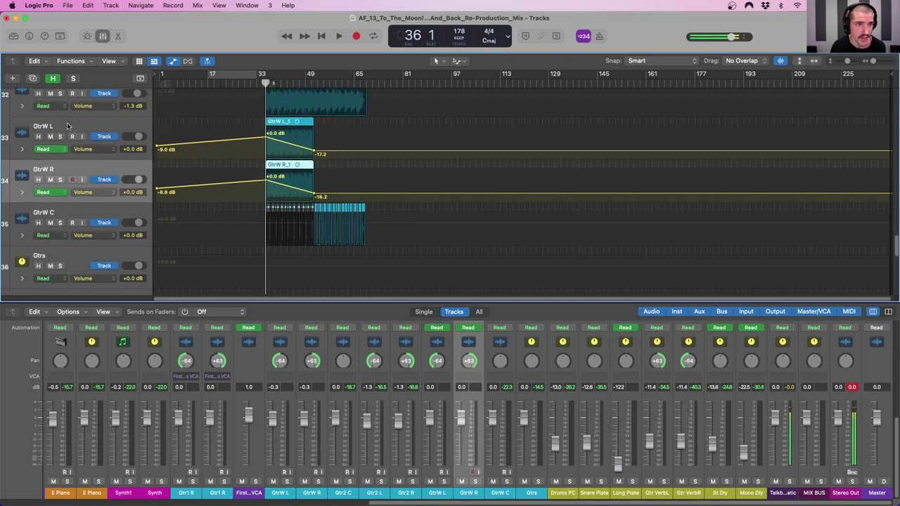
pyautogui.keyDown('shift'); pyautogui.click(146, 128); pyautogui.keyUp('shift')
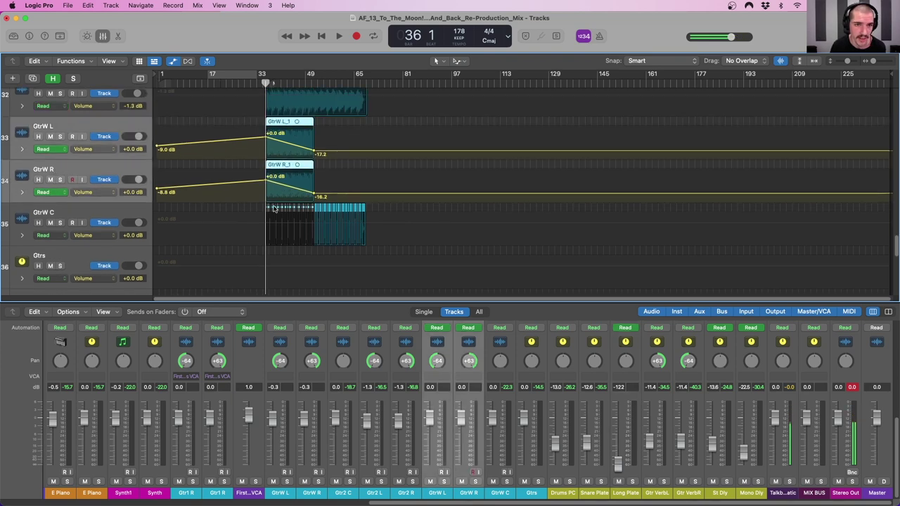
# Step: Lower the Long Plate return's first volume automation point to -∞ dB and compare its curve with GtrW L and GtrW R
pyautogui.scroll(-5, 274, 209)
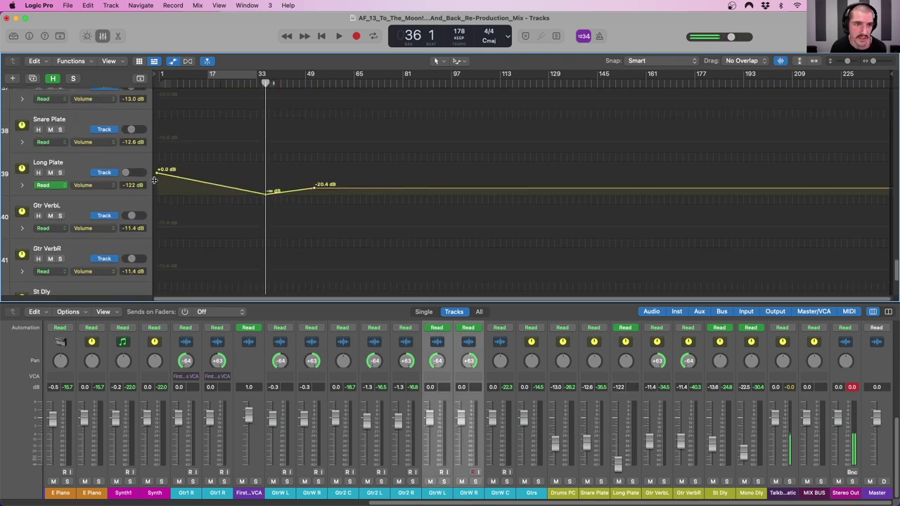
pyautogui.moveTo(156, 175); pyautogui.dragTo(157, 198)
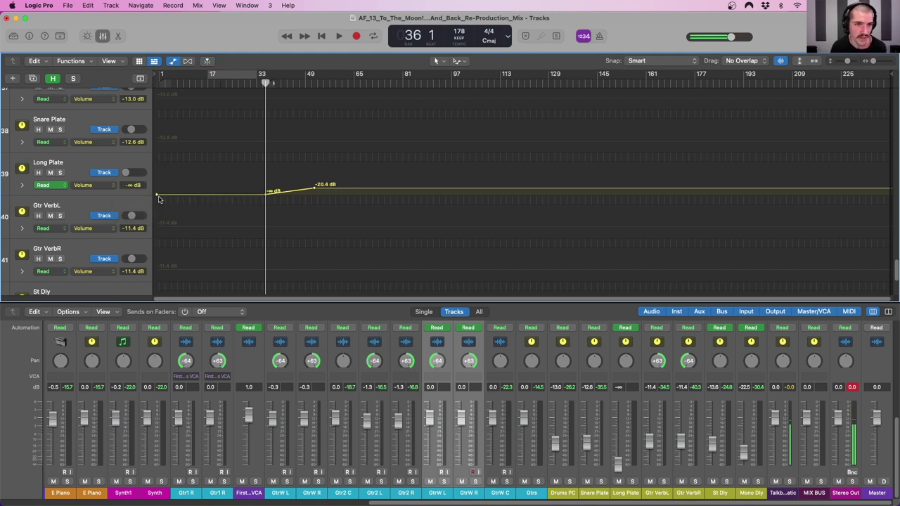
pyautogui.scroll(6, 284, 148)
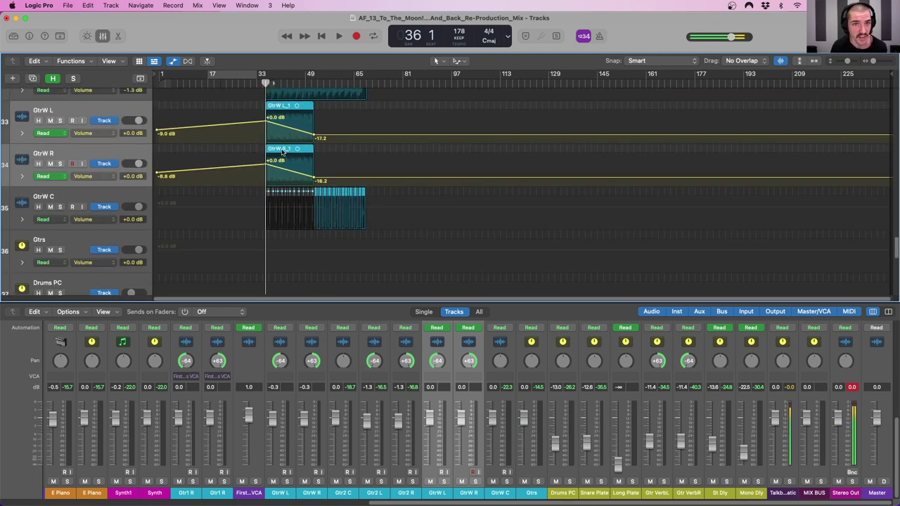
pyautogui.scroll(-6, 281, 147)
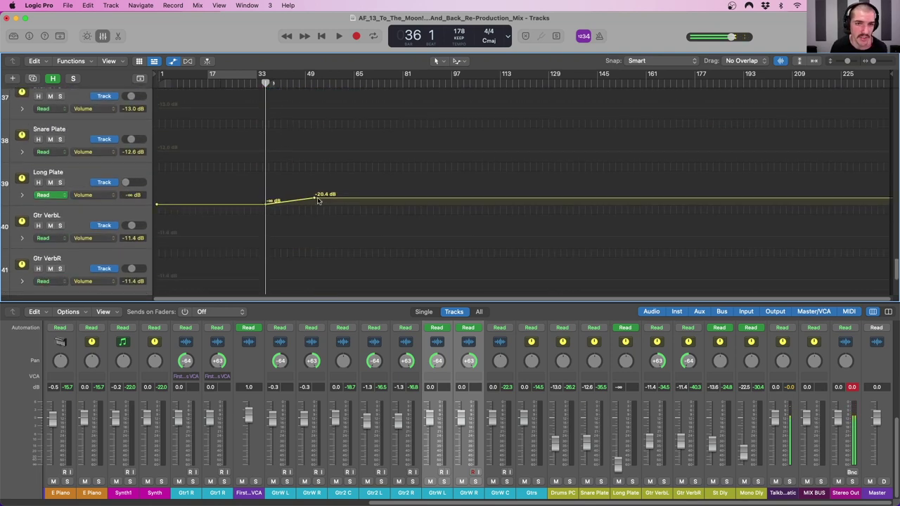
pyautogui.scroll(7, 318, 201)
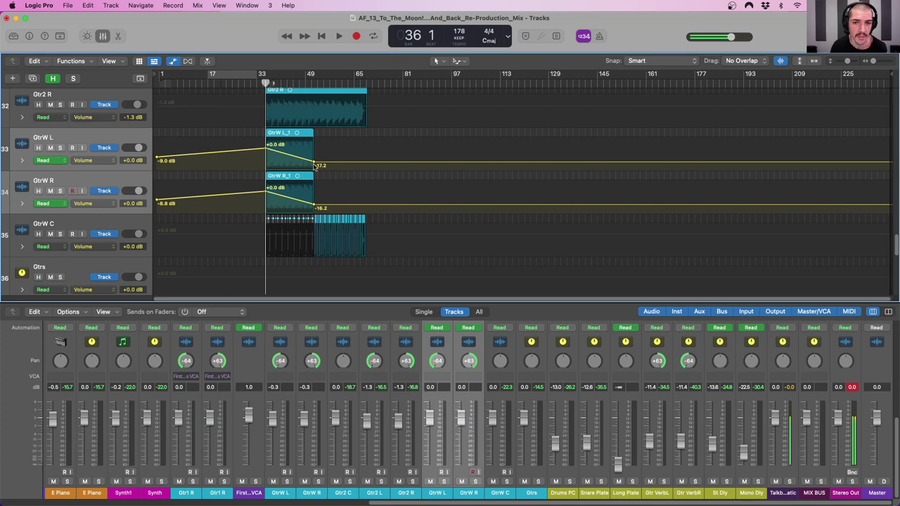
# Step: Inspect the Long Plate sends on the second GtrW L and GtrW R tracks and compare their volume automation with the Long Plate return's
pyautogui.scroll(4, 452, 352)
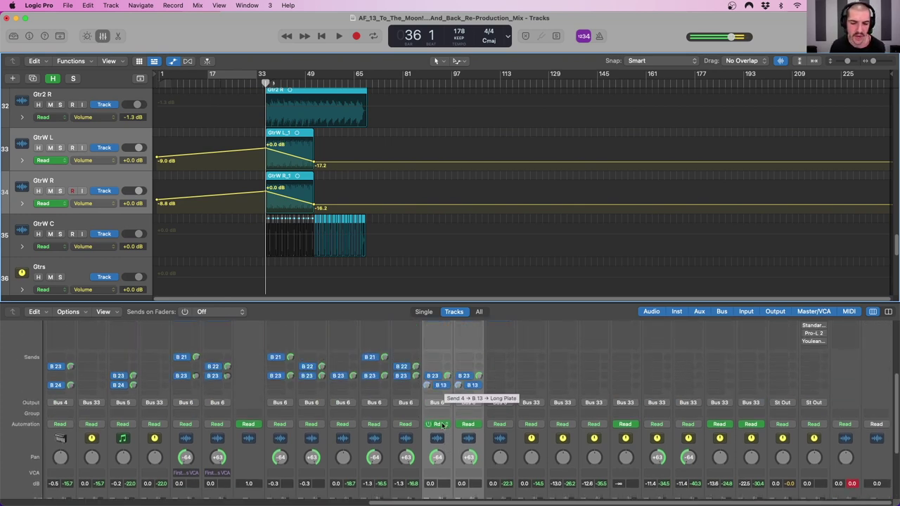
pyautogui.scroll(-6, 316, 228)
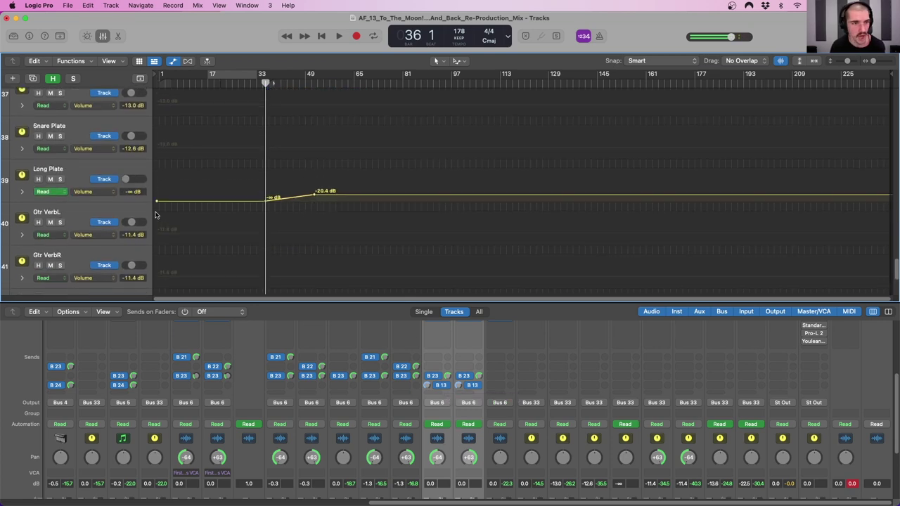
pyautogui.click(90, 178)
pyautogui.scroll(3, 90, 177)
pyautogui.scroll(2, 95, 172)
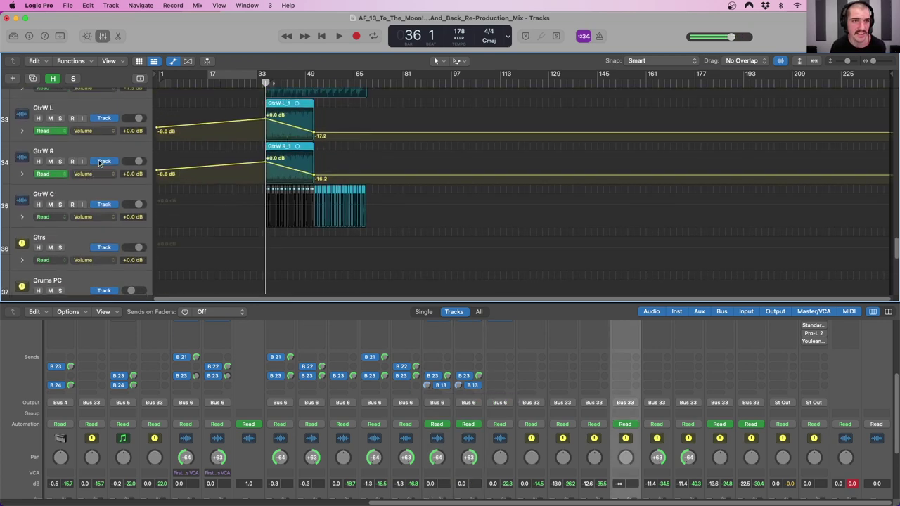
pyautogui.click(96, 113)
pyautogui.keyDown('shift'); pyautogui.click(110, 151); pyautogui.keyUp('shift')
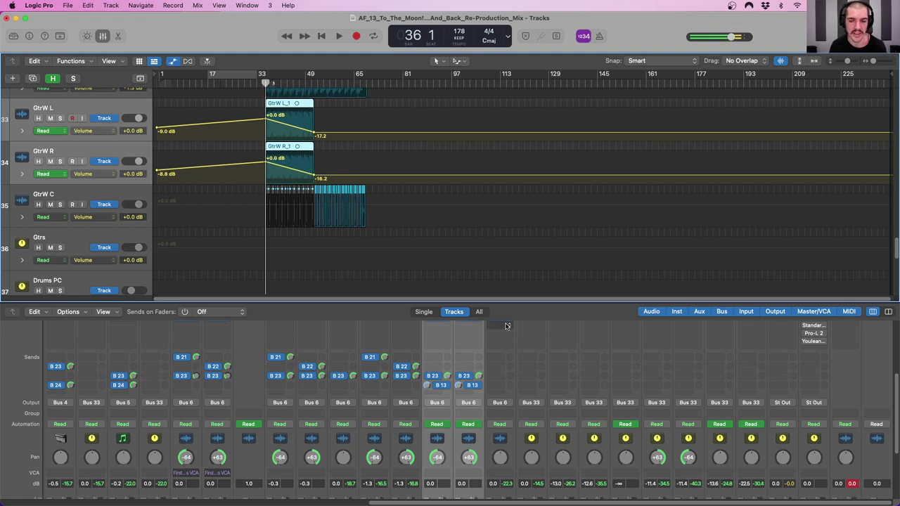
# Step: Hide the track automation, select the Long Plate return and show the automation again
pyautogui.press('a')
pyautogui.keyDown('ctrl'); pyautogui.keyDown('alt'); pyautogui.click(232, 174); pyautogui.keyUp('alt'); pyautogui.keyUp('ctrl')
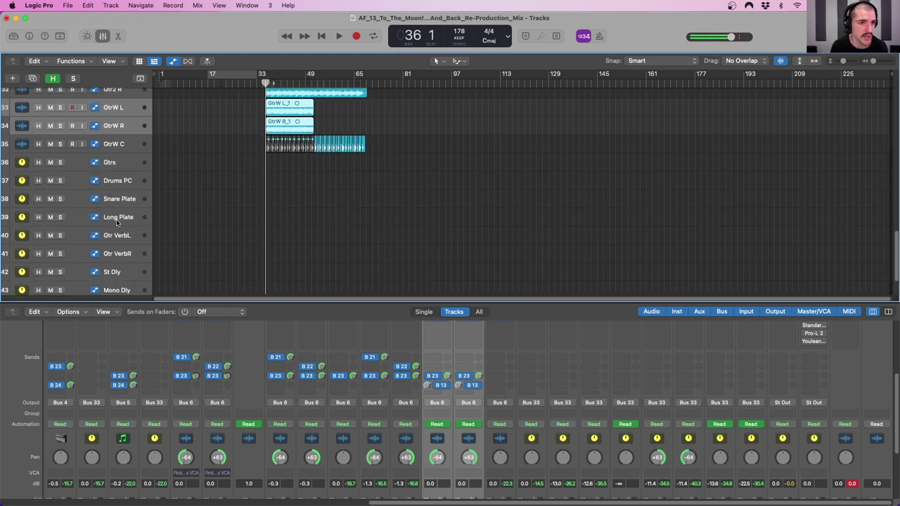
pyautogui.click(117, 220)
pyautogui.press('a')
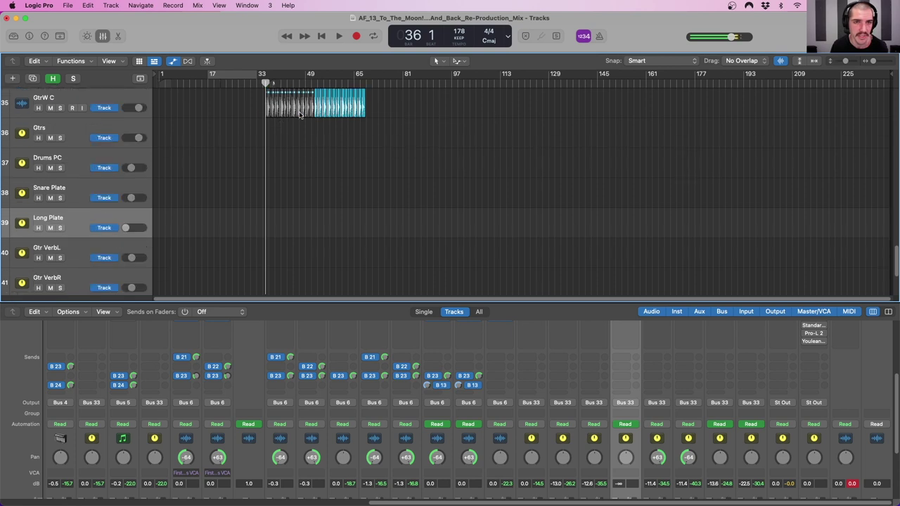
pyautogui.keyDown('ctrl'); pyautogui.keyDown('alt'); pyautogui.click(302, 115); pyautogui.keyUp('alt'); pyautogui.keyUp('ctrl')
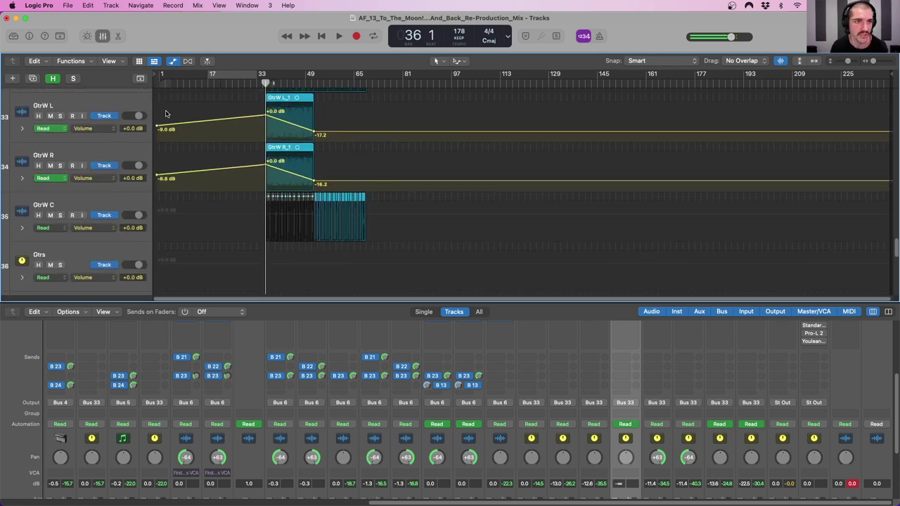
# Step: Select the second GtrW L and GtrW R, follow with the Long Plate return, and move the playhead to bar 52 to check its automation
pyautogui.click(127, 107)
pyautogui.keyDown('shift'); pyautogui.click(113, 154); pyautogui.keyUp('shift')
pyautogui.scroll(-5, 336, 177)
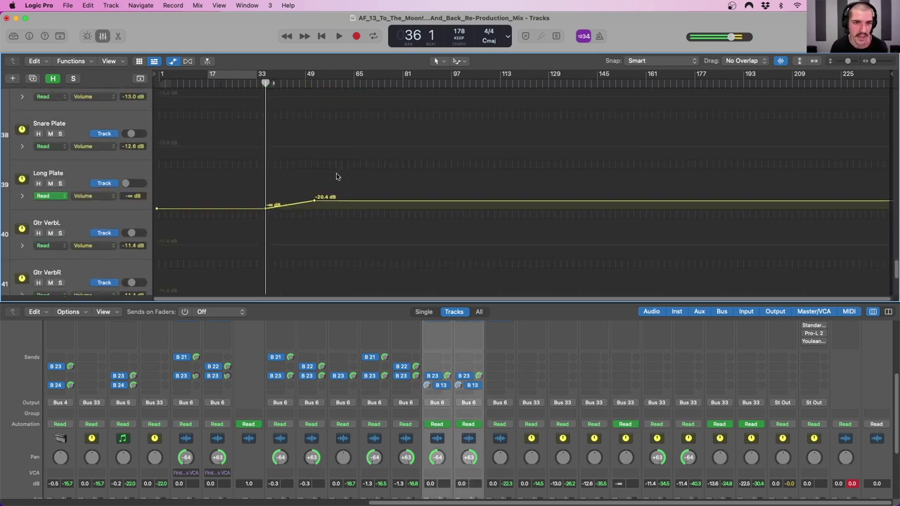
pyautogui.click(99, 187)
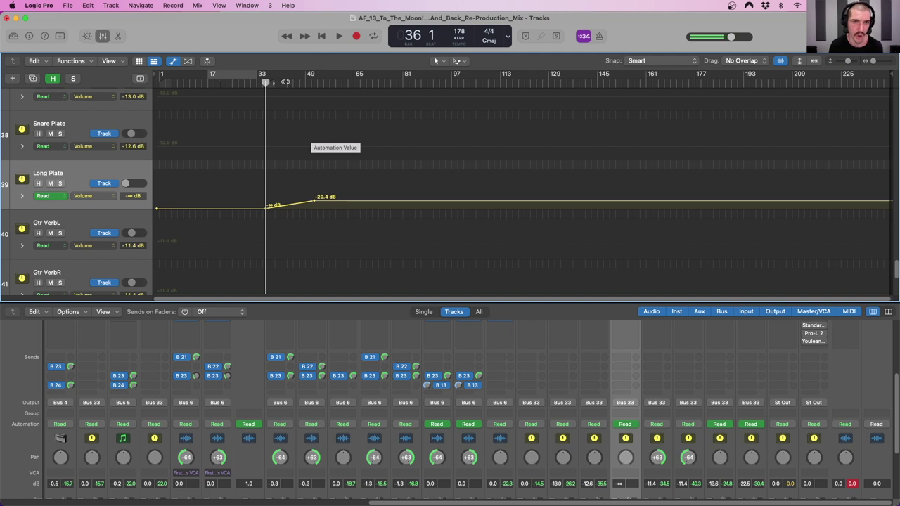
pyautogui.hotkey('shift', '.')
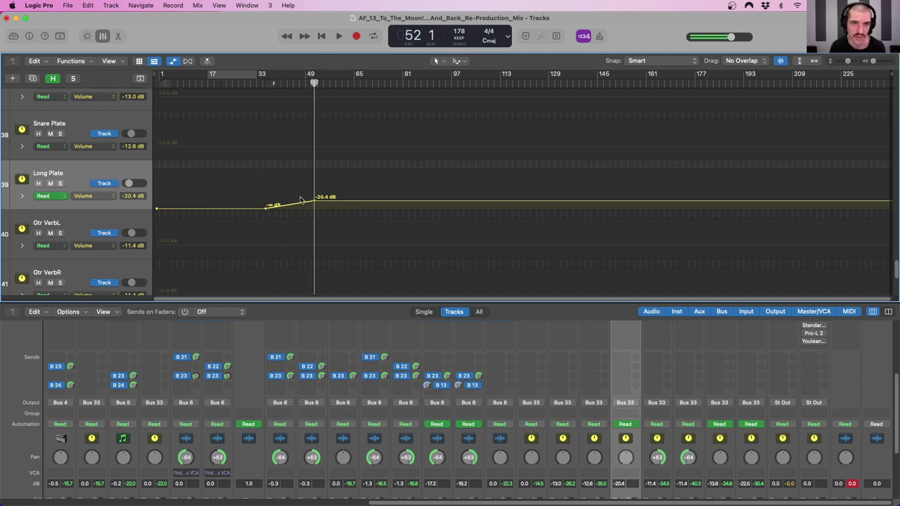
# Step: Return the playhead to bar 1, select First Gtrs VCA and play the opening to check its volume automation
pyautogui.scroll(15, 310, 202)
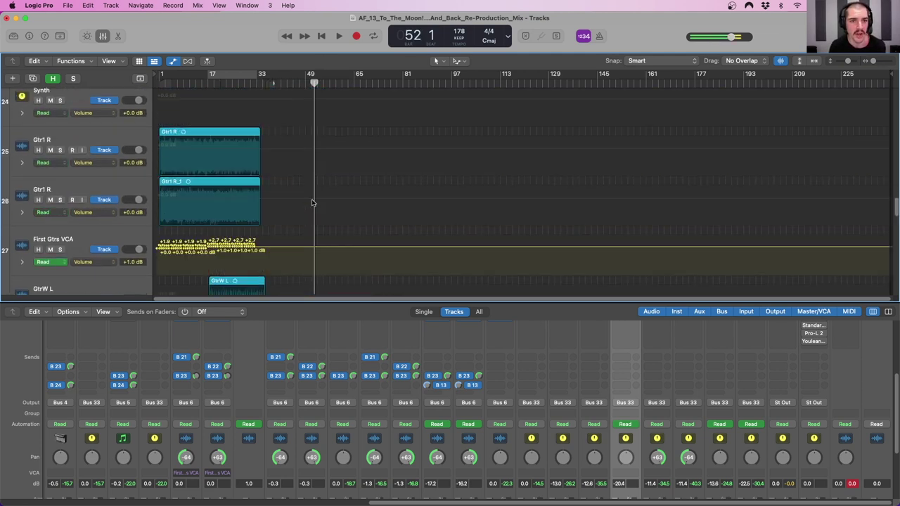
pyautogui.press('Return')
pyautogui.scroll(10, 174, 247)
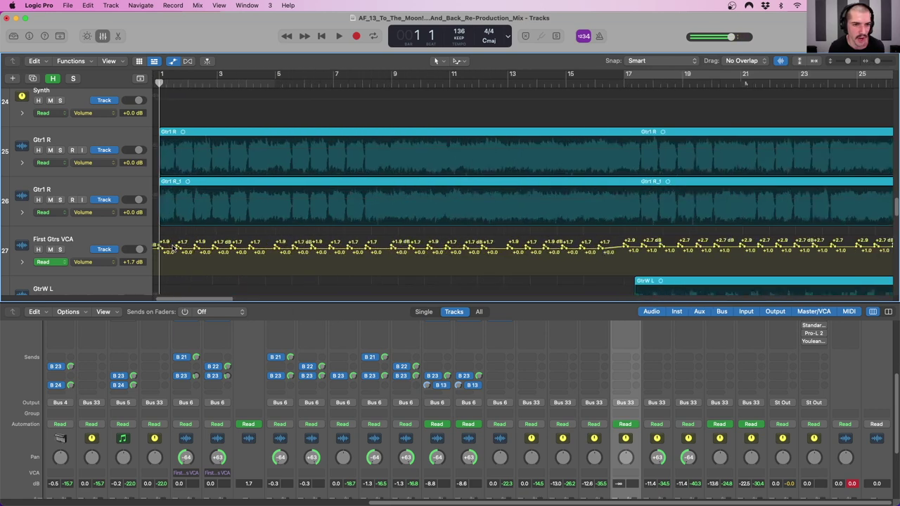
pyautogui.scroll(4, 175, 247)
pyautogui.hscroll(-2, 148, 244)
pyautogui.click(82, 239)
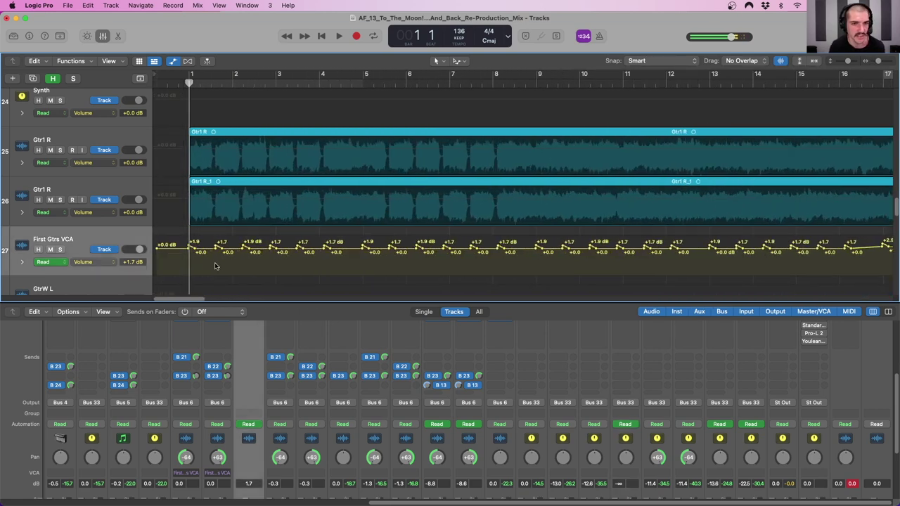
pyautogui.press('space')
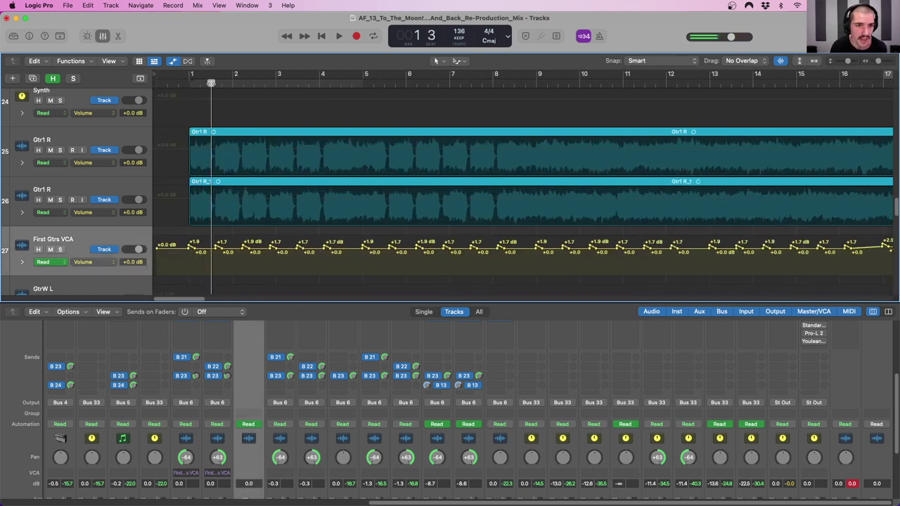
# Step: Examine the First Gtrs VCA boosts against the guitar waveforms around bar 2 beat 4 and play the section from bar 1
pyautogui.moveTo(216, 83); pyautogui.dragTo(665, 106)
pyautogui.scroll(5, 215, 83)
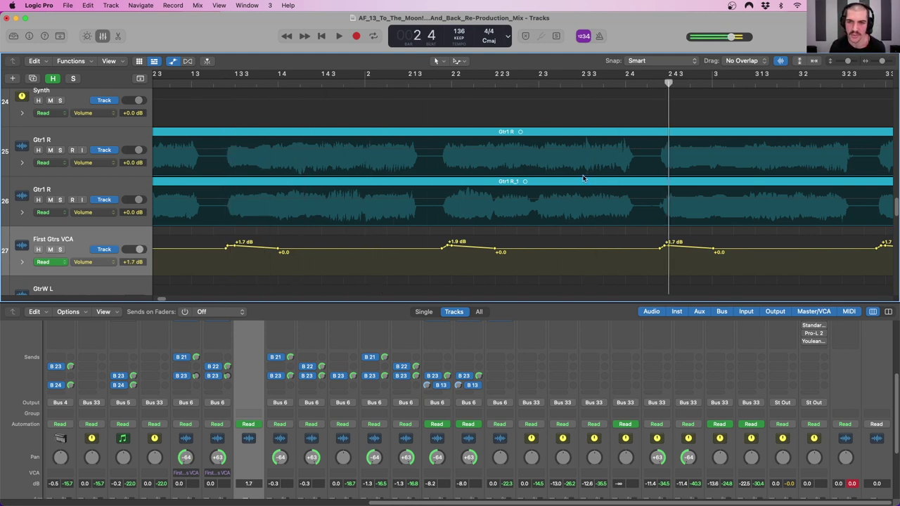
pyautogui.scroll(-6, 562, 187)
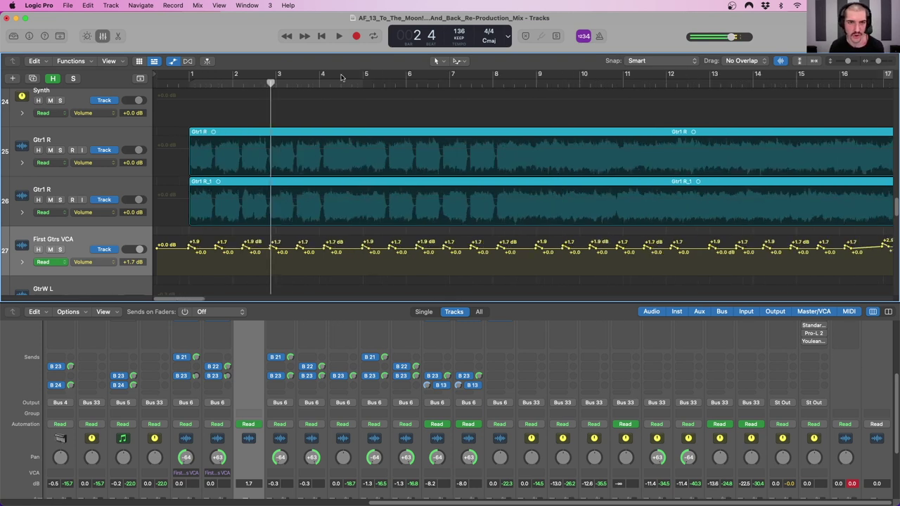
pyautogui.click(190, 82)
pyautogui.press('space')
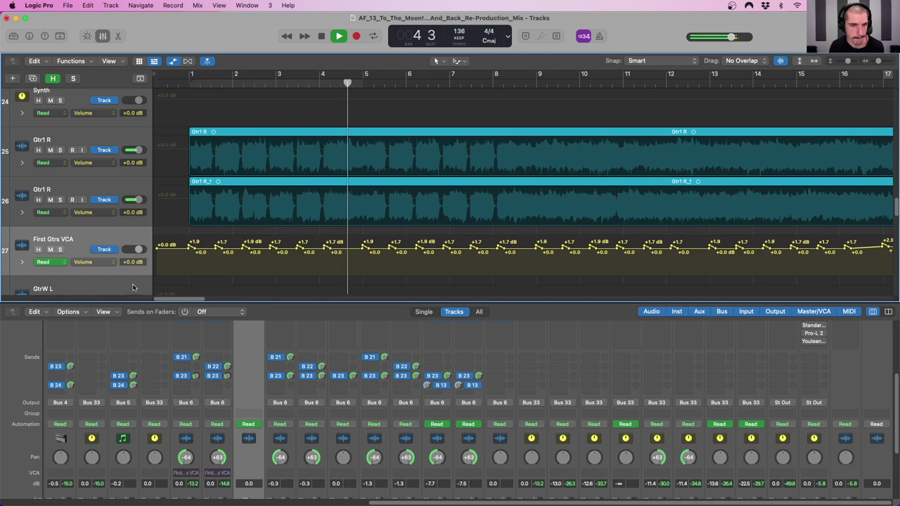
pyautogui.press('space')
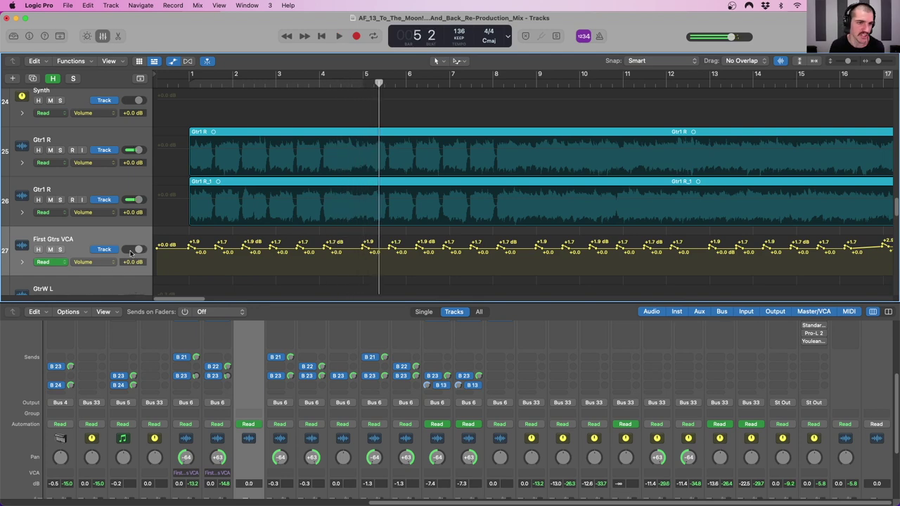
# Step: Set the playhead to bar 1 and survey the volume automation on the SNARE, HH and OH drum tracks
pyautogui.scroll(10, 119, 250)
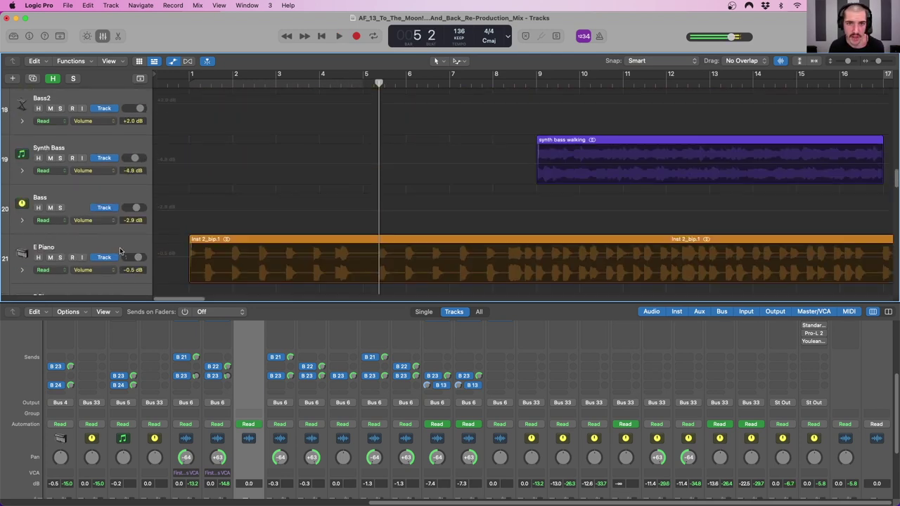
pyautogui.scroll(5, 130, 209)
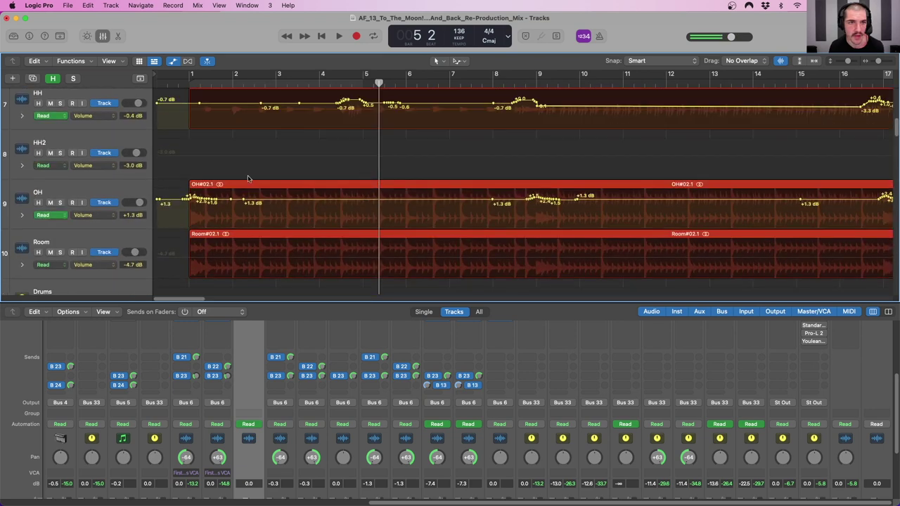
pyautogui.click(186, 80)
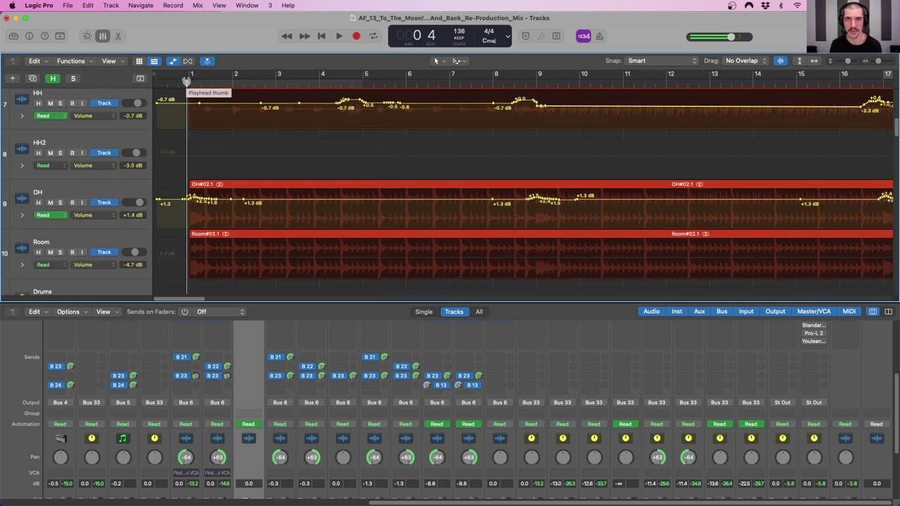
pyautogui.click(181, 80)
pyautogui.press('Return')
pyautogui.press('super+Left')
pyautogui.press('super+Left')
pyautogui.press('super+Left')
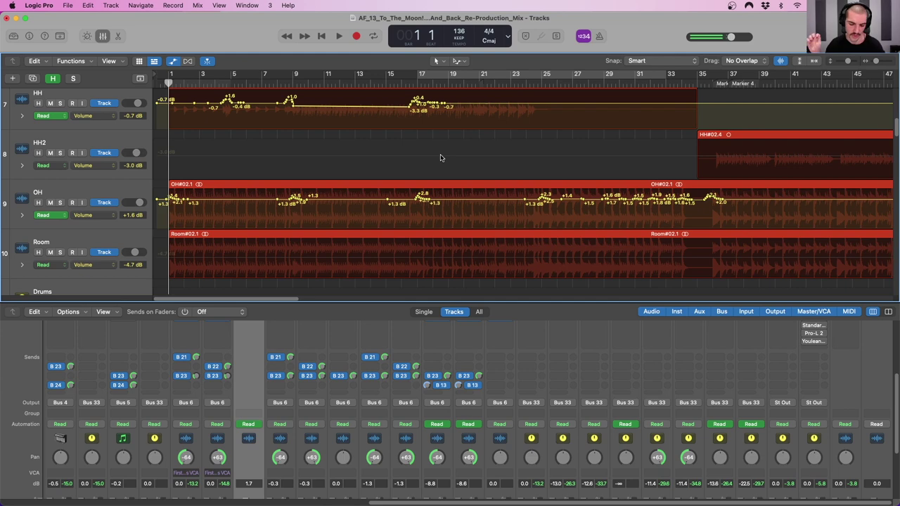
pyautogui.press('space')
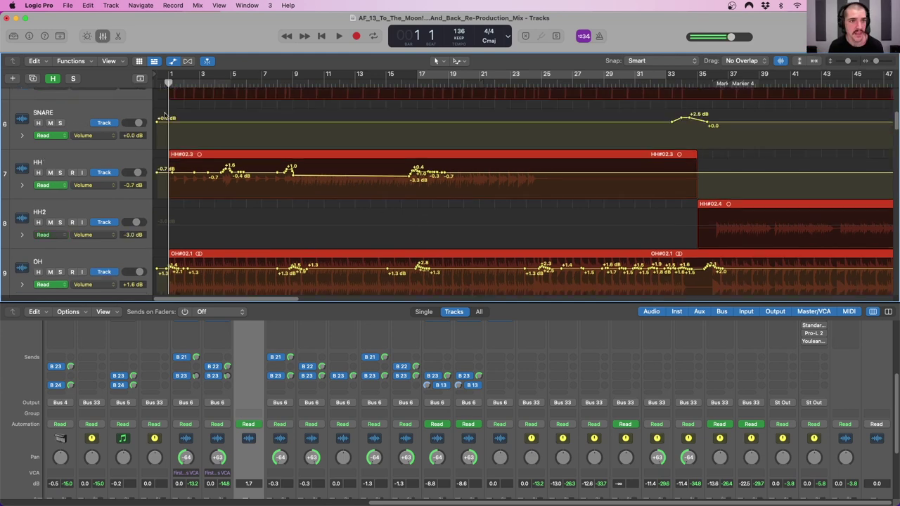
pyautogui.scroll(2, 440, 157)
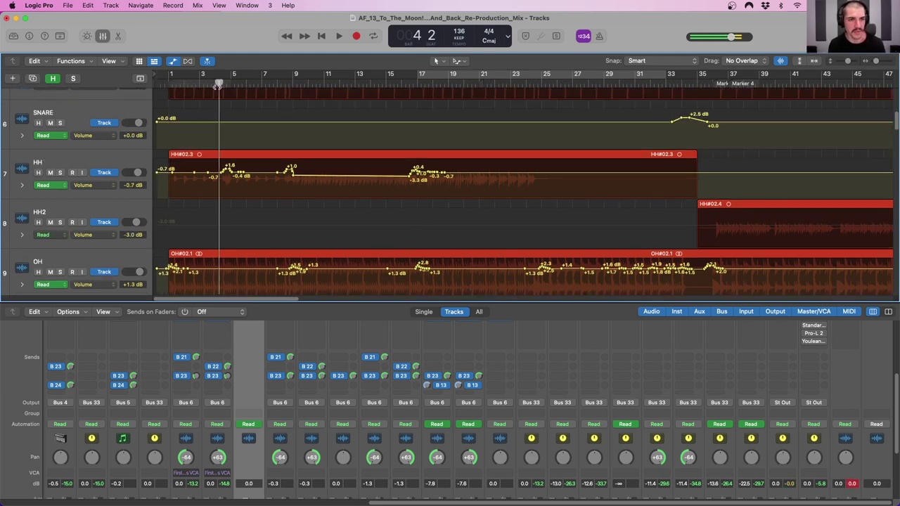
# Step: Select the HH track and play its volume automation rides from bar 4 and from about bar 16
pyautogui.click(45, 165)
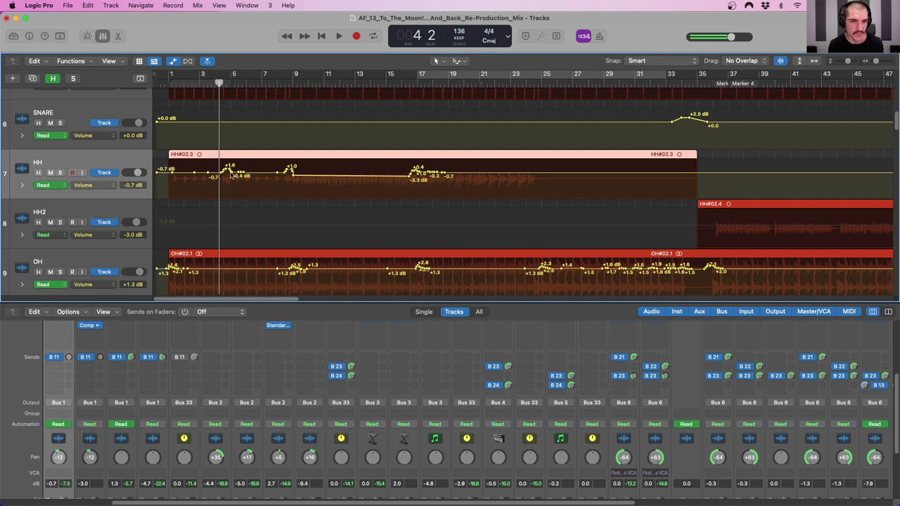
pyautogui.press('space')
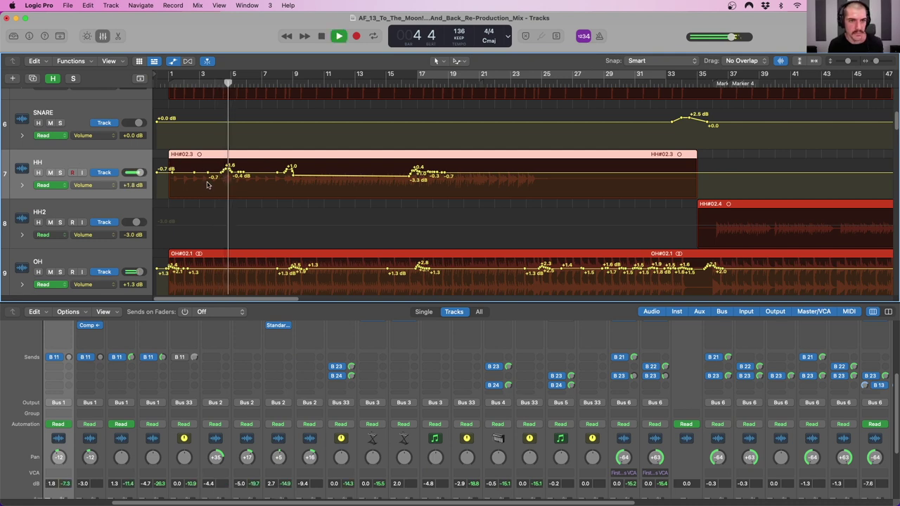
pyautogui.press('space')
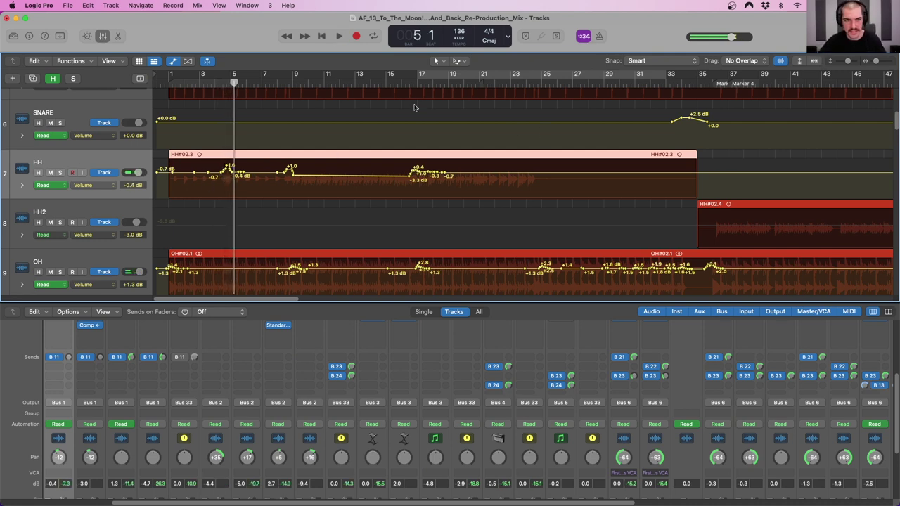
pyautogui.press('space')
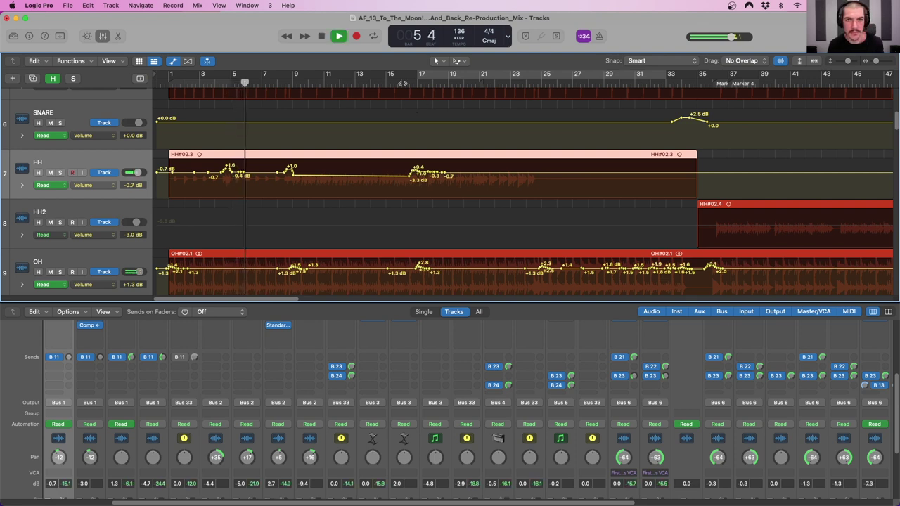
pyautogui.click(401, 83)
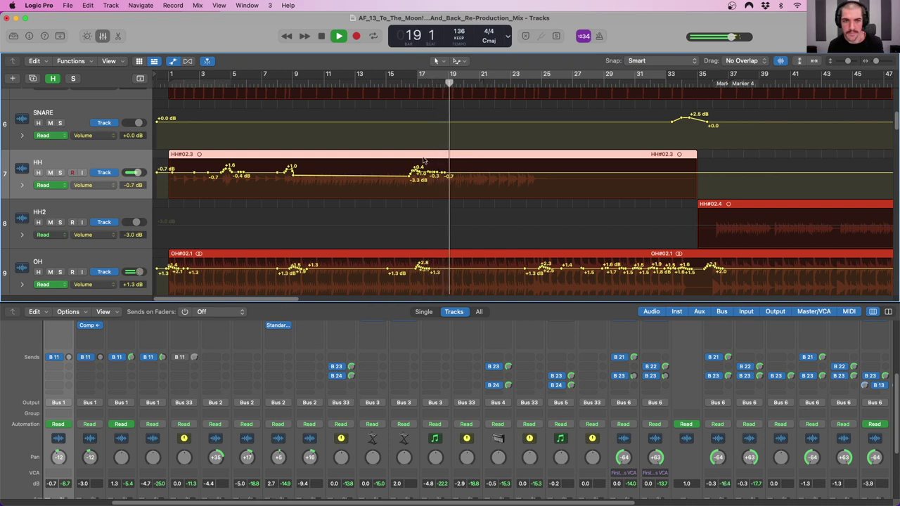
pyautogui.press('space')
# Step: Check the HH automation at bar 10 beat 3, select the OH track and move the playhead to bar 13 beat 3
pyautogui.moveTo(297, 83); pyautogui.dragTo(316, 76)
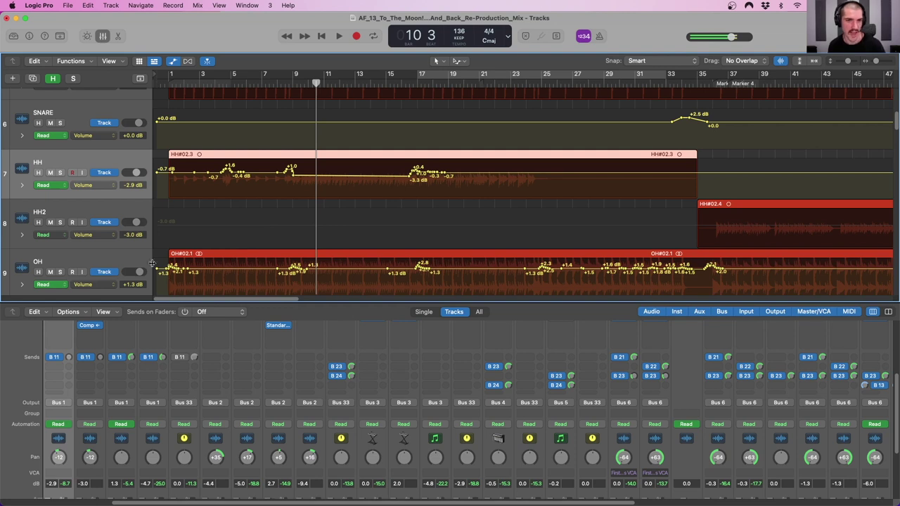
pyautogui.click(92, 261)
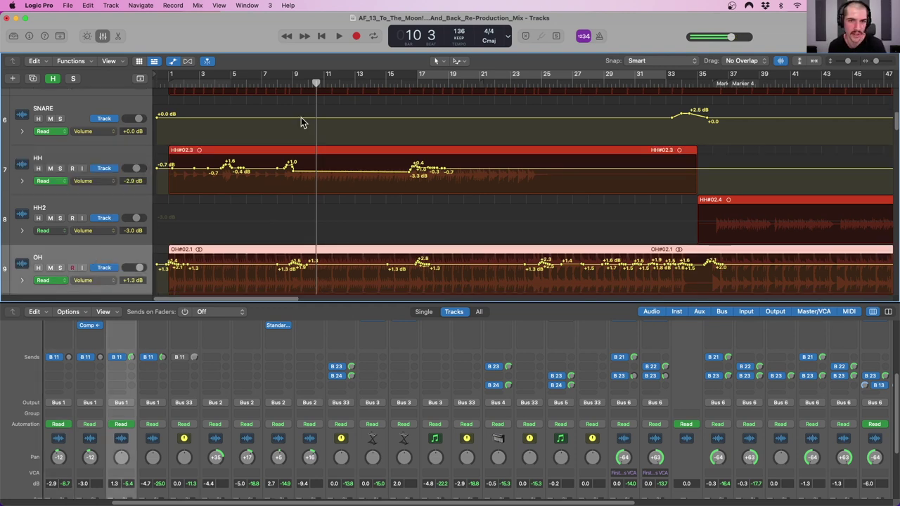
pyautogui.moveTo(306, 79); pyautogui.dragTo(364, 82)
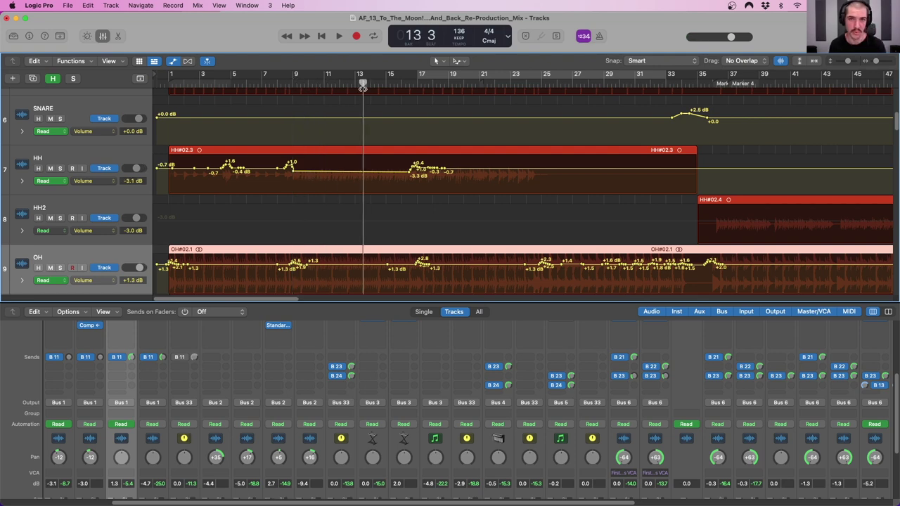
# Step: Select the SNARE VCA track to view its volume automation and select the Snare Btm channel assigned to it in the mixer
pyautogui.scroll(2, 389, 167)
pyautogui.click(97, 134)
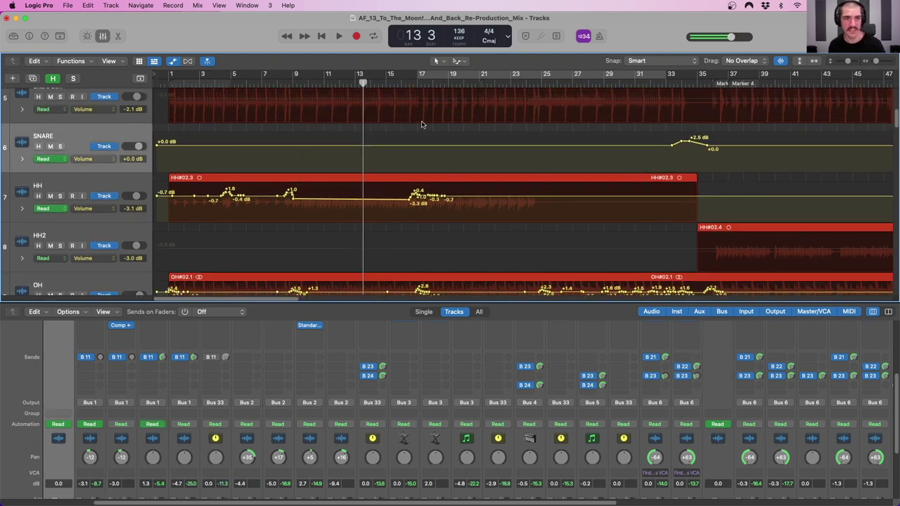
pyautogui.scroll(2, 112, 169)
pyautogui.hscroll(-5, 93, 464)
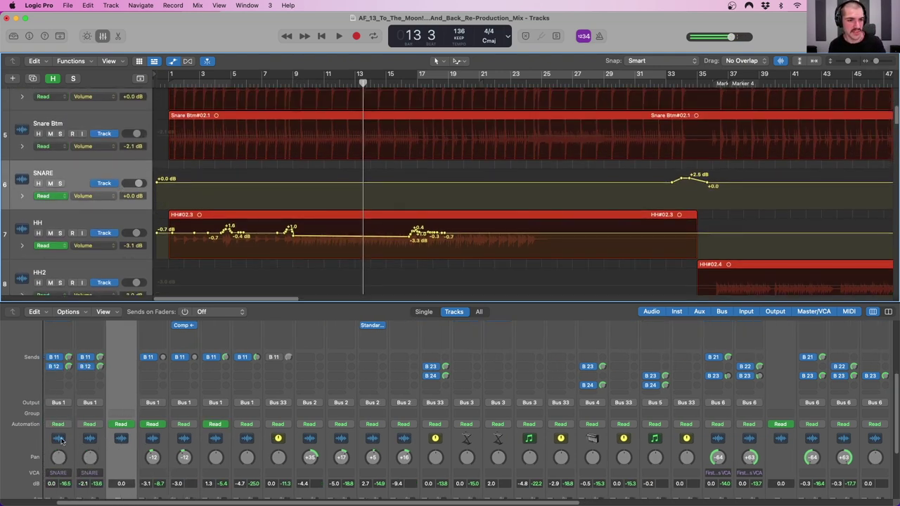
pyautogui.scroll(-3, 203, 424)
pyautogui.click(192, 352)
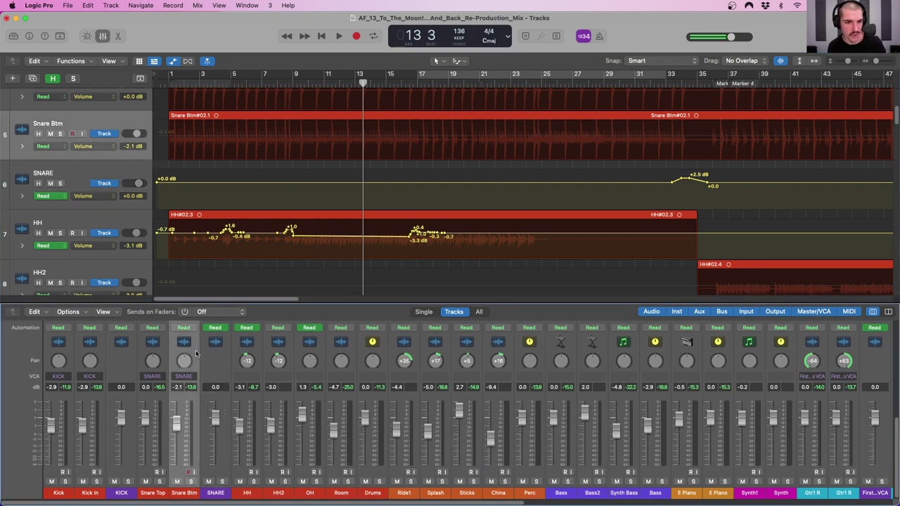
# Step: Add Snare Top to the Snare Btm selection and follow the SNARE VCA volume automation from bar 34 to bar 37
pyautogui.keyDown('shift'); pyautogui.click(162, 353); pyautogui.keyUp('shift')
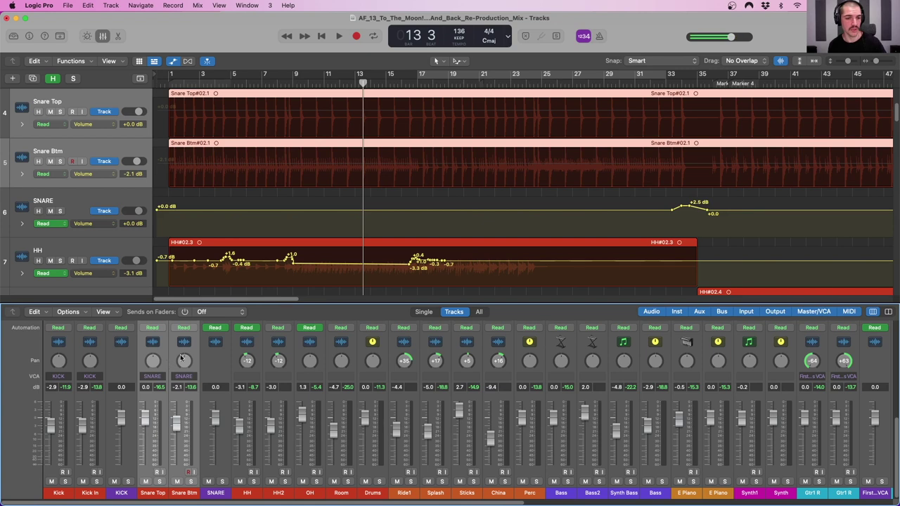
pyautogui.click(662, 73)
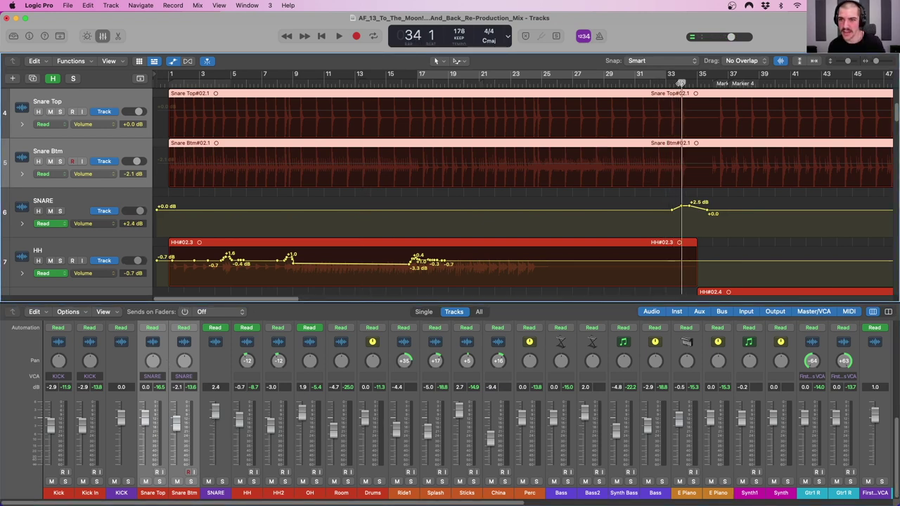
pyautogui.hscroll(5, 524, 190)
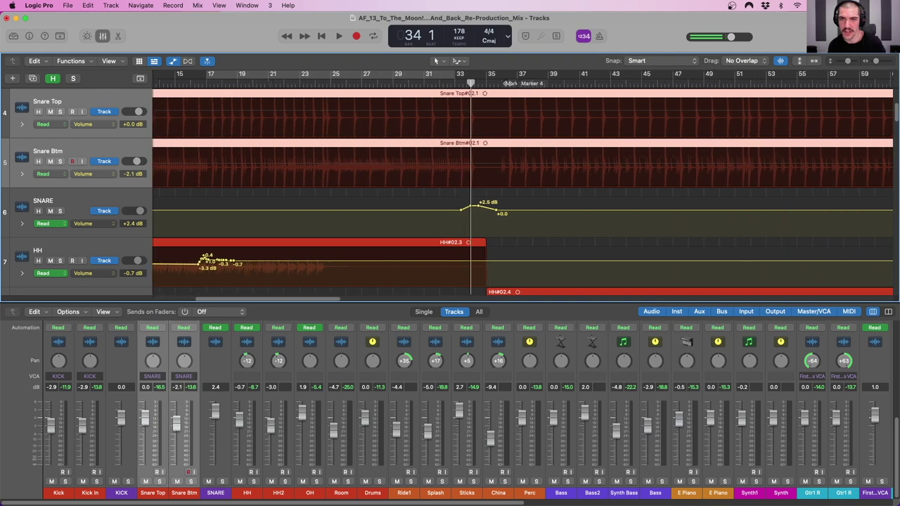
pyautogui.hscroll(2, 478, 82)
pyautogui.moveTo(438, 106); pyautogui.dragTo(433, 83)
pyautogui.press('super+Left')
pyautogui.press('super+Left')
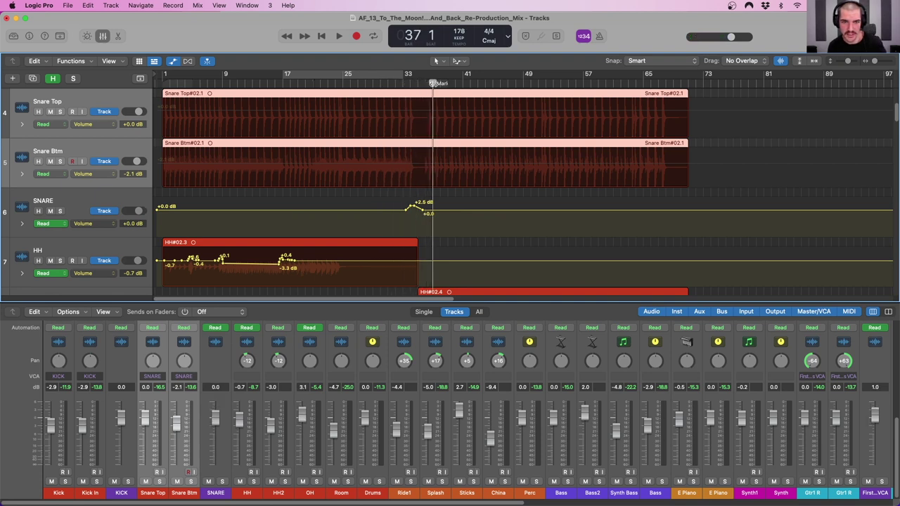
# Step: Survey the volume automation across the whole arrangement, from the kick tracks through the bass tracks to the first guitars
pyautogui.scroll(2, 194, 146)
pyautogui.scroll(3, 211, 147)
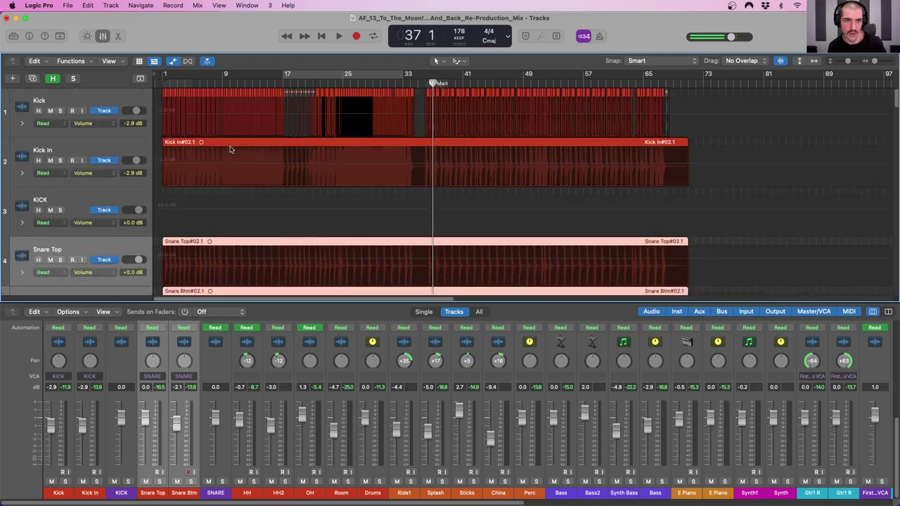
pyautogui.press('super+Up')
pyautogui.press('super+Up')
pyautogui.press('super+Up')
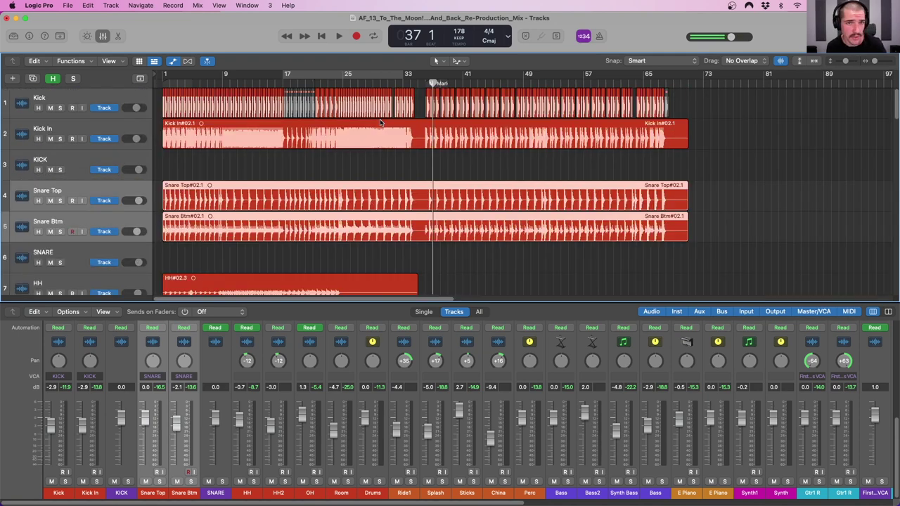
pyautogui.press('a')
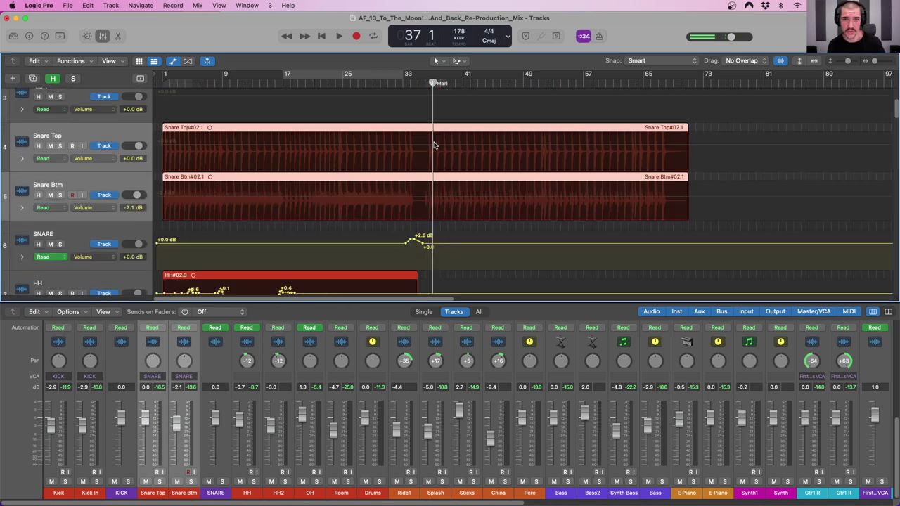
pyautogui.scroll(-5, 434, 144)
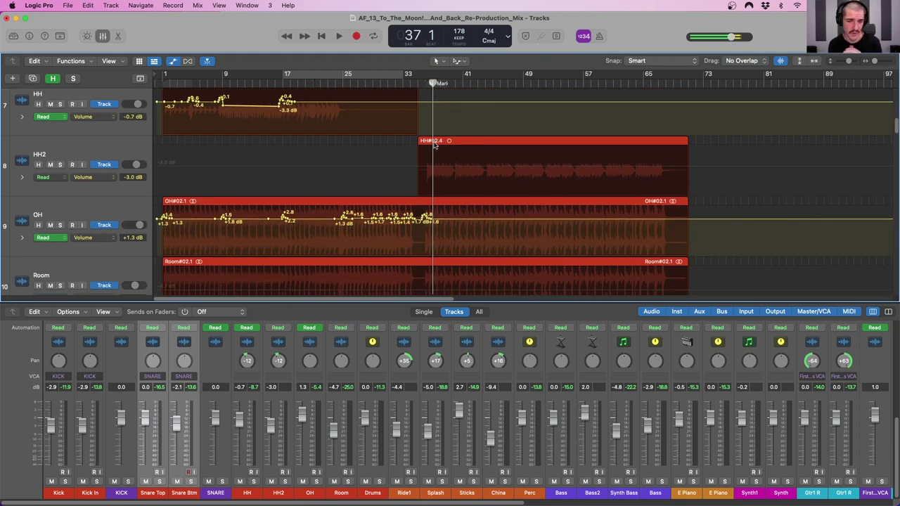
pyautogui.scroll(-12, 380, 206)
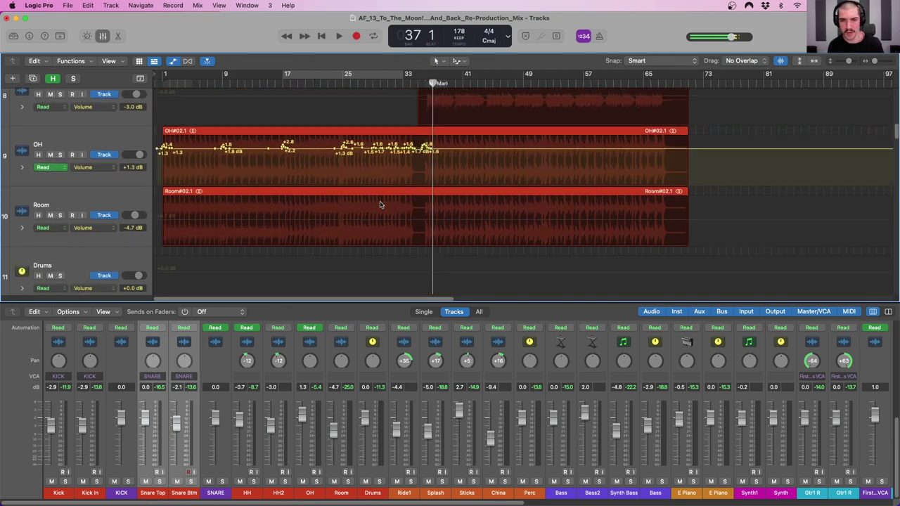
pyautogui.scroll(-10, 405, 199)
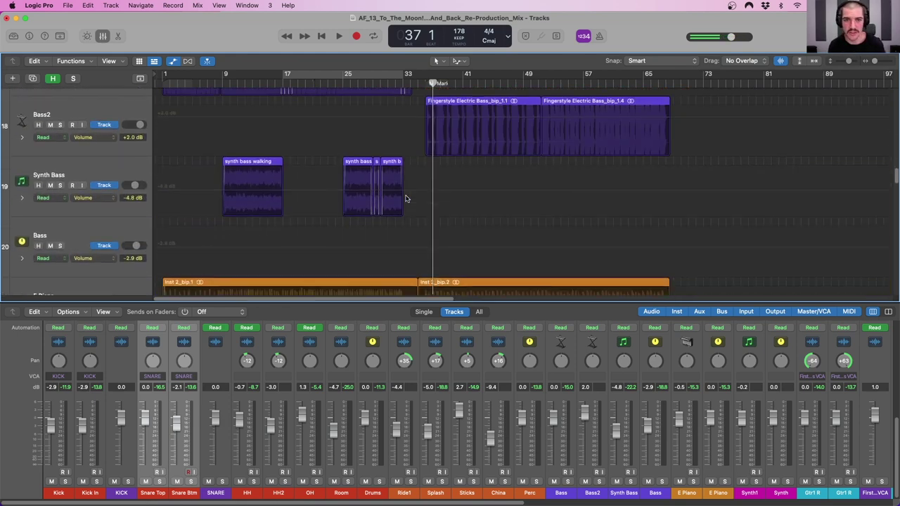
pyautogui.scroll(-5, 405, 199)
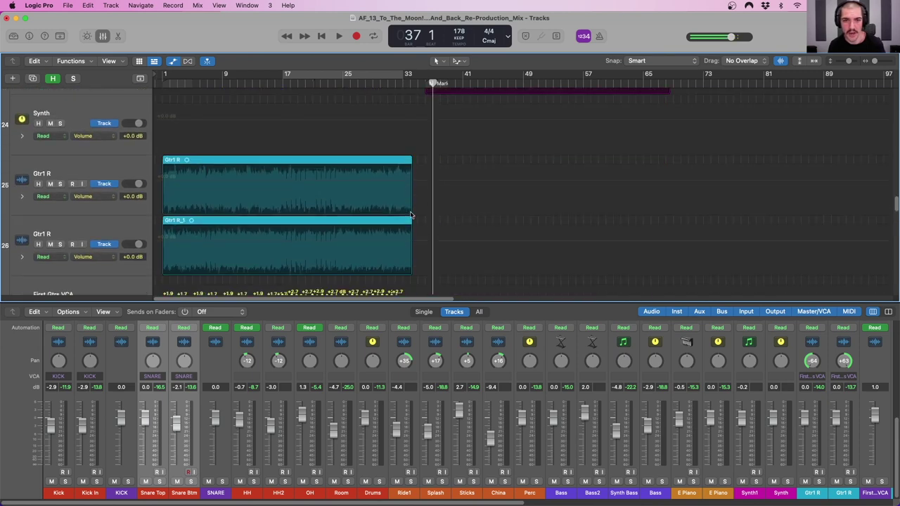
# Step: Enlarge the mixer and inspect the CLA-76 compressor settings on the Room channel
pyautogui.moveTo(378, 303); pyautogui.dragTo(385, 150)
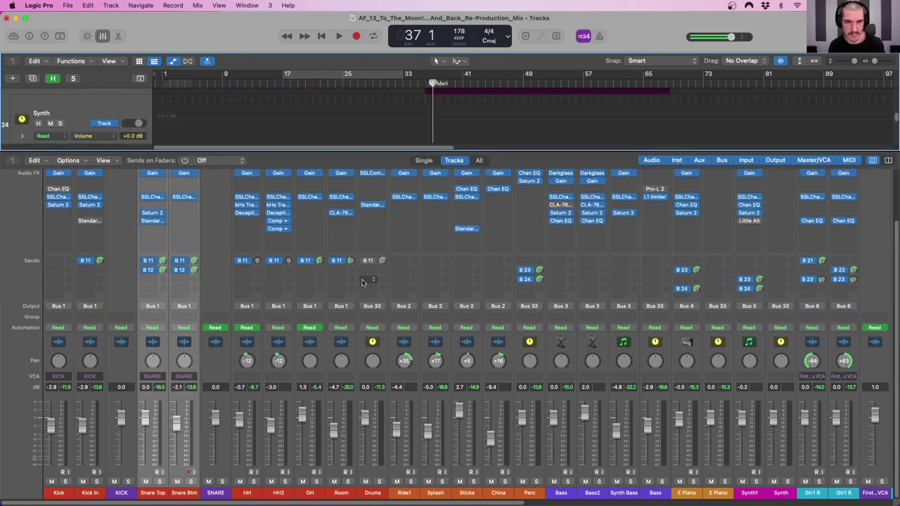
pyautogui.click(351, 352)
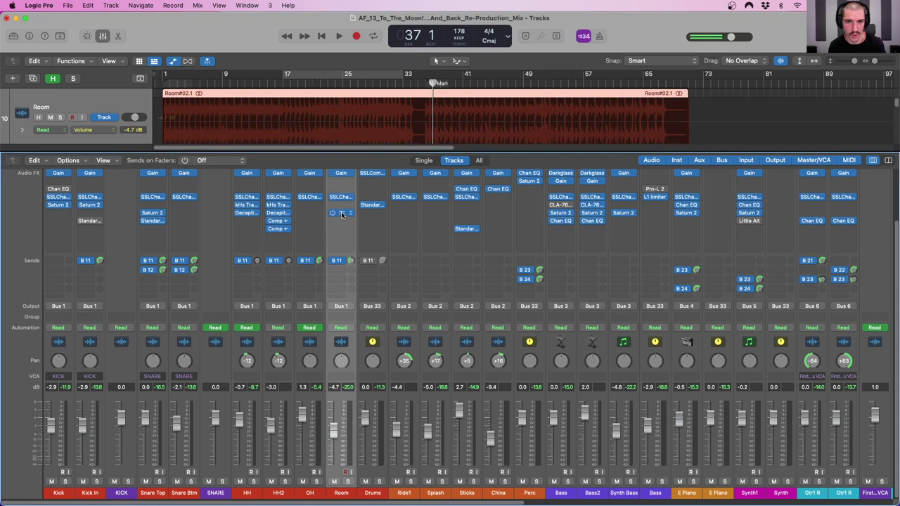
pyautogui.click(340, 213)
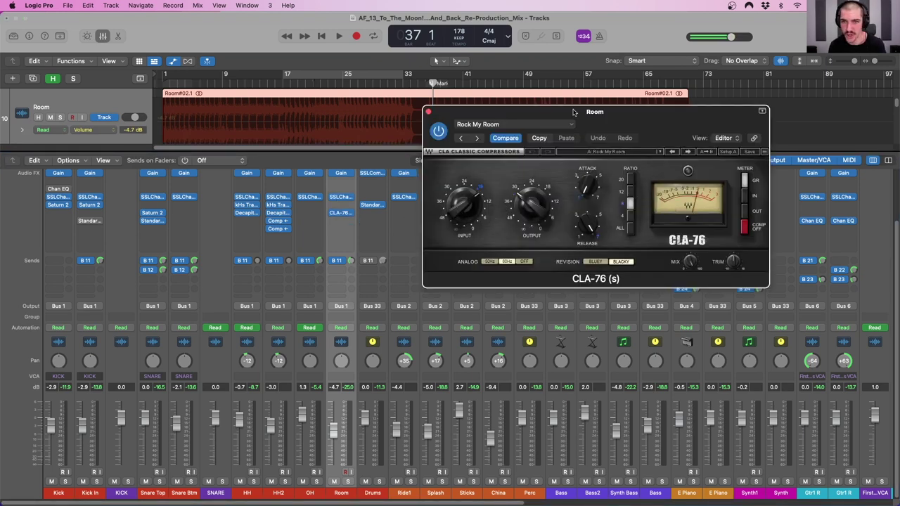
pyautogui.moveTo(575, 113); pyautogui.dragTo(576, 202)
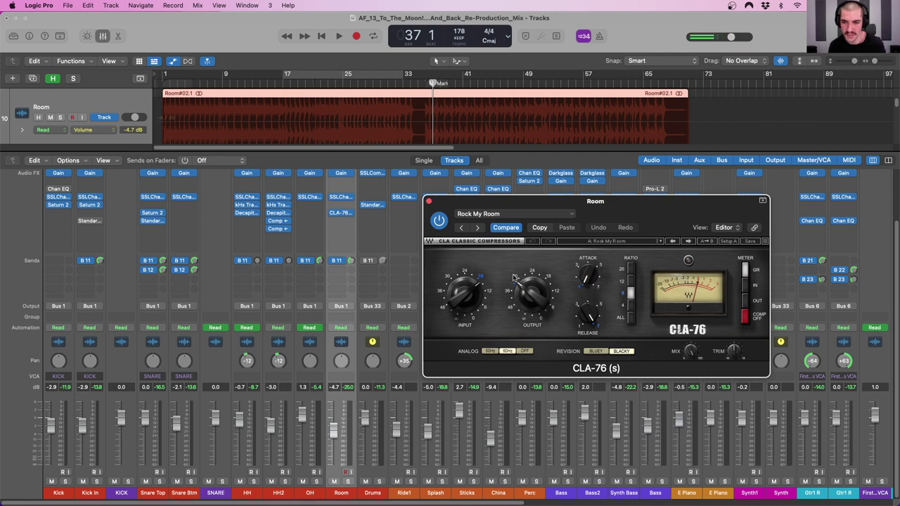
pyautogui.click(429, 201)
# Step: Inspect the Saturn 2 saturation settings on the Synth1 channel and close the plug-in window
pyautogui.hscroll(7, 419, 211)
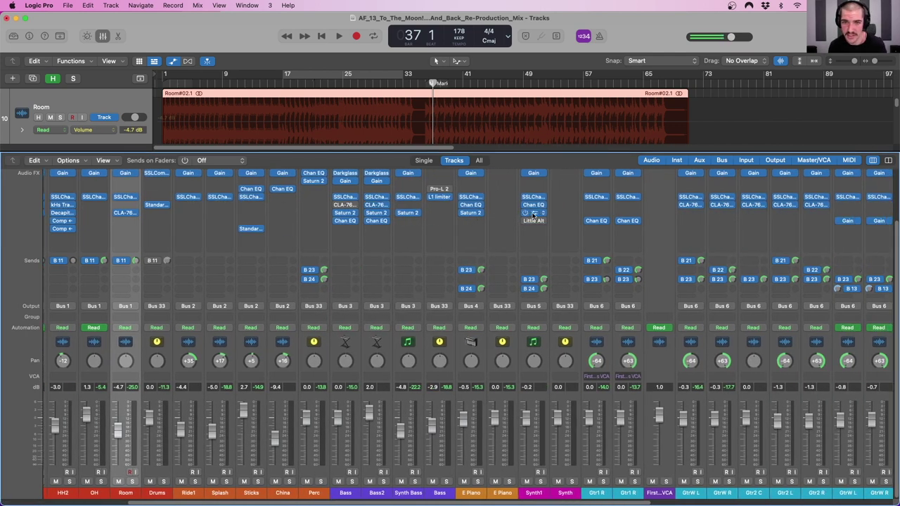
pyautogui.click(533, 212)
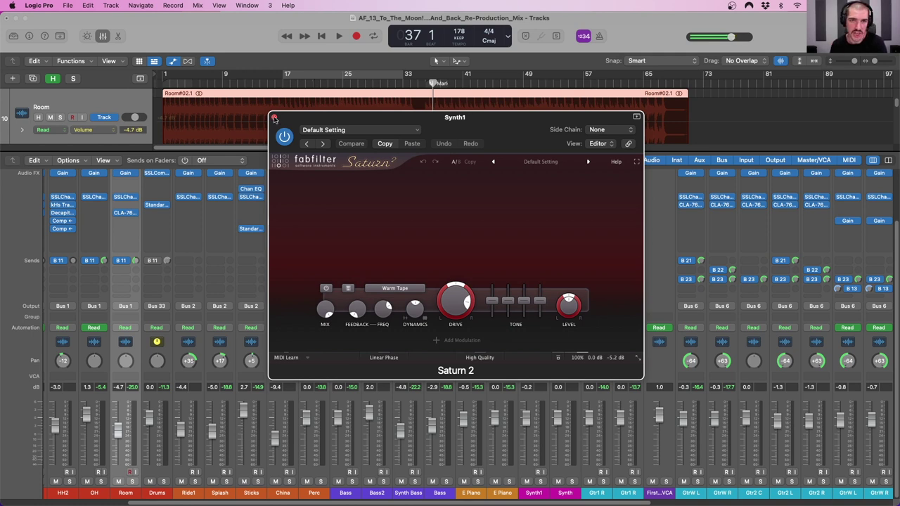
pyautogui.moveTo(275, 120); pyautogui.dragTo(287, 131)
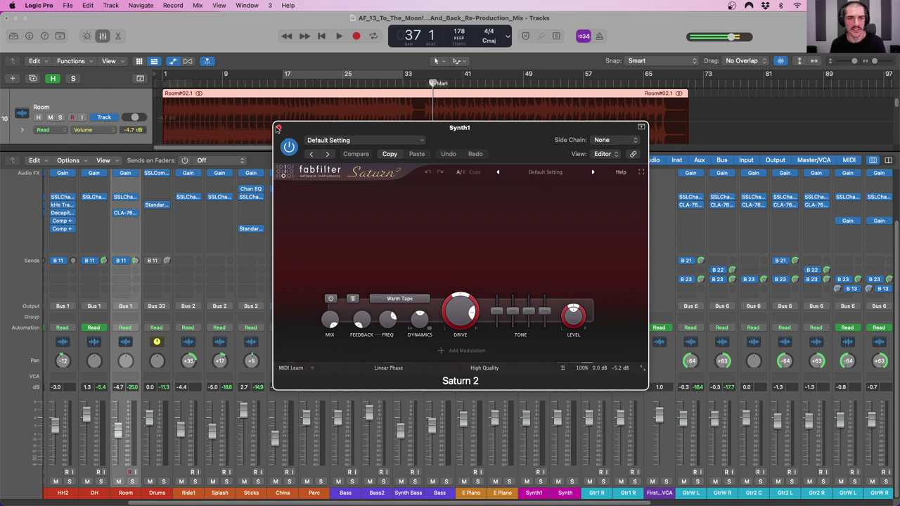
pyautogui.click(279, 128)
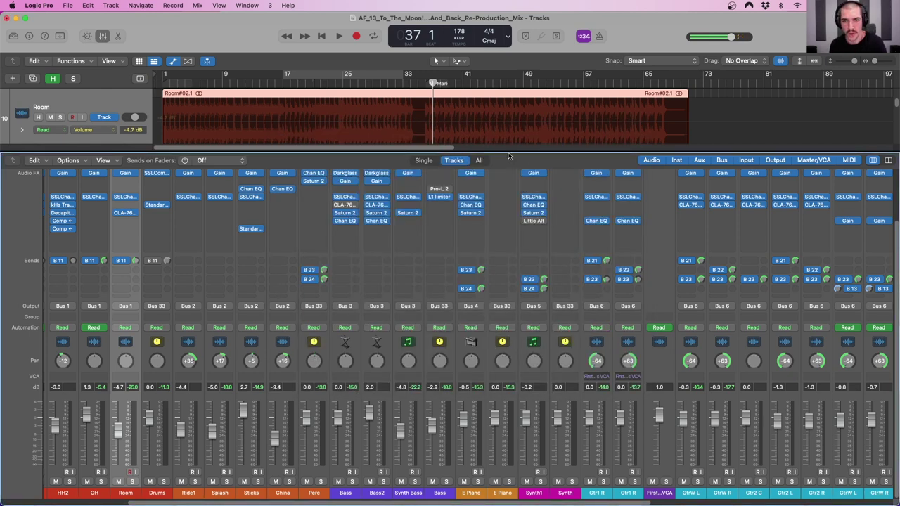
# Step: Enlarge the tracks area, hide the track automation and look over the regions from the drums to the guitars
pyautogui.moveTo(509, 153); pyautogui.dragTo(504, 325)
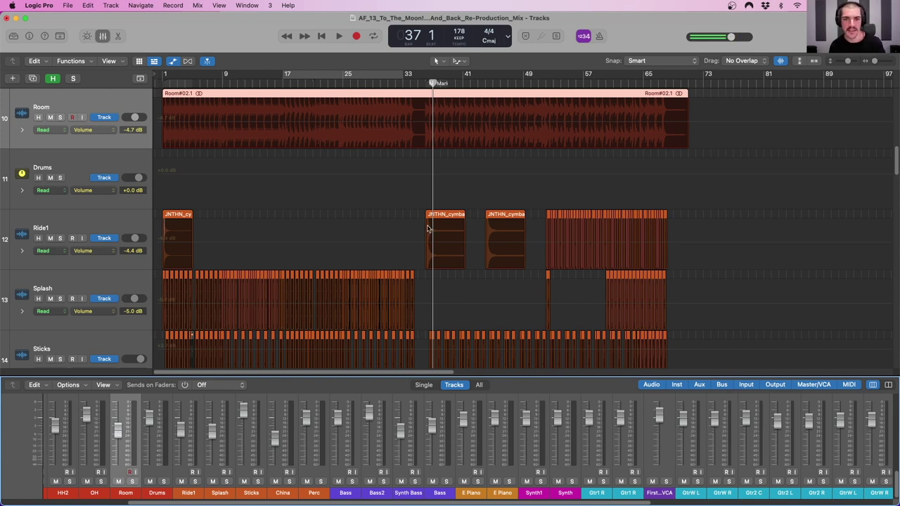
pyautogui.press('super+a')
pyautogui.press('super+Up')
pyautogui.scroll(-10, 429, 222)
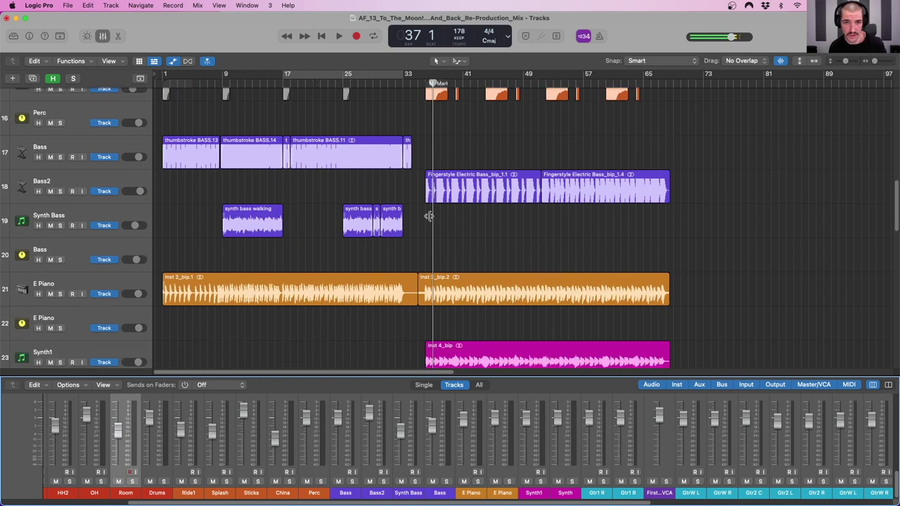
pyautogui.scroll(-12, 430, 224)
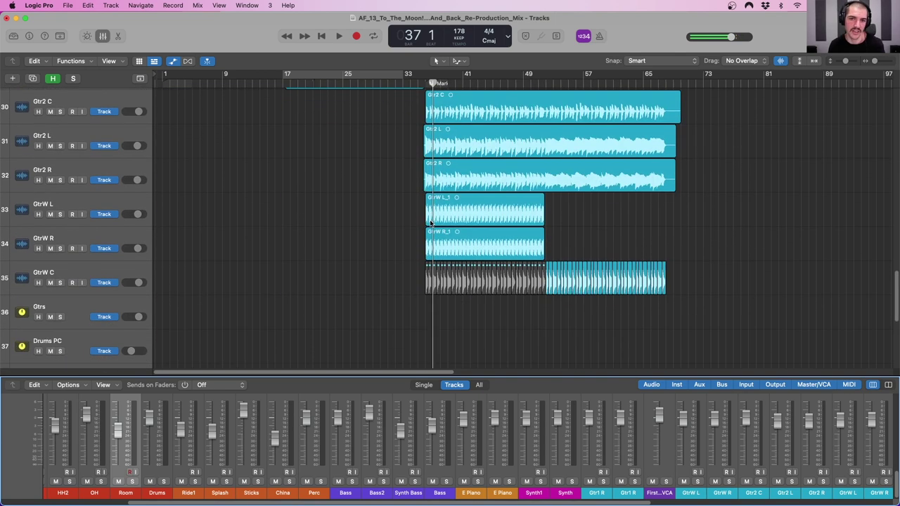
pyautogui.scroll(20, 428, 225)
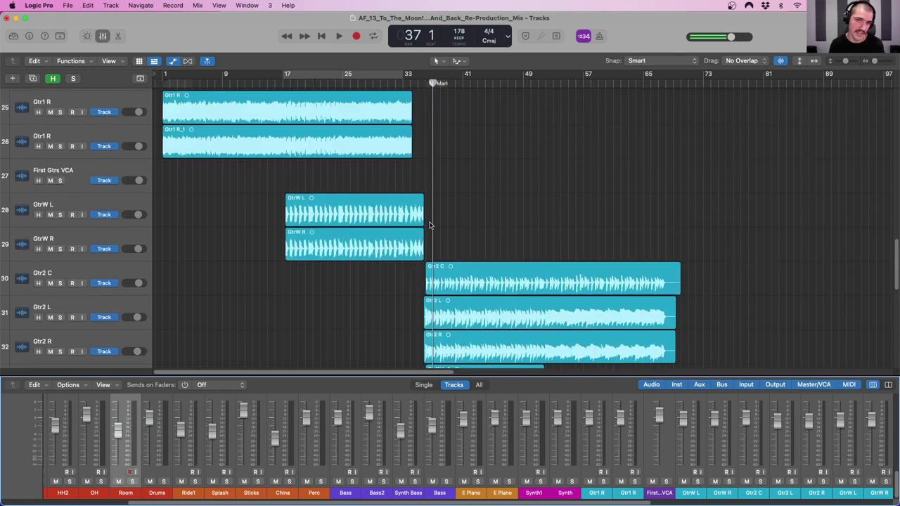
pyautogui.scroll(8, 430, 225)
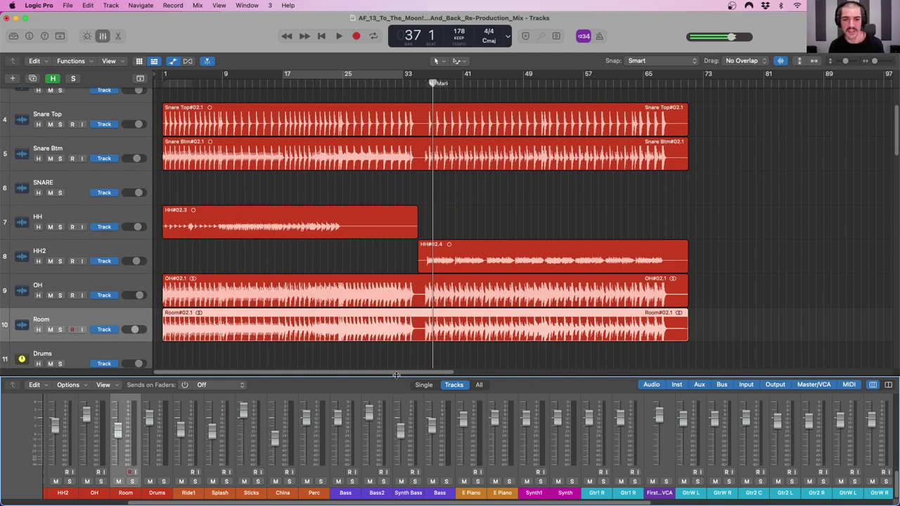
# Step: Enlarge the mixer, then enable the Pro-L 2 limiter on the MIX BUS channel and open its window
pyautogui.moveTo(387, 376); pyautogui.dragTo(402, 182)
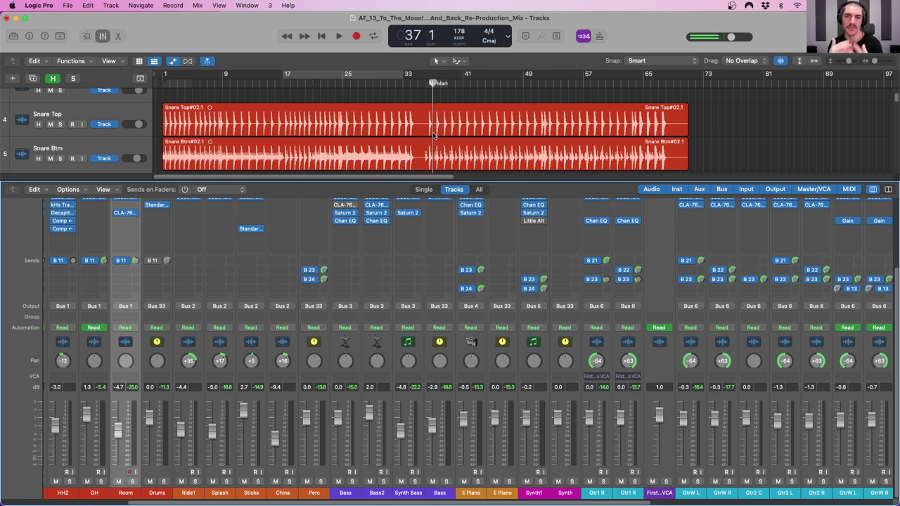
pyautogui.hscroll(10, 735, 351)
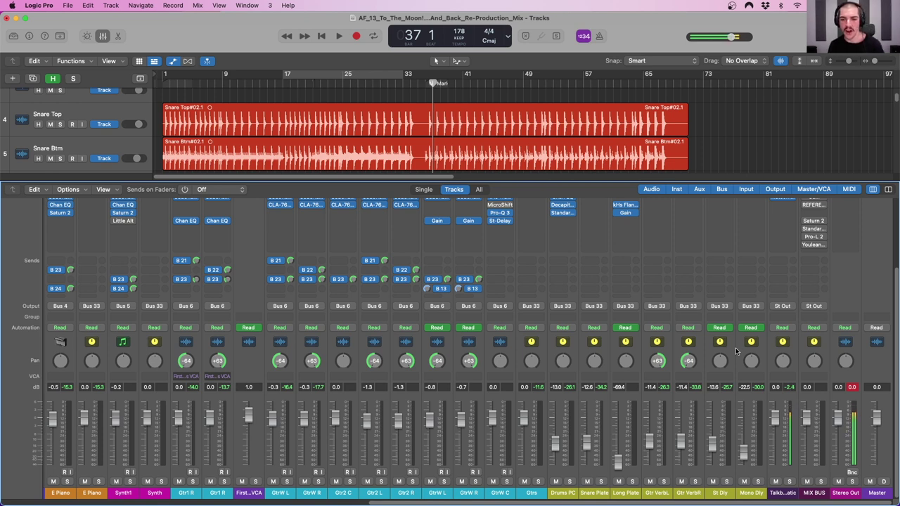
pyautogui.scroll(2, 808, 260)
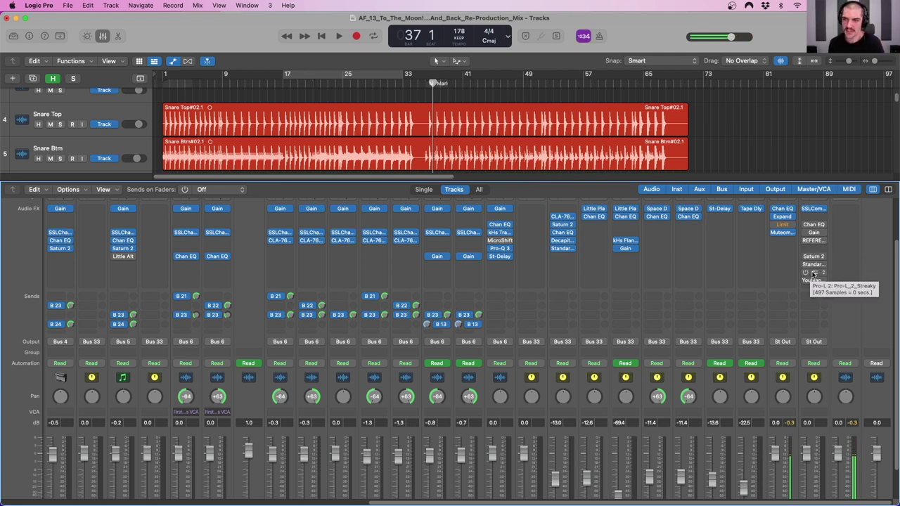
pyautogui.click(806, 273)
pyautogui.click(814, 273)
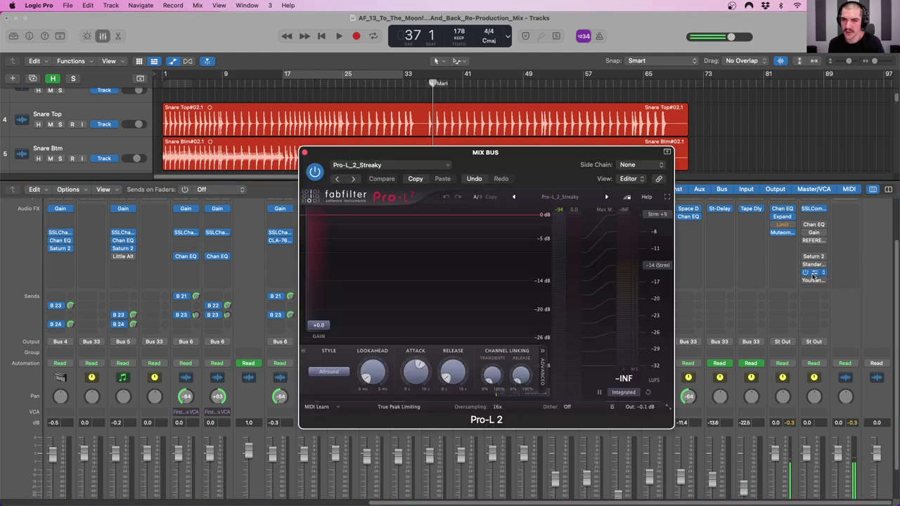
pyautogui.moveTo(547, 162); pyautogui.dragTo(489, 126)
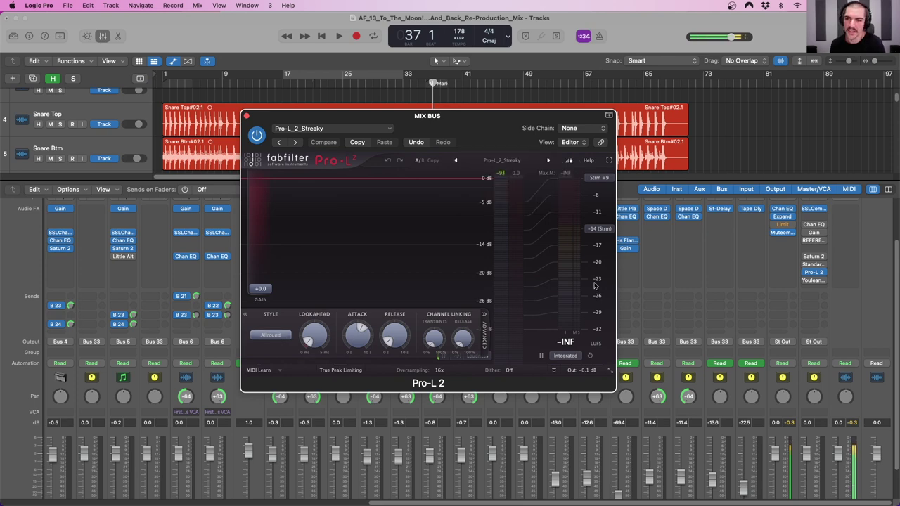
# Step: Enable StandardCLIP on the MIX BUS, open it and arrange its window next to the Pro-L 2 window
pyautogui.click(815, 266)
pyautogui.click(814, 264)
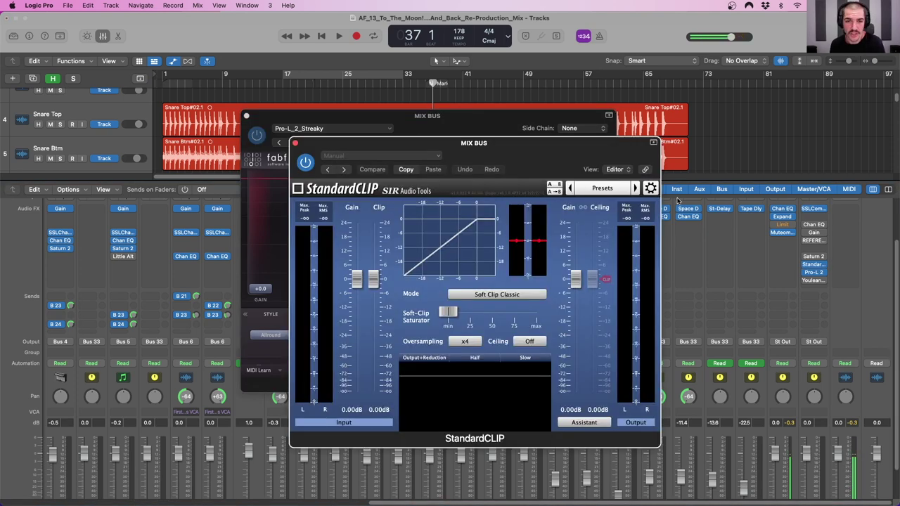
pyautogui.moveTo(464, 151); pyautogui.dragTo(495, 125)
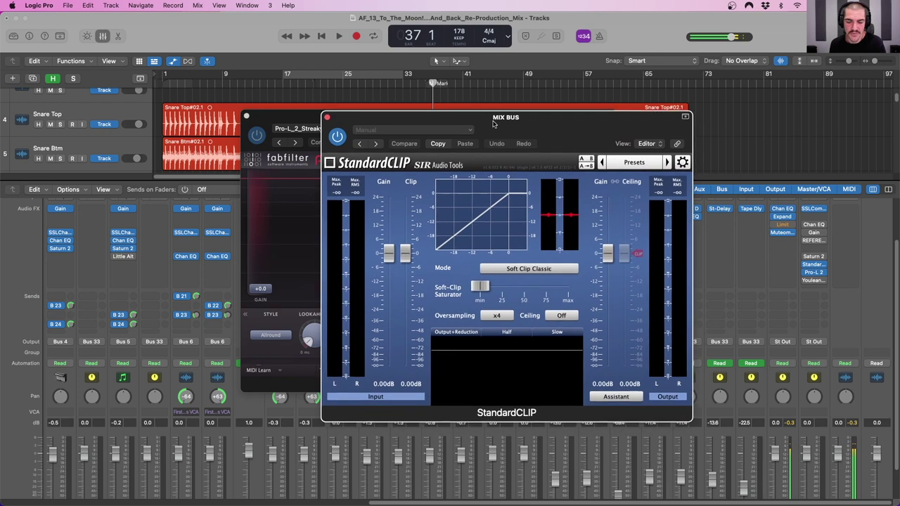
pyautogui.moveTo(408, 258)
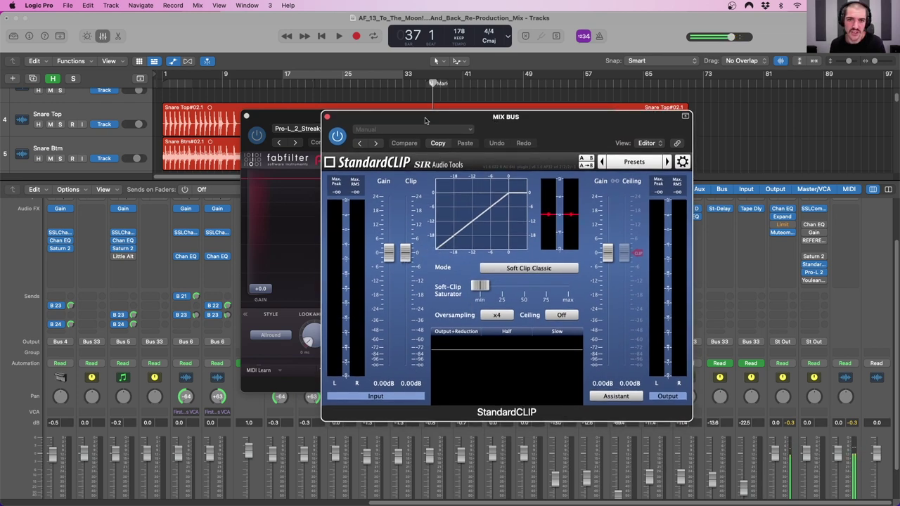
pyautogui.moveTo(426, 120); pyautogui.dragTo(422, 116)
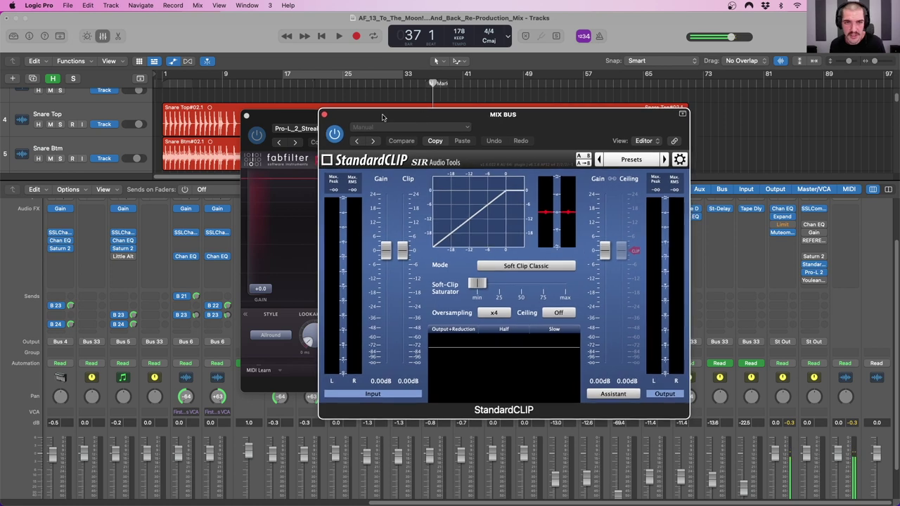
pyautogui.moveTo(302, 118); pyautogui.dragTo(269, 122)
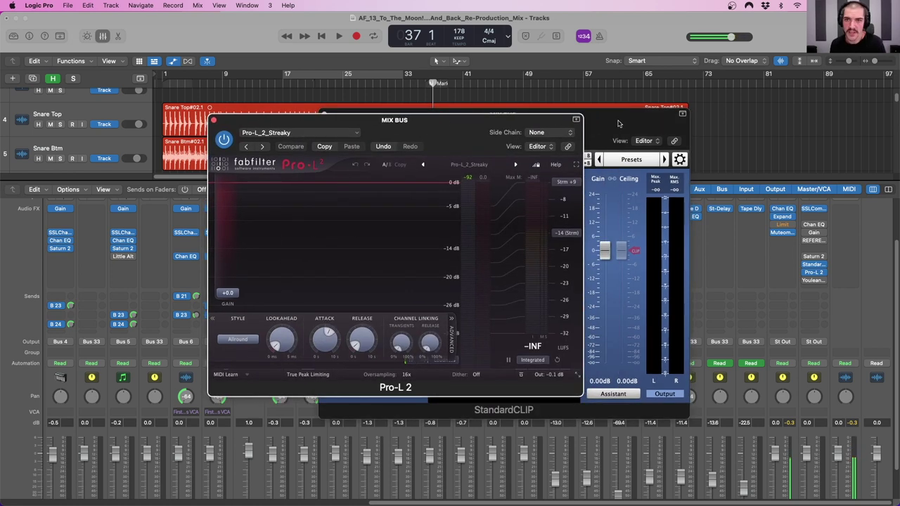
pyautogui.moveTo(422, 128); pyautogui.dragTo(413, 129)
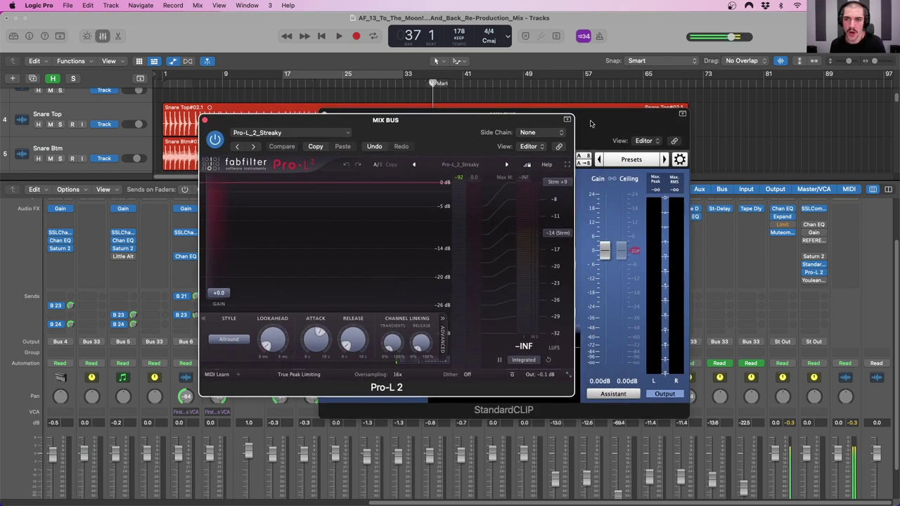
# Step: Bring the StandardCLIP window to the front, then open the SSLComp on the MIX BUS and place its window beside it
pyautogui.moveTo(592, 124); pyautogui.dragTo(560, 115)
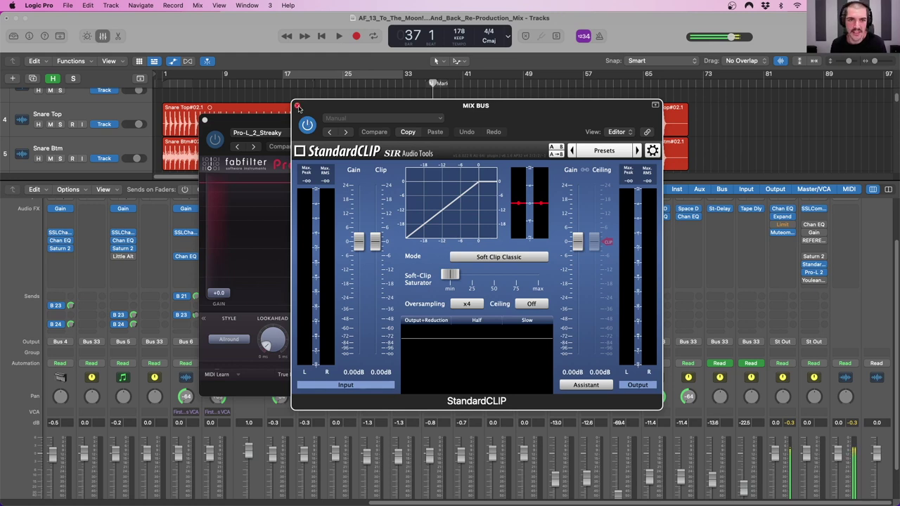
pyautogui.moveTo(806, 259)
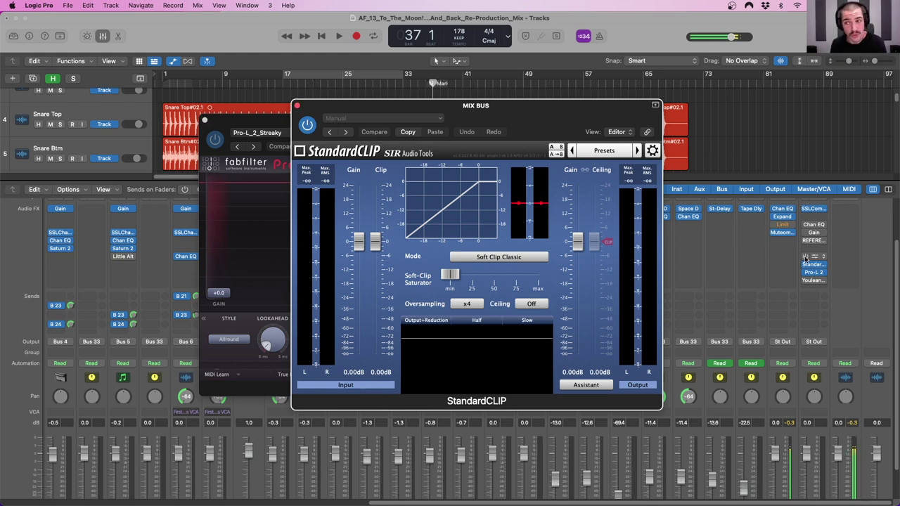
pyautogui.click(813, 209)
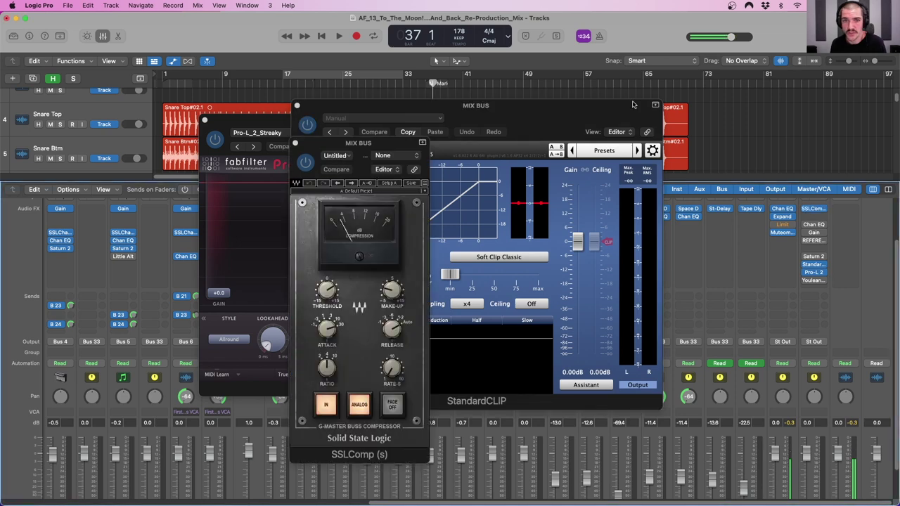
pyautogui.moveTo(355, 146); pyautogui.dragTo(287, 107)
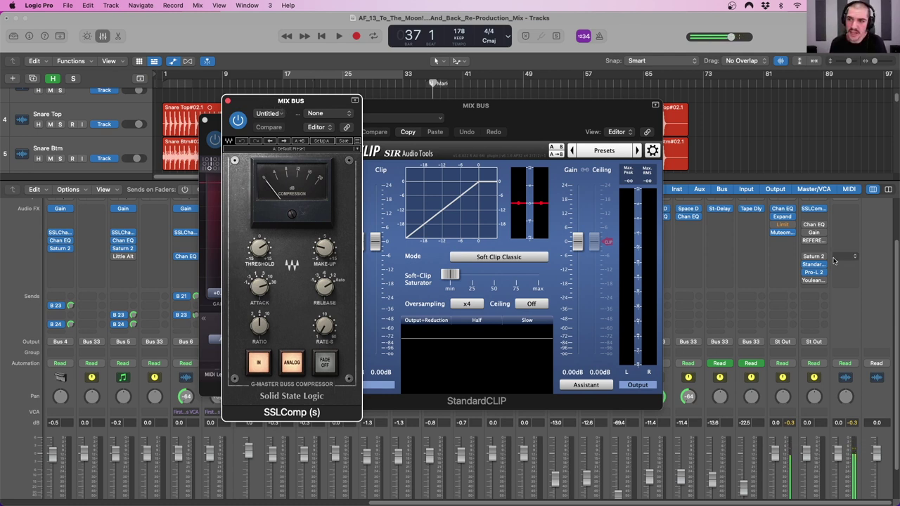
# Step: Enable Saturn 2 on the MIX BUS and open it to inspect its Warm Tape settings, then bypass it and close its window
pyautogui.moveTo(802, 258)
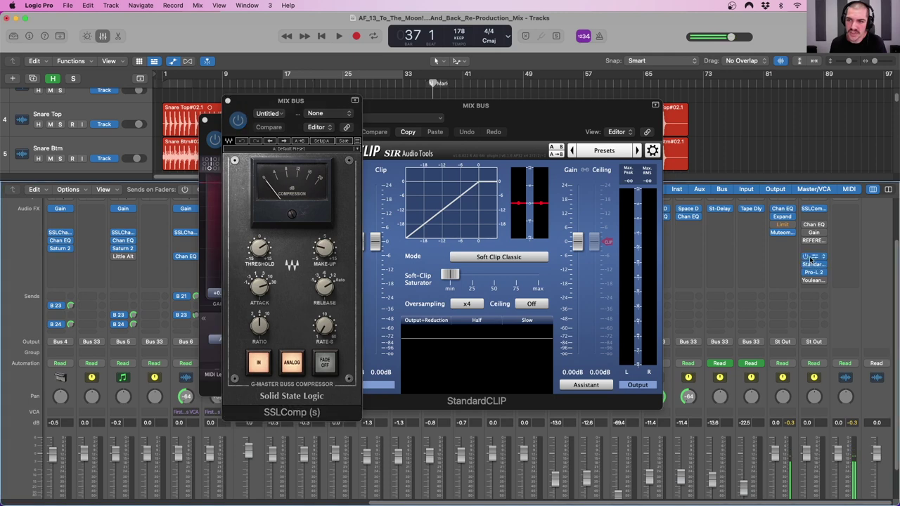
pyautogui.click(813, 258)
pyautogui.moveTo(462, 127); pyautogui.dragTo(454, 125)
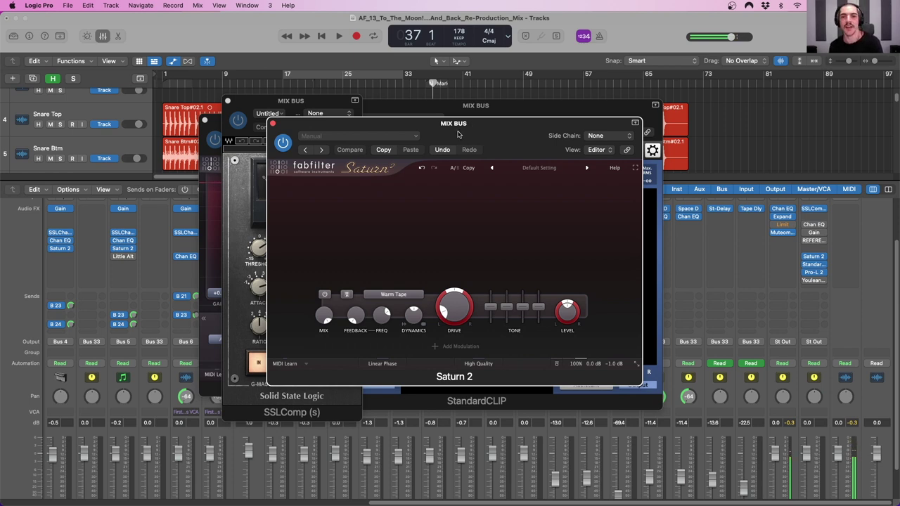
pyautogui.moveTo(459, 130); pyautogui.dragTo(461, 92)
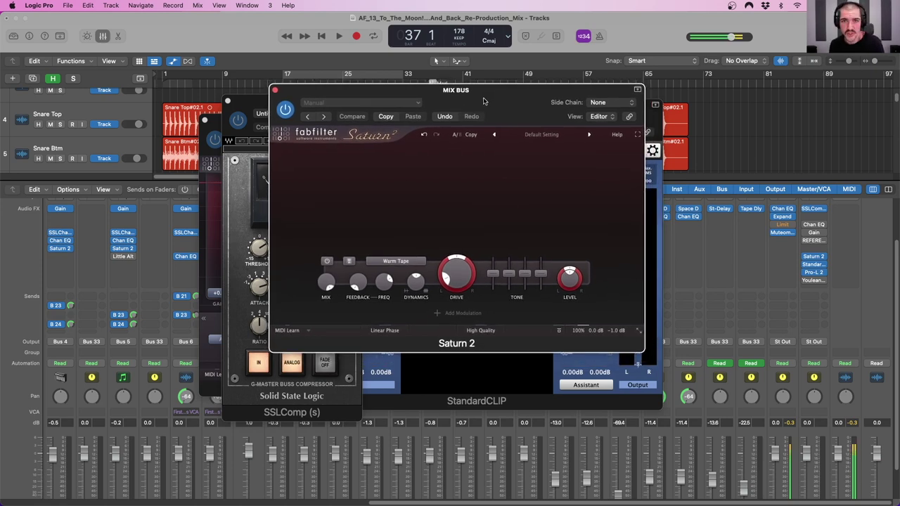
pyautogui.moveTo(449, 104); pyautogui.dragTo(478, 90)
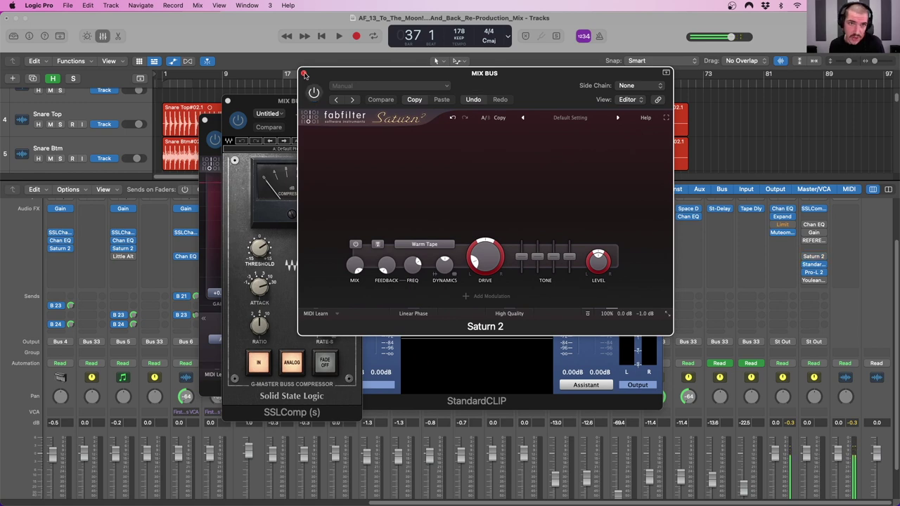
pyautogui.click(303, 73)
# Step: Bypass StandardCLIP on the MIX BUS and close its window
pyautogui.click(310, 114)
pyautogui.click(307, 124)
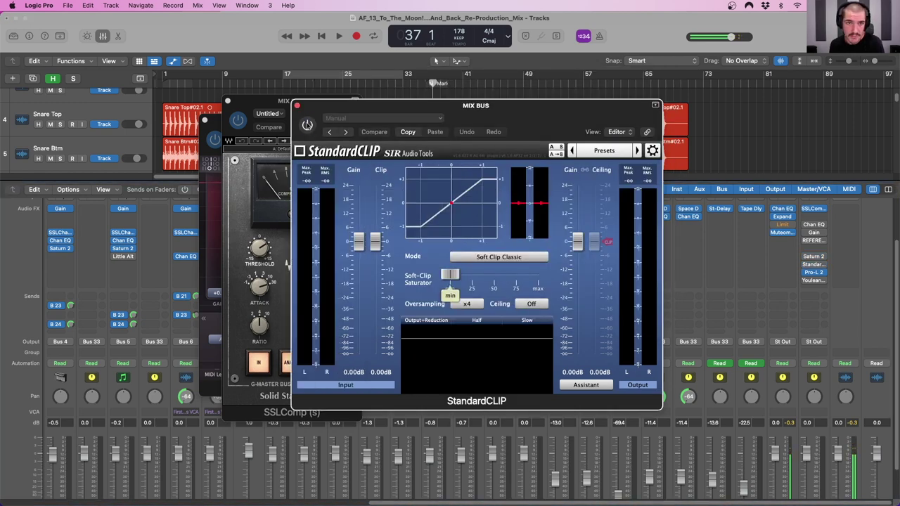
pyautogui.click(297, 106)
# Step: Raise the gain of the Pro-L 2 limiter on the MIX BUS to +12.6 dB
pyautogui.click(817, 272)
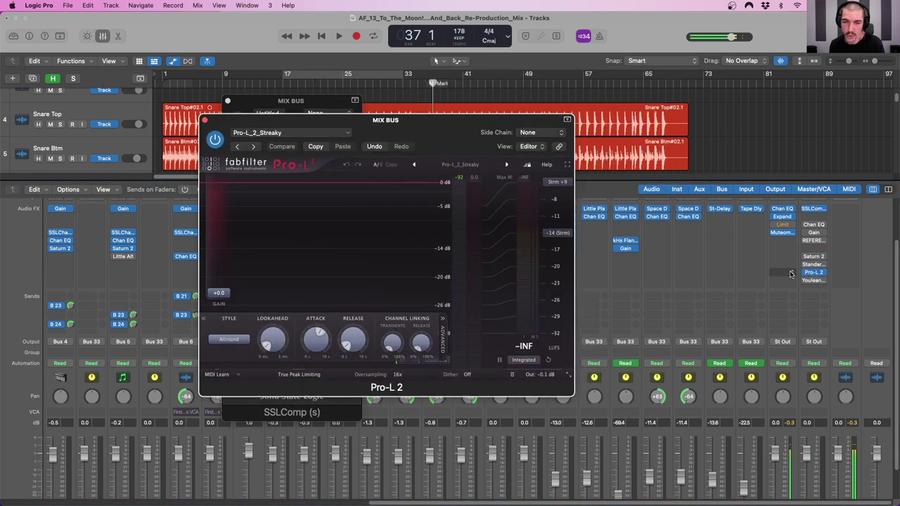
pyautogui.moveTo(222, 284); pyautogui.dragTo(225, 237)
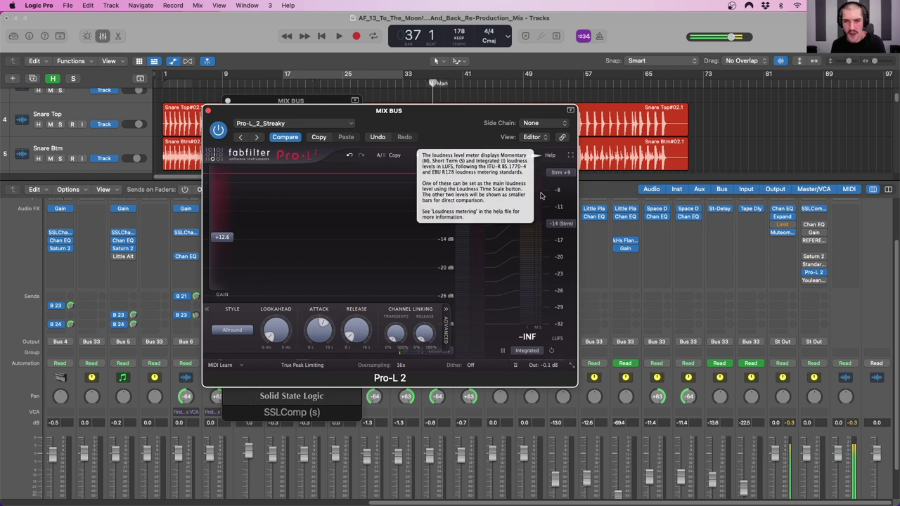
# Step: Enable Youlean Loudness Meter 2 on the MIX BUS, then open its window and reposition it over the Pro-L 2 window
pyautogui.moveTo(815, 281)
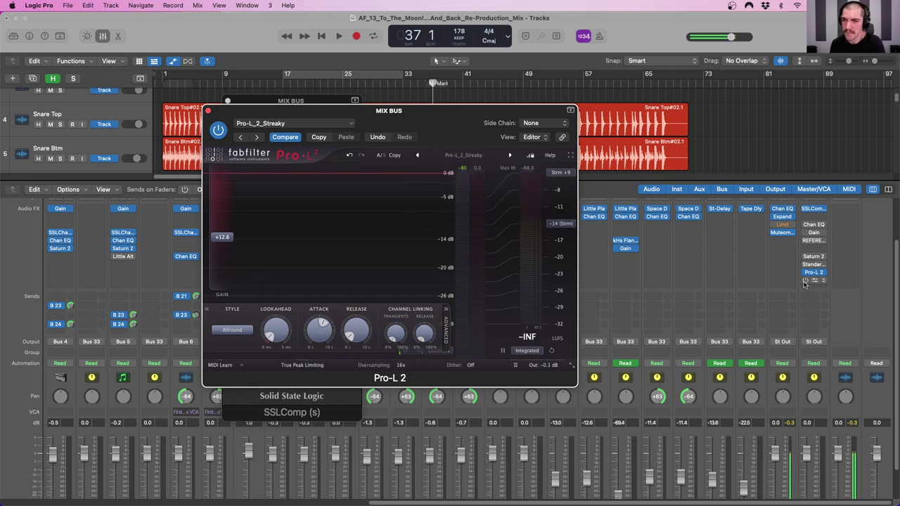
pyautogui.click(815, 281)
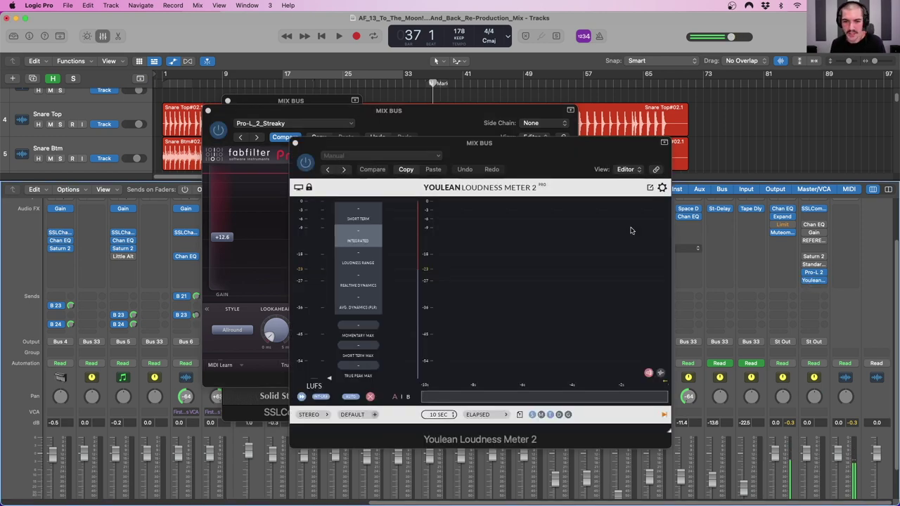
pyautogui.moveTo(513, 152); pyautogui.dragTo(492, 127)
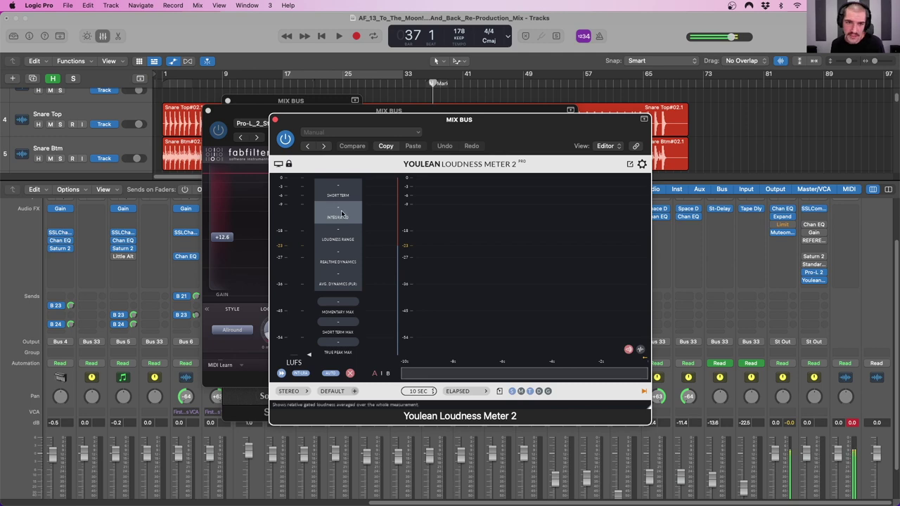
pyautogui.moveTo(374, 125)
pyautogui.mouseDown()
pyautogui.moveTo(388, 119)
pyautogui.moveTo(383, 114)
pyautogui.mouseUp()
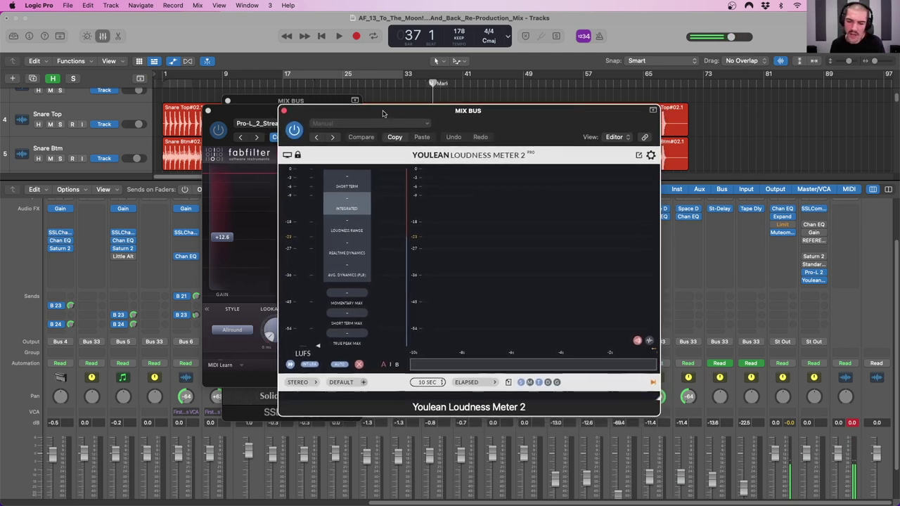